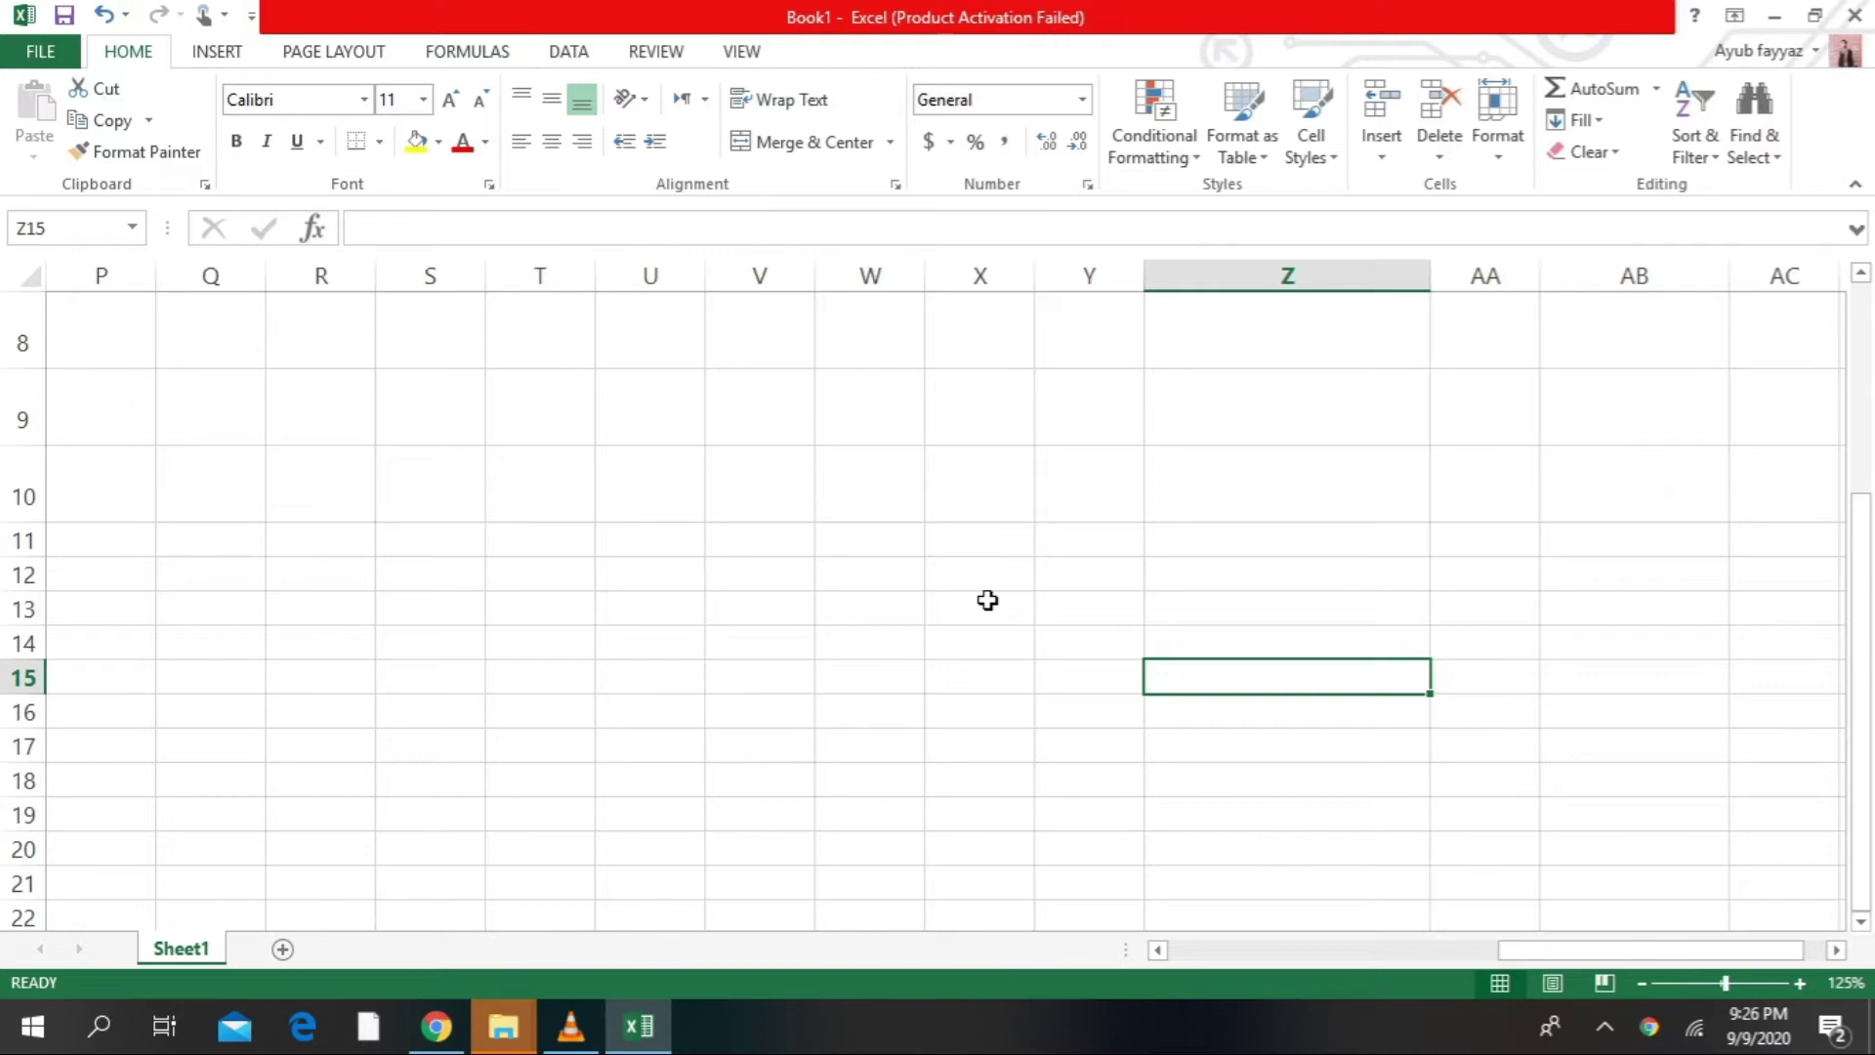
Enter the heading "vales" in cell V16 and the value 6768.998 below it in V17
{"action": "left_click", "coordinate": [839, 701]}
{"action": "left_click", "coordinate": [752, 699]}
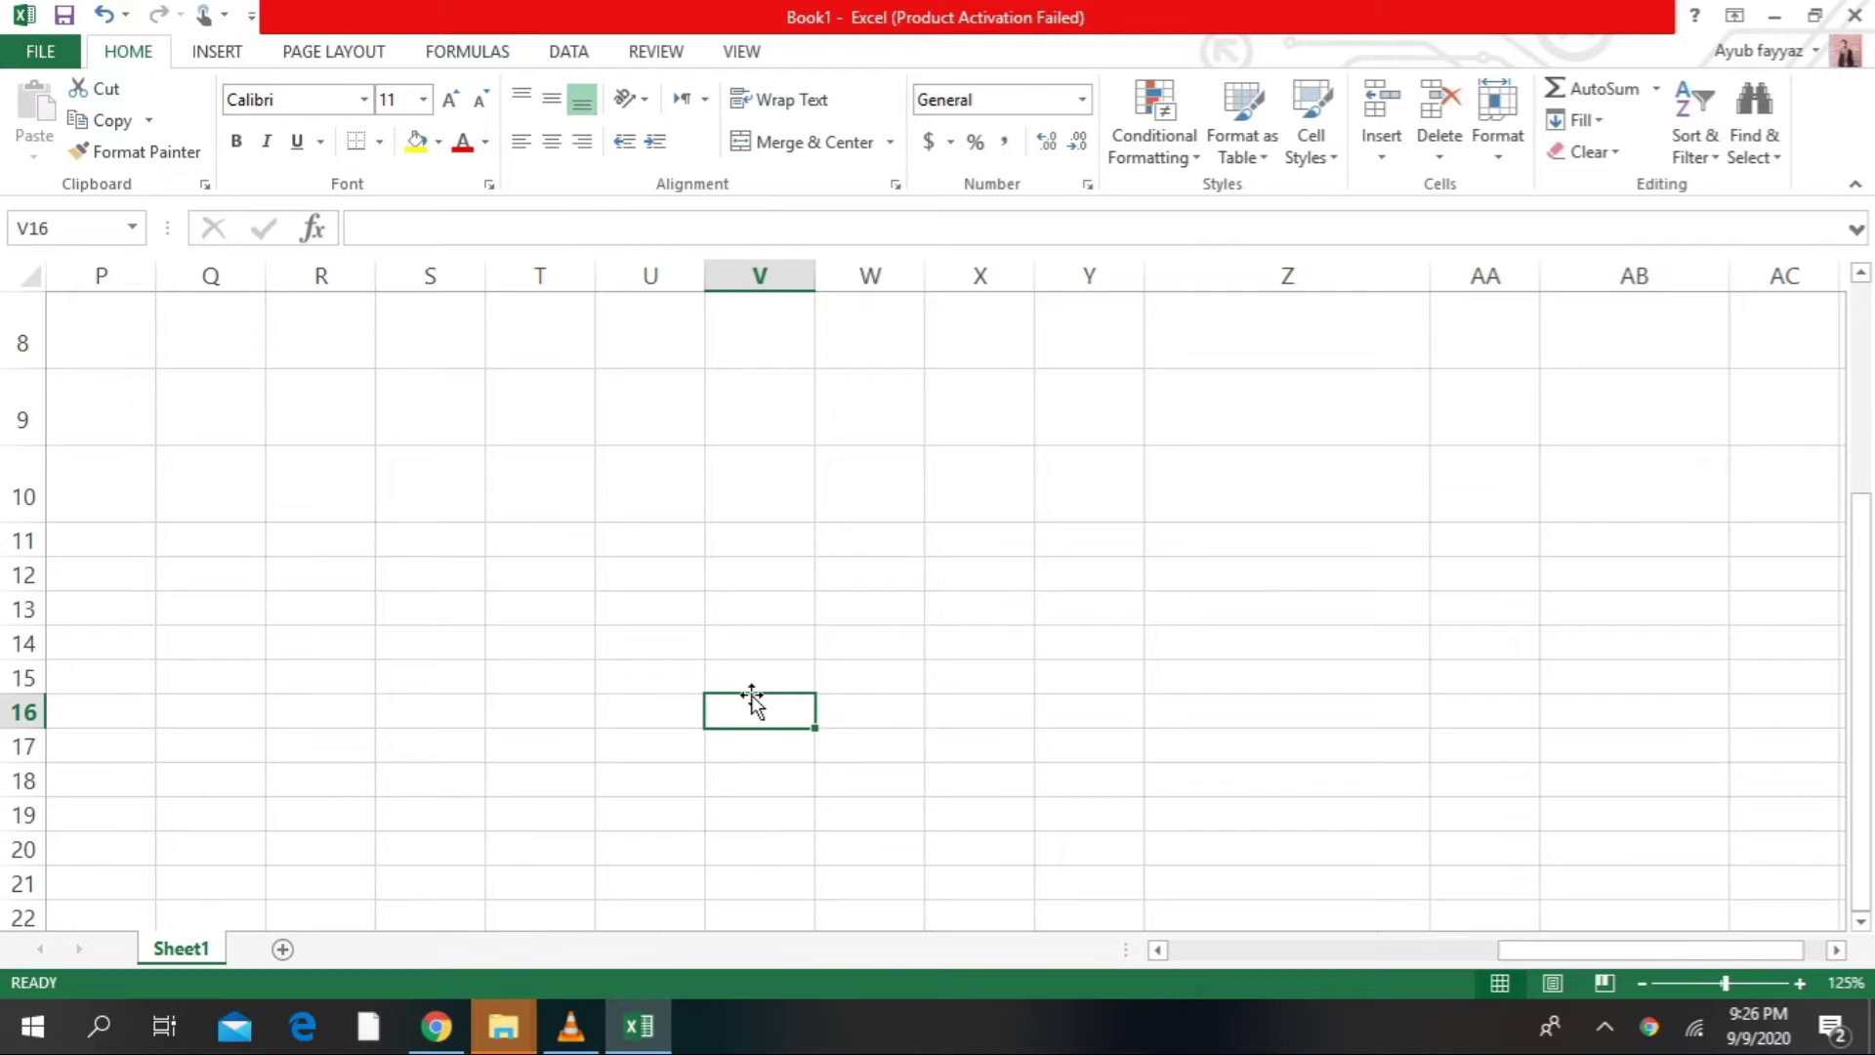
{"action": "type", "text": "vales"}
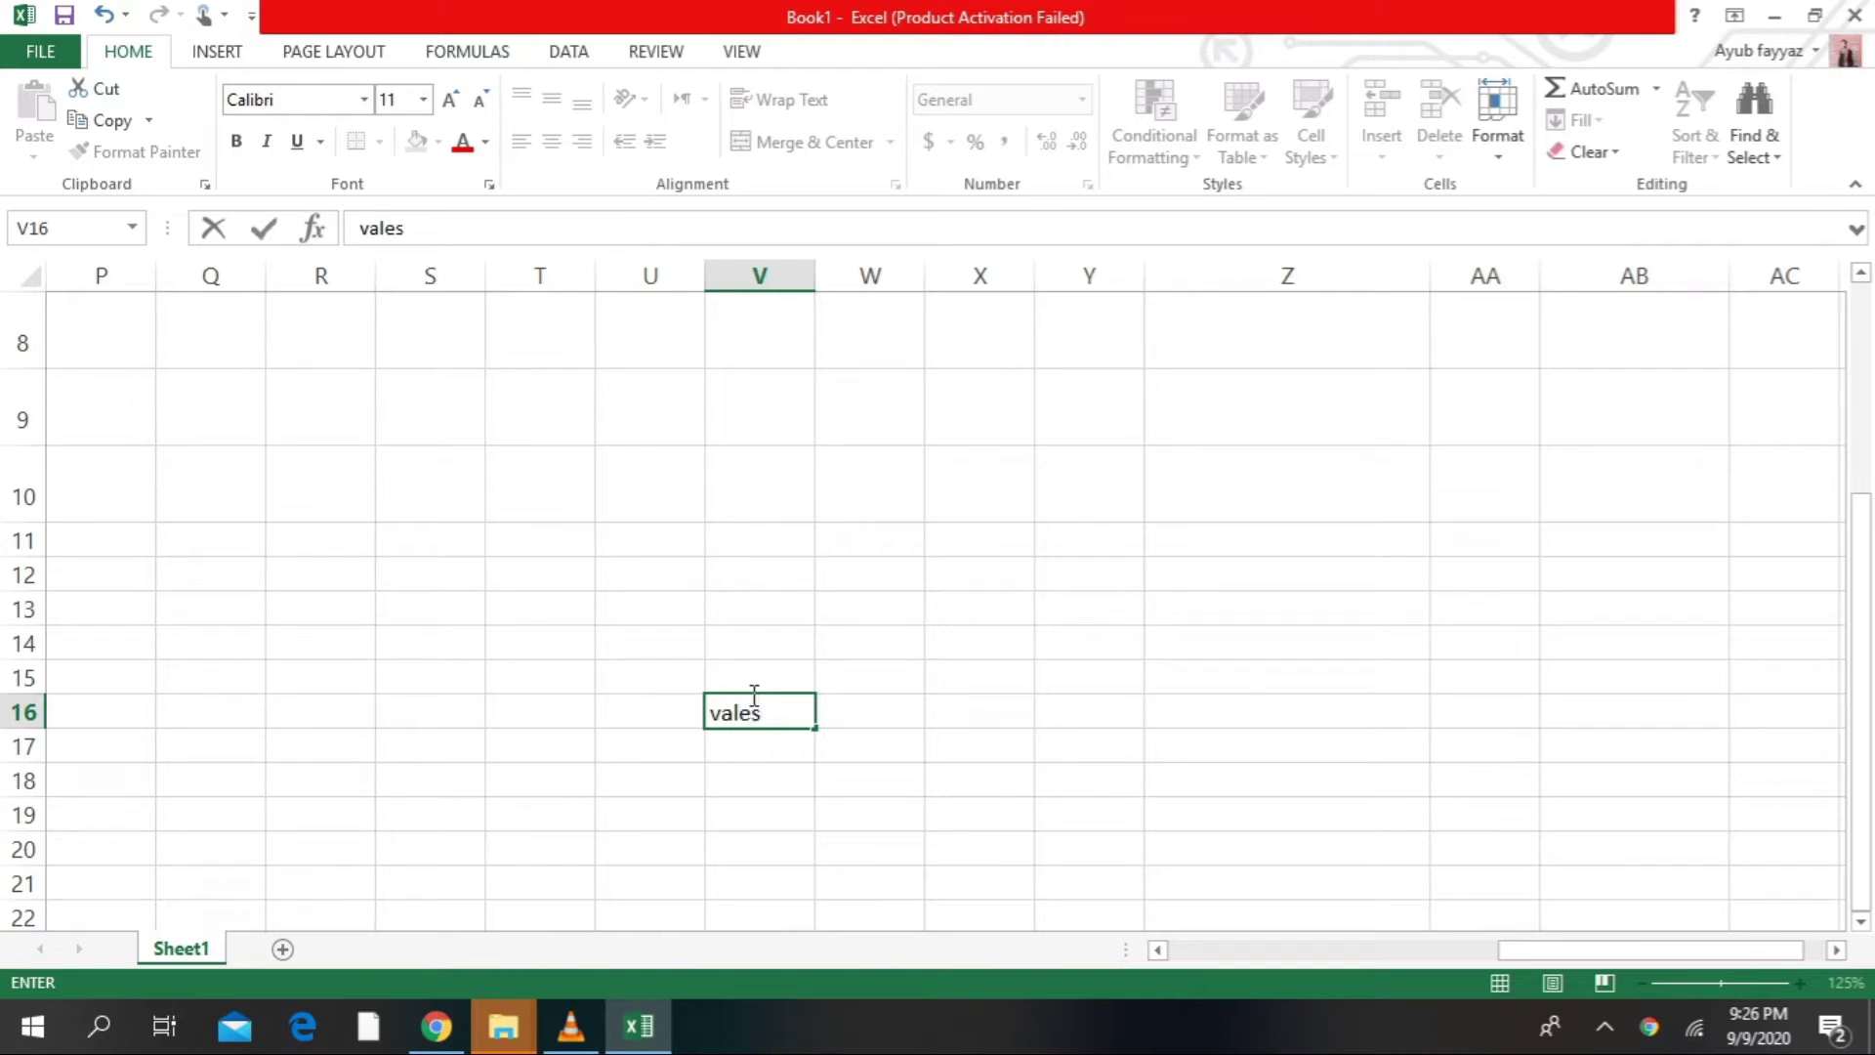
{"action": "key", "text": "Return"}
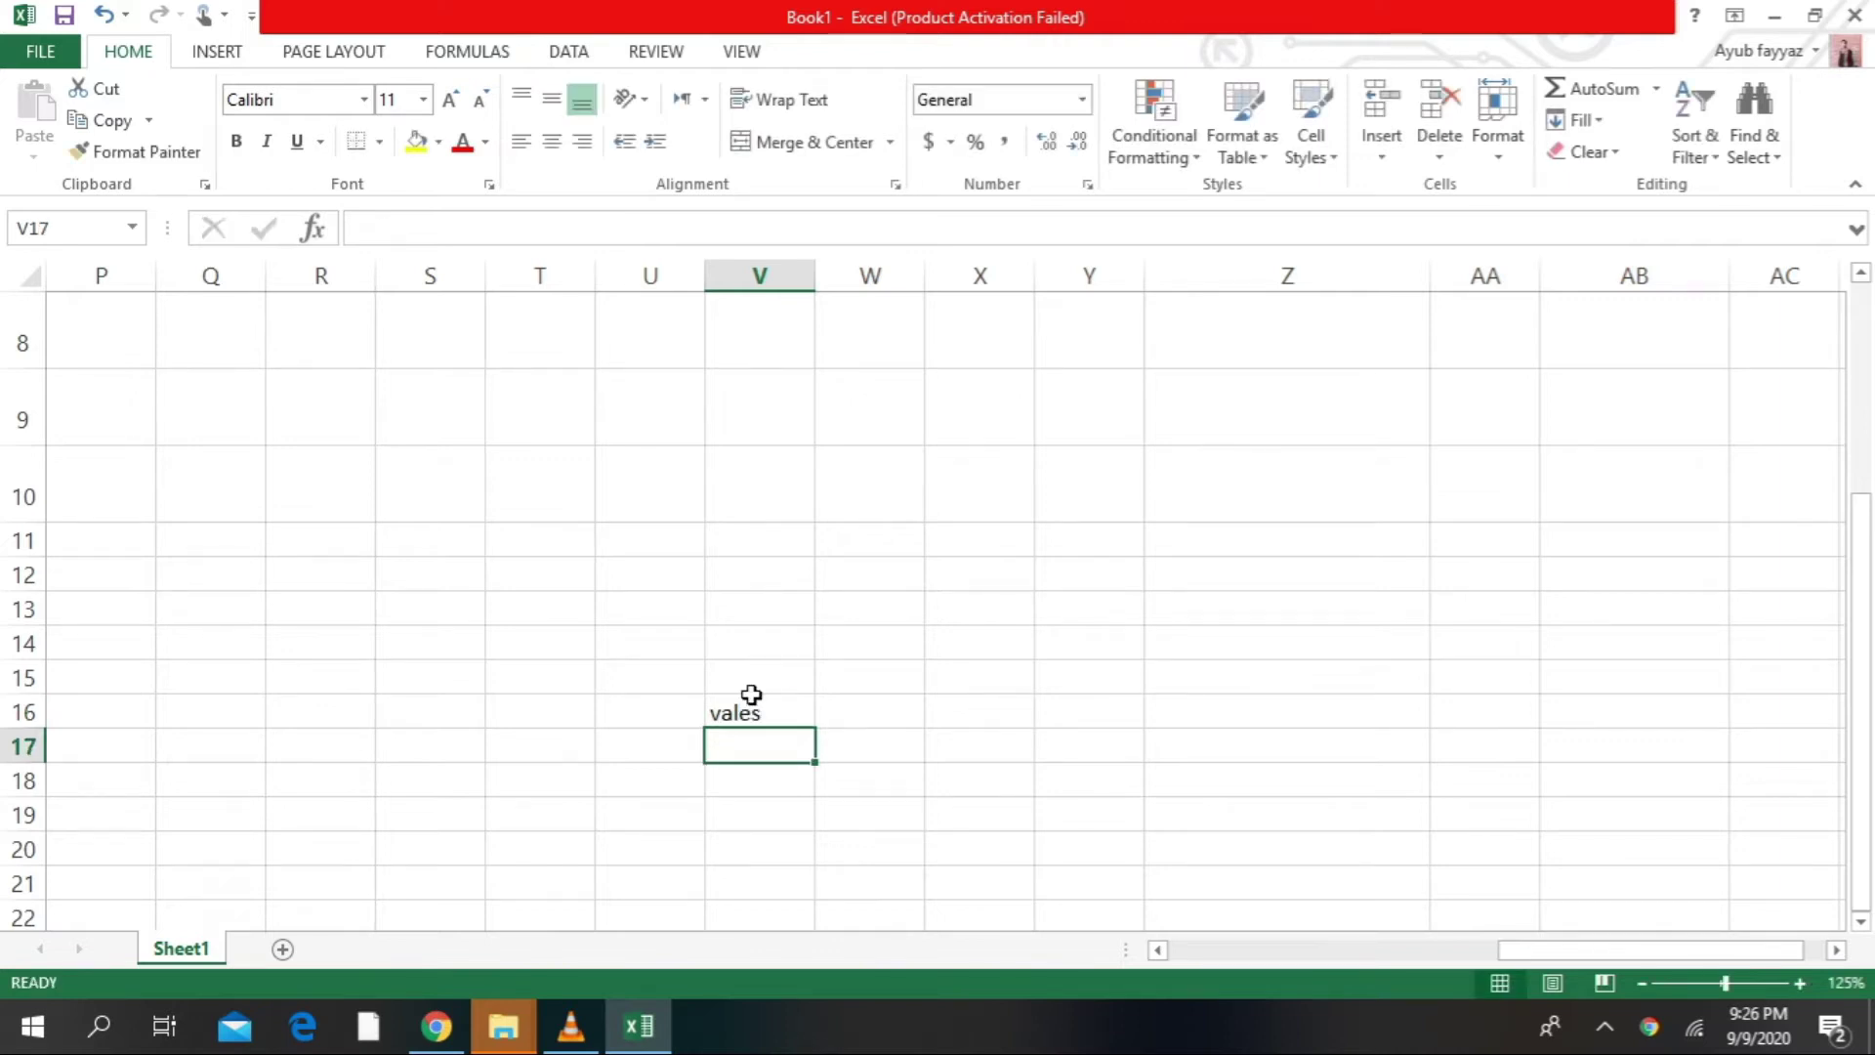
{"action": "type", "text": "676"}
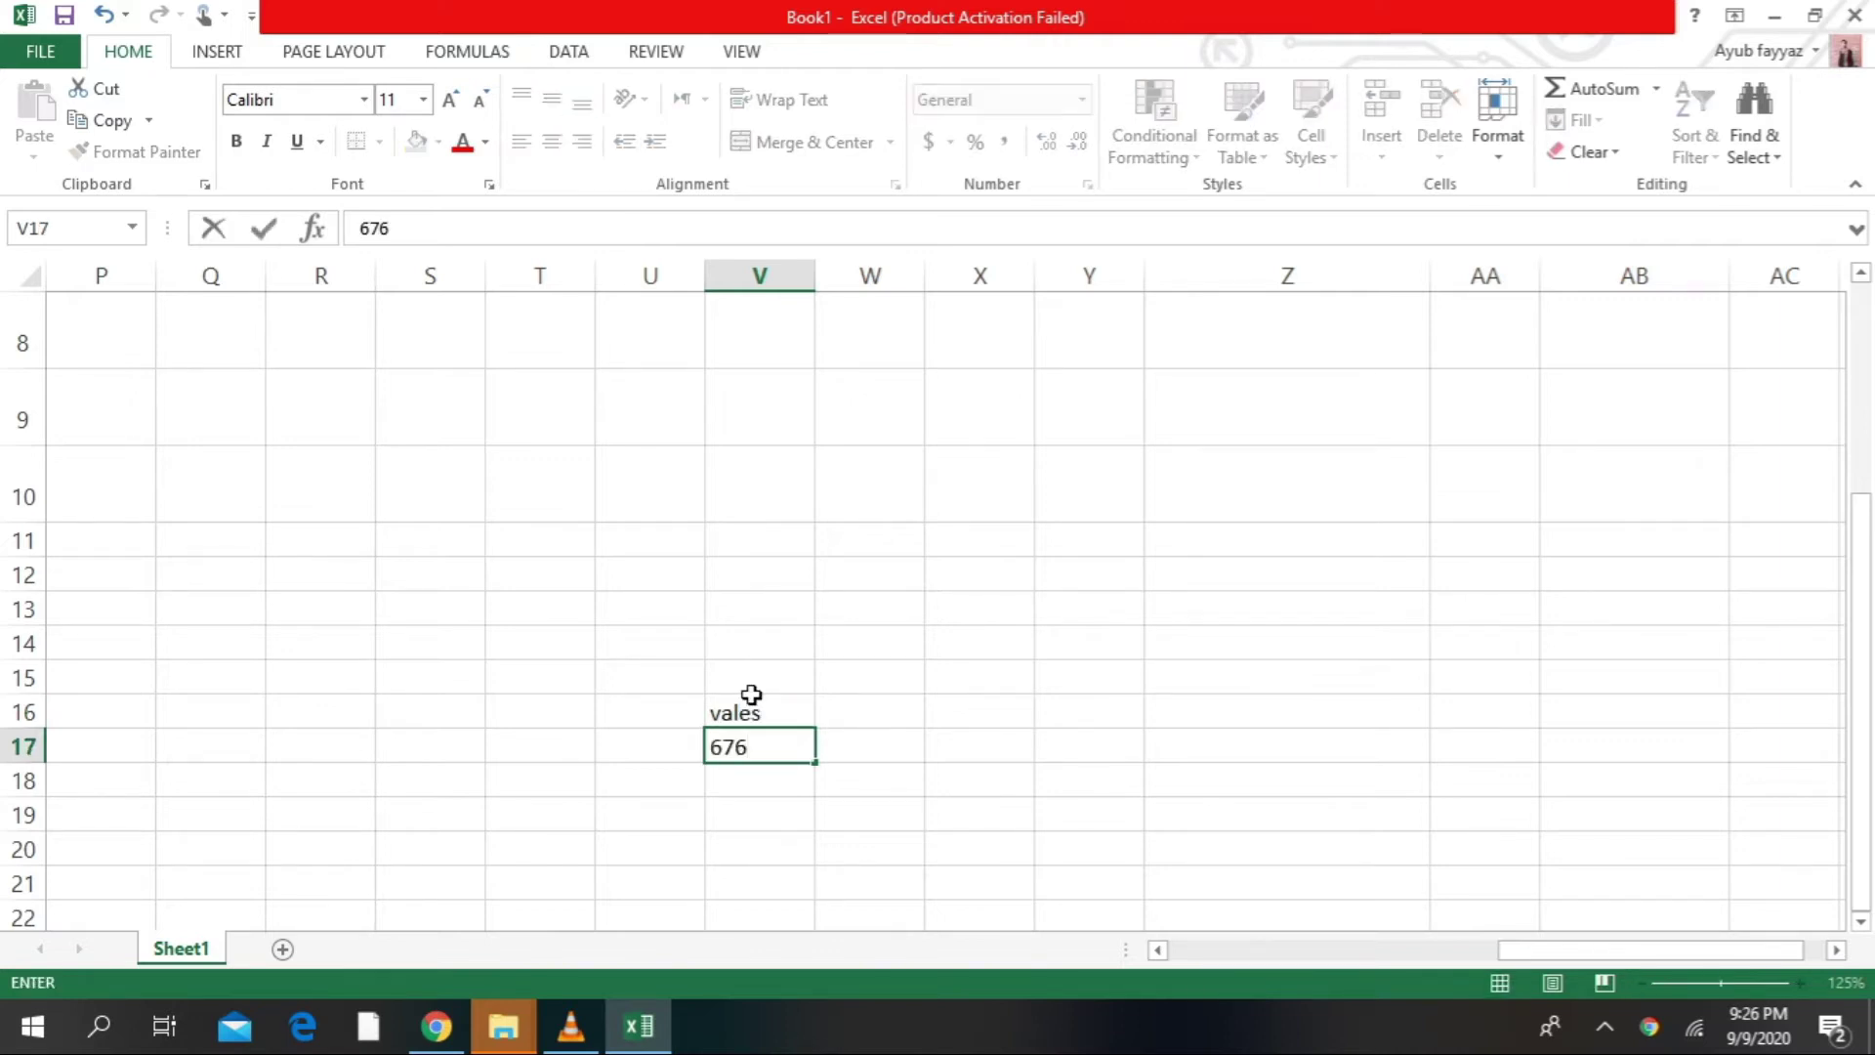
{"action": "type", "text": "8.998"}
{"action": "key", "text": "Return"}
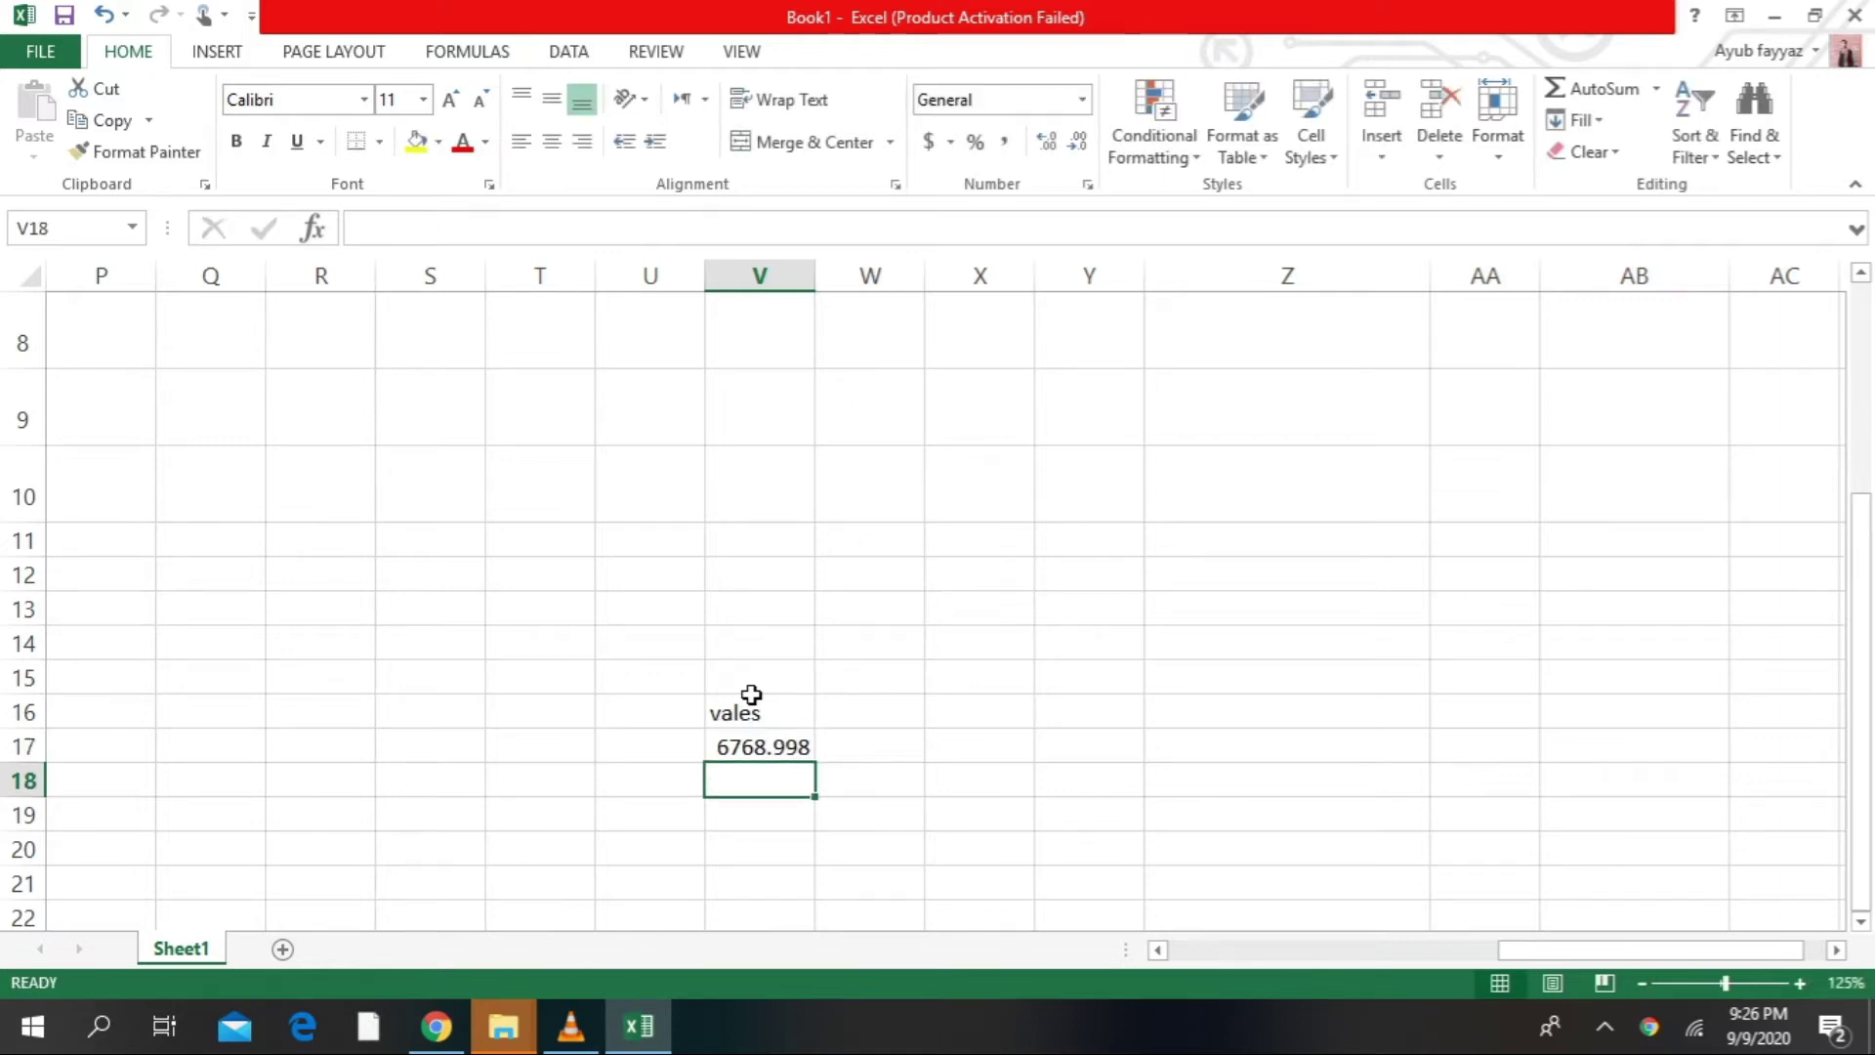
Enter the value 6789.99876 in cell V18
{"action": "type", "text": "6789"}
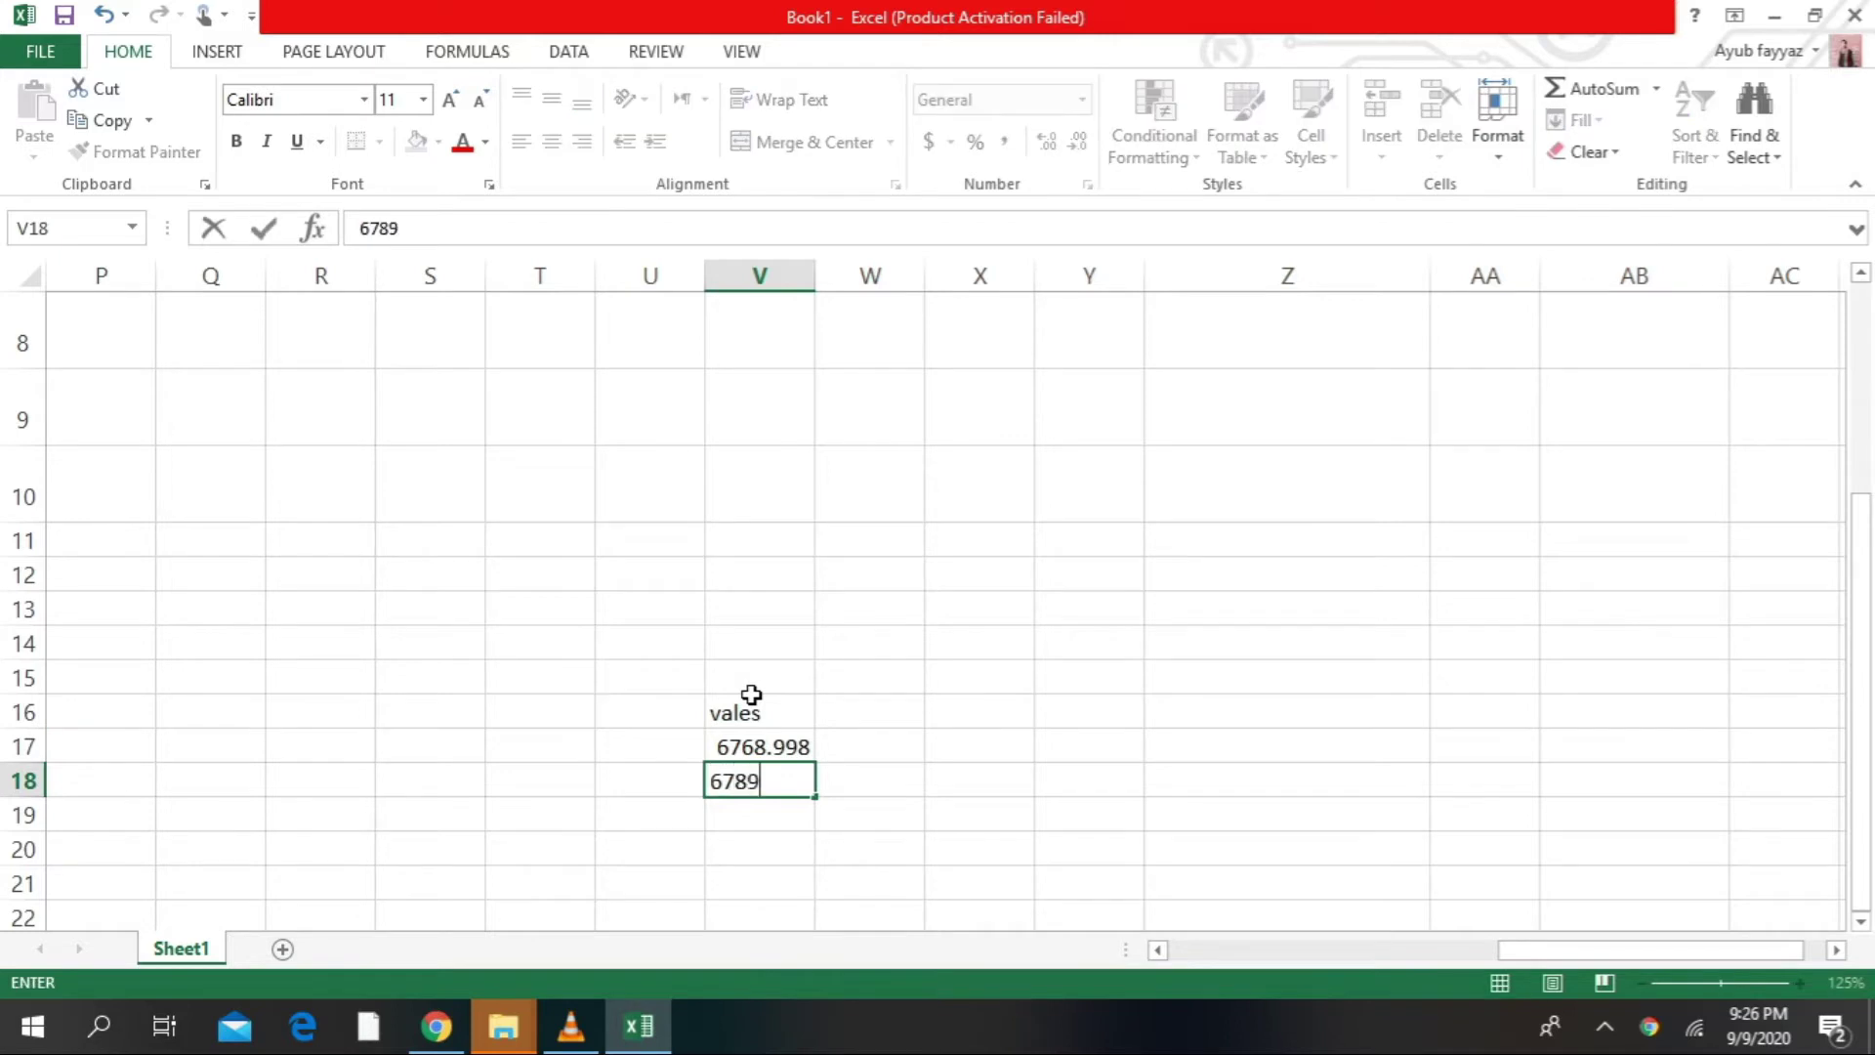
{"action": "type", "text": ".99876"}
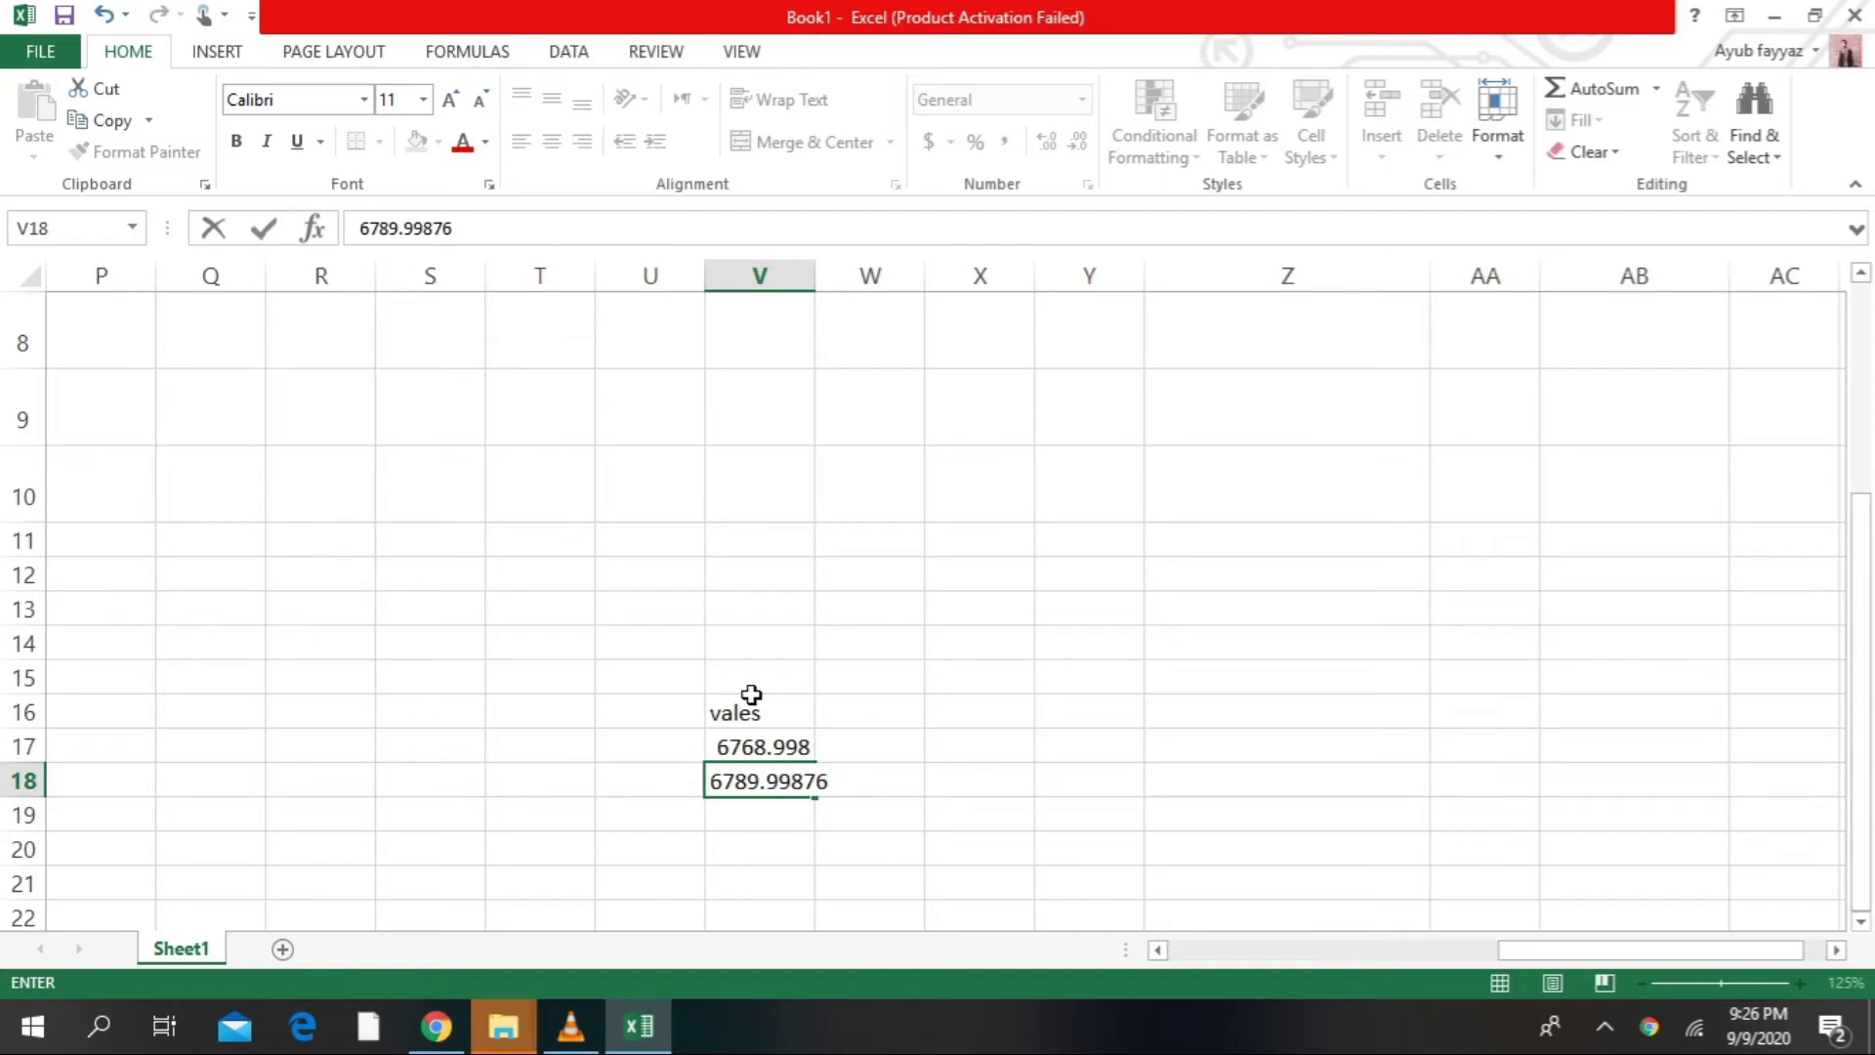
{"action": "key", "text": "ctrl+Return"}
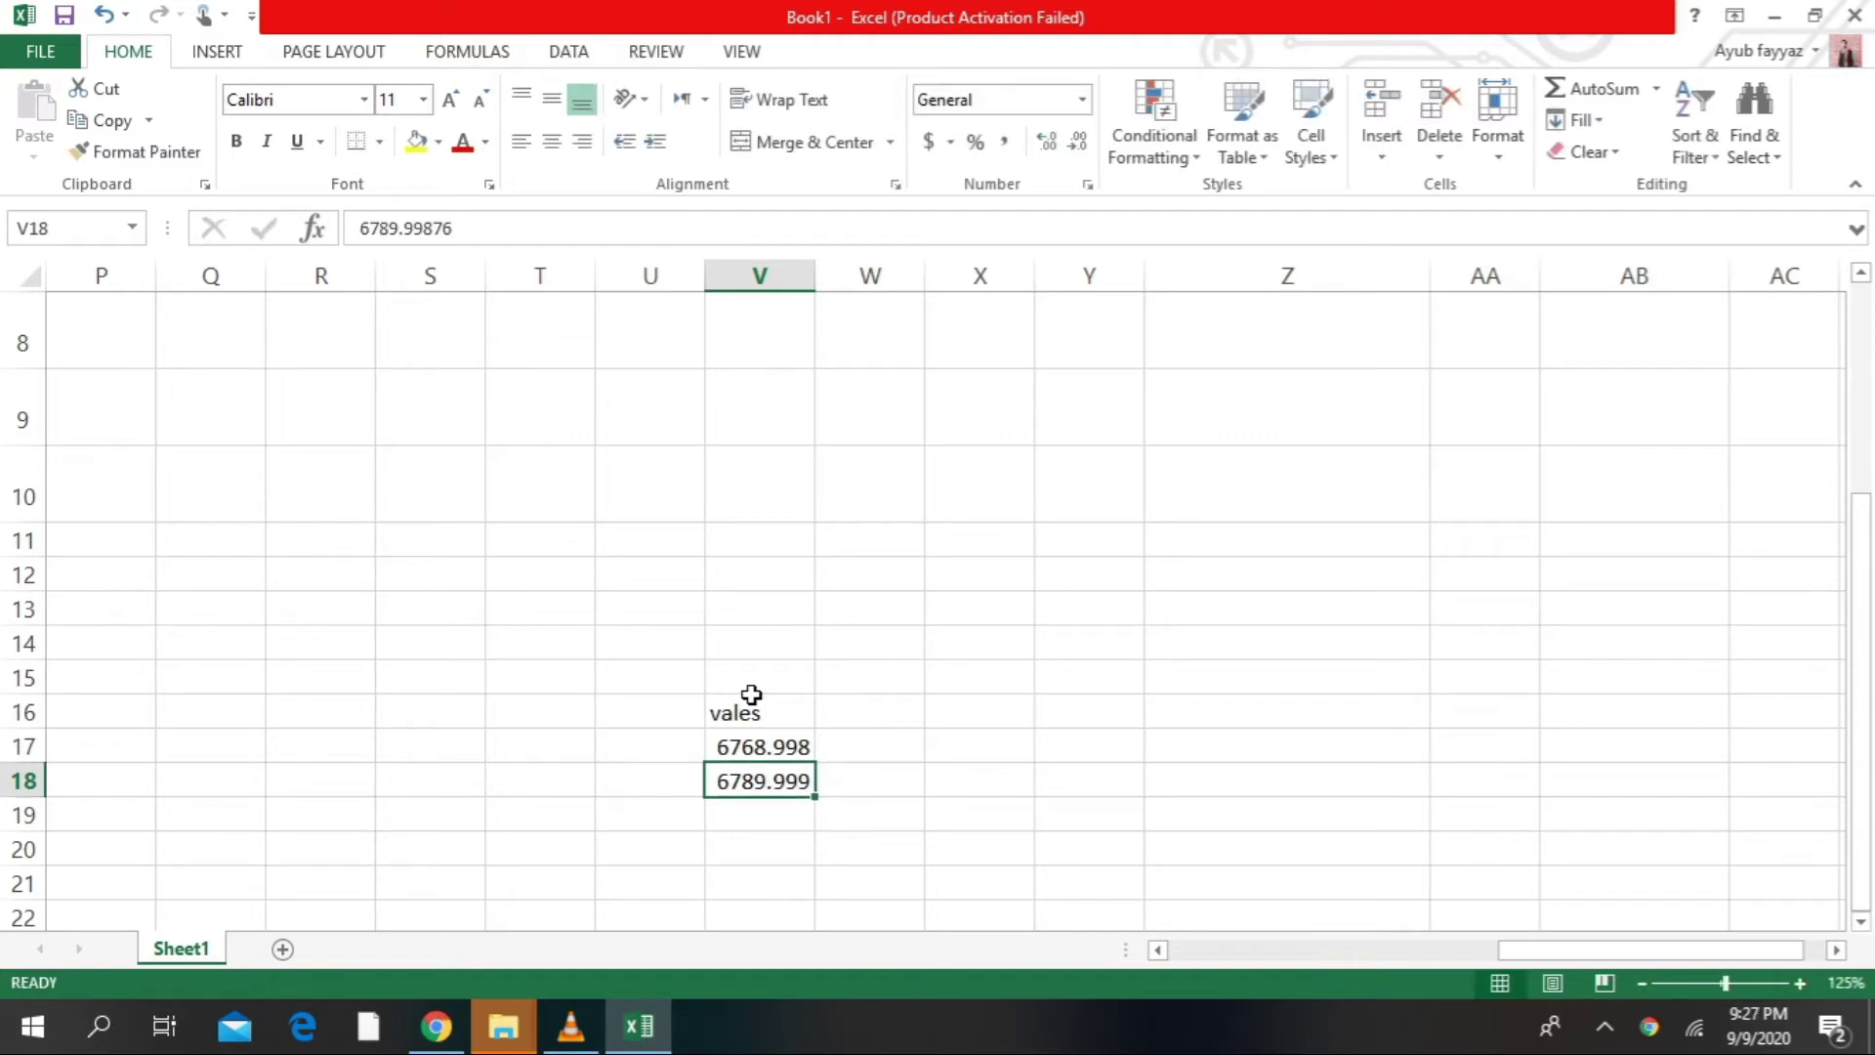
Enter 34567.987645 in cell V18, replacing its contents, and 124567.987654 in V19
{"action": "type", "text": "34567"}
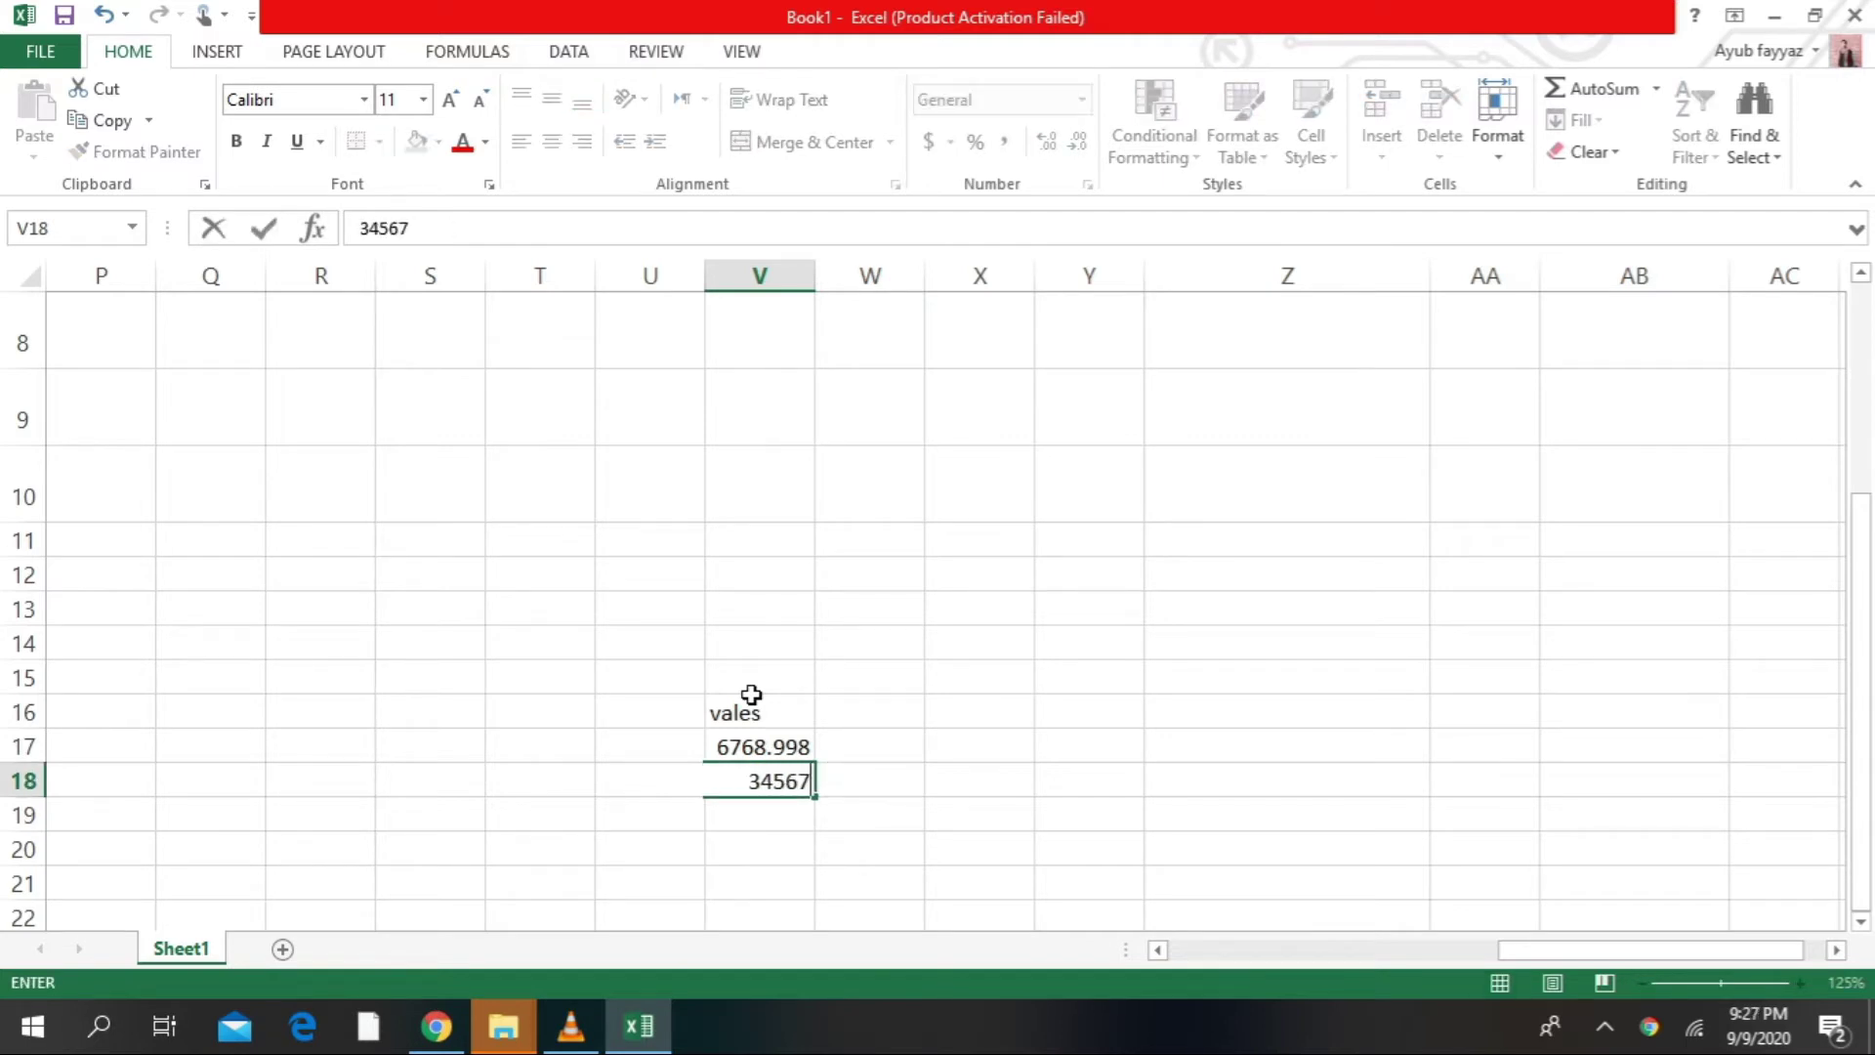
{"action": "type", "text": ".9876"}
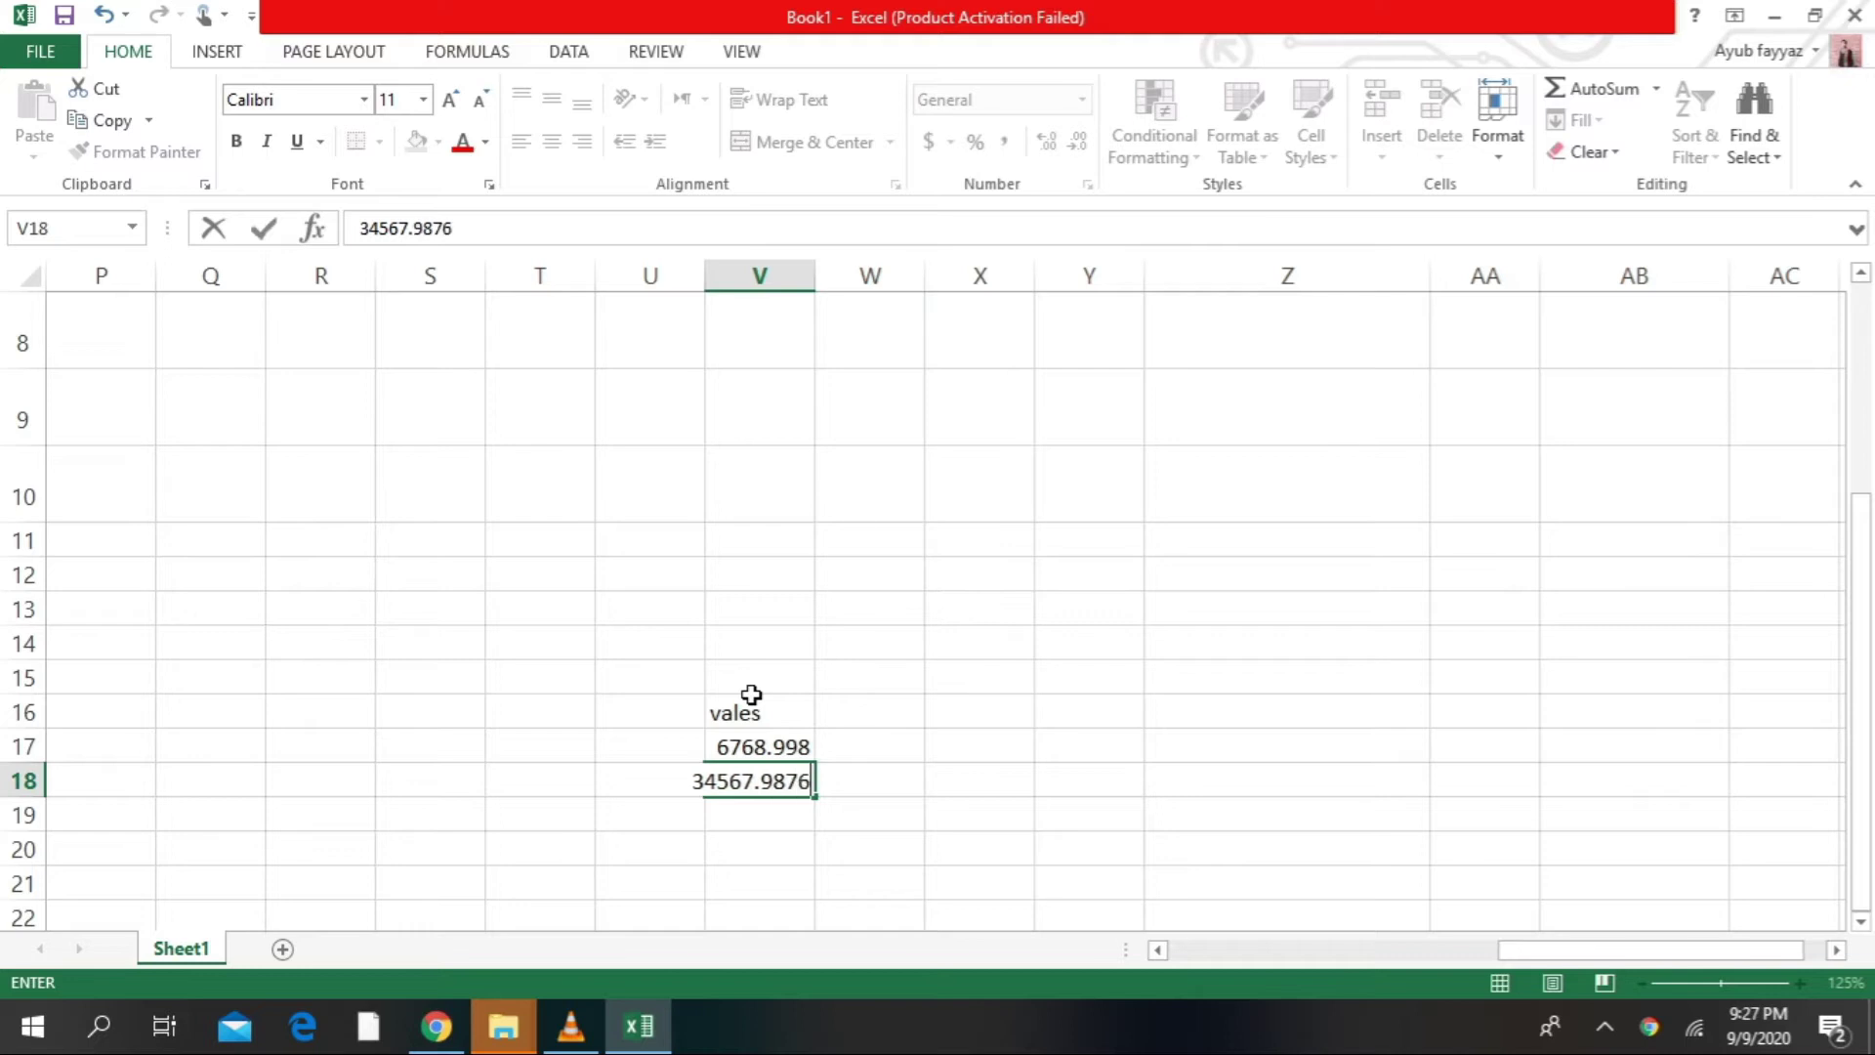
{"action": "type", "text": "45"}
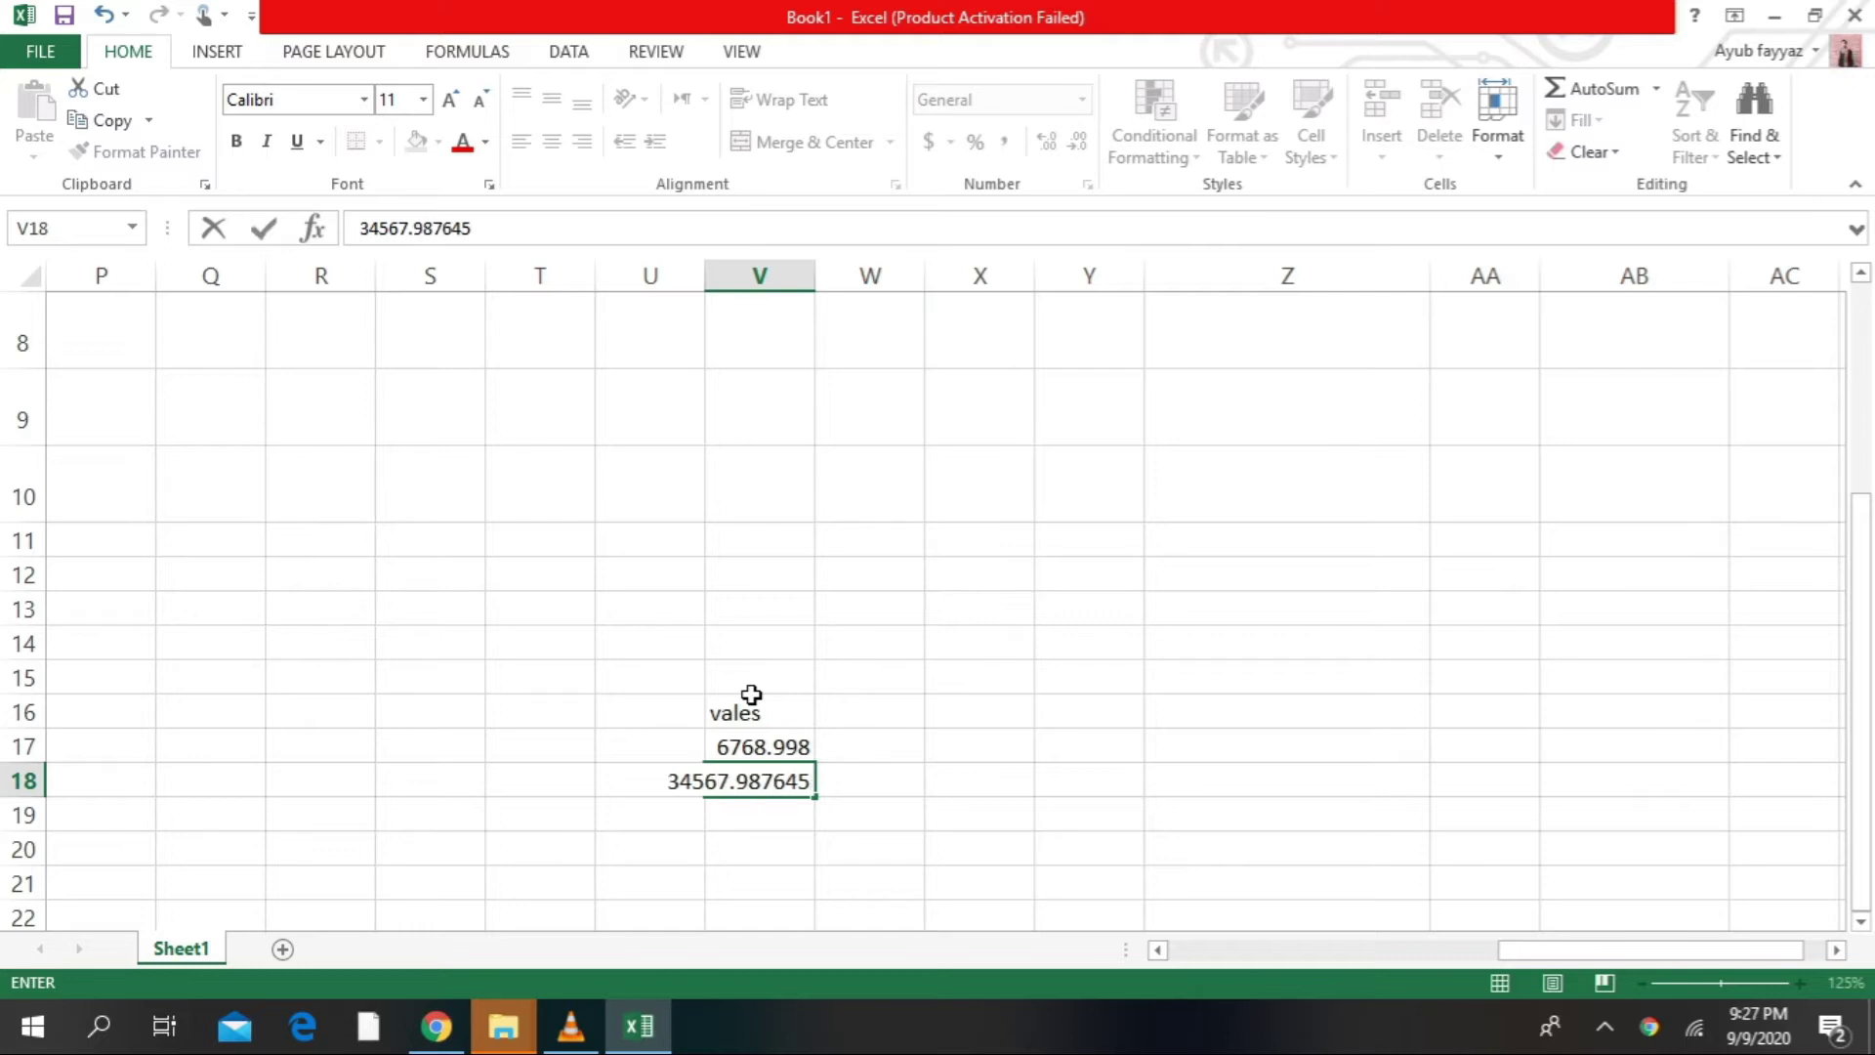
{"action": "key", "text": "Return"}
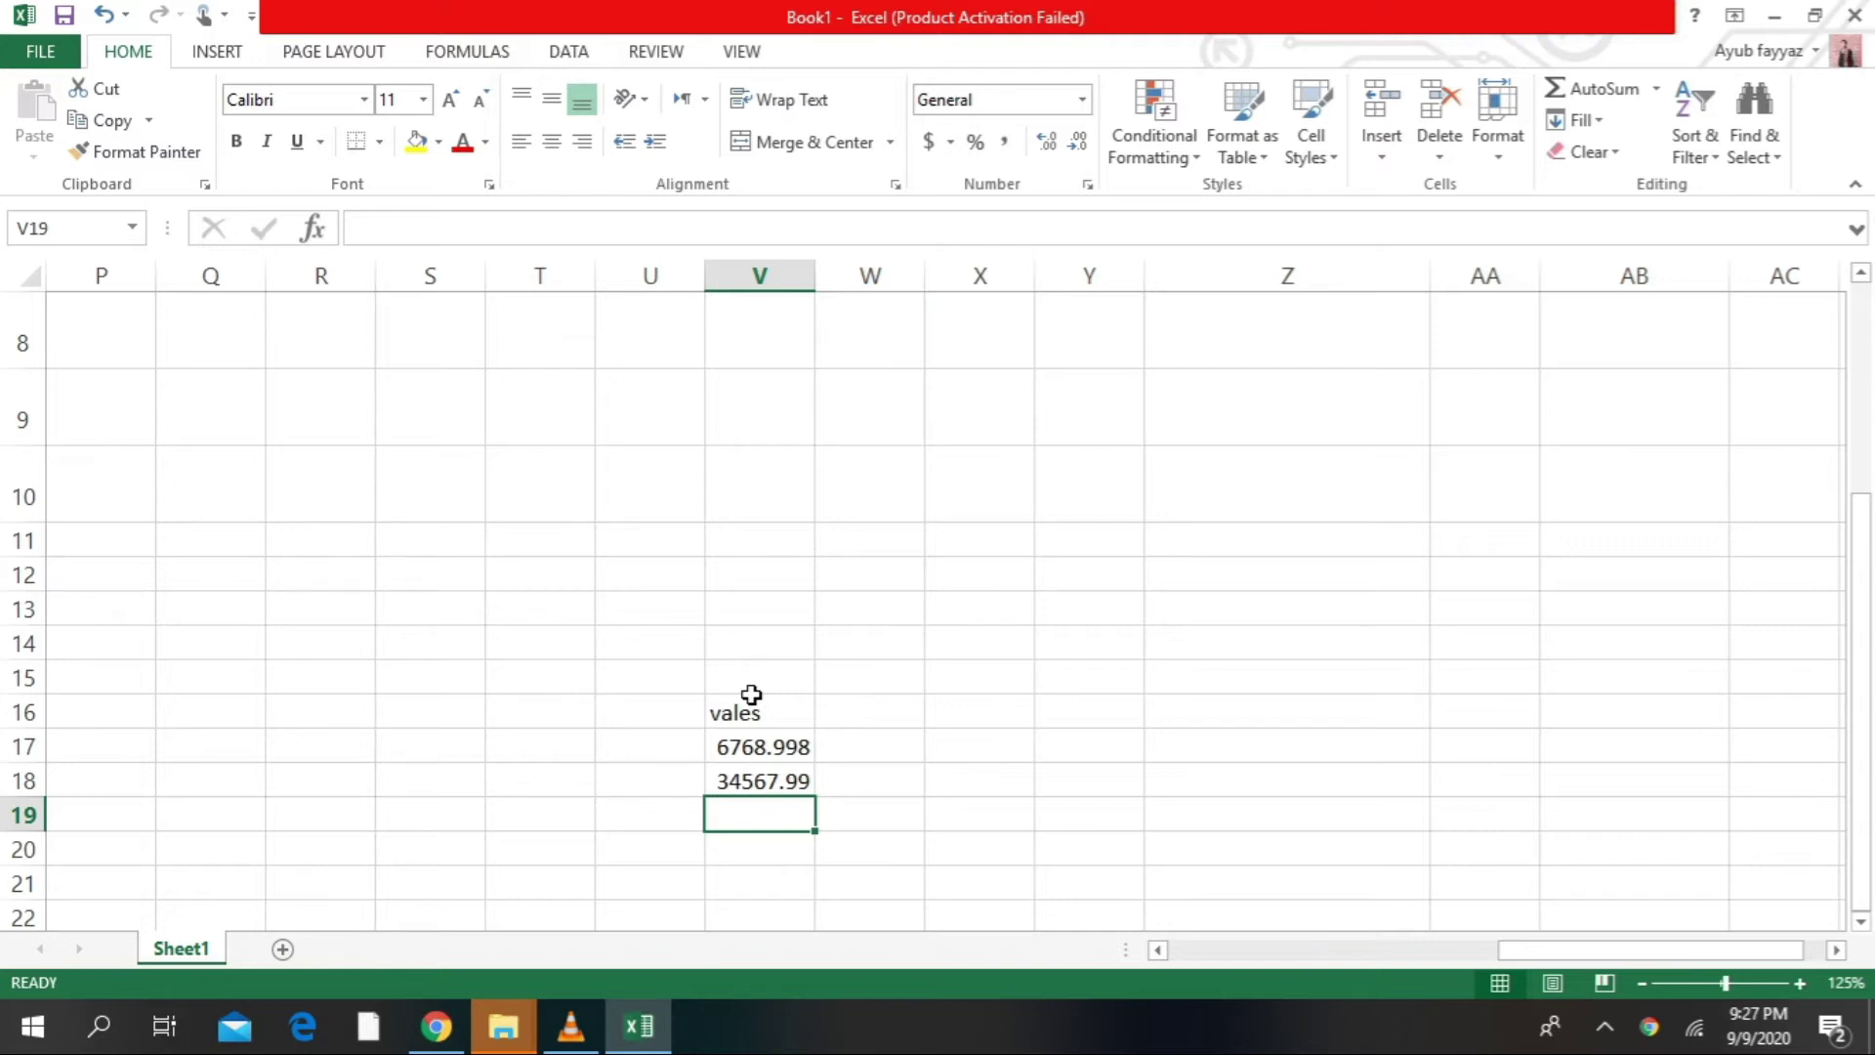
{"action": "type", "text": "124567"}
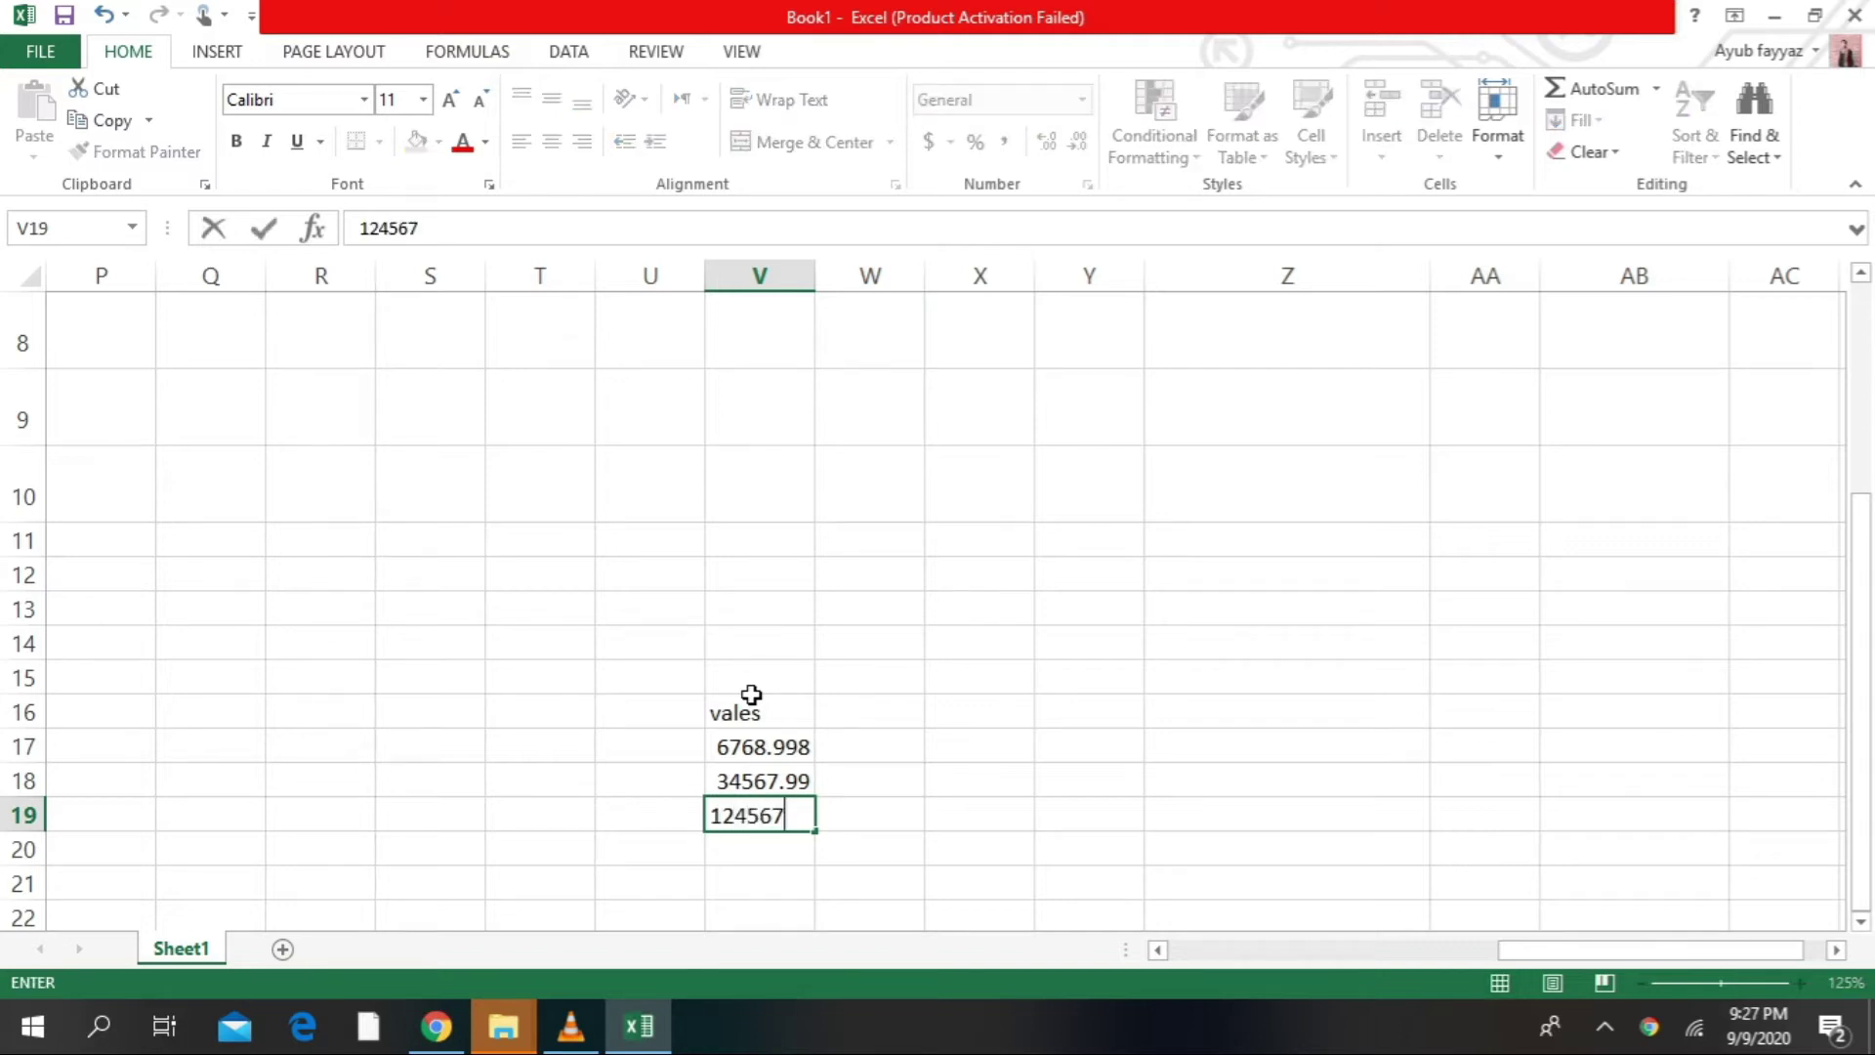
{"action": "type", "text": ".987654"}
{"action": "key", "text": "Return"}
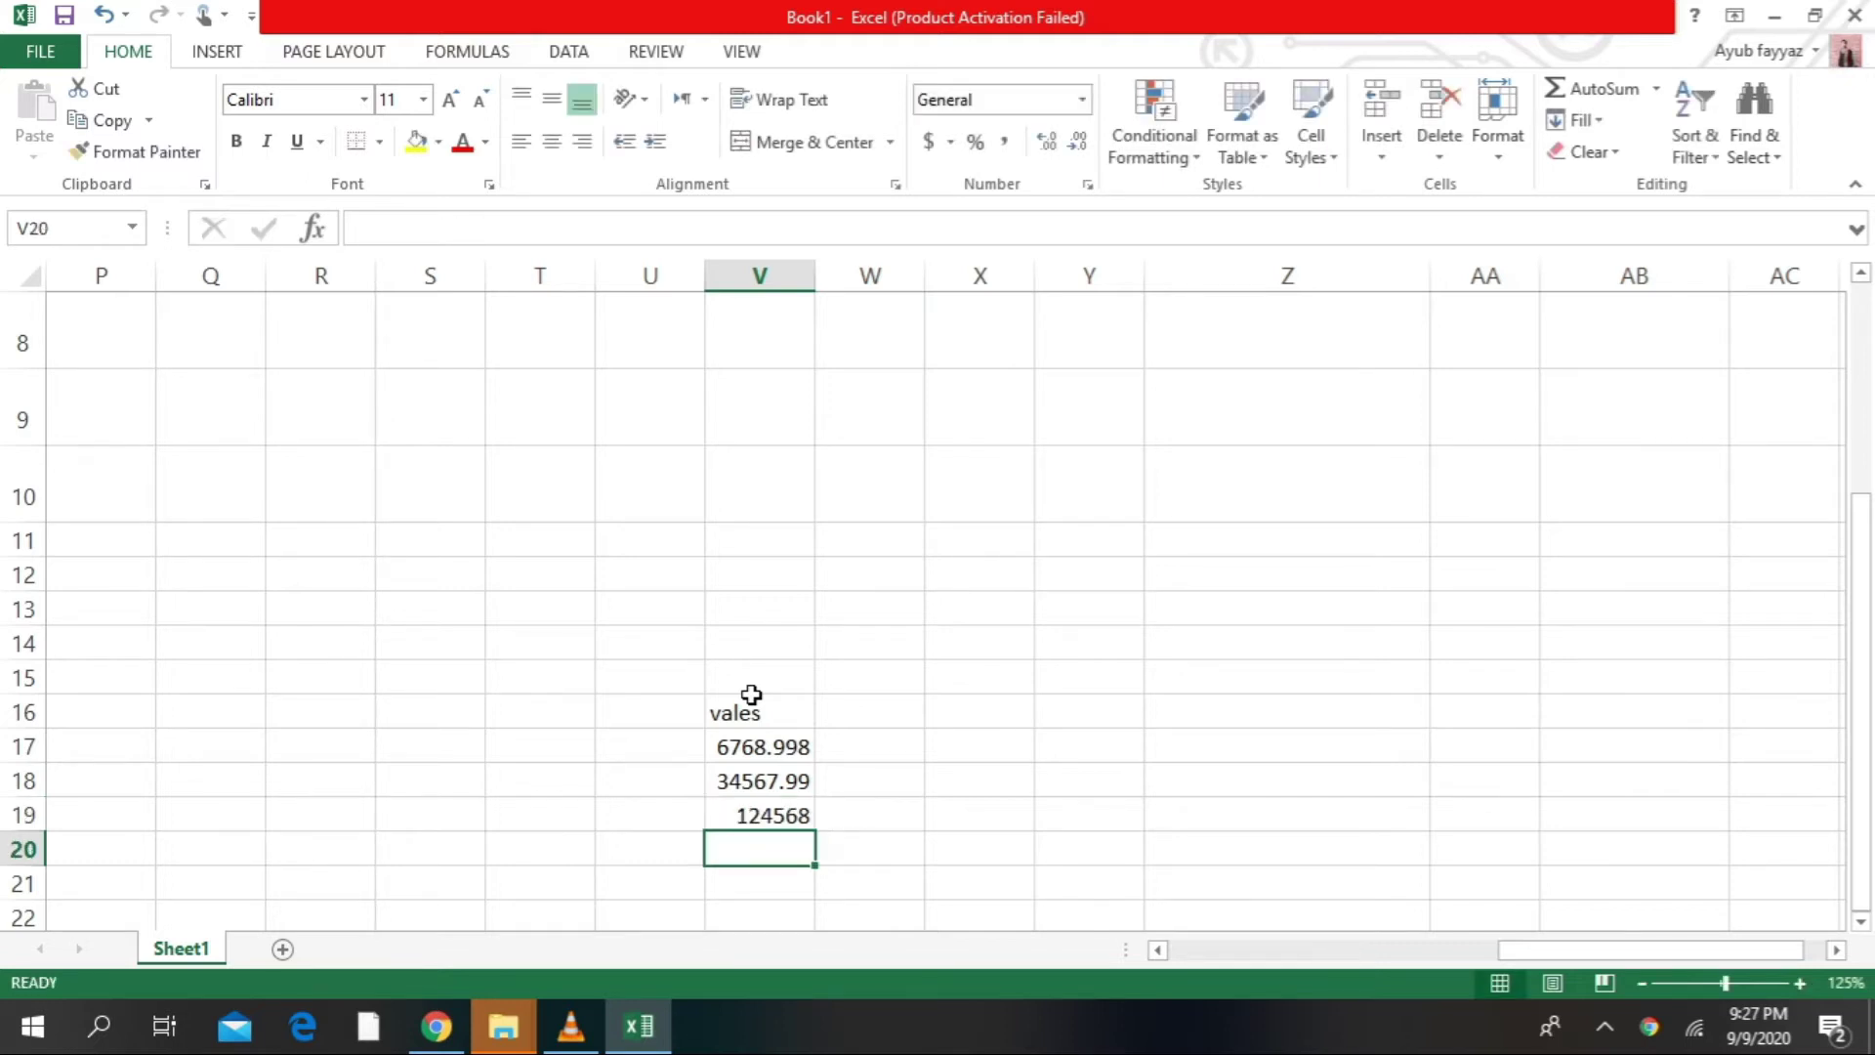
Enter 35678.9876 in cell V20 and 7879087687.987 in V21
{"action": "type", "text": "35"}
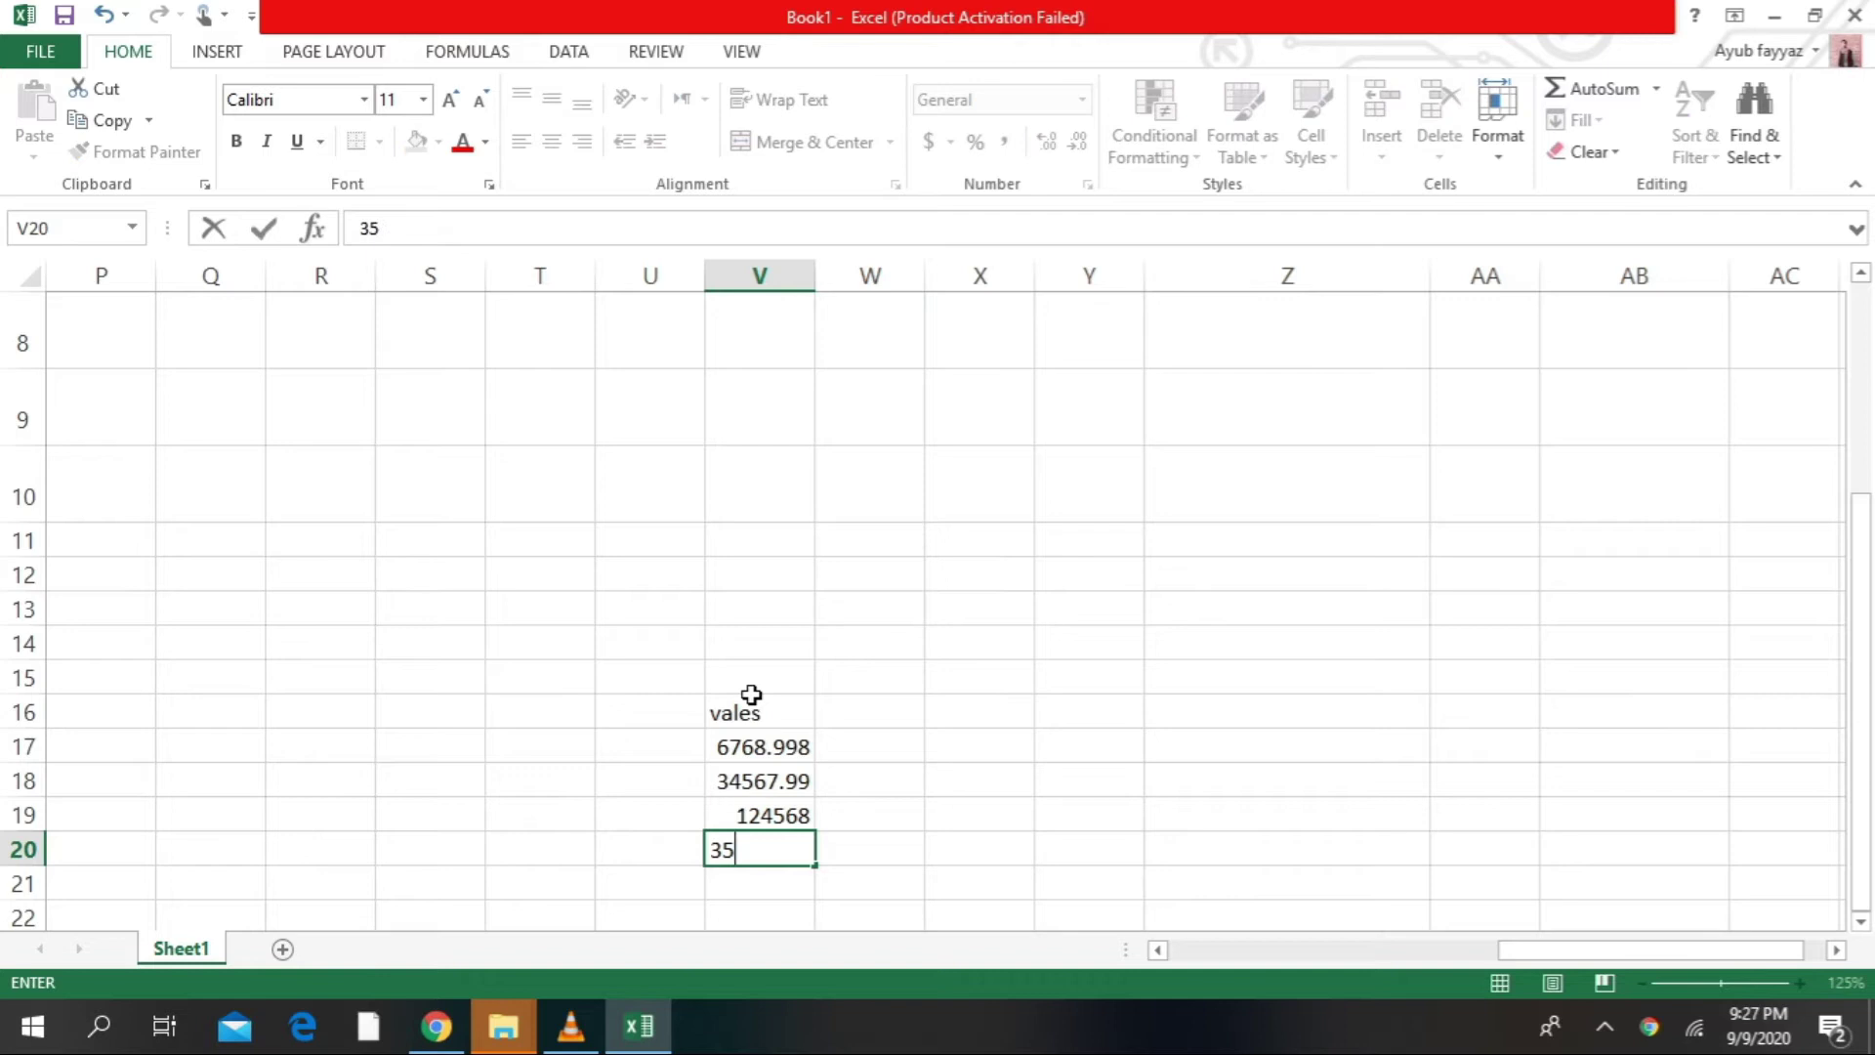
{"action": "type", "text": "678.9876"}
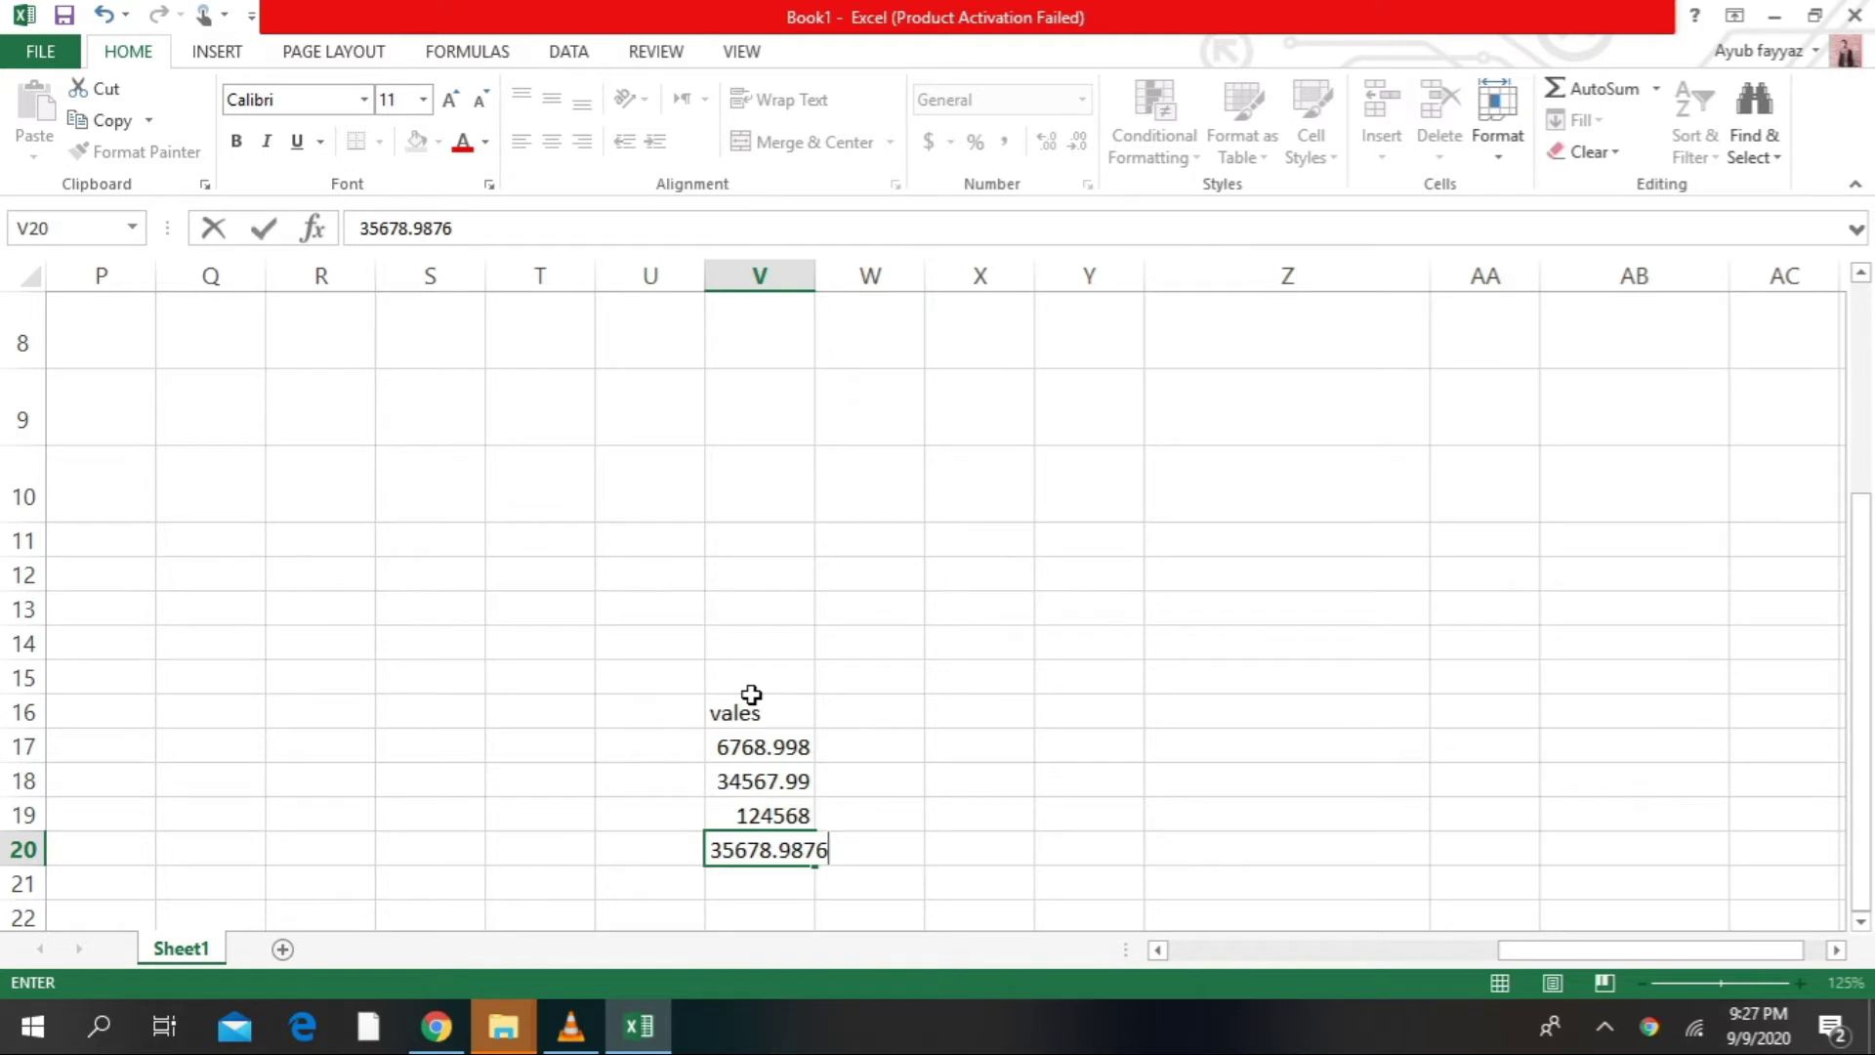
{"action": "key", "text": "Return"}
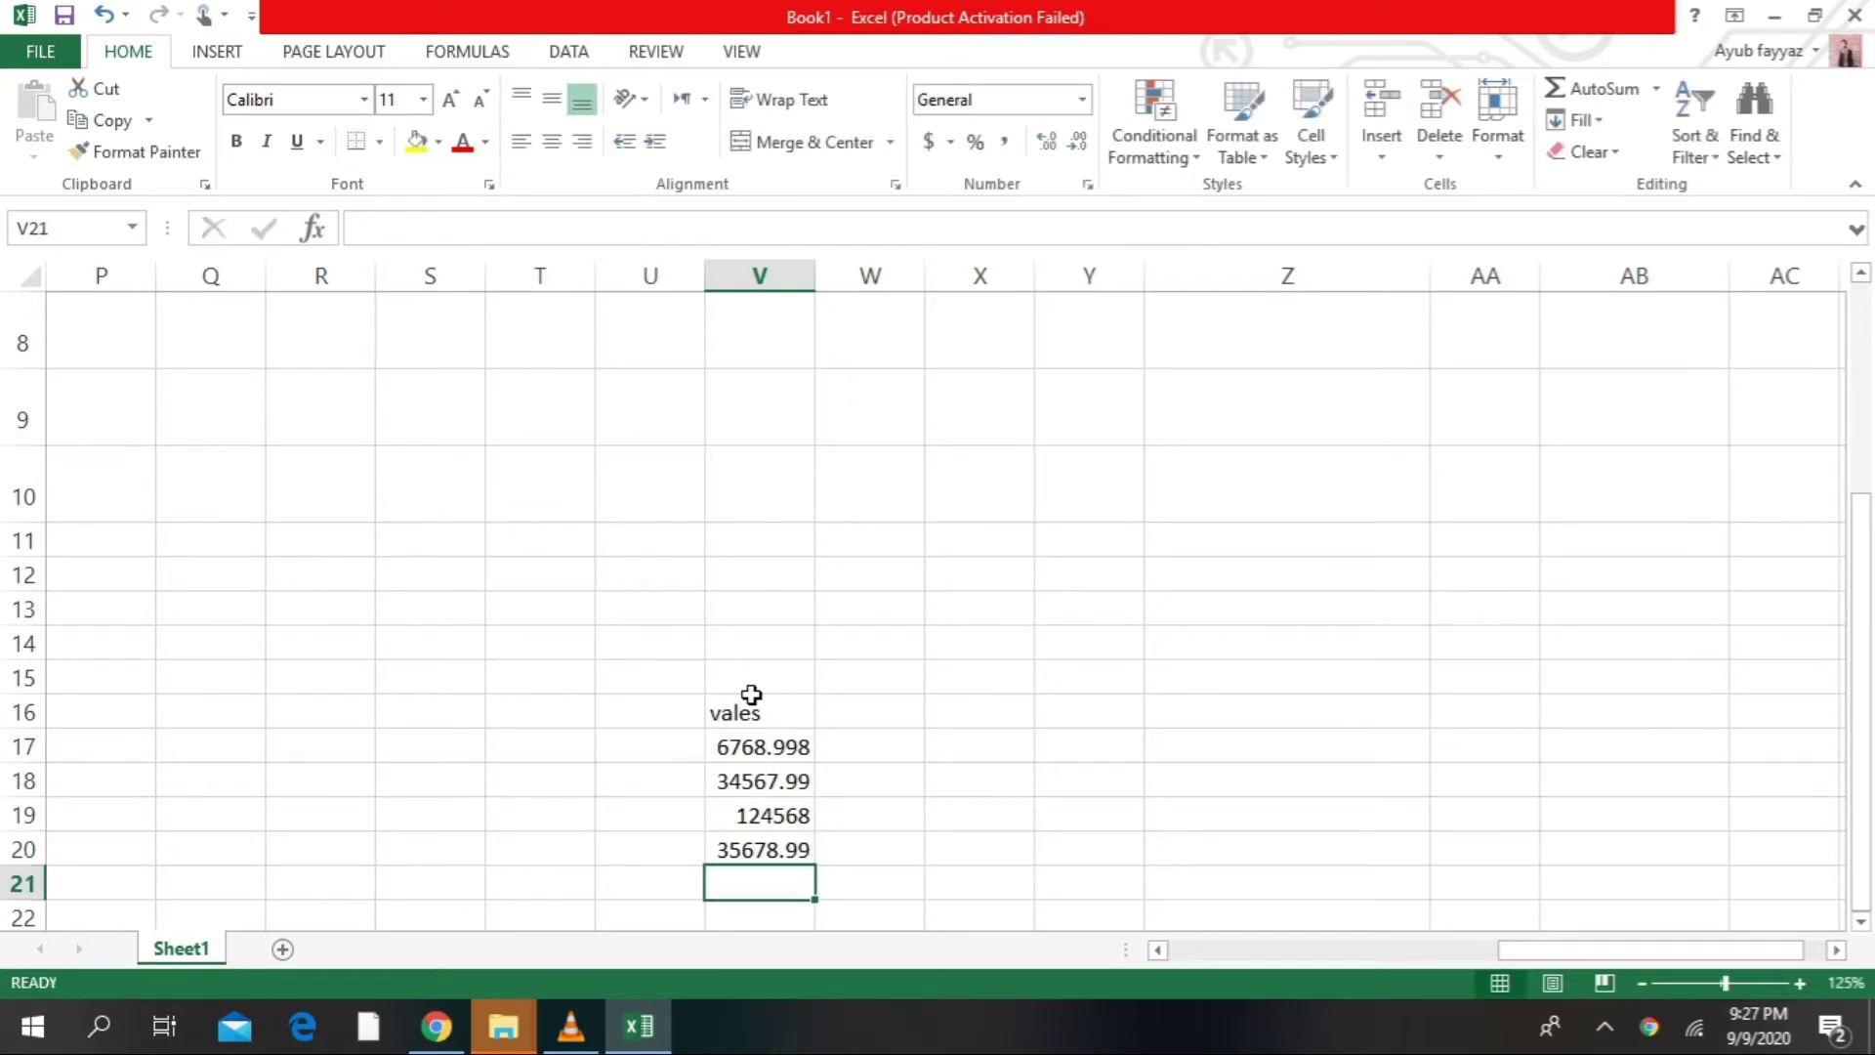
{"action": "type", "text": "787908768"}
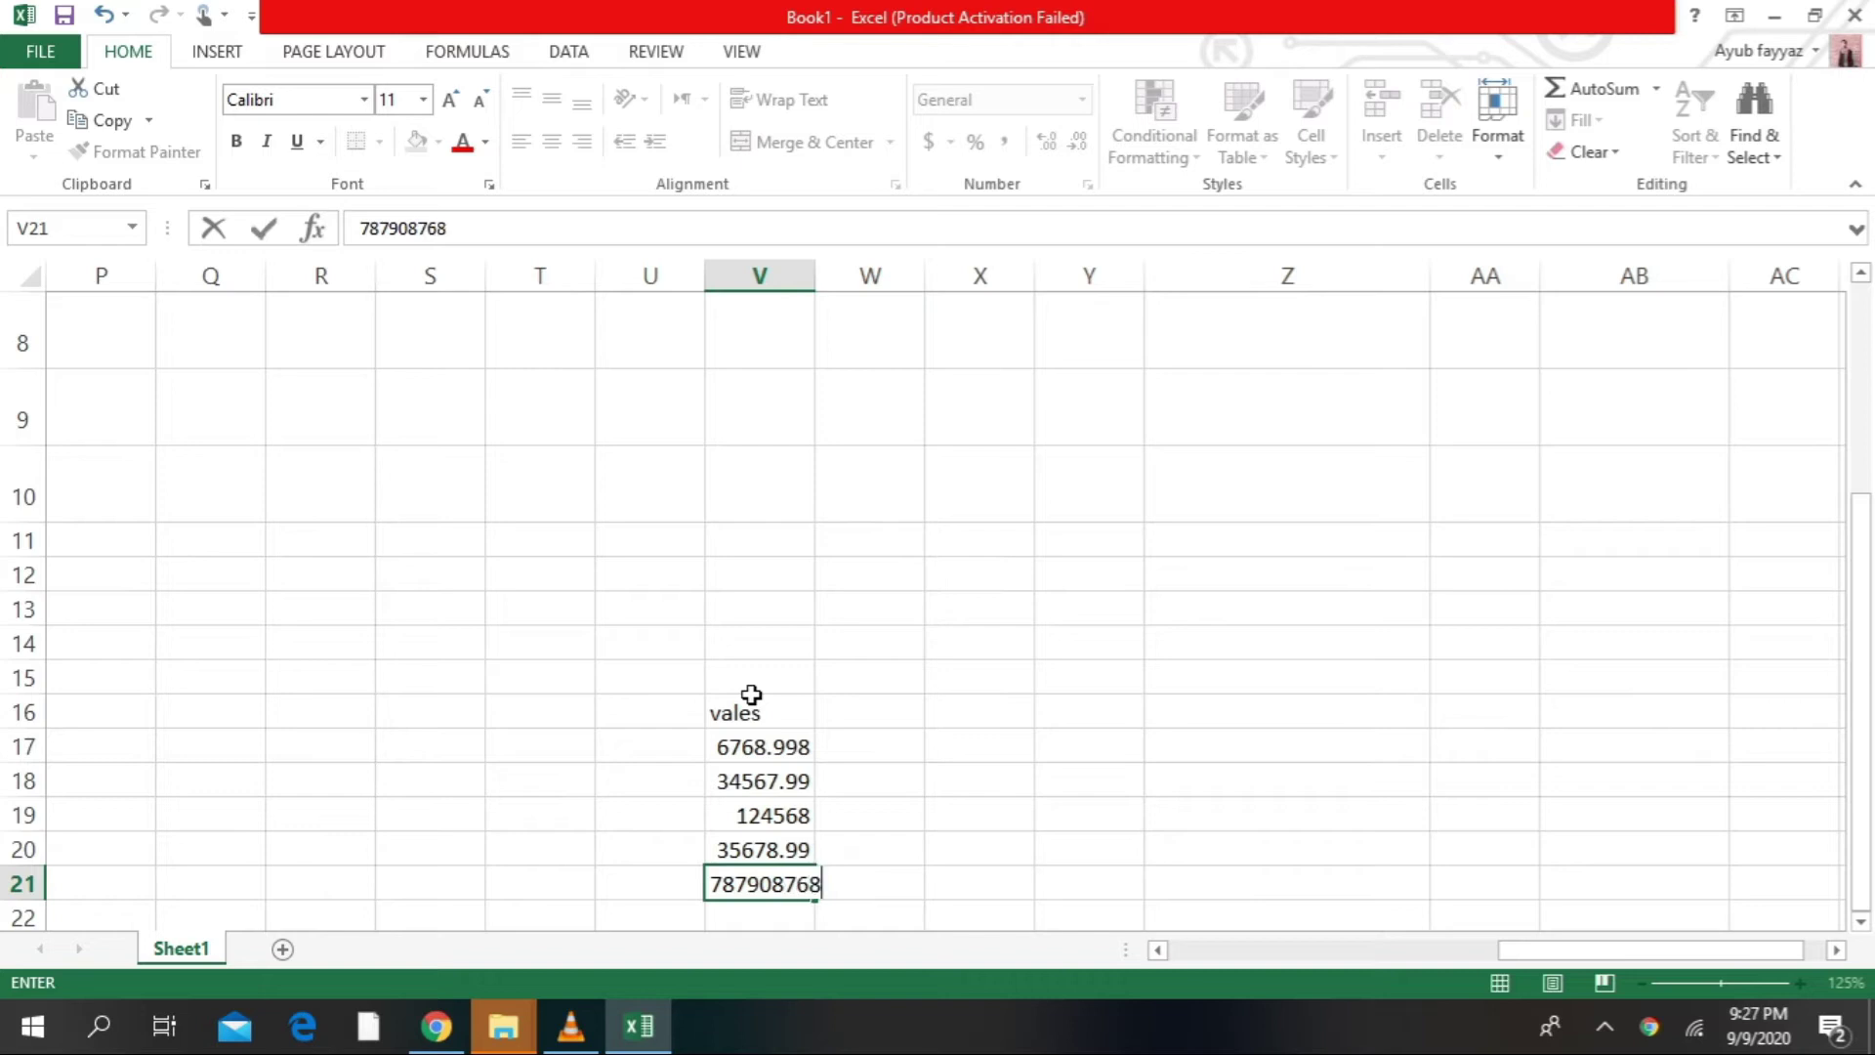
{"action": "type", "text": "7.987"}
{"action": "key", "text": "Return"}
Replace the value in cell V20 with 8898765436.9877 and widen column V to about twice its width
{"action": "key", "text": "Up"}
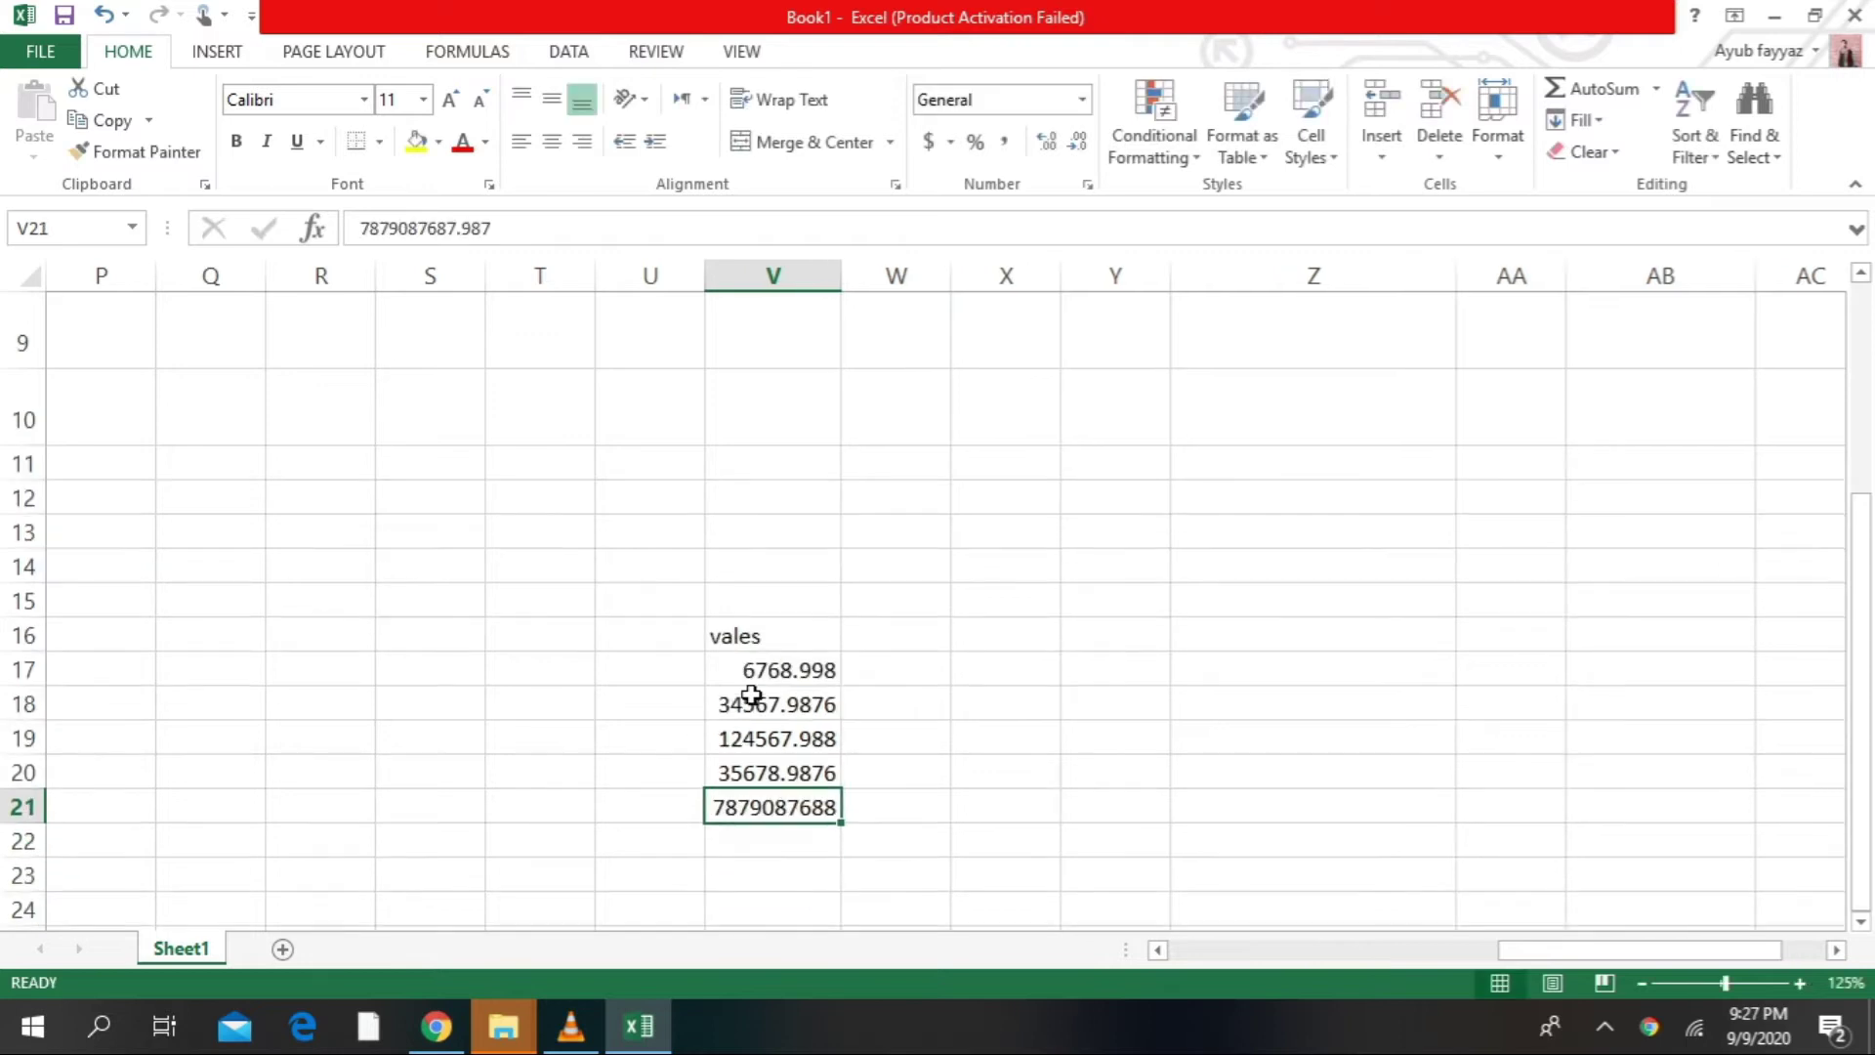
{"action": "key", "text": "Up"}
{"action": "type", "text": "8898"}
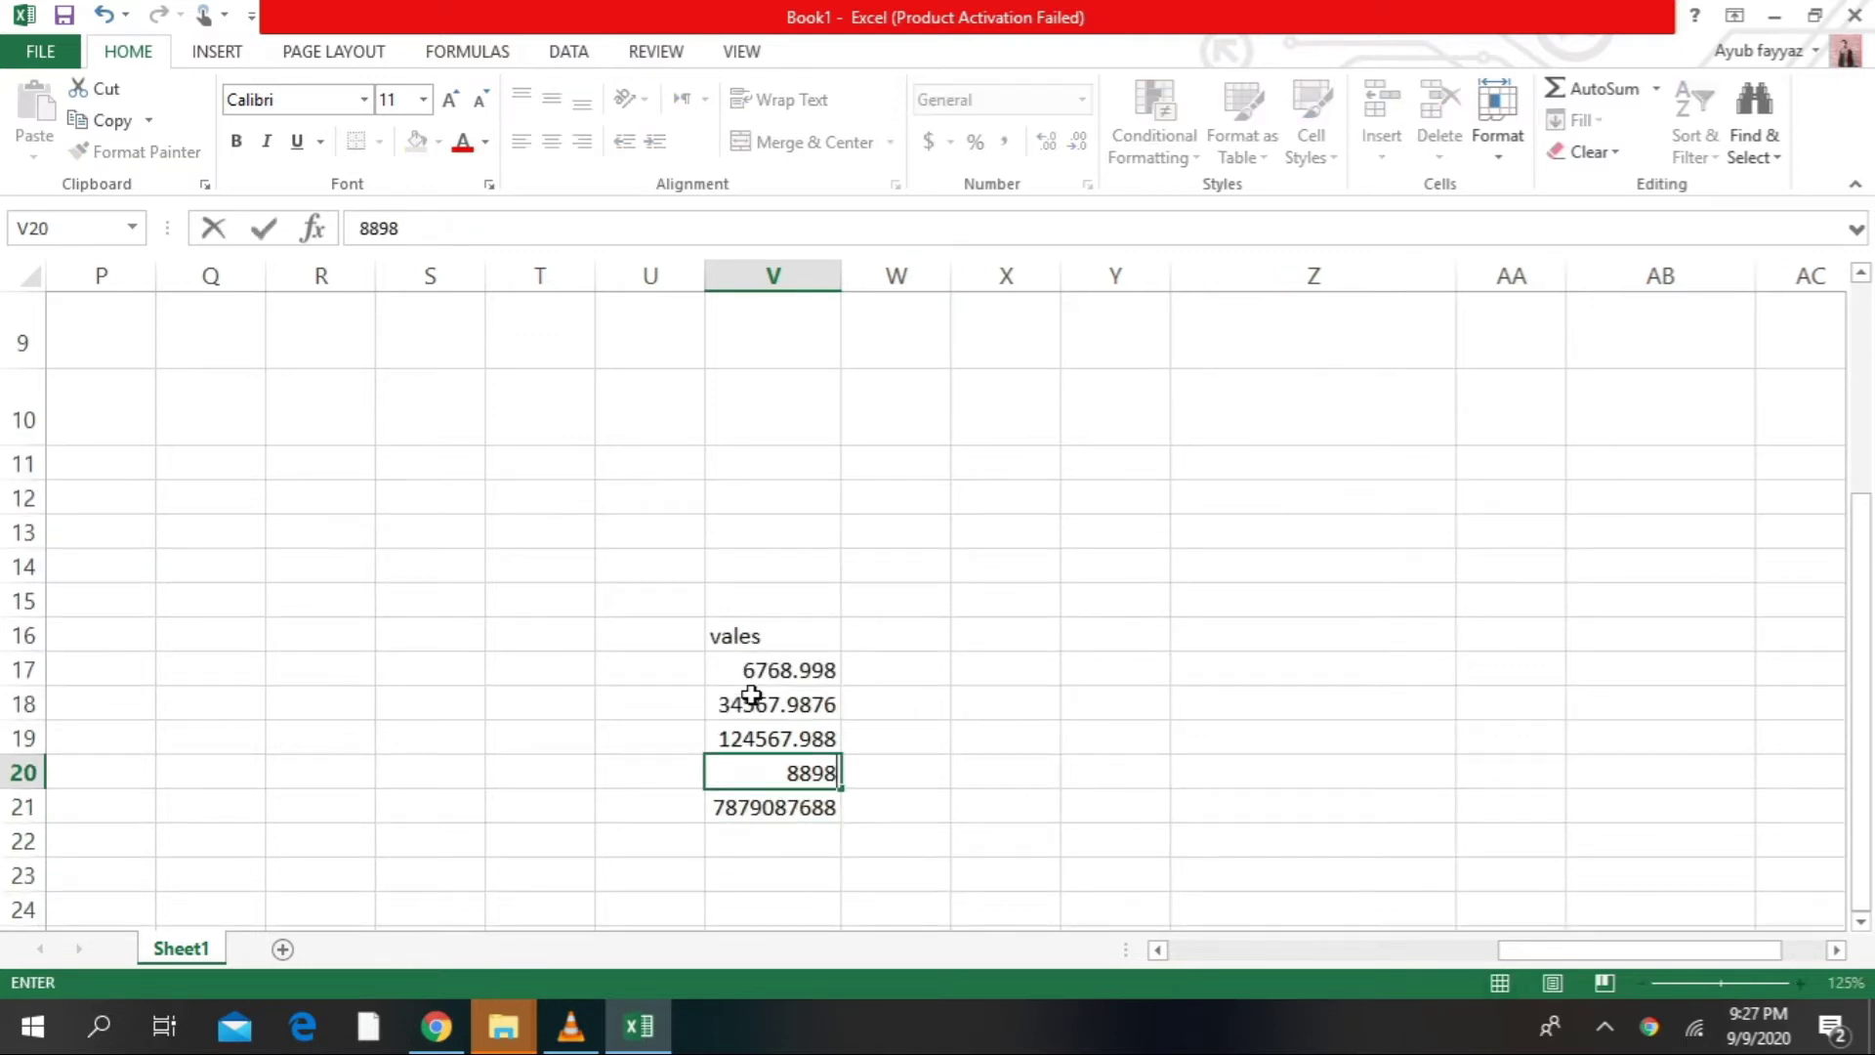
{"action": "type", "text": "765436"}
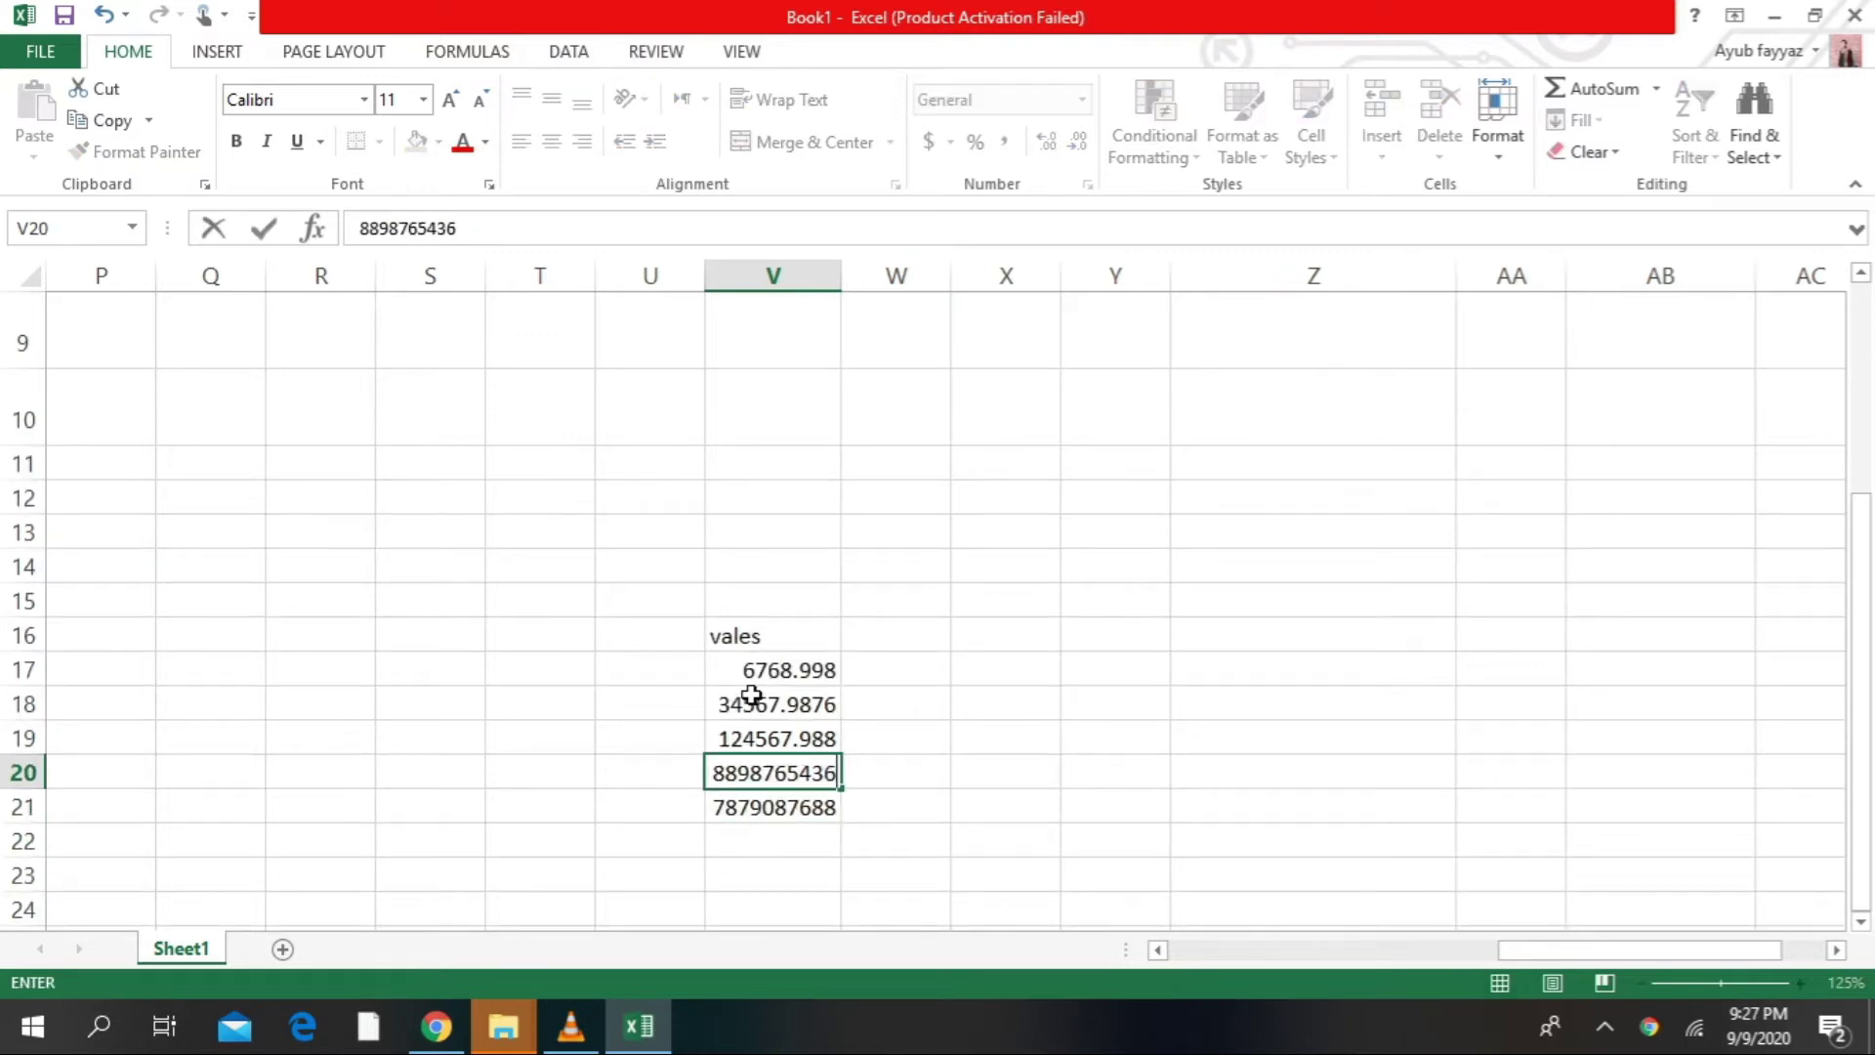
{"action": "type", "text": ".9877"}
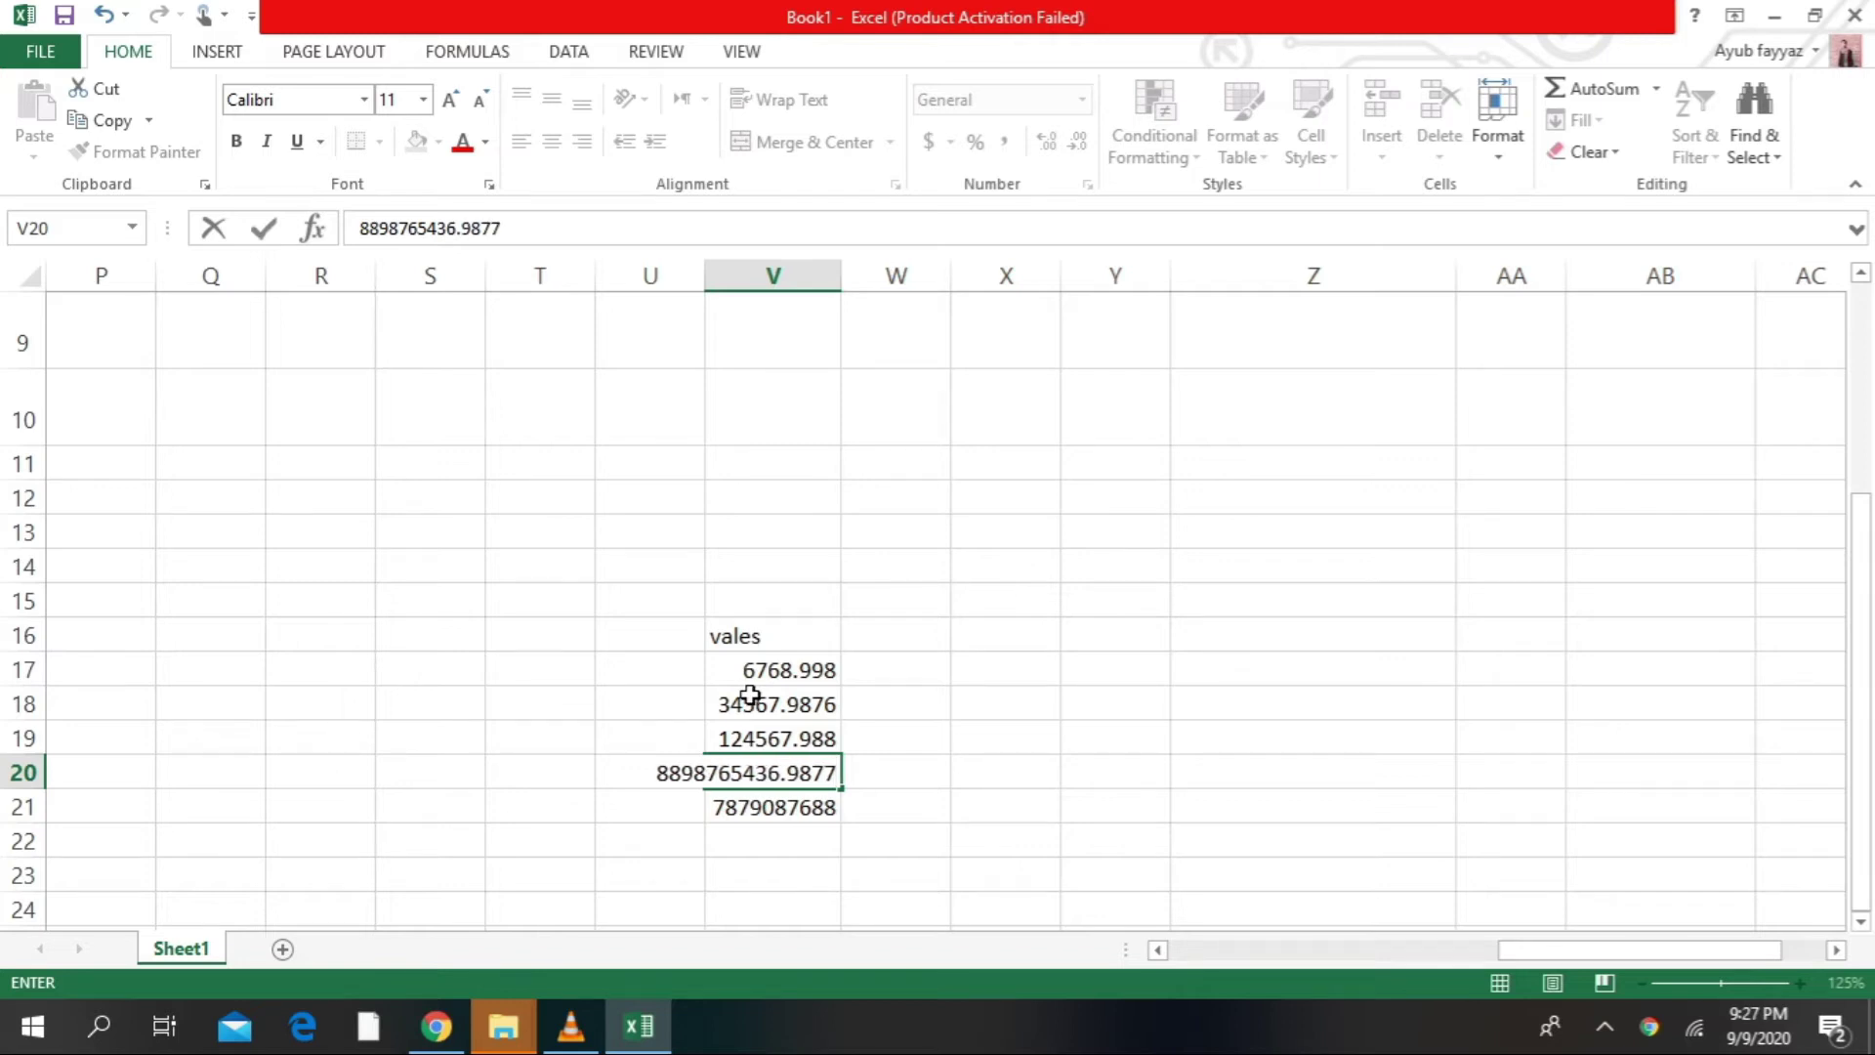
{"action": "left_click", "coordinate": [882, 742]}
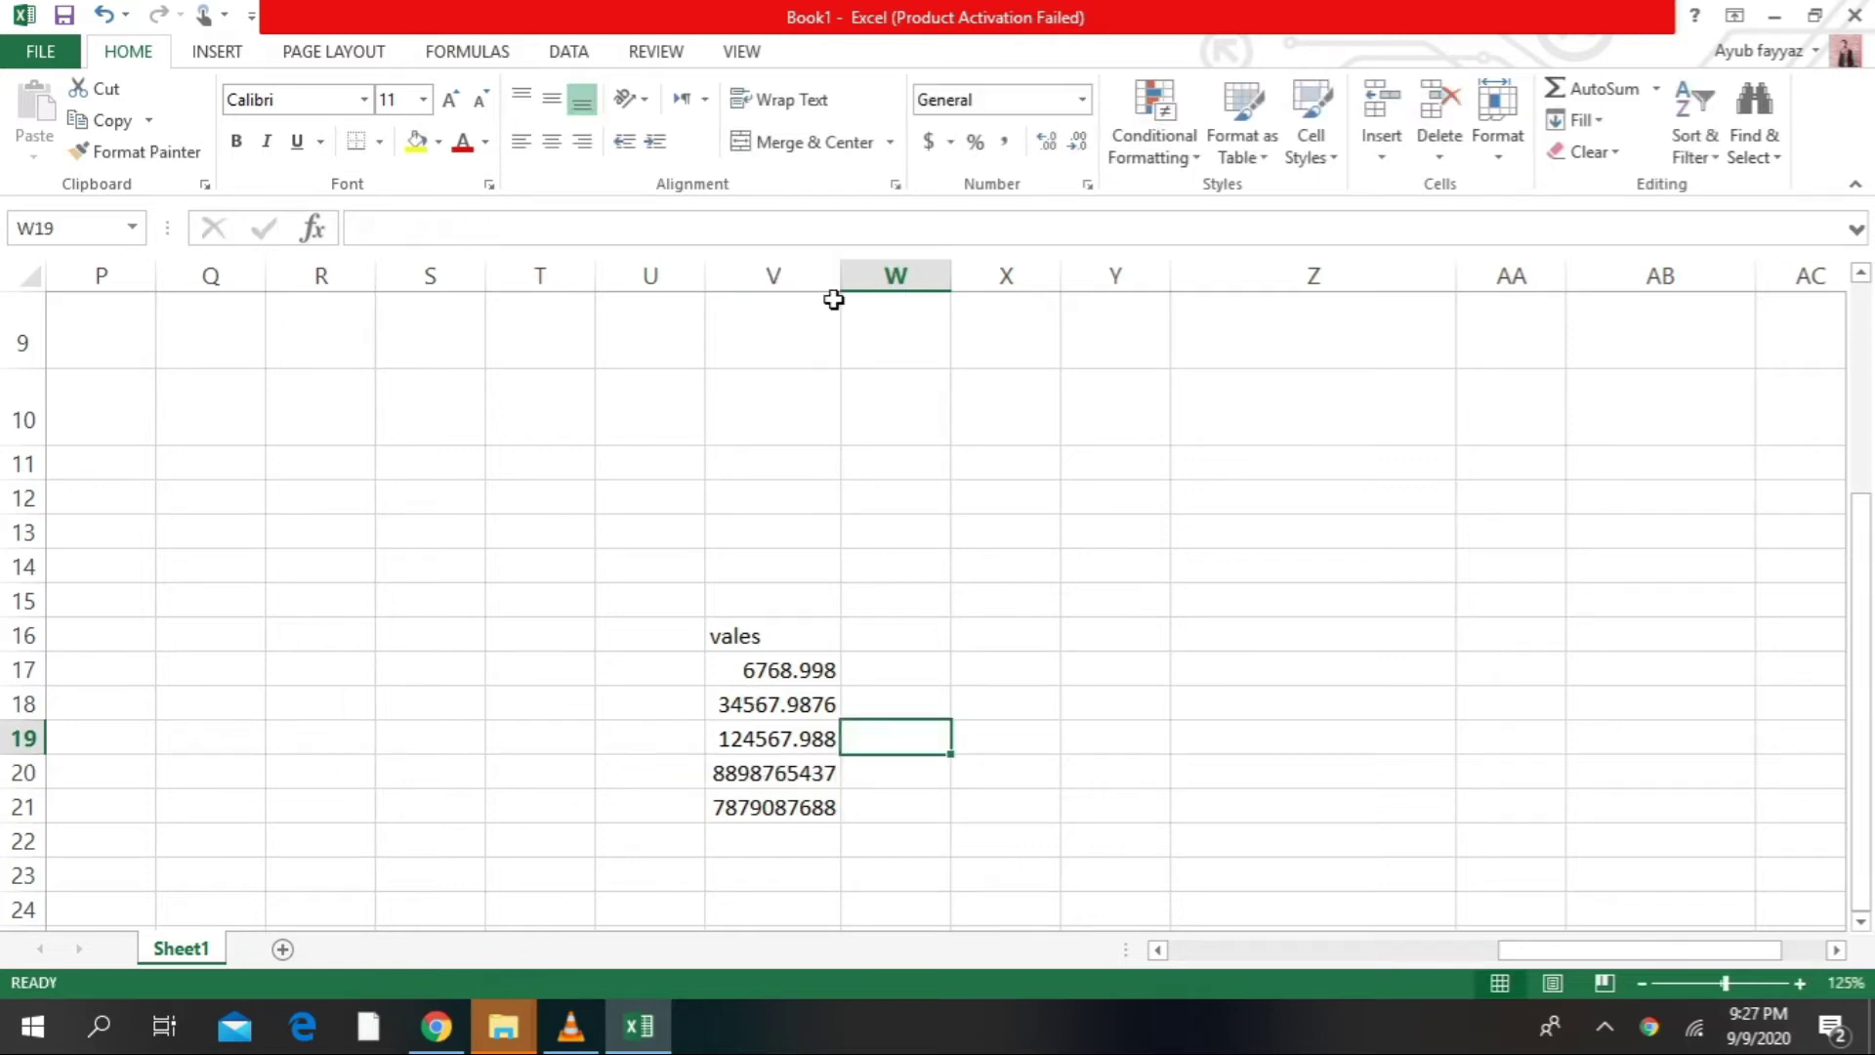
{"action": "left_click_drag", "start_coordinate": [838, 277], "coordinate": [979, 277]}
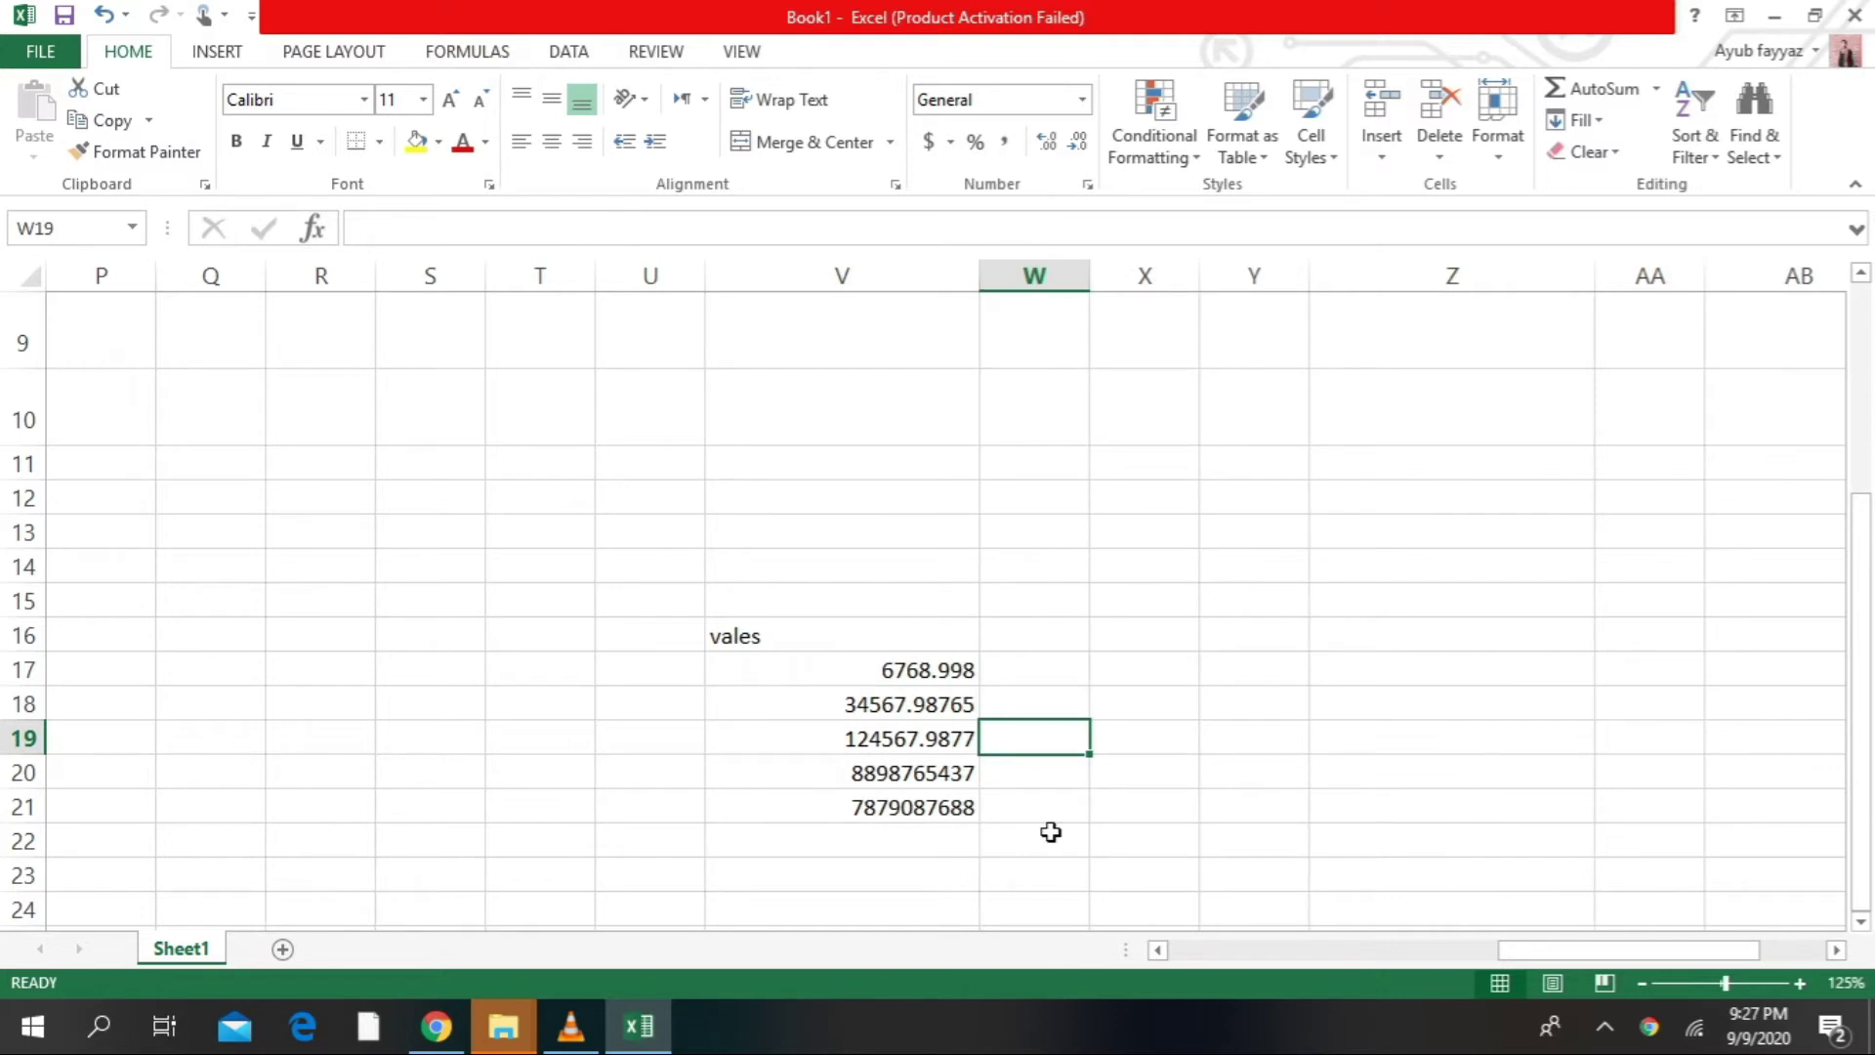
{"action": "left_click", "coordinate": [972, 838]}
Make the "vales" heading in V16 bold and enlarge its font by three size increments
{"action": "left_click", "coordinate": [737, 636]}
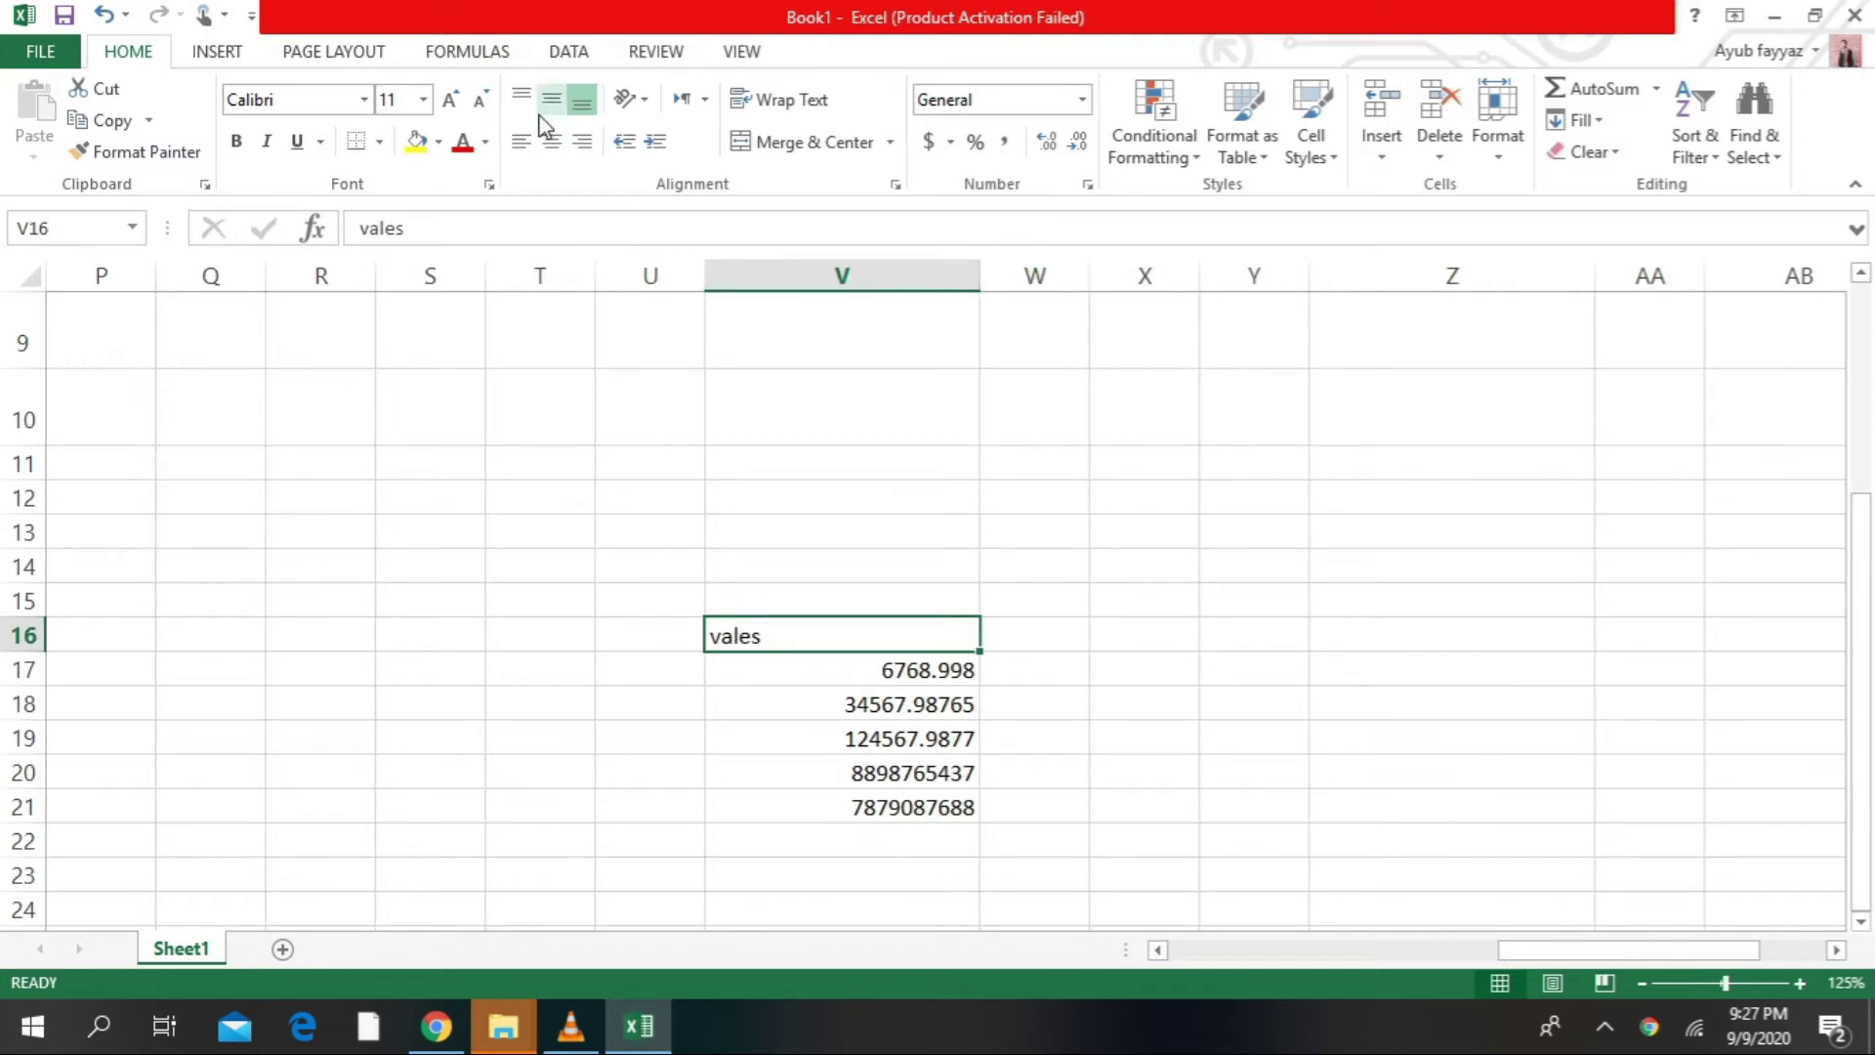
{"action": "left_click", "coordinate": [364, 101]}
{"action": "left_click", "coordinate": [1006, 607]}
{"action": "left_click", "coordinate": [235, 140]}
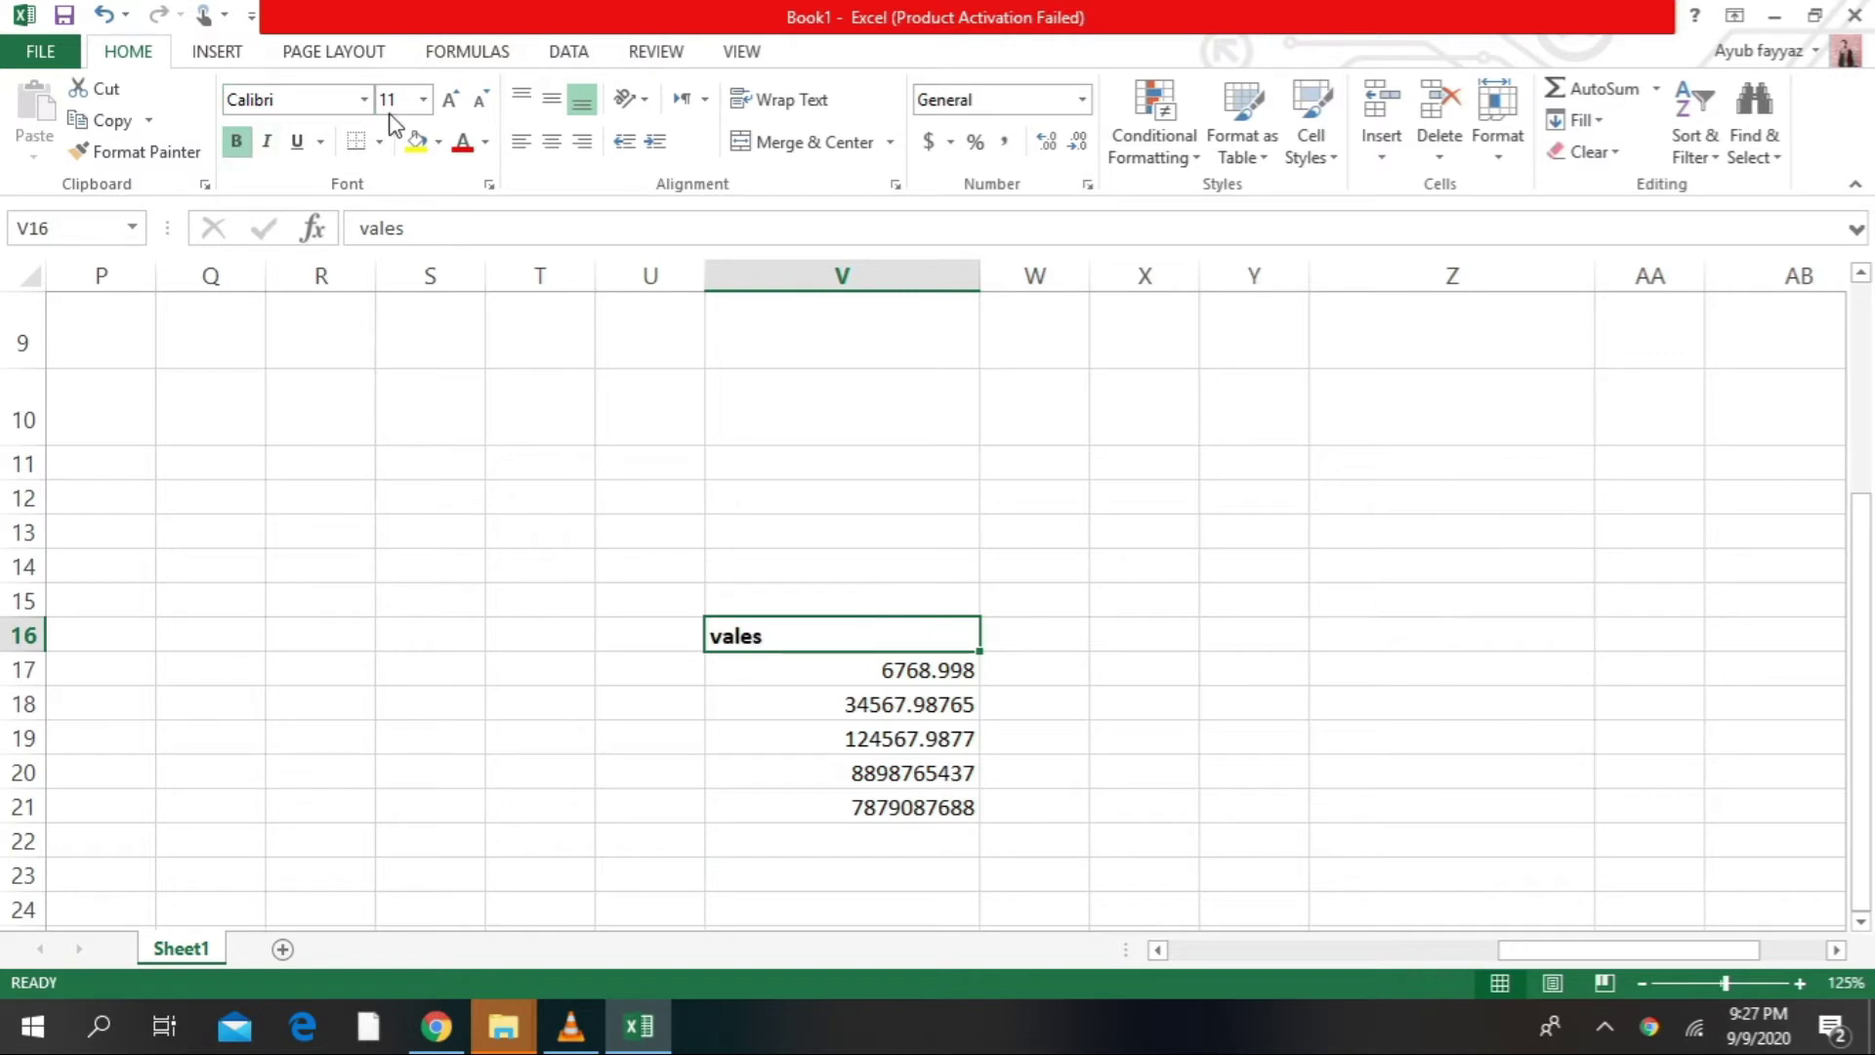
{"action": "left_click", "coordinate": [450, 100]}
{"action": "left_click", "coordinate": [450, 100]}
{"action": "left_click", "coordinate": [450, 100]}
Apply All Borders to the values in cells V17 through V21
{"action": "left_click_drag", "start_coordinate": [803, 684], "coordinate": [806, 818]}
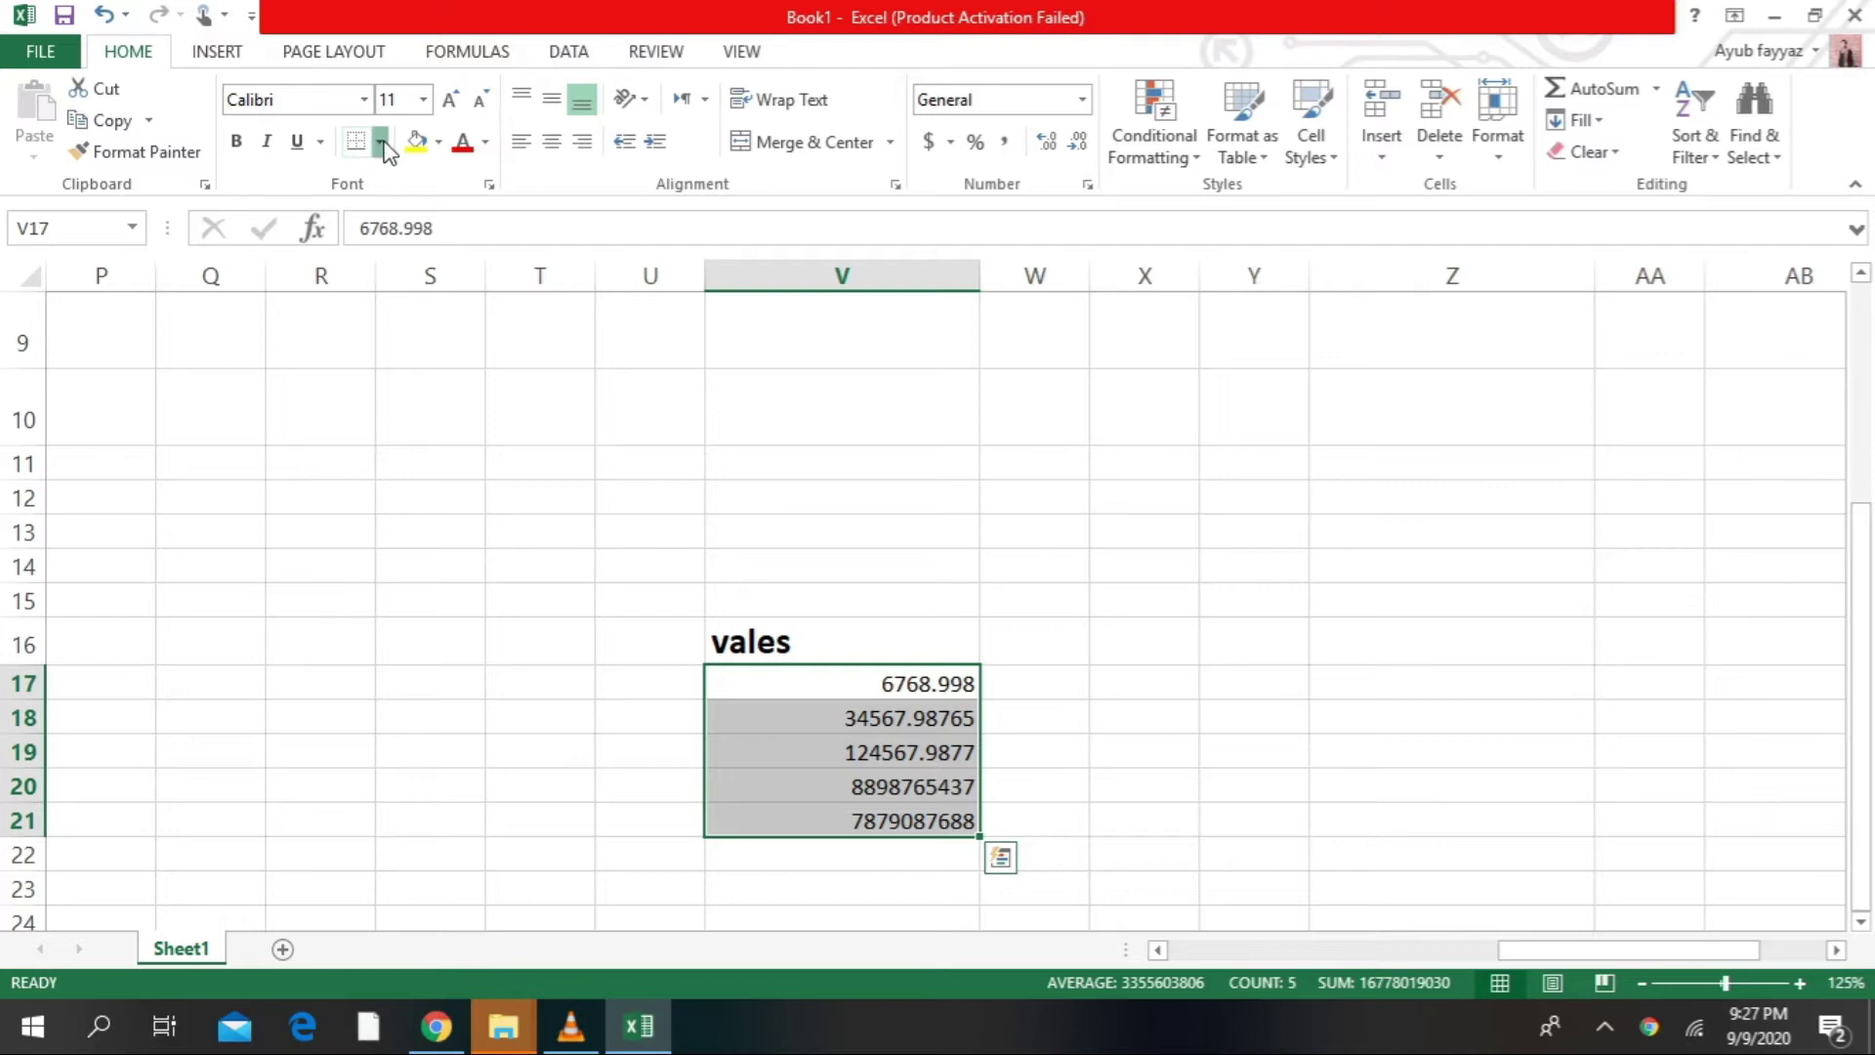
{"action": "left_click", "coordinate": [382, 142]}
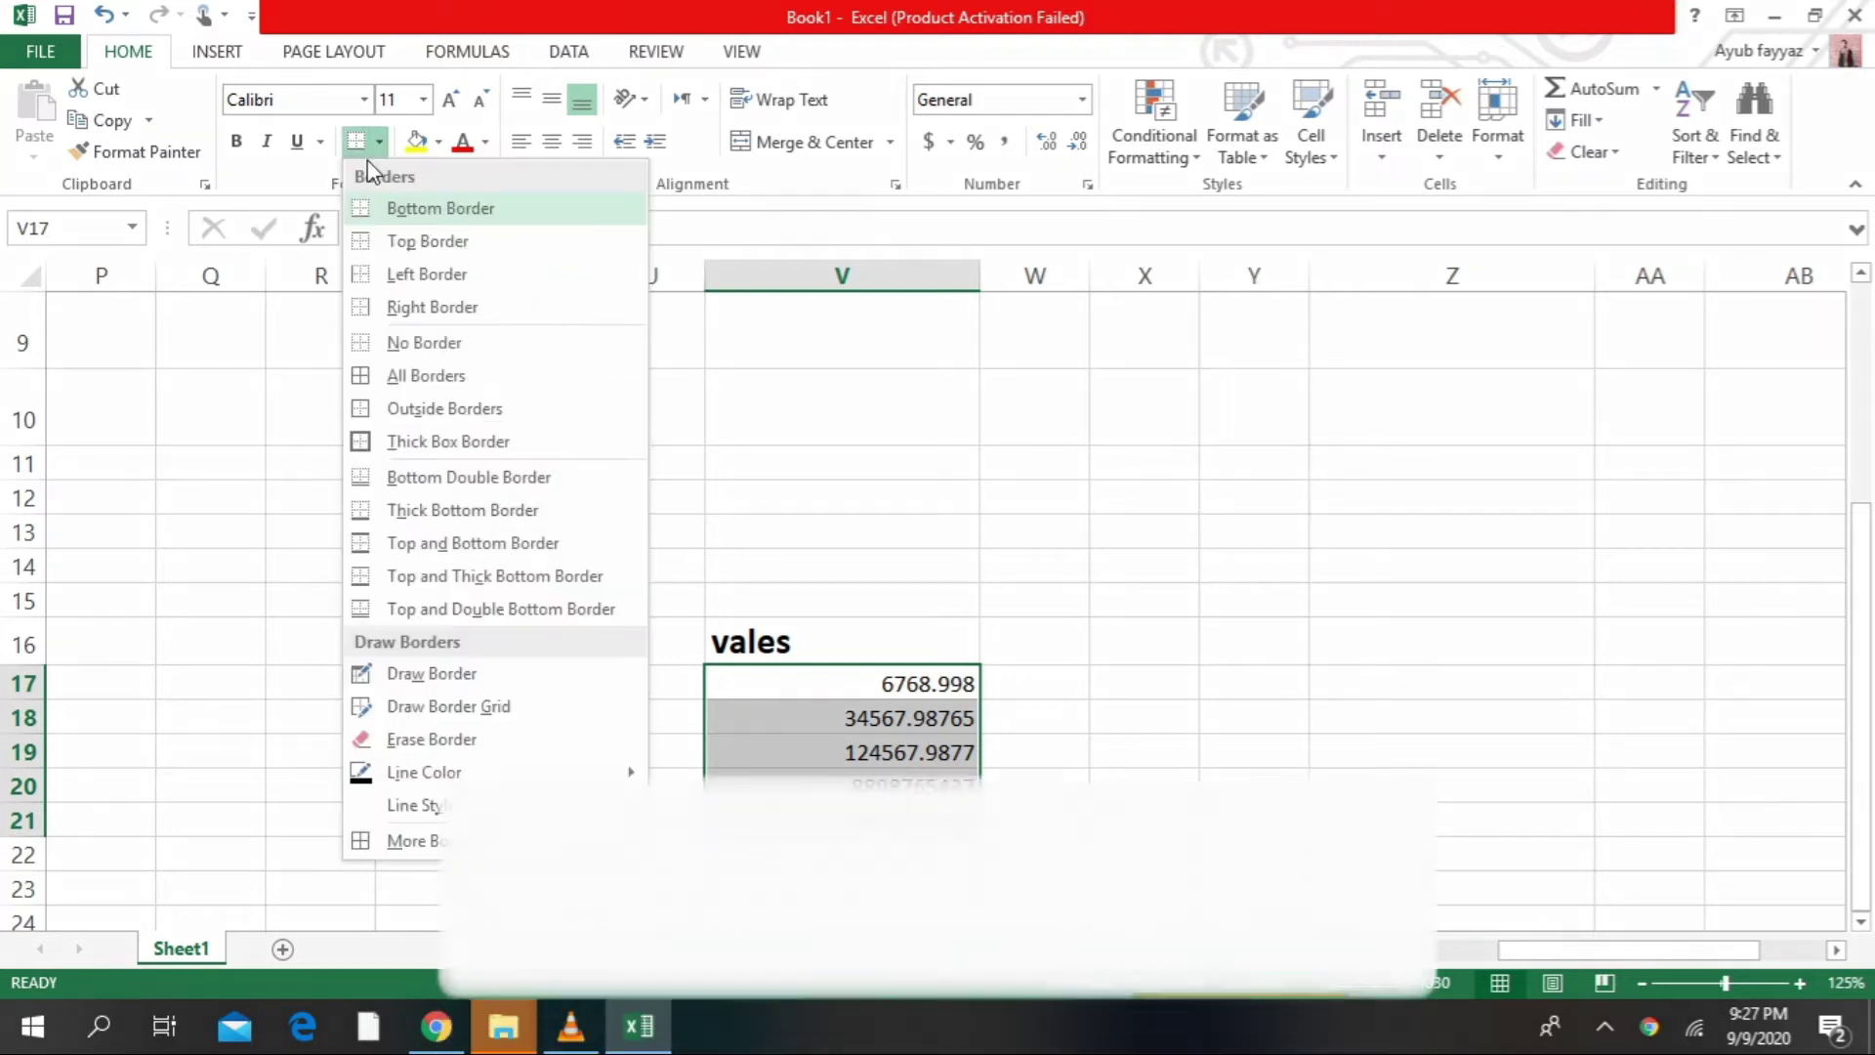
{"action": "left_click", "coordinate": [461, 371]}
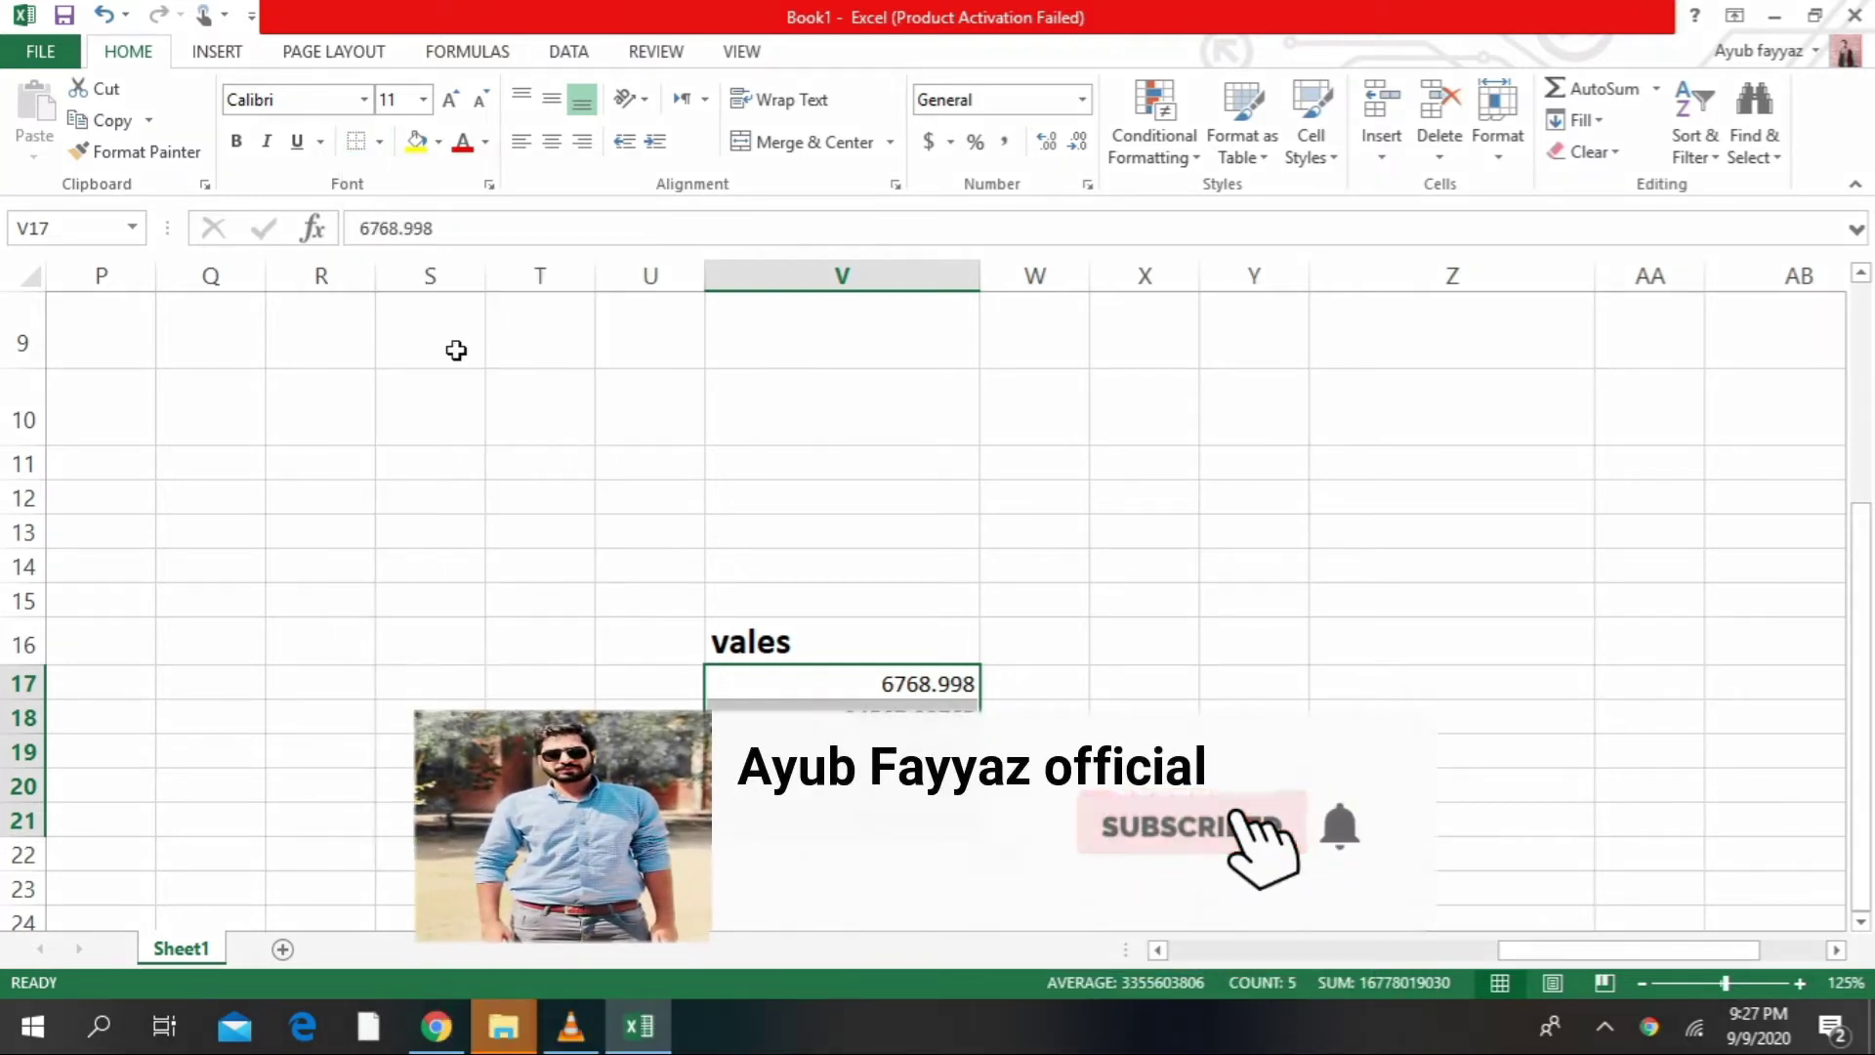
{"action": "left_click", "coordinate": [380, 142]}
{"action": "left_click", "coordinate": [416, 376]}
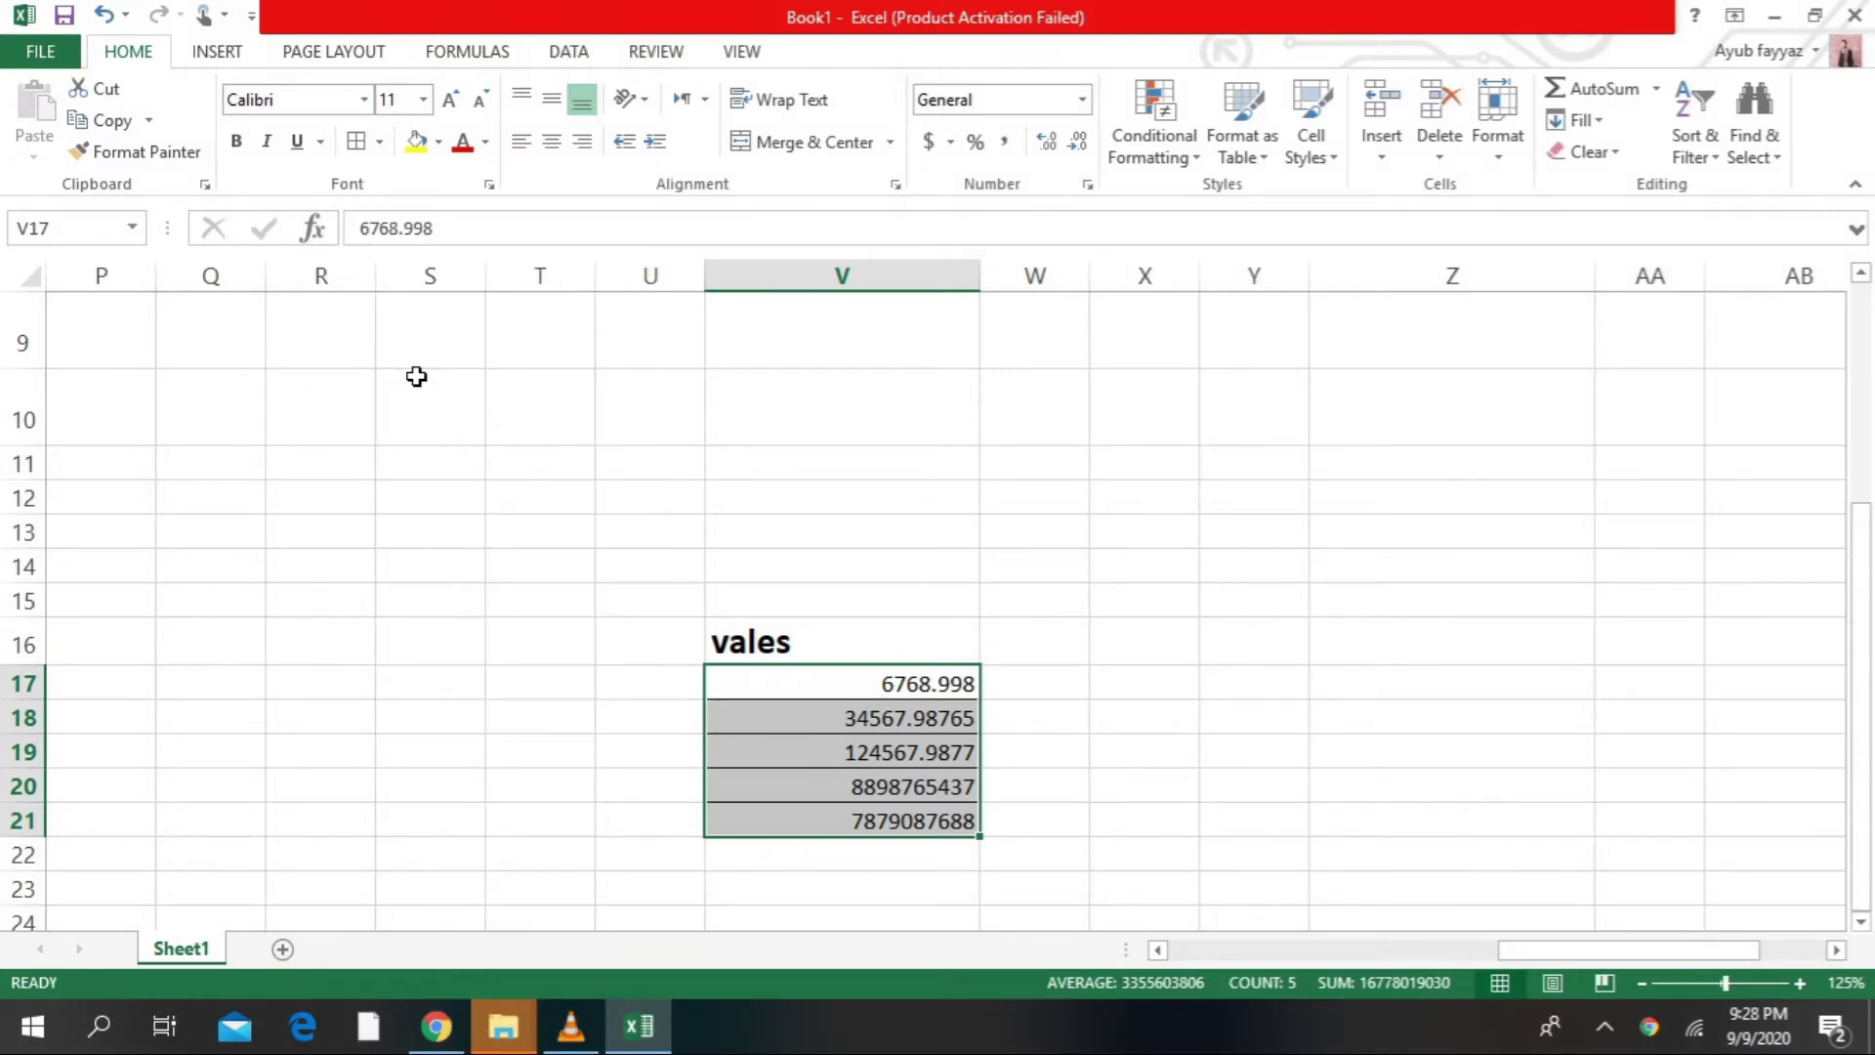
{"action": "left_click", "coordinate": [1064, 677]}
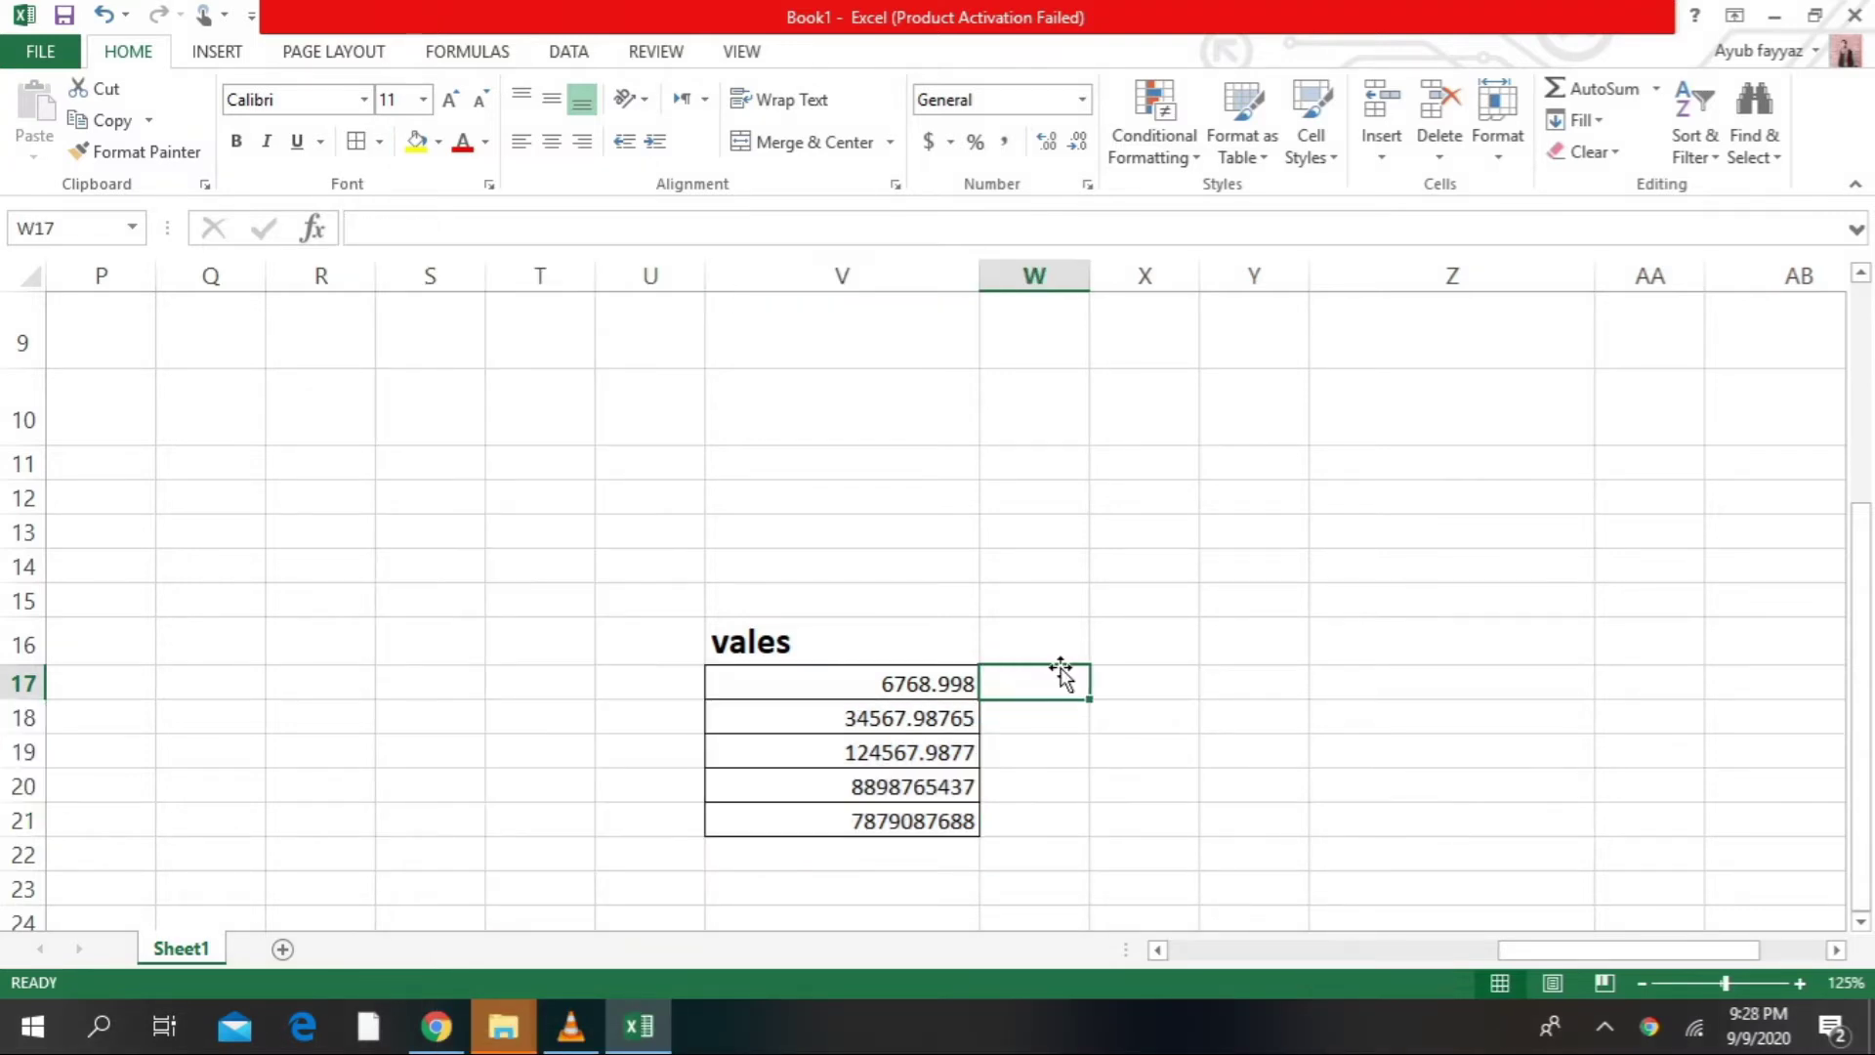
Enter the heading "round" in cell W16, beside the "vales" heading
{"action": "left_click", "coordinate": [1141, 668]}
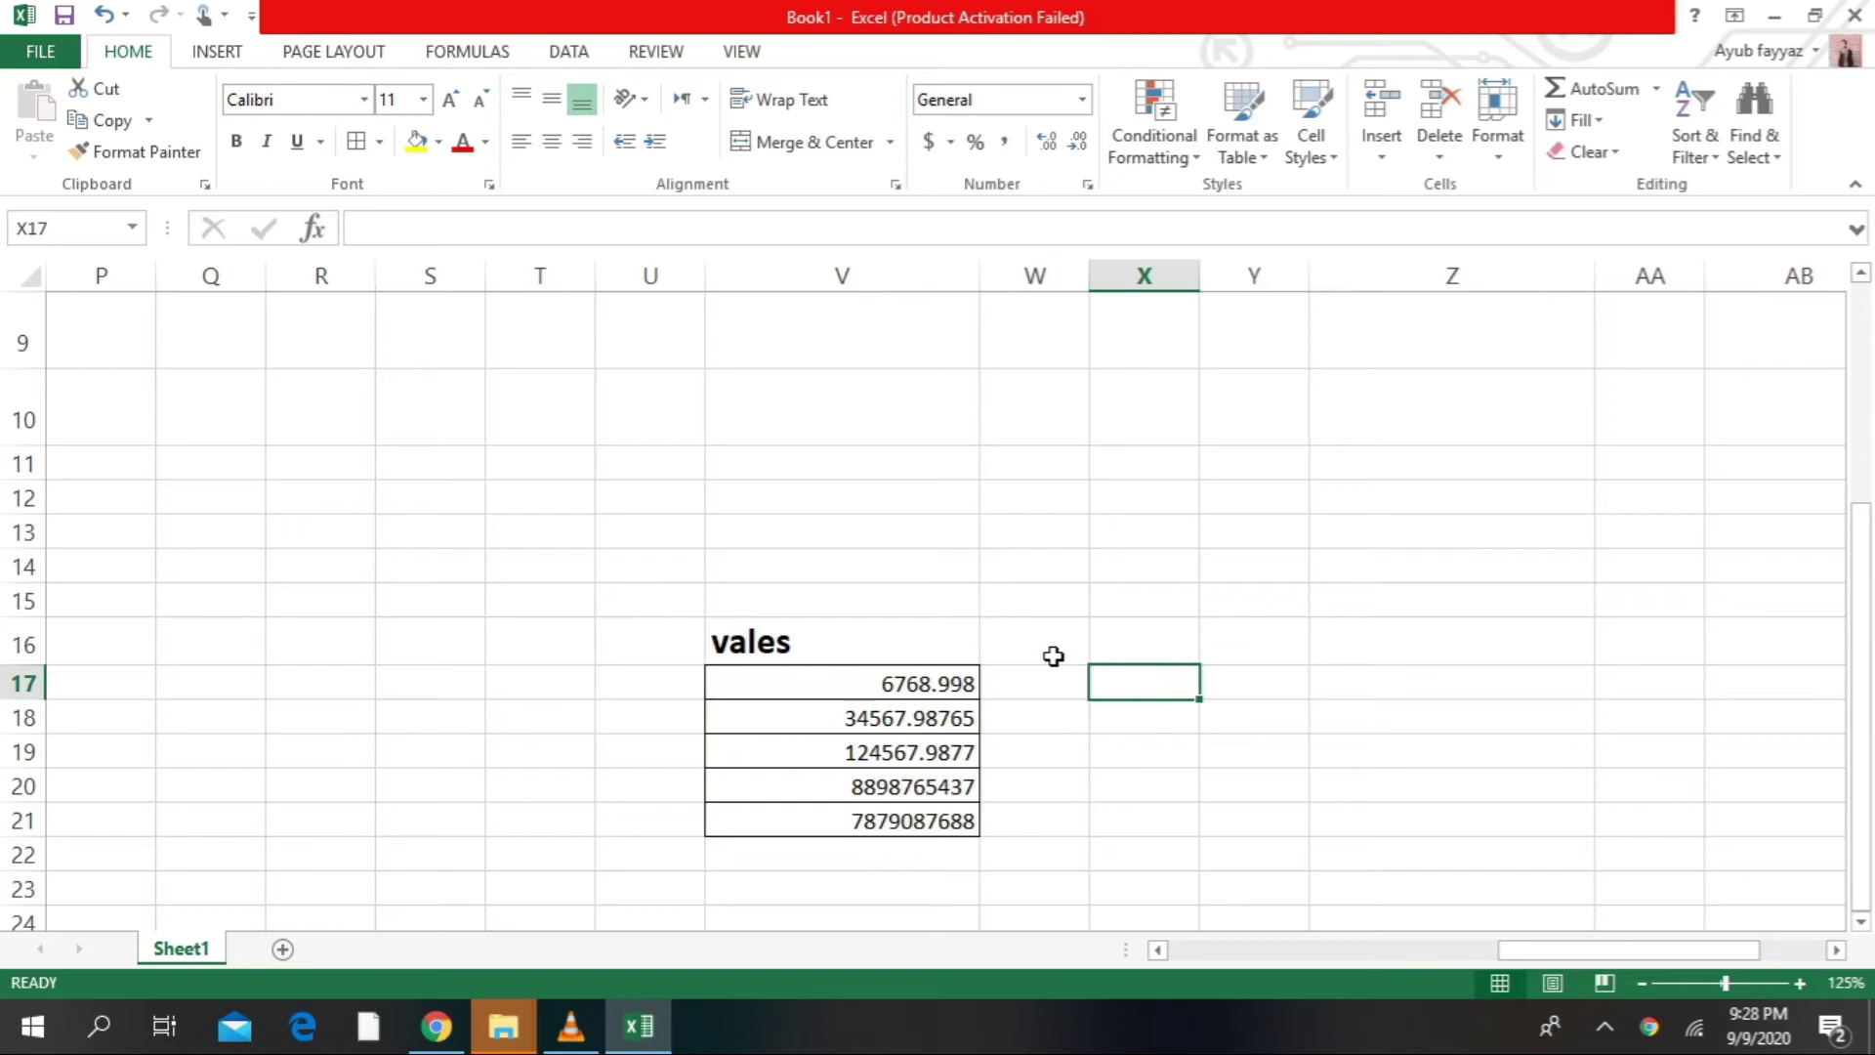
{"action": "left_click", "coordinate": [1033, 644]}
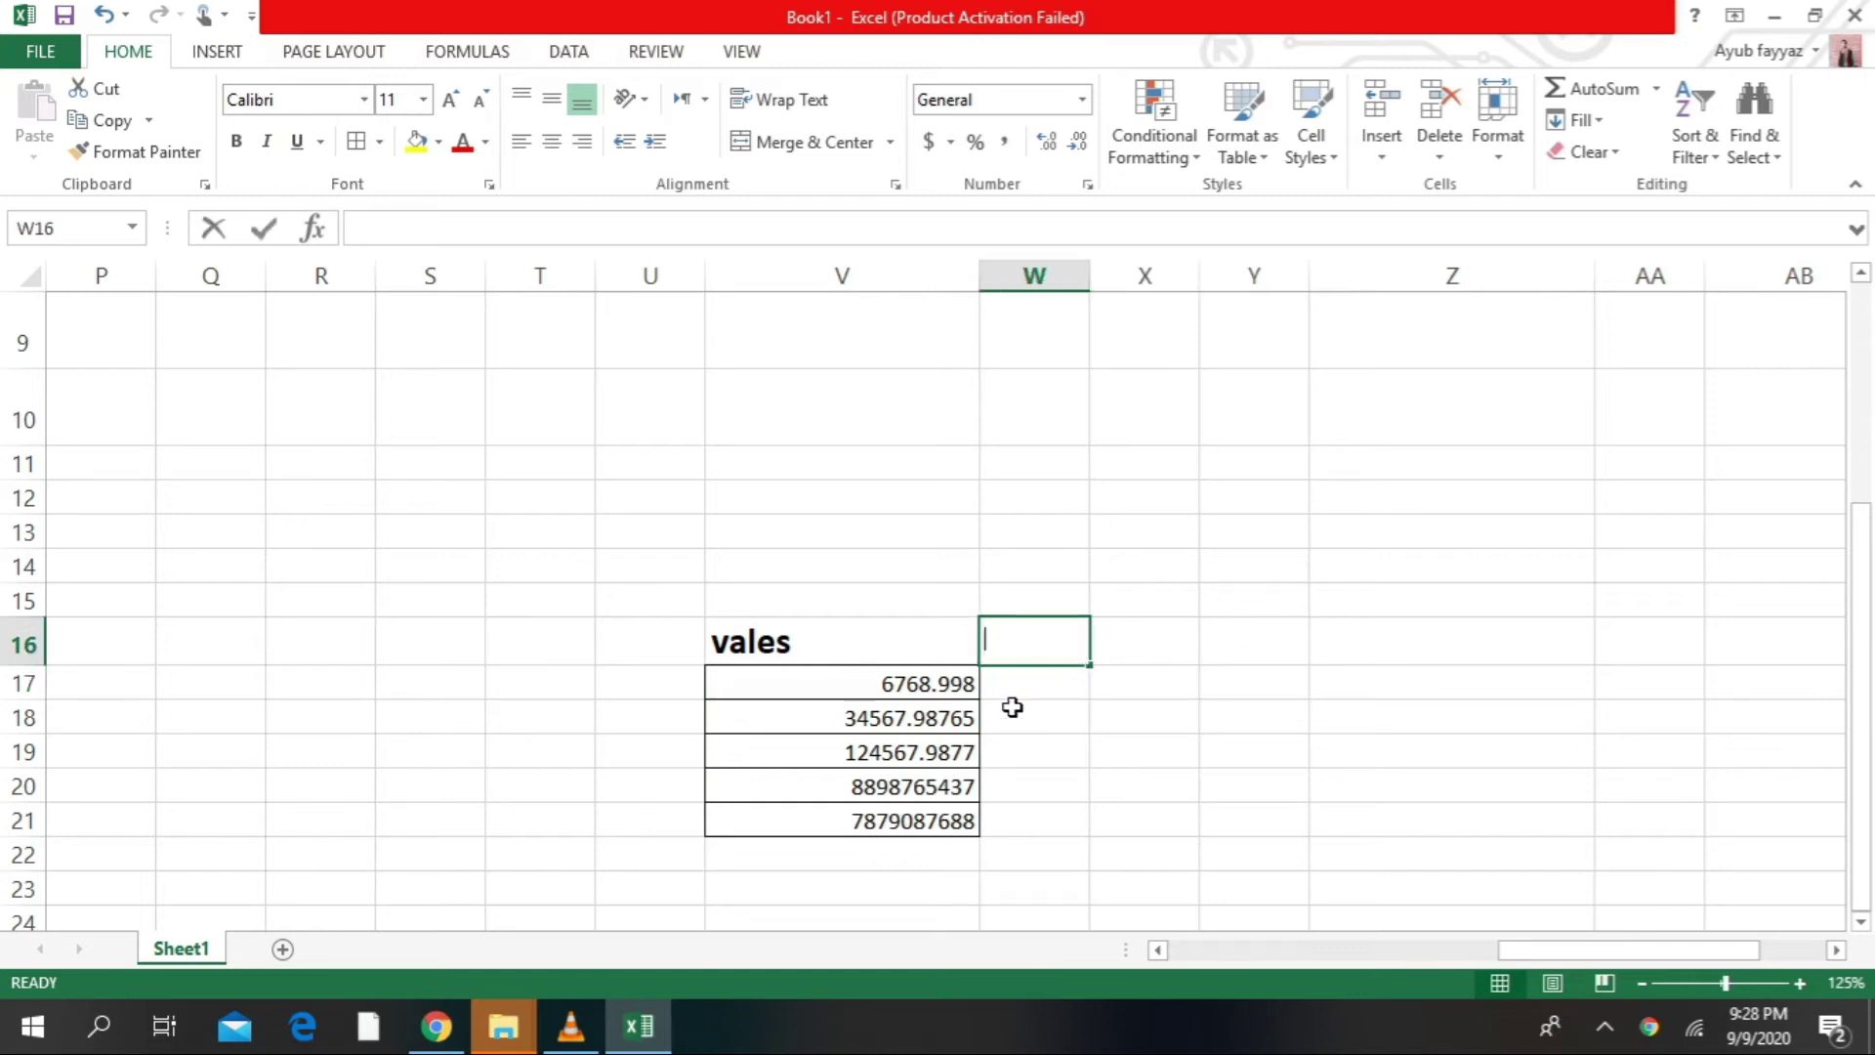
{"action": "type", "text": "round"}
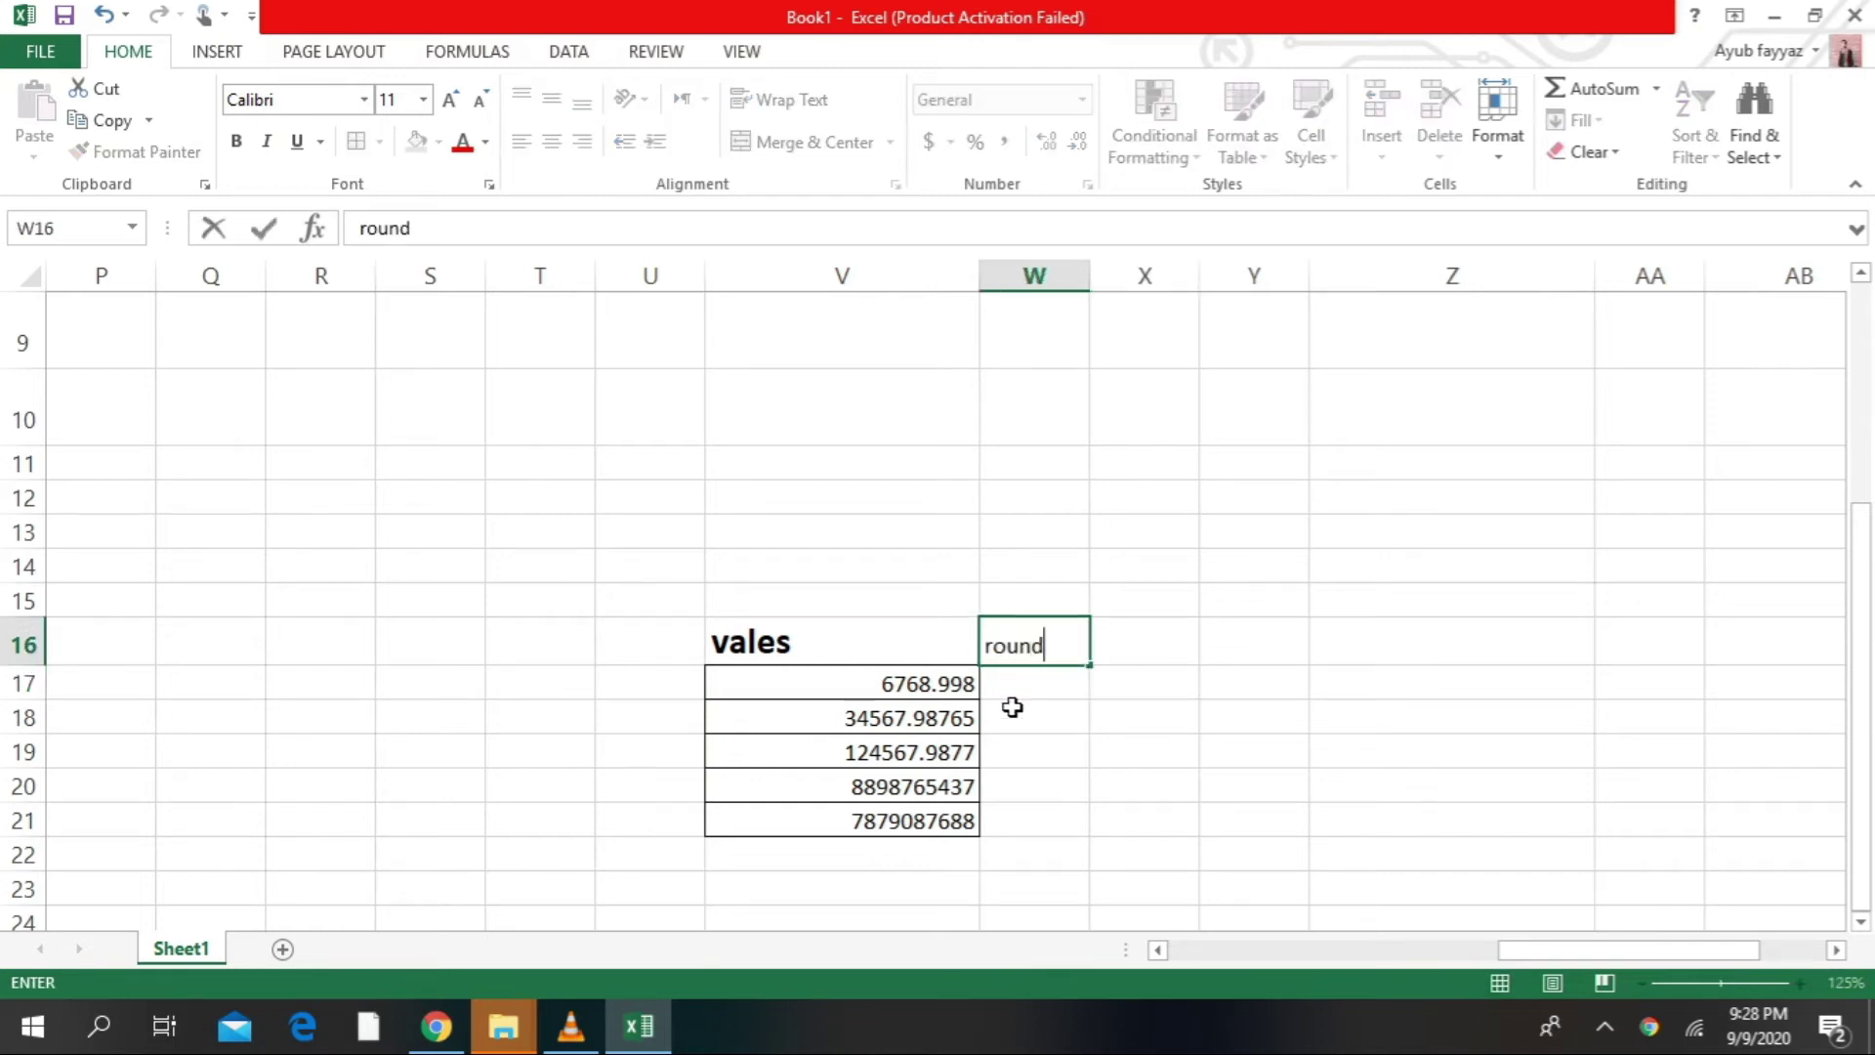
{"action": "key", "text": "Return"}
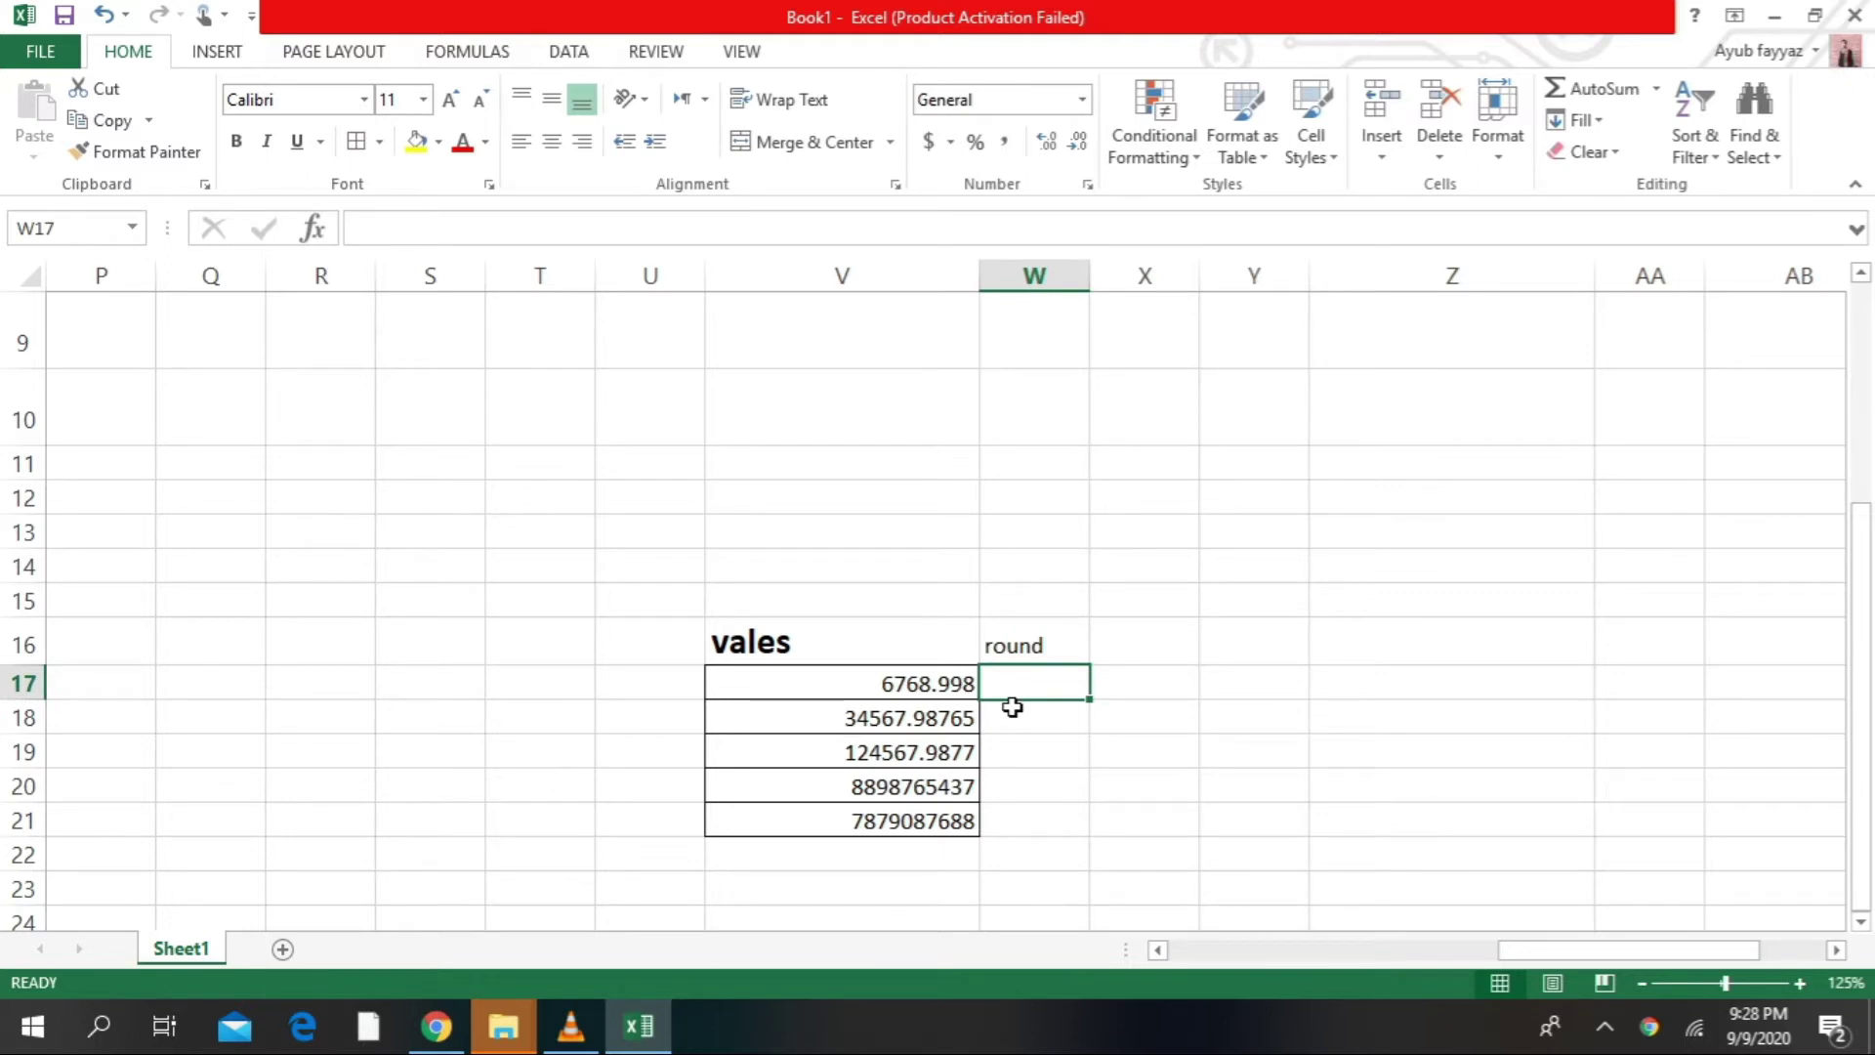
Fill the "round" column cells W17 through W21 with the digit counts -1, -2, -3, -4 and -5
{"action": "type", "text": "1"}
{"action": "key", "text": "Return"}
{"action": "key", "text": "Up"}
{"action": "type", "text": "-1"}
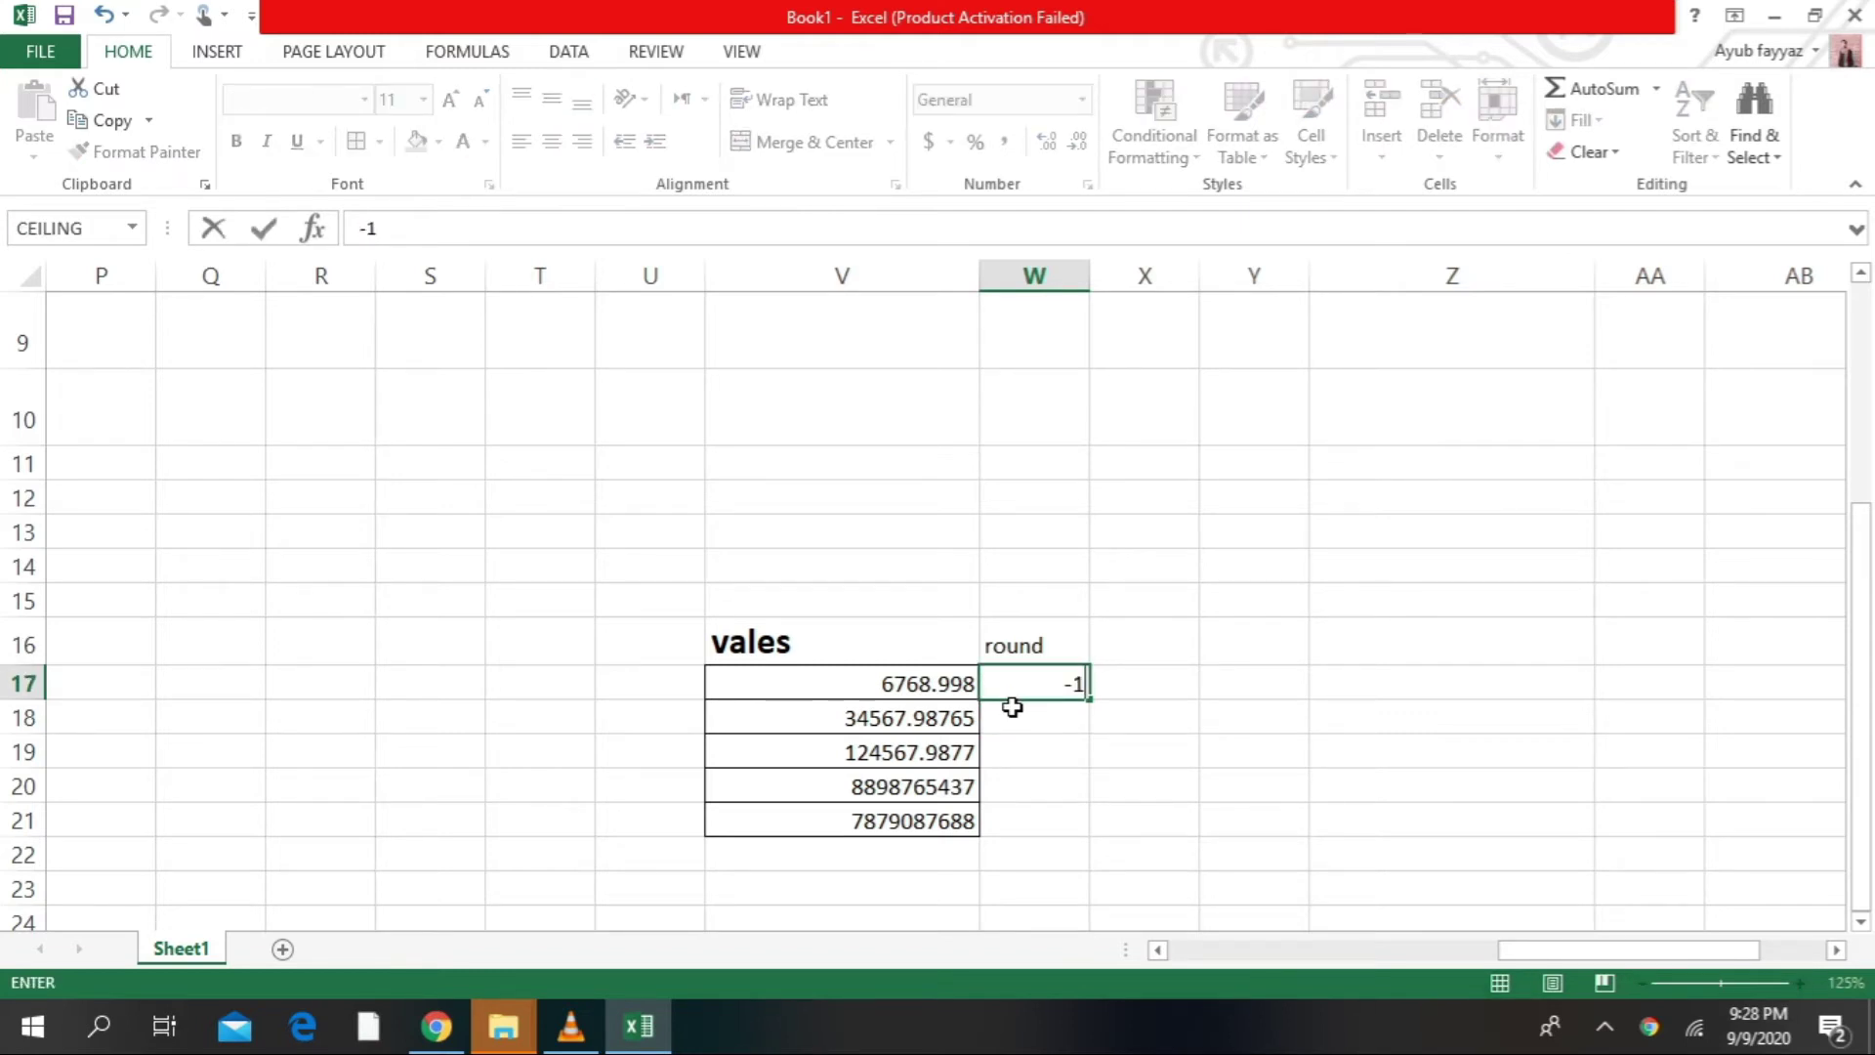
{"action": "key", "text": "Return"}
{"action": "type", "text": "-2"}
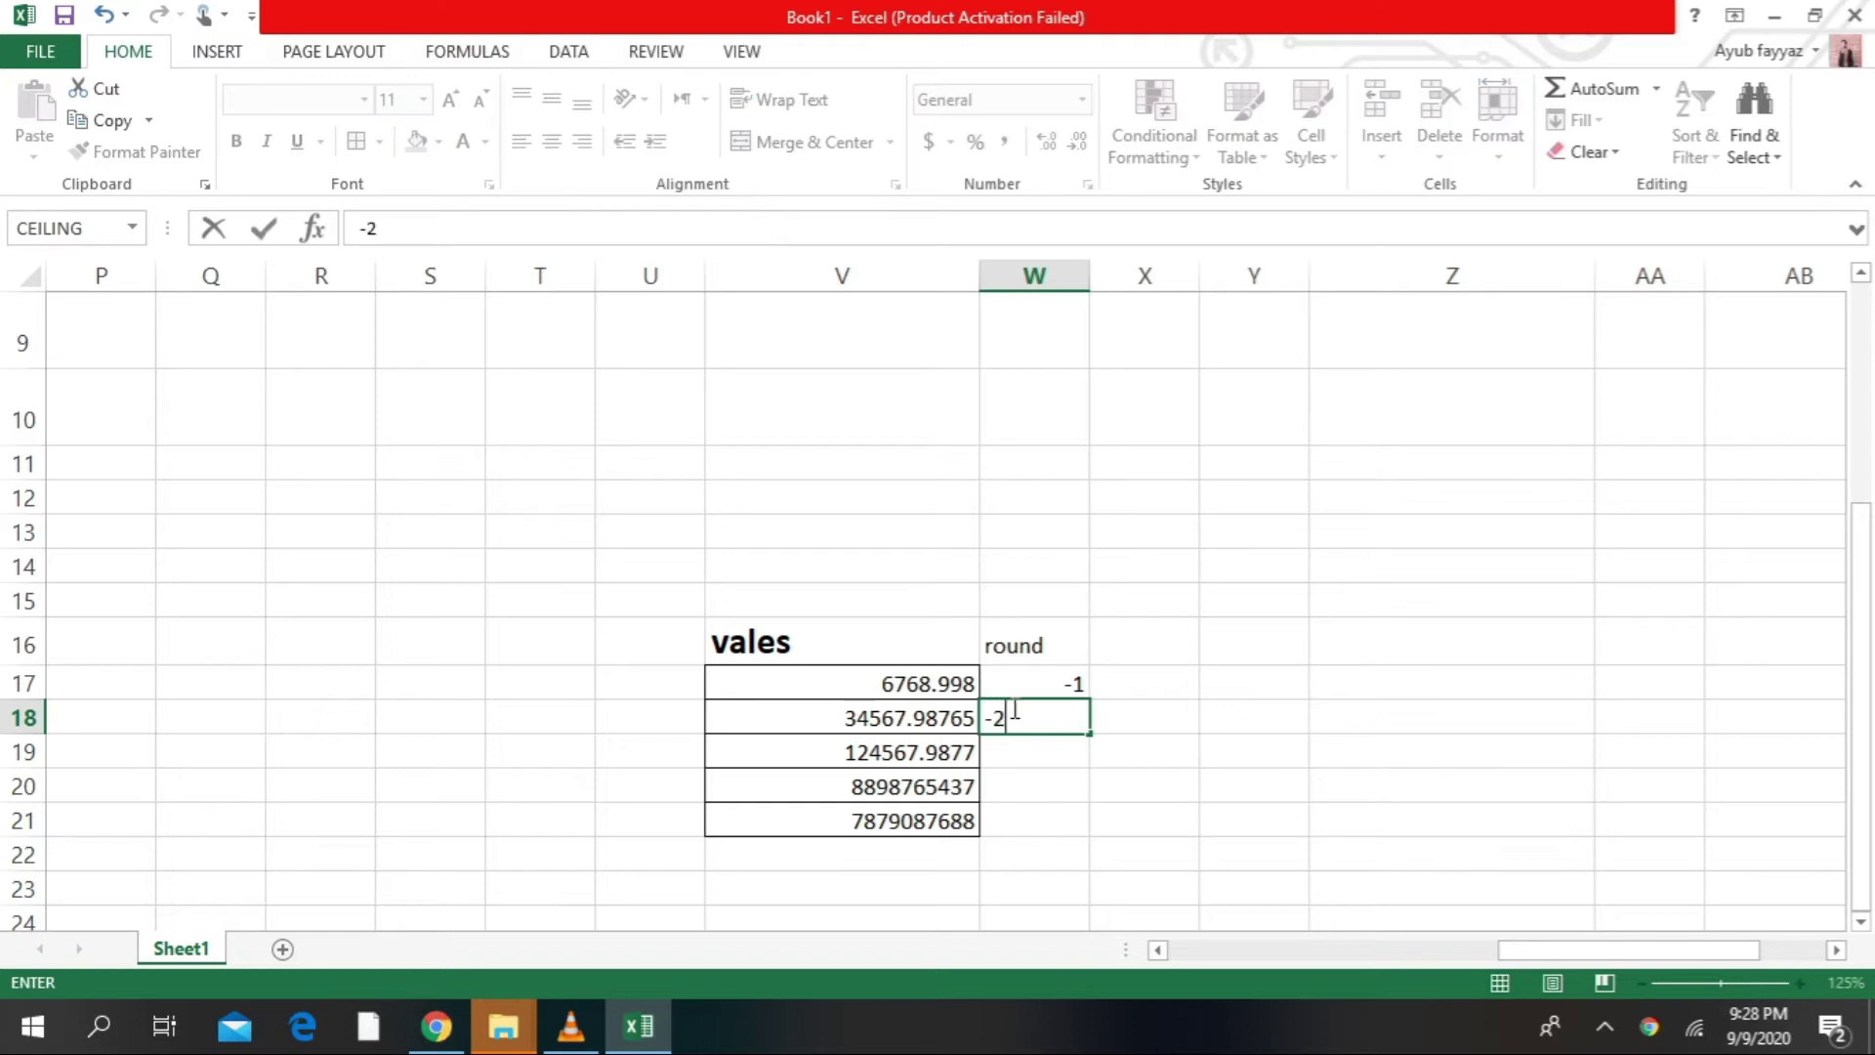
{"action": "key", "text": "Return"}
{"action": "type", "text": "-3"}
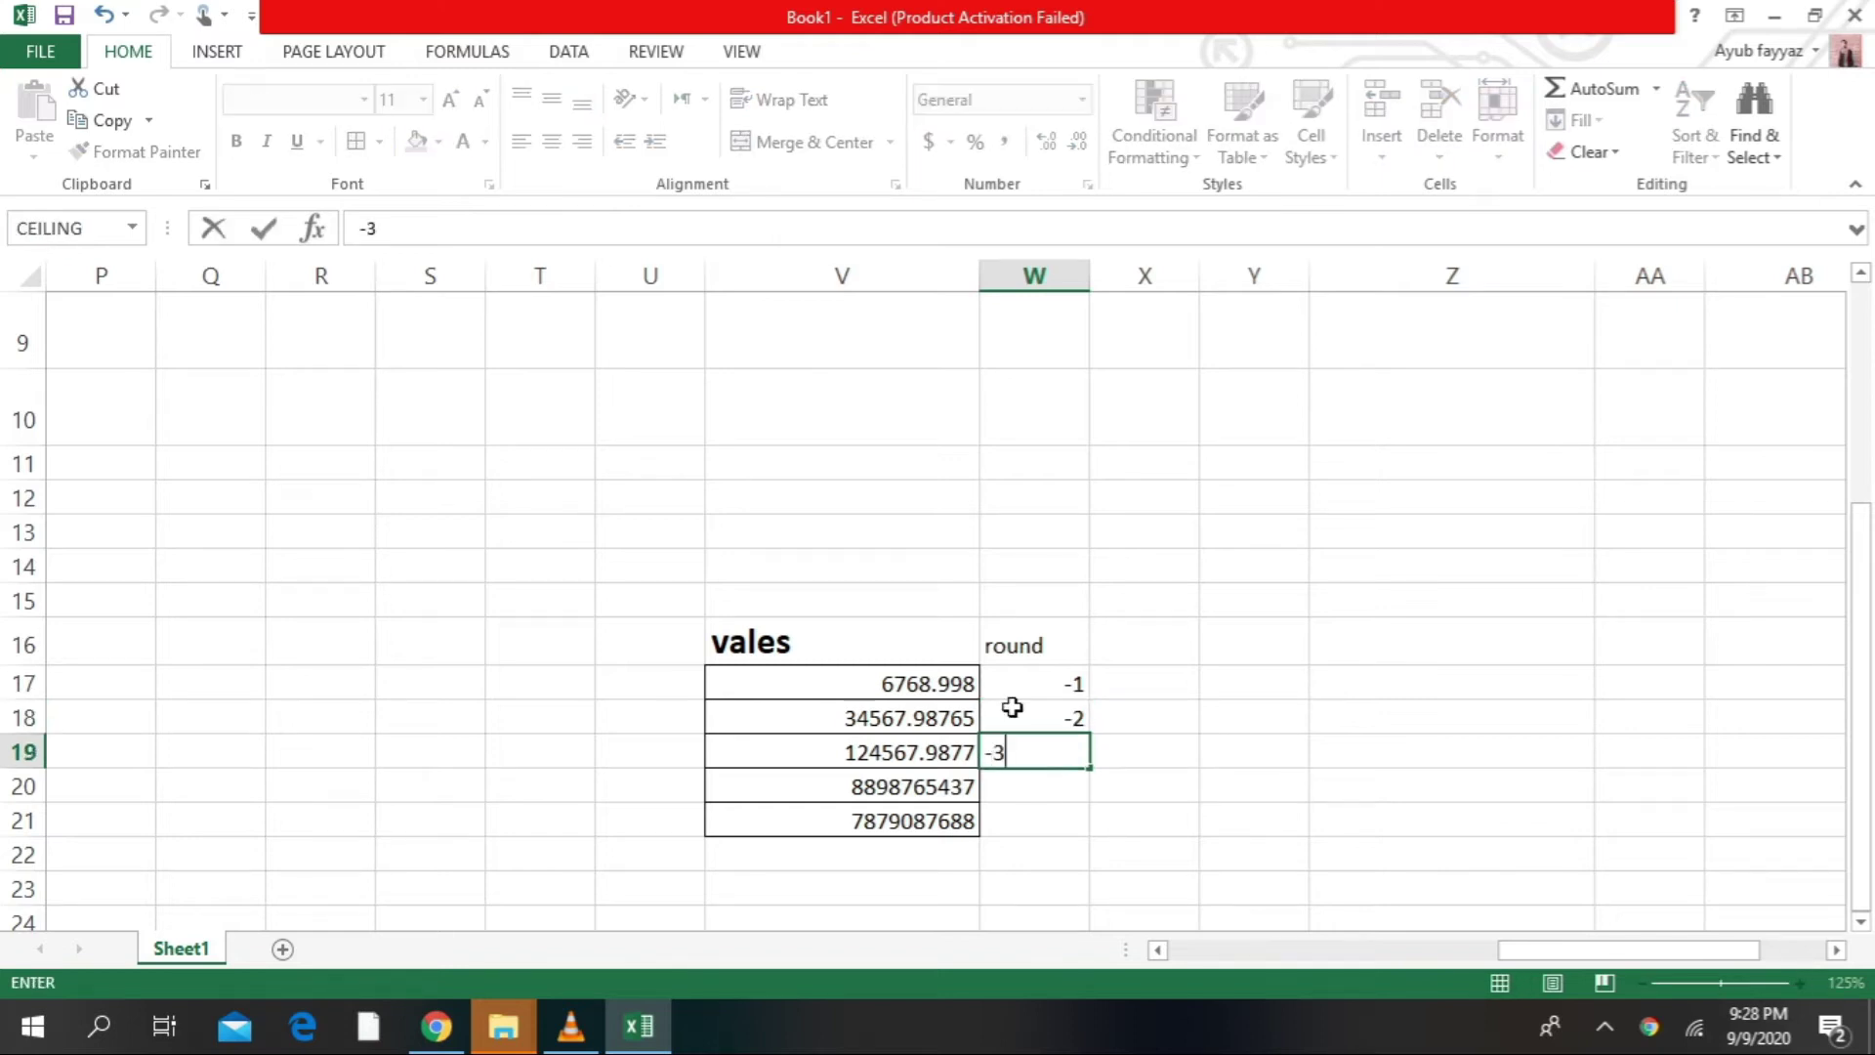
{"action": "key", "text": "Return"}
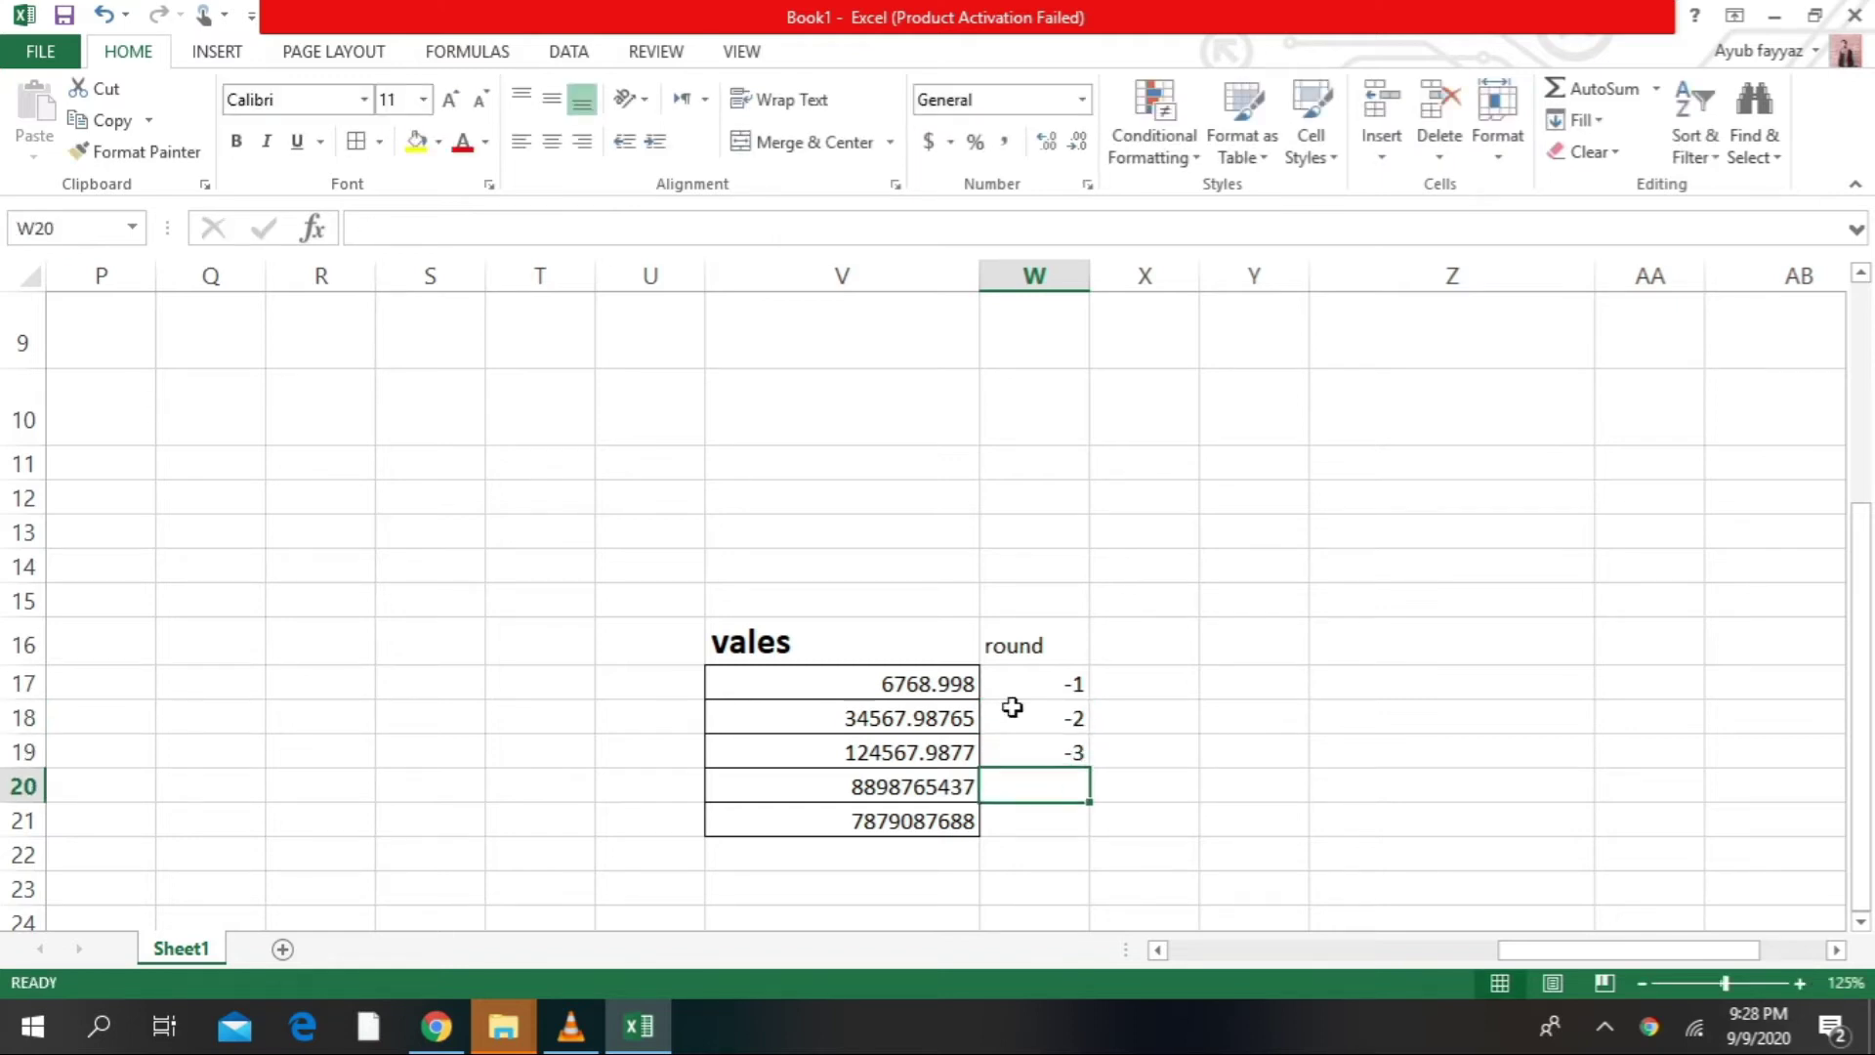
{"action": "type", "text": "-4"}
{"action": "key", "text": "Return"}
{"action": "type", "text": "-5"}
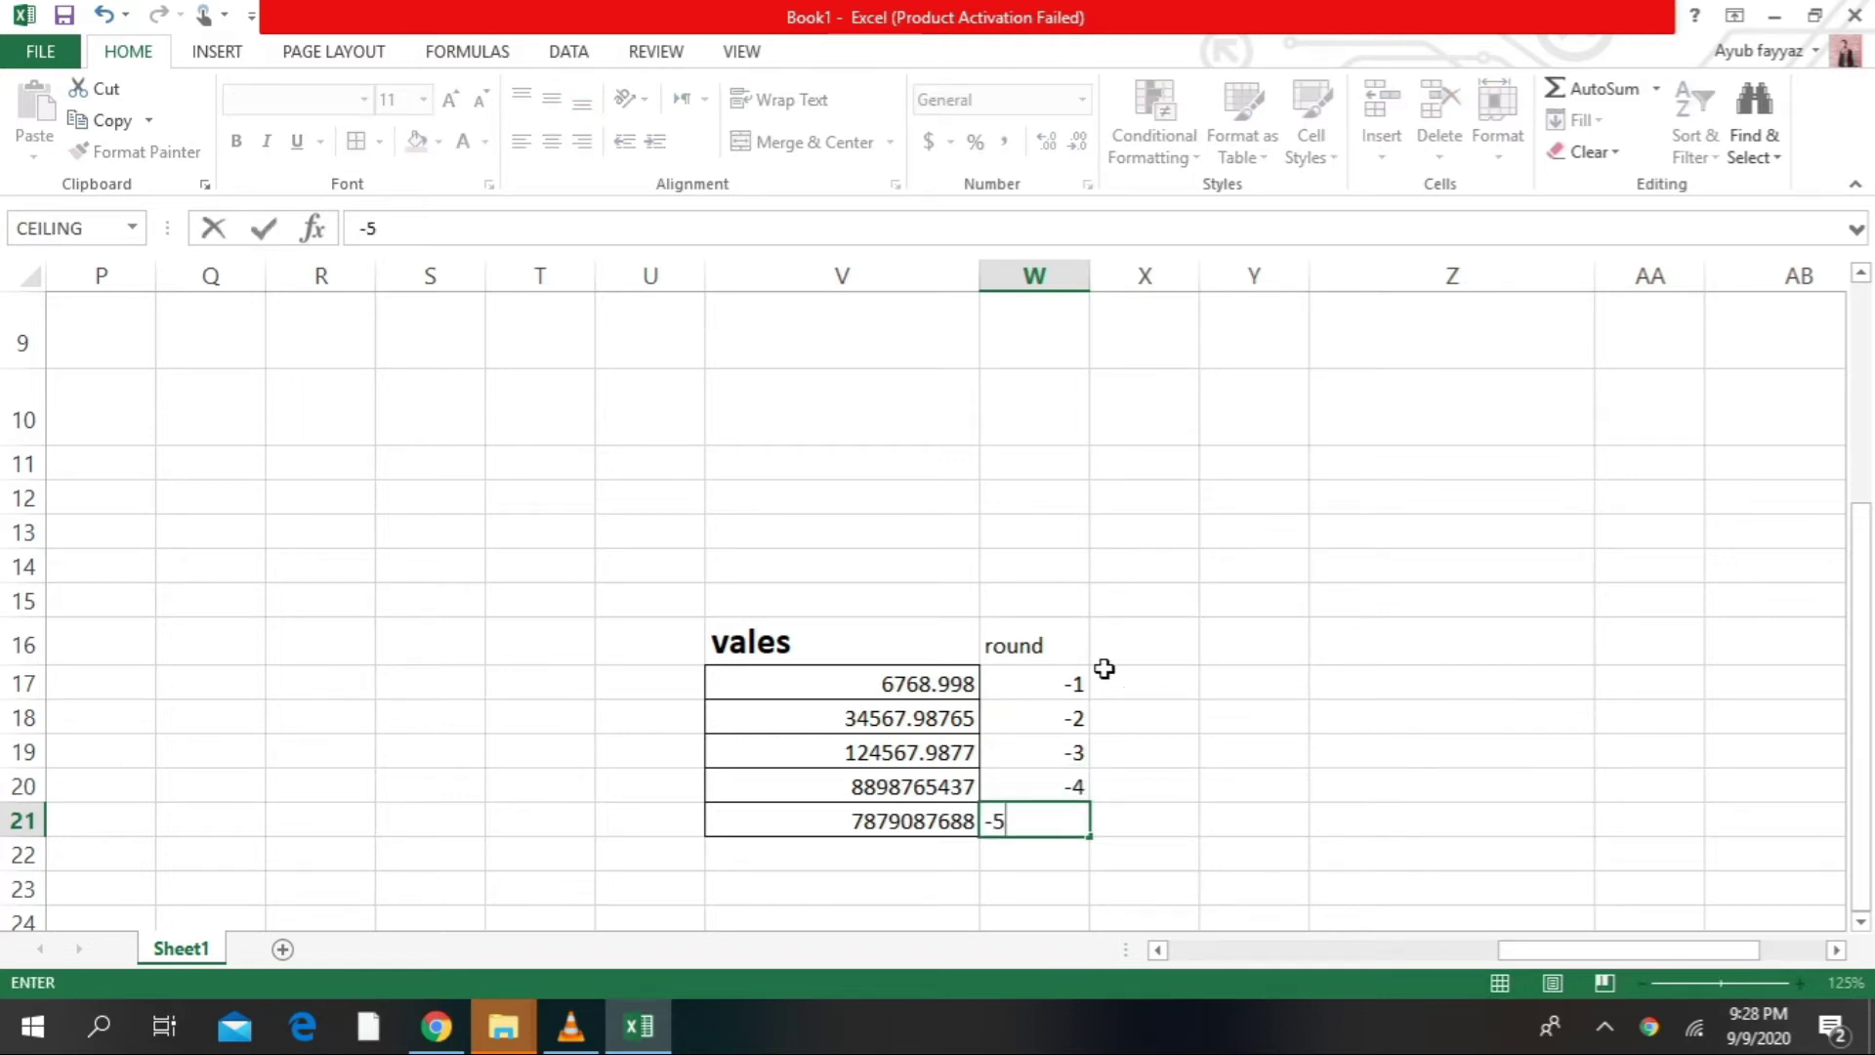
{"action": "left_click", "coordinate": [1158, 674]}
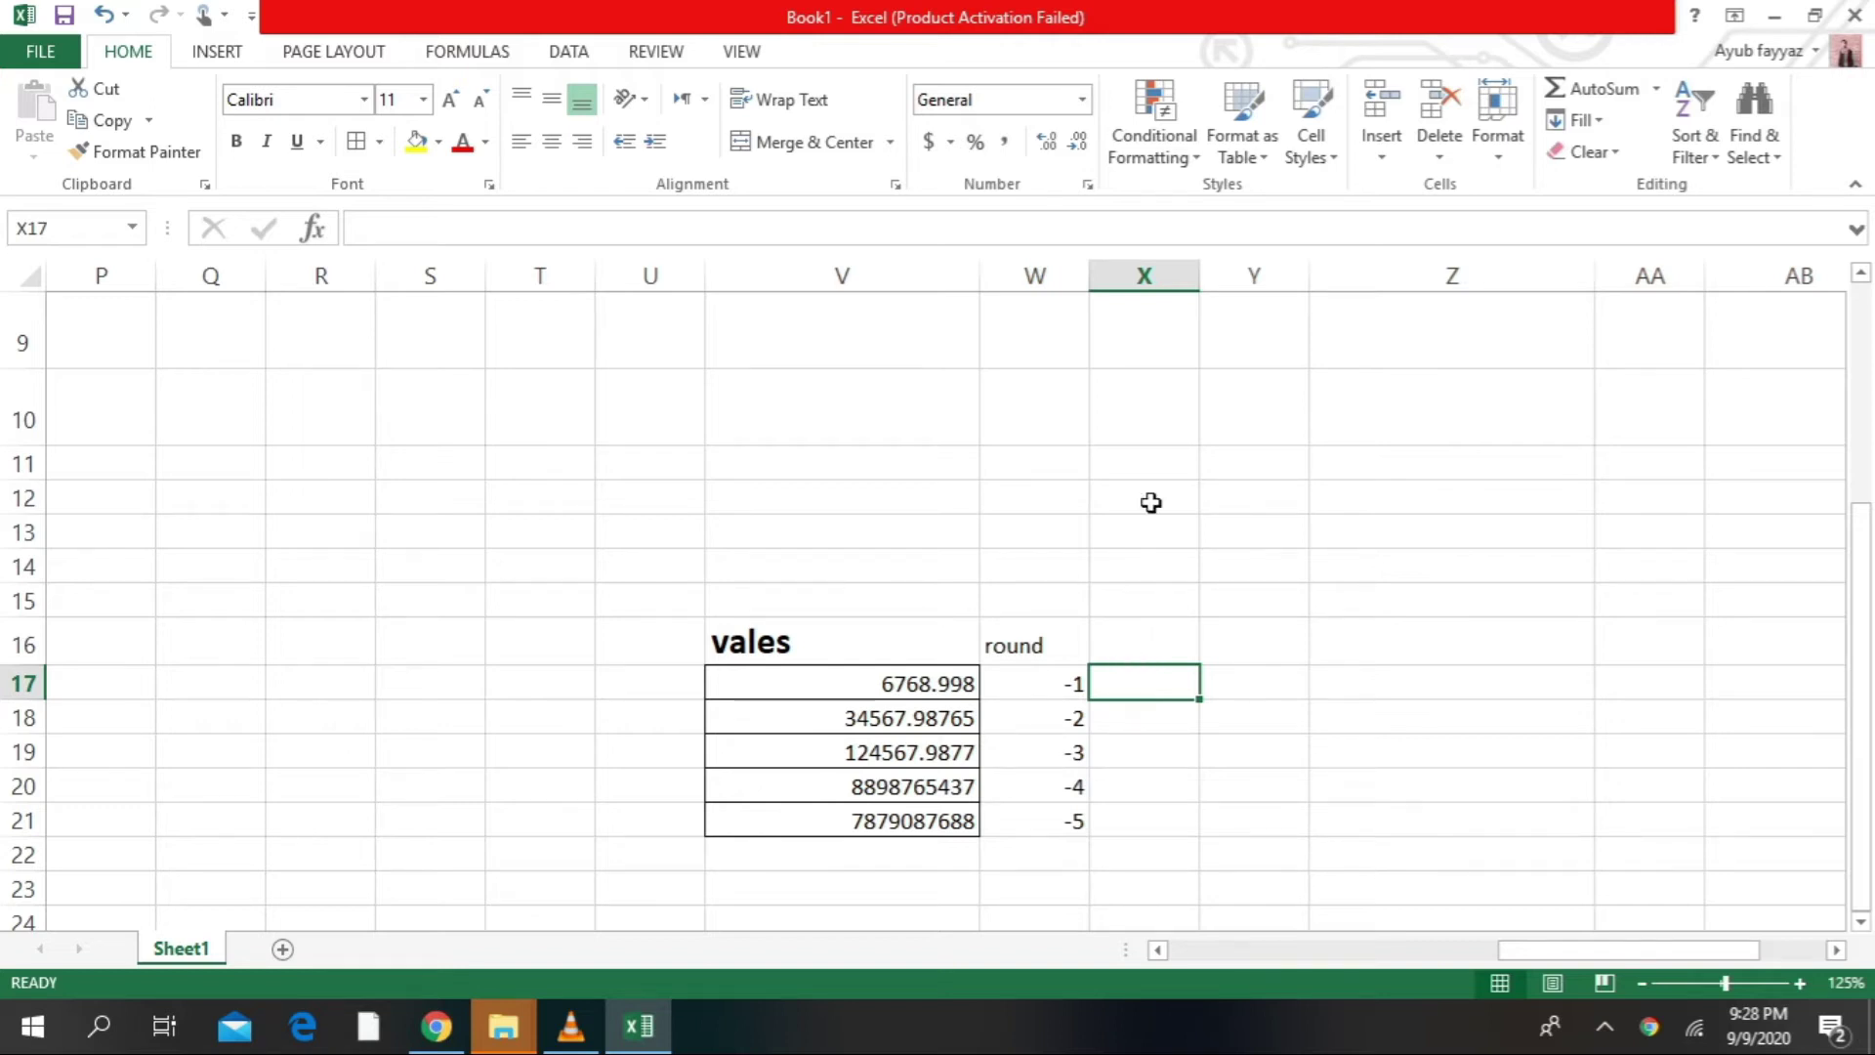
{"action": "left_click_drag", "start_coordinate": [533, 621], "coordinate": [1000, 879]}
{"action": "left_click", "coordinate": [1865, 525]}
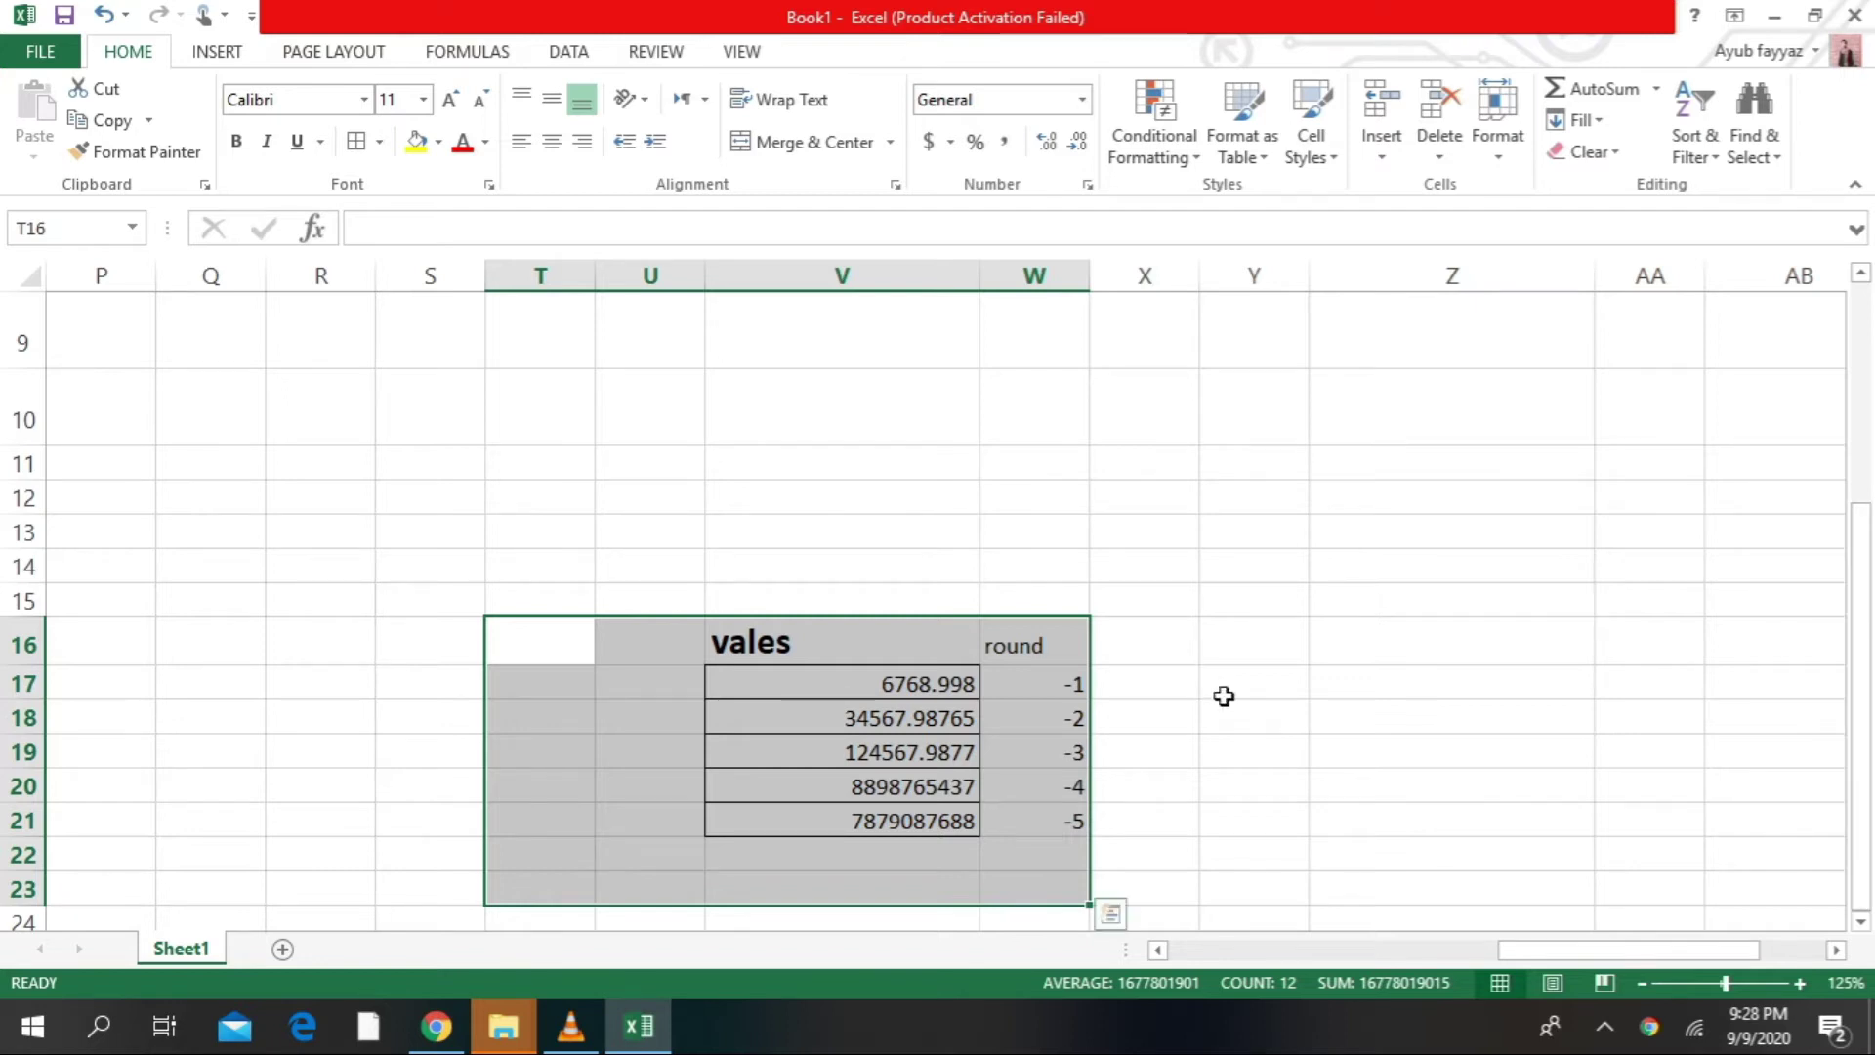
Enter =ROUNDUP(V17,W17) in cell X17 to round up the first value by its digit count
{"action": "left_click", "coordinate": [1171, 685]}
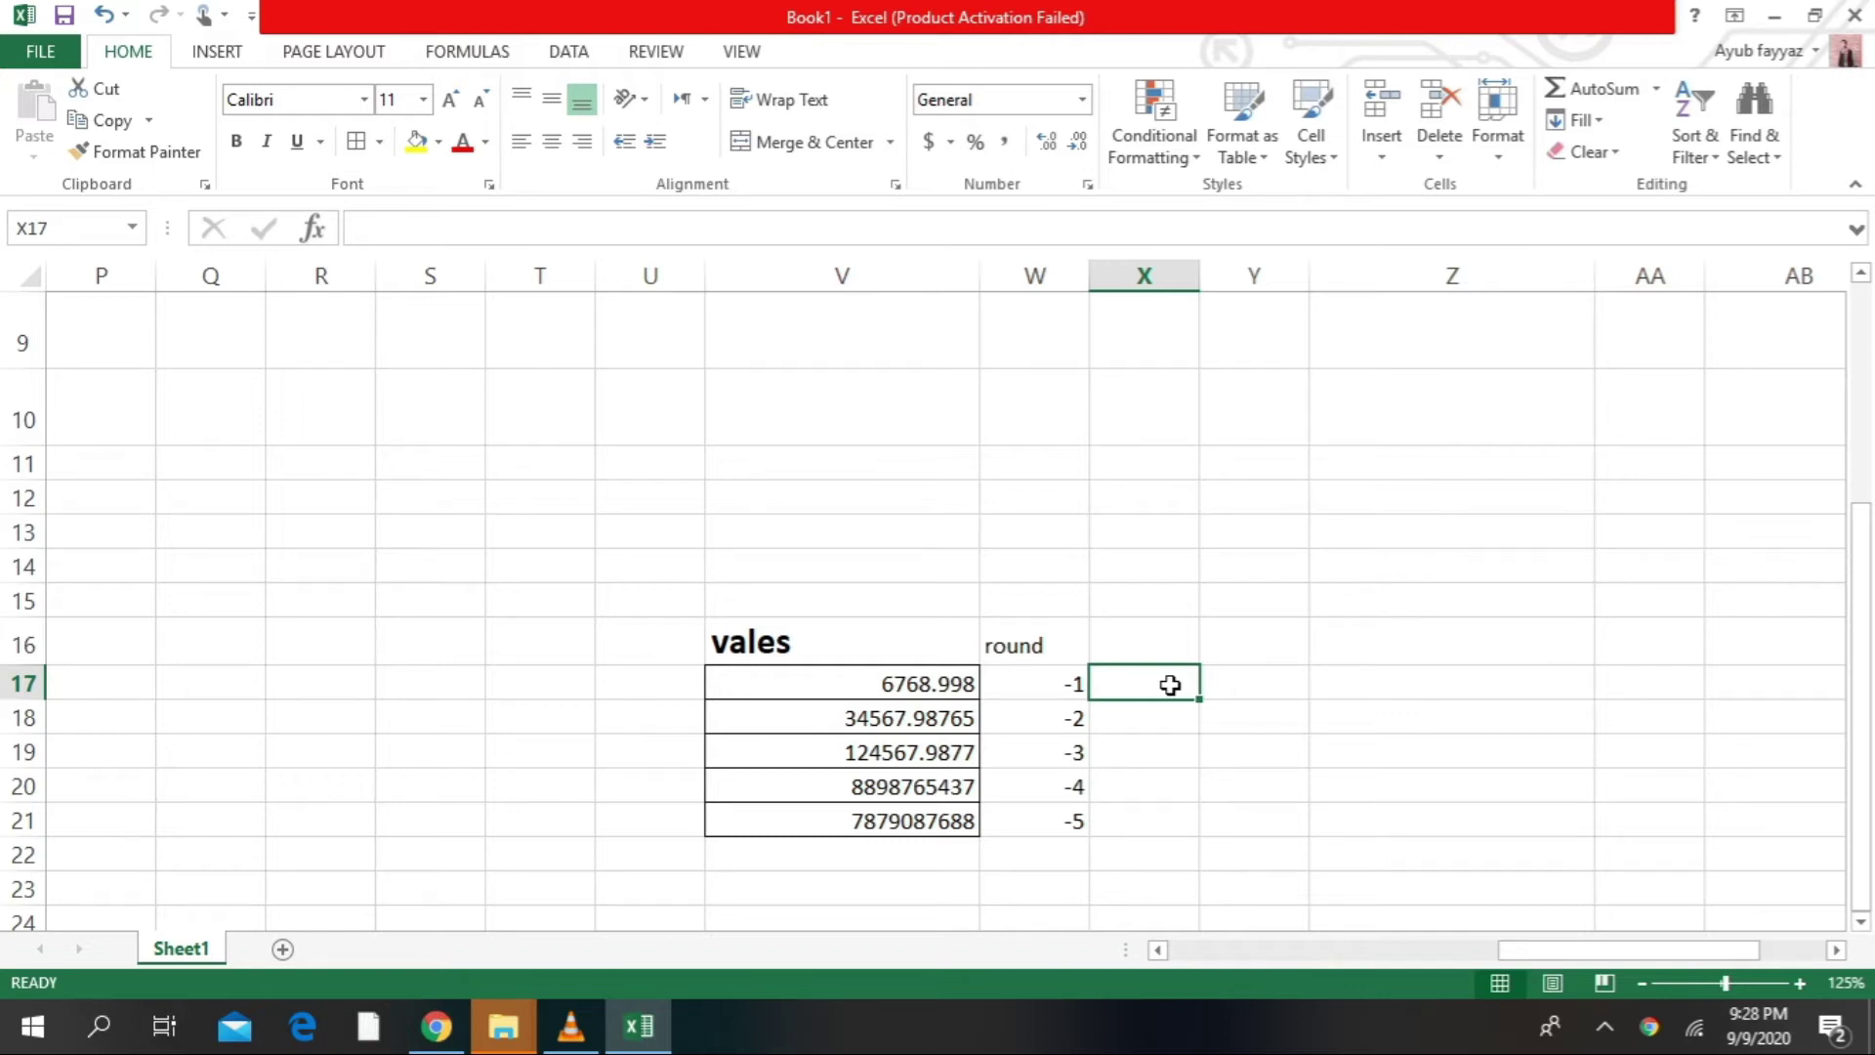
{"action": "type", "text": "=rou"}
{"action": "key", "text": "Down"}
{"action": "key", "text": "Down"}
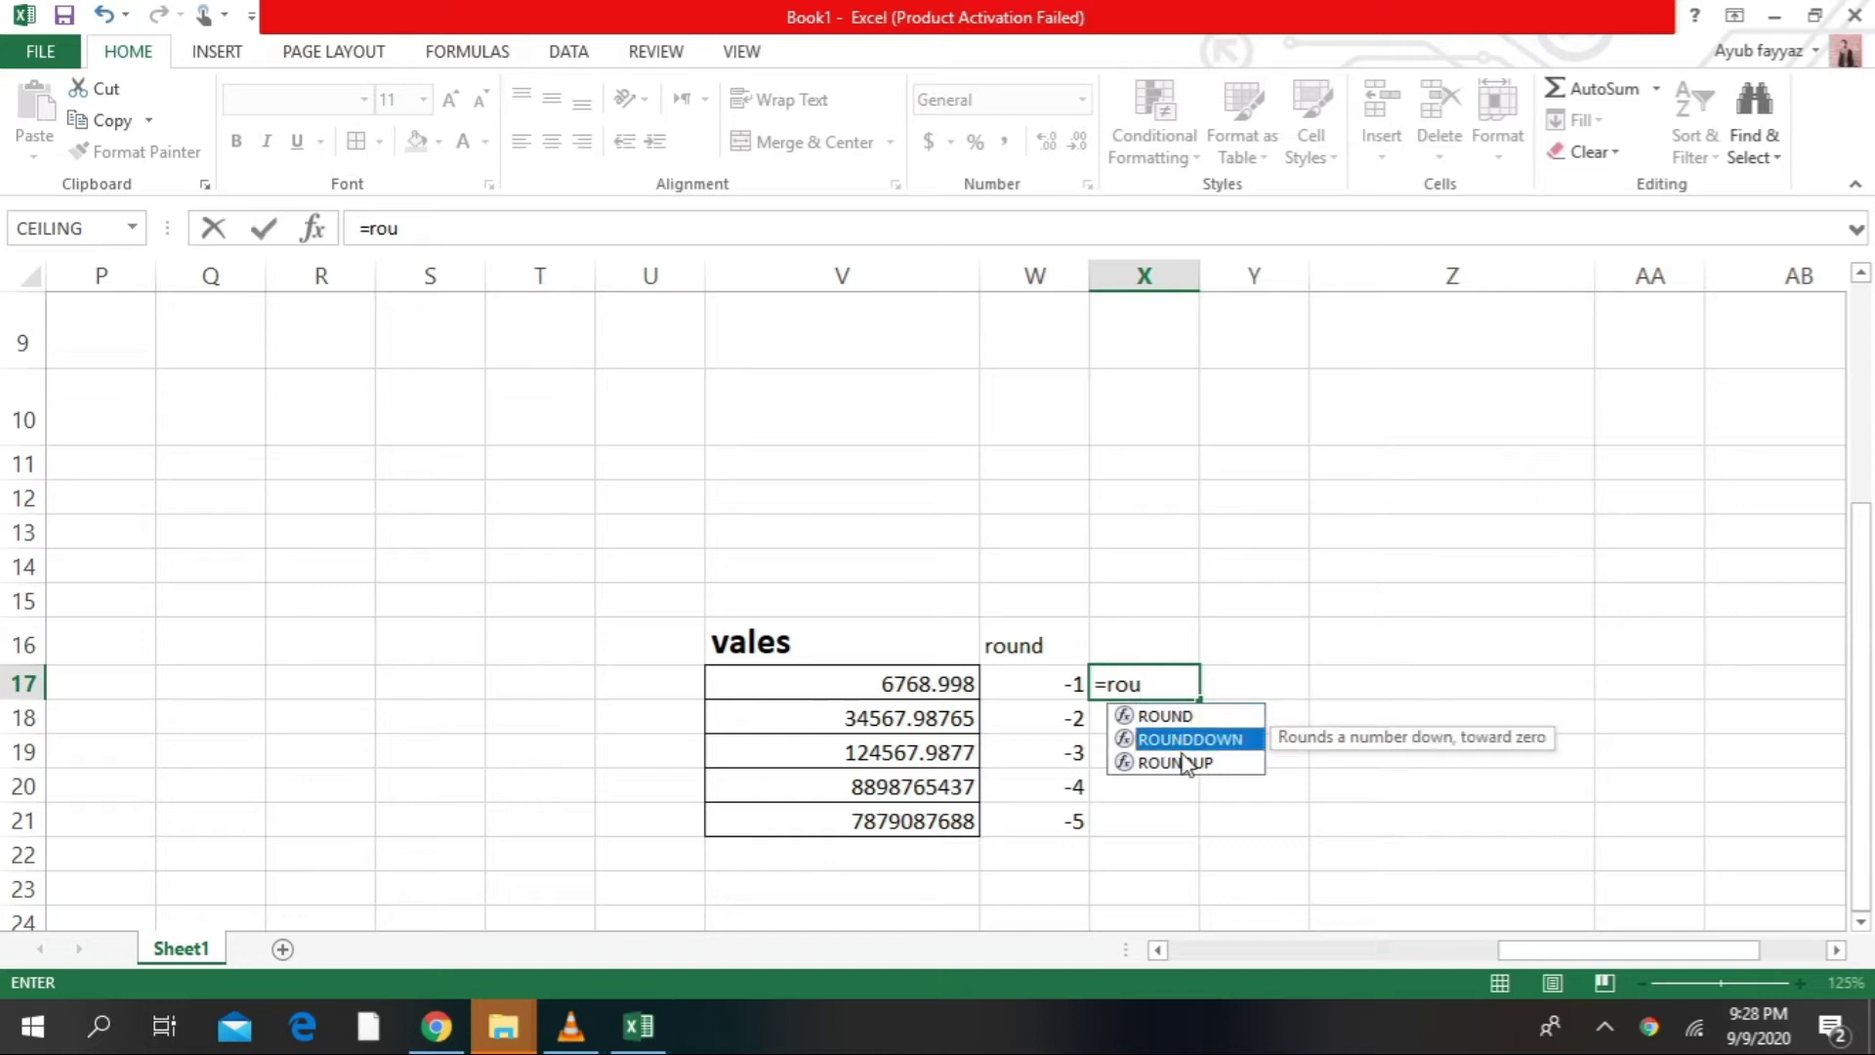
{"action": "key", "text": "Tab"}
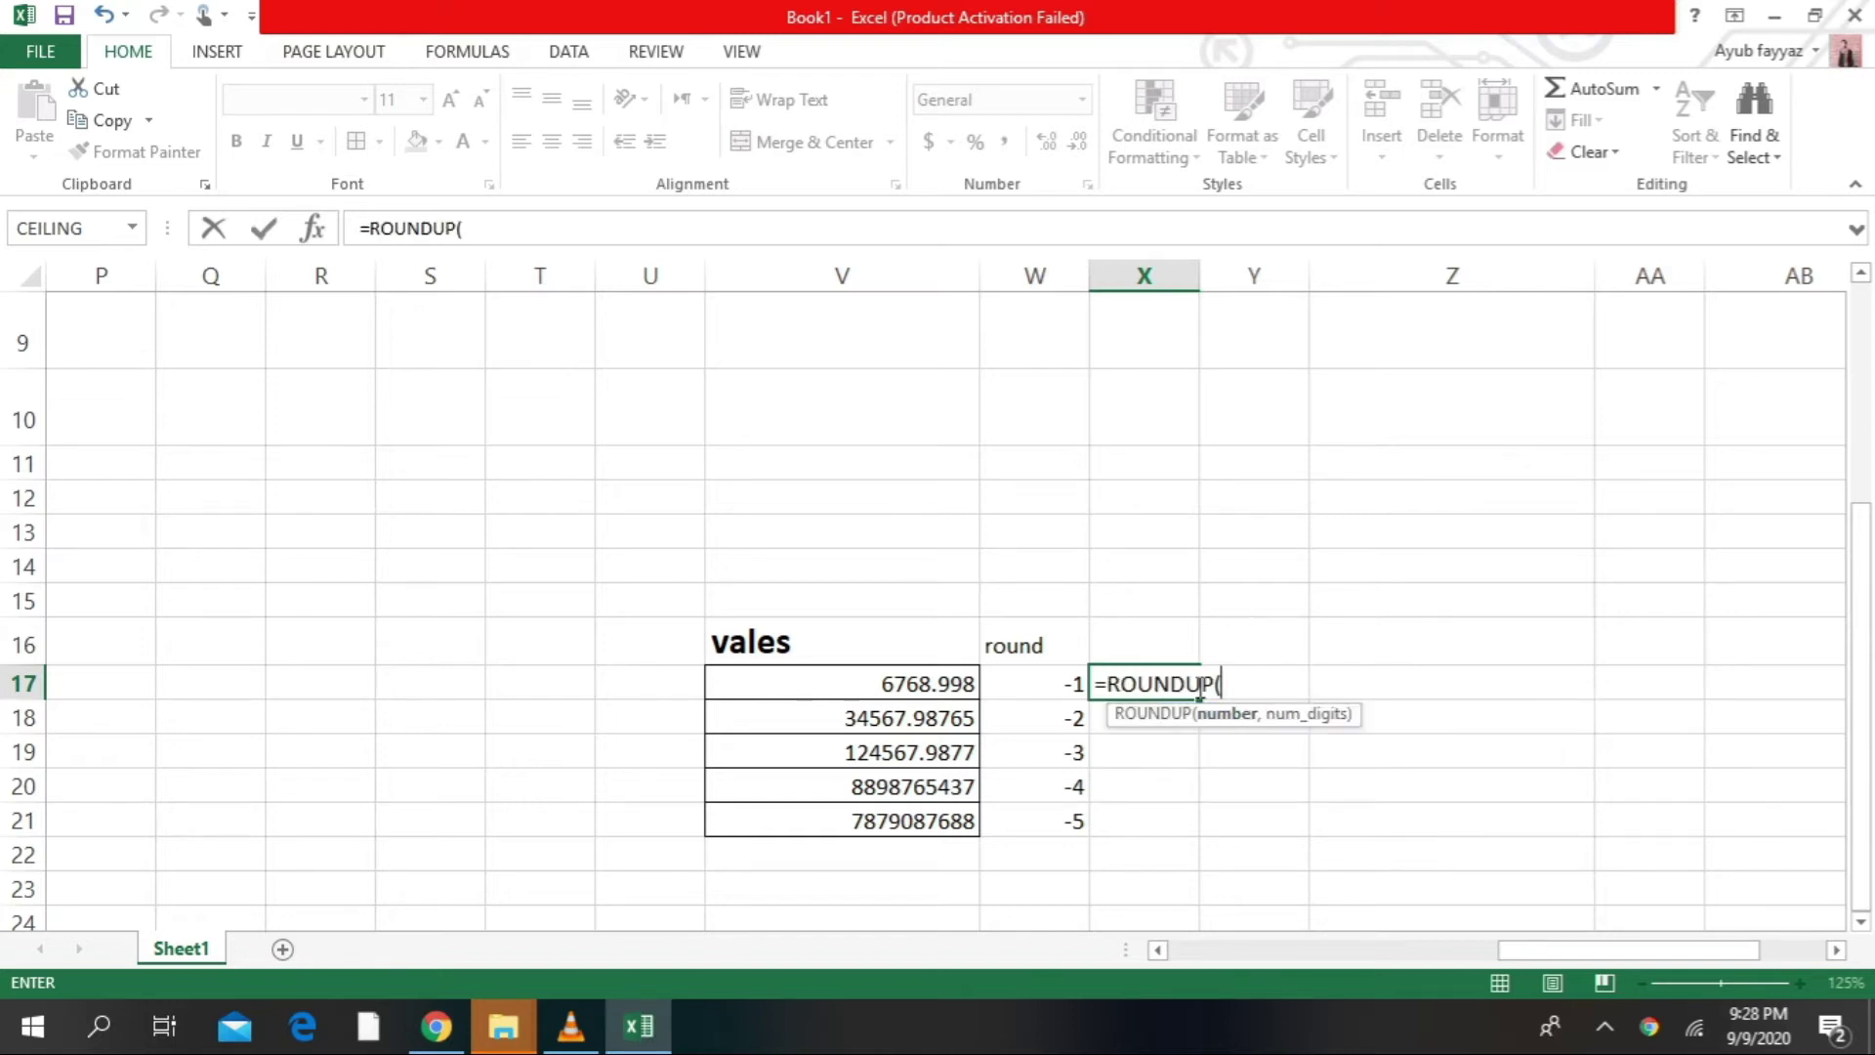
{"action": "left_click", "coordinate": [944, 681]}
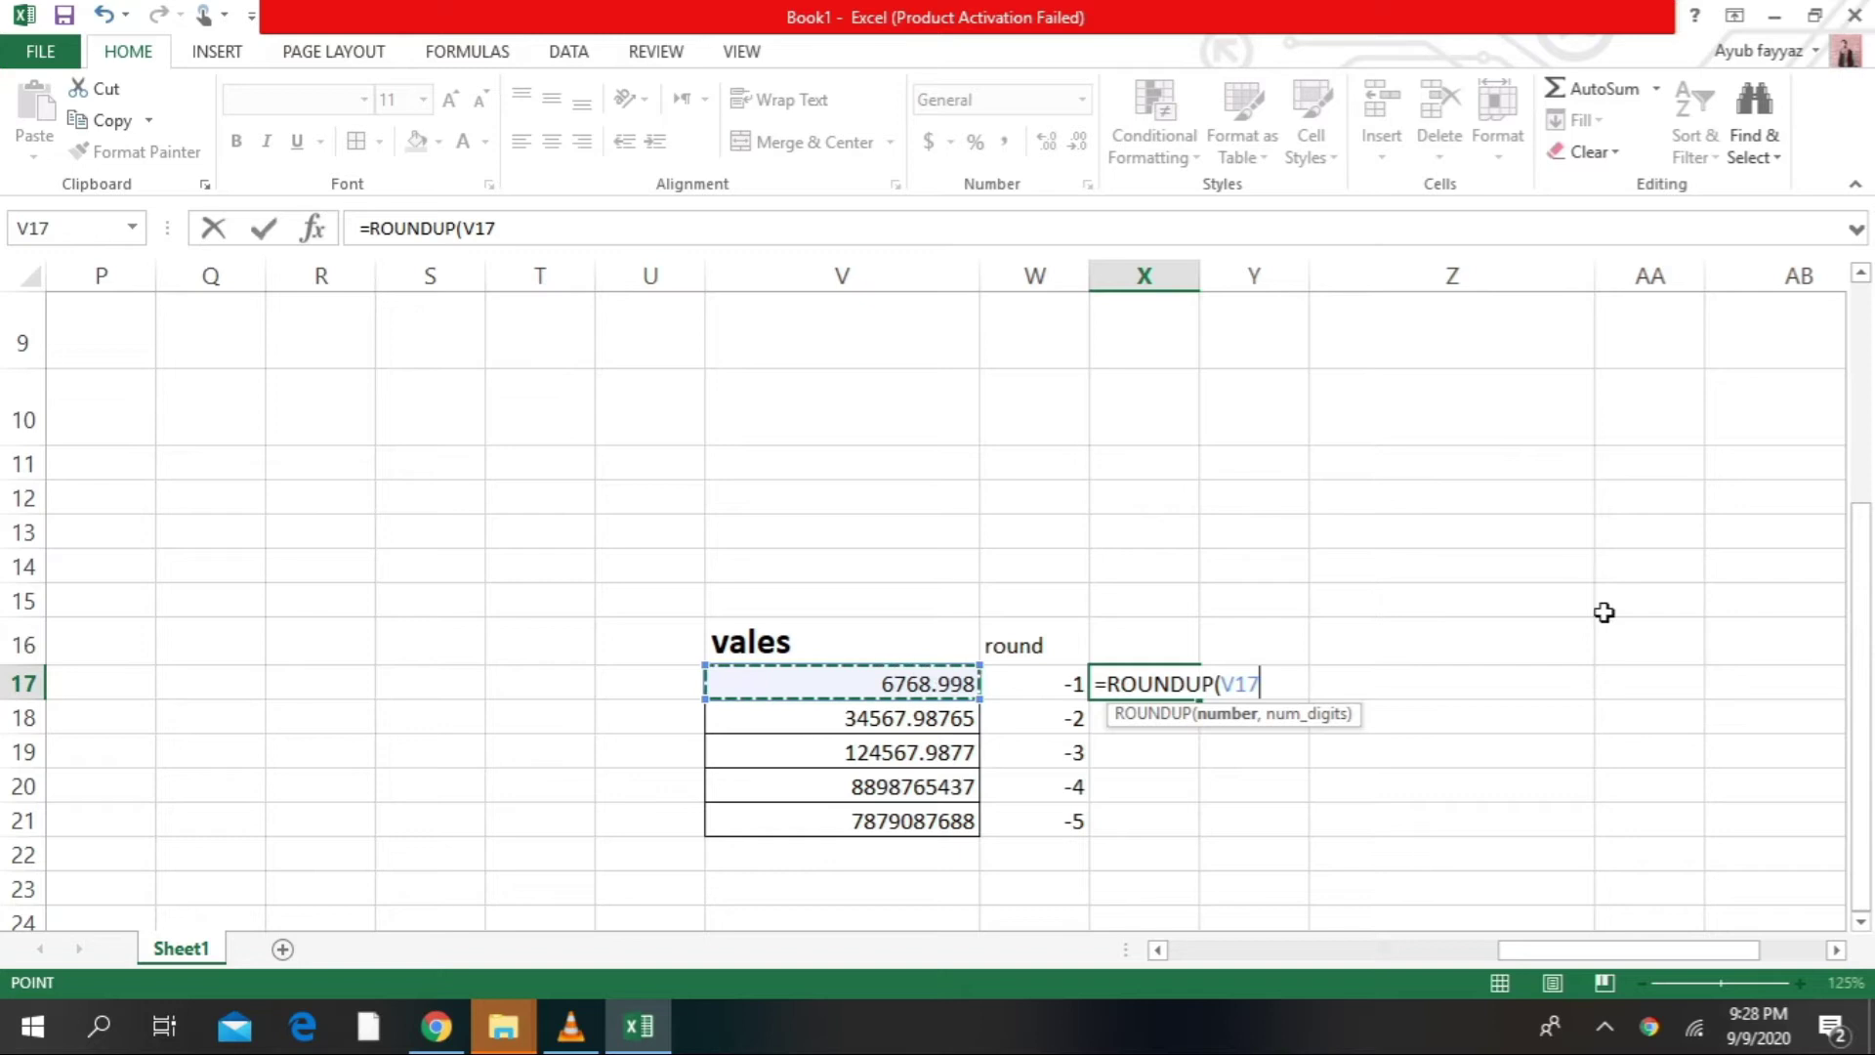
{"action": "type", "text": ","}
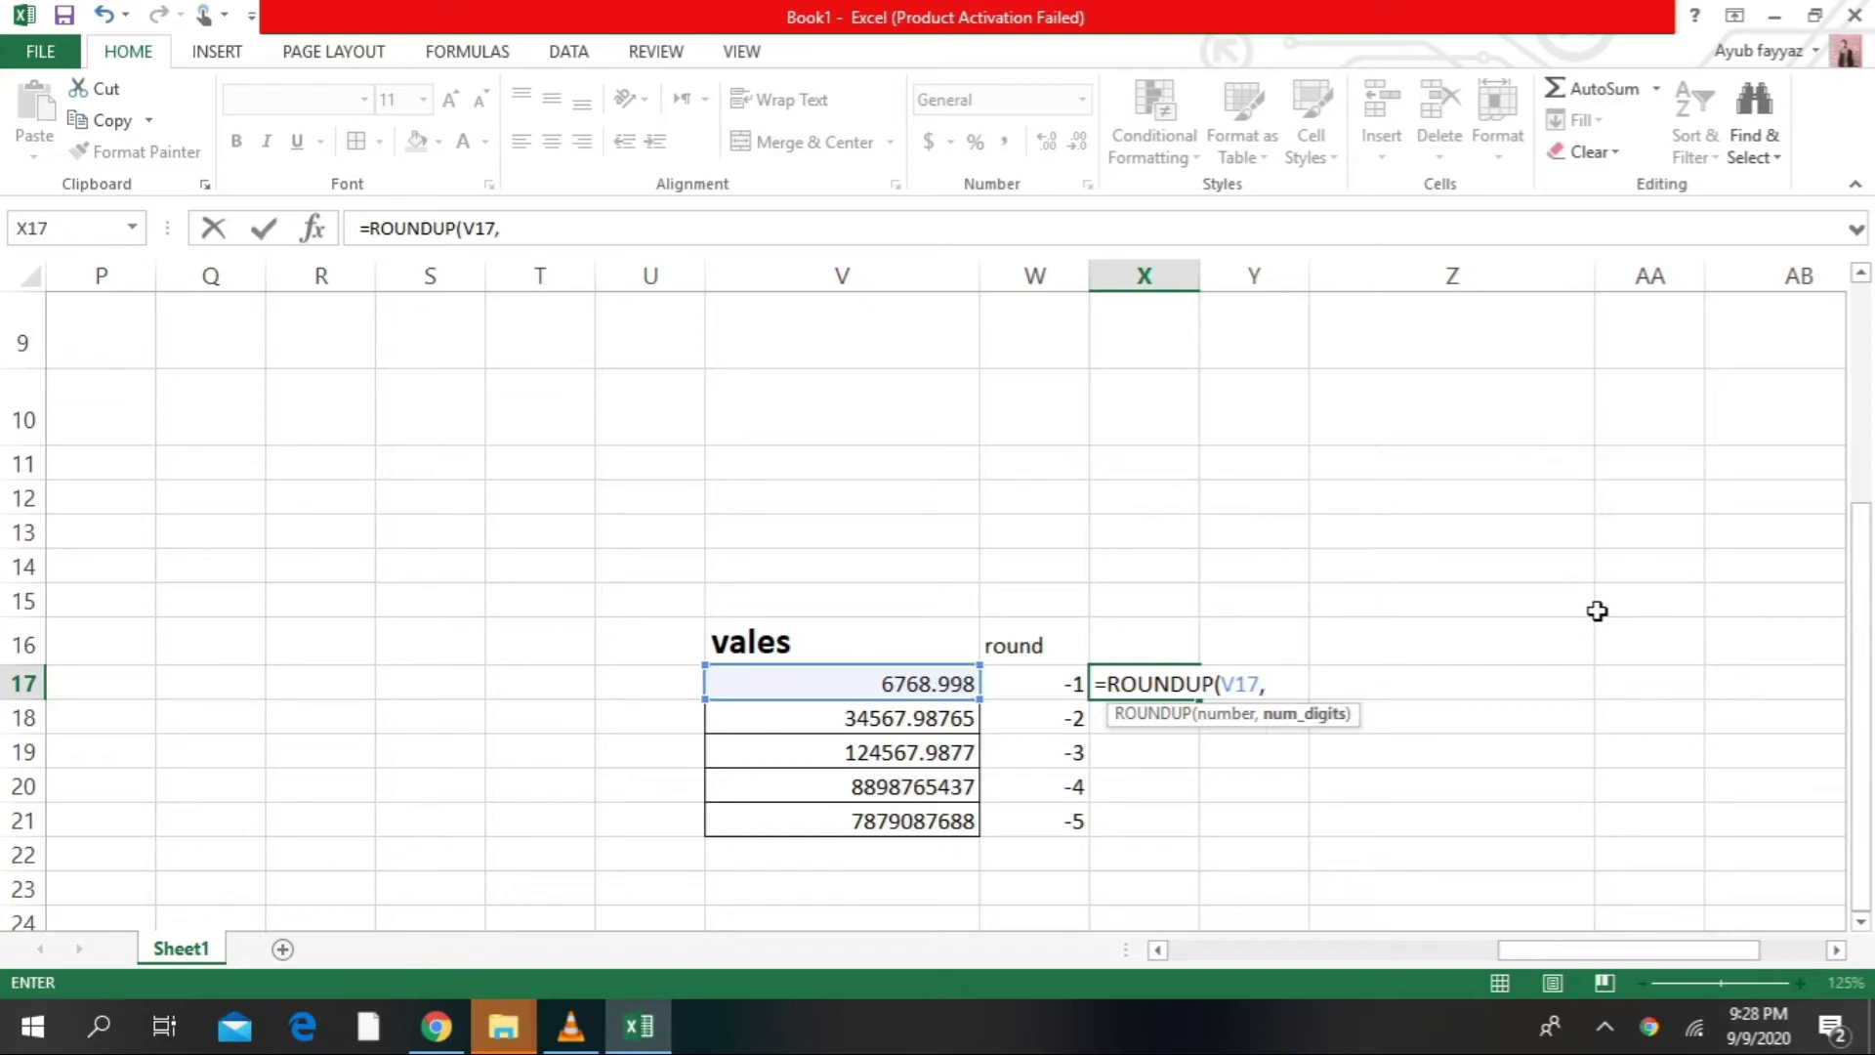
{"action": "left_click", "coordinate": [1061, 678]}
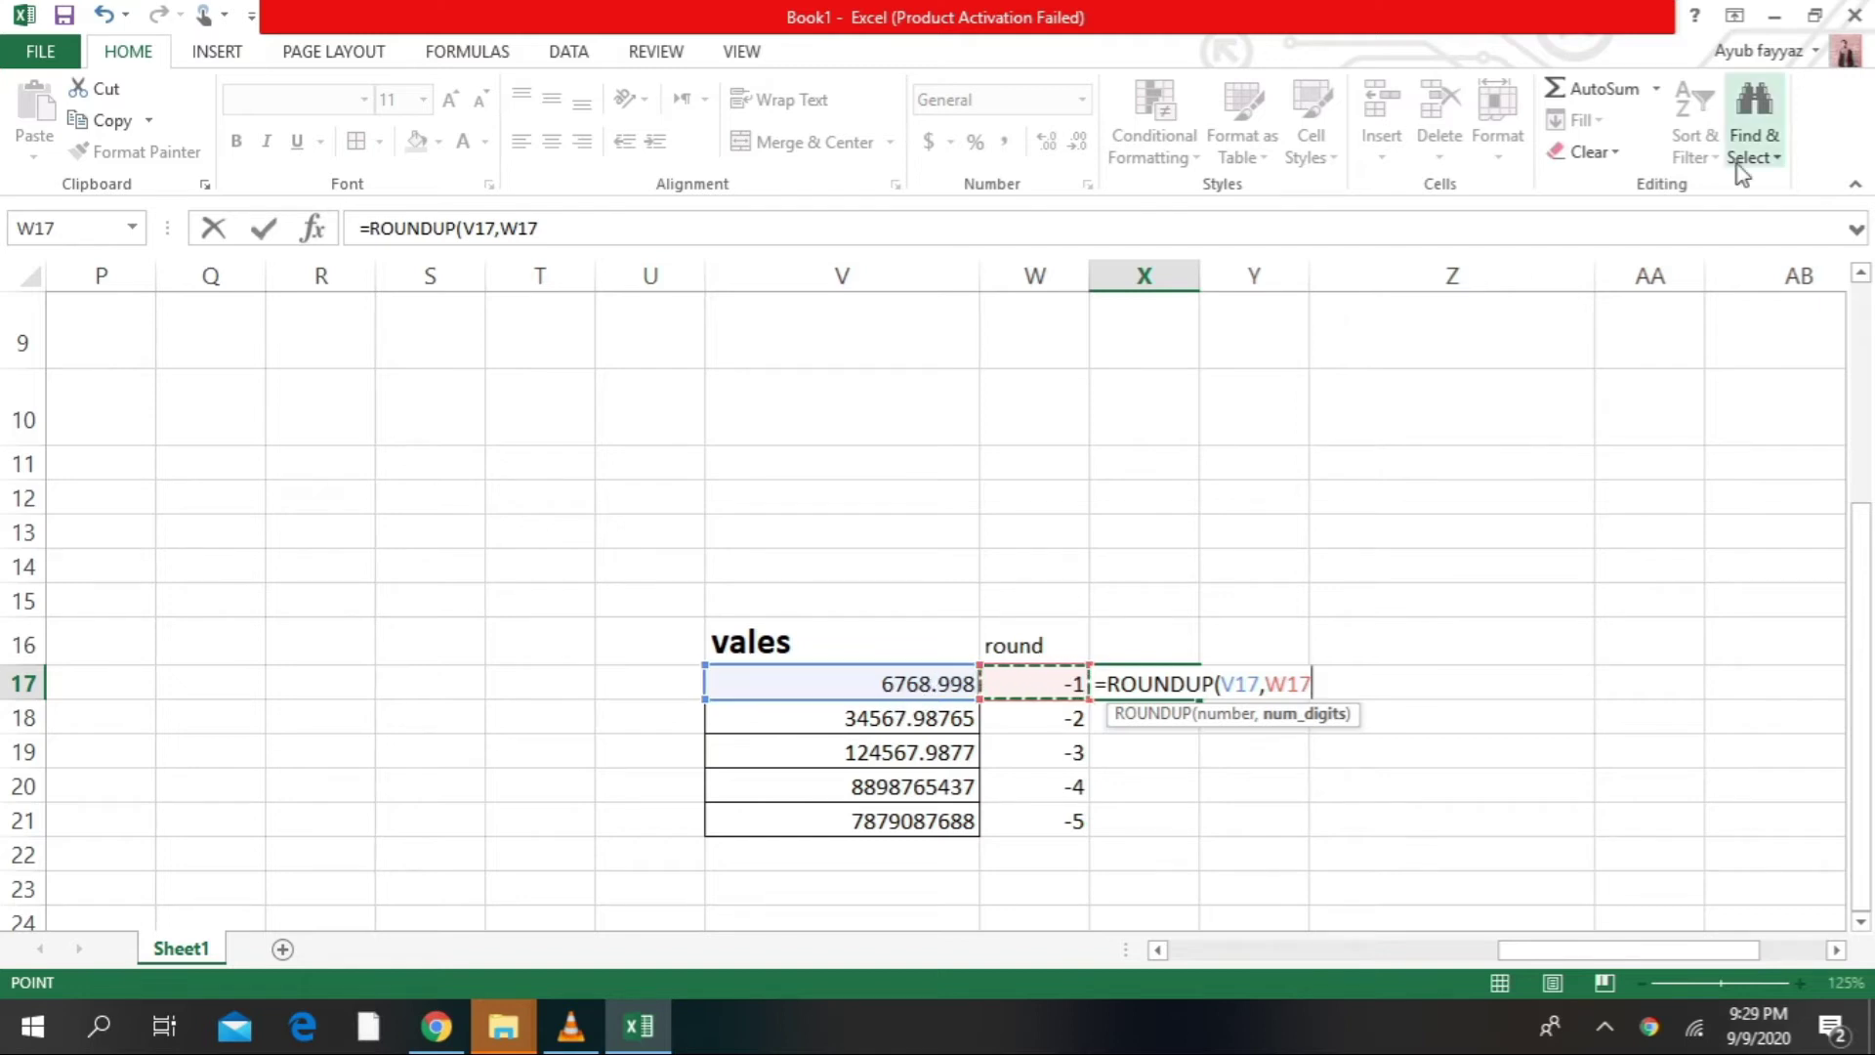
{"action": "key", "text": "Return"}
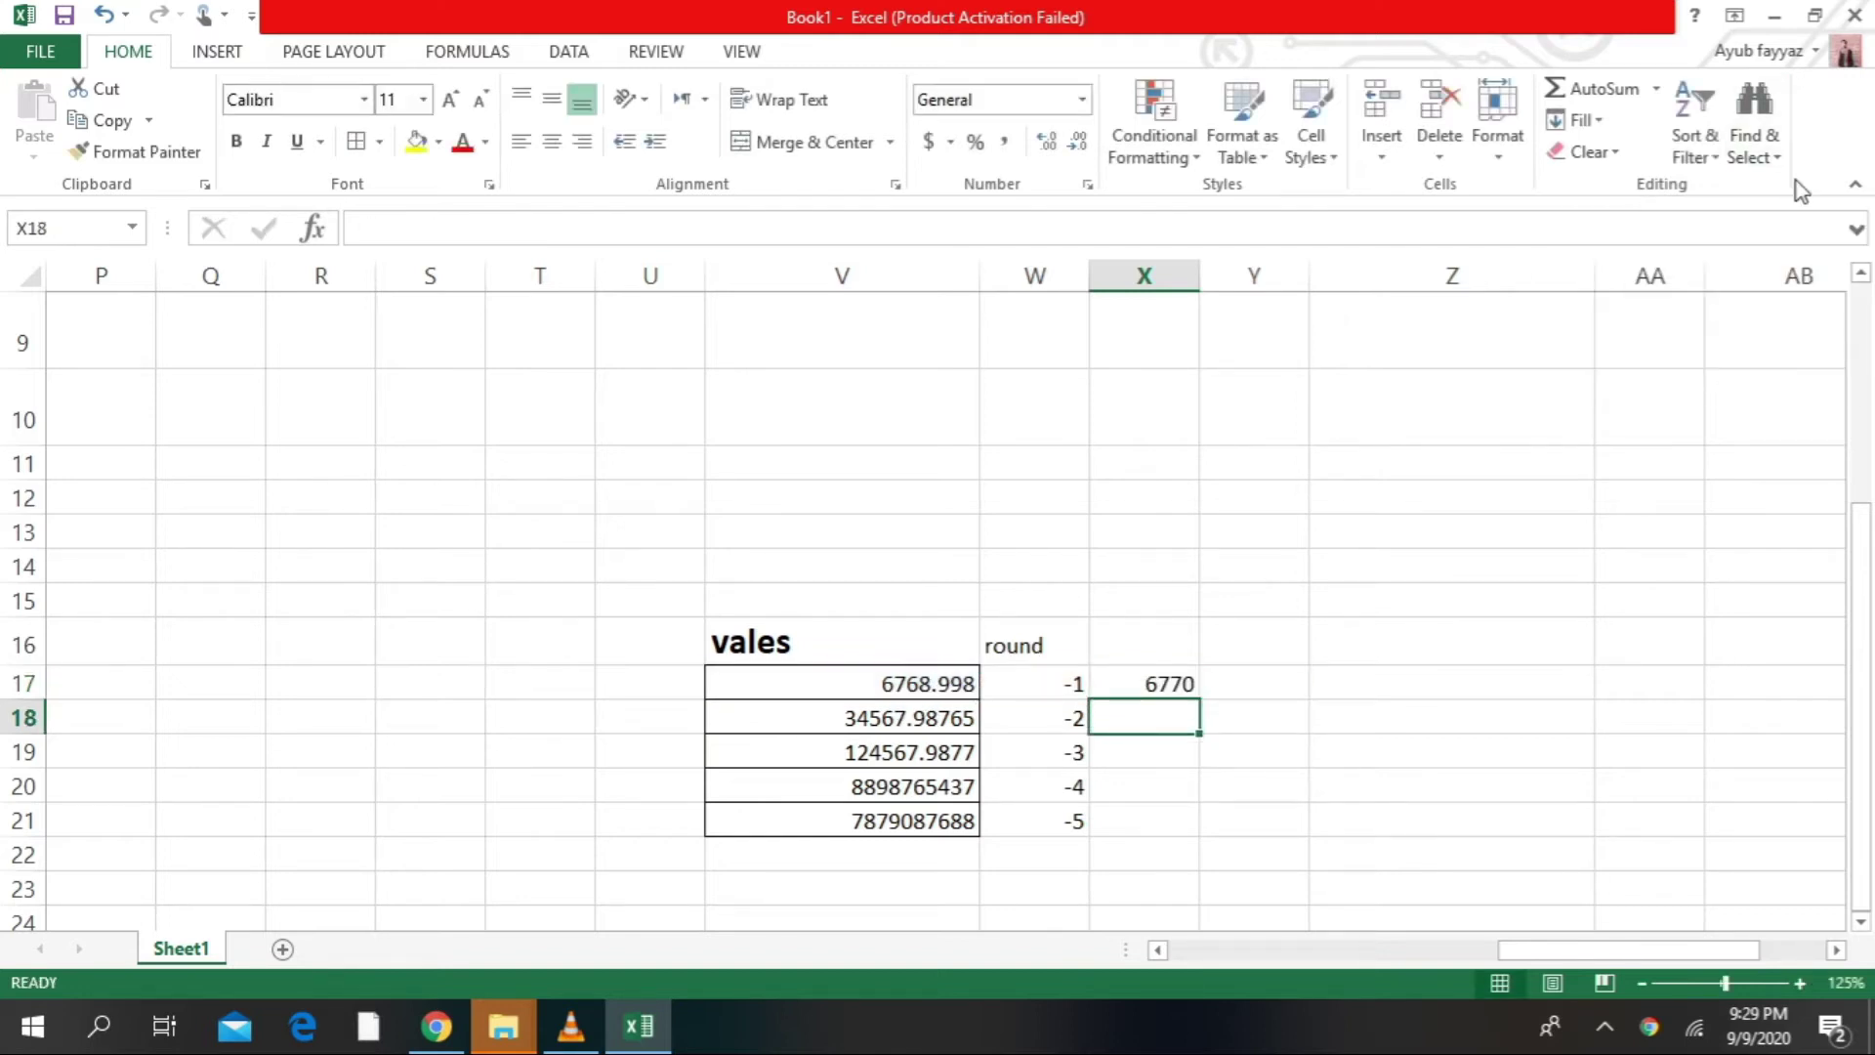
{"action": "left_click", "coordinate": [1147, 684]}
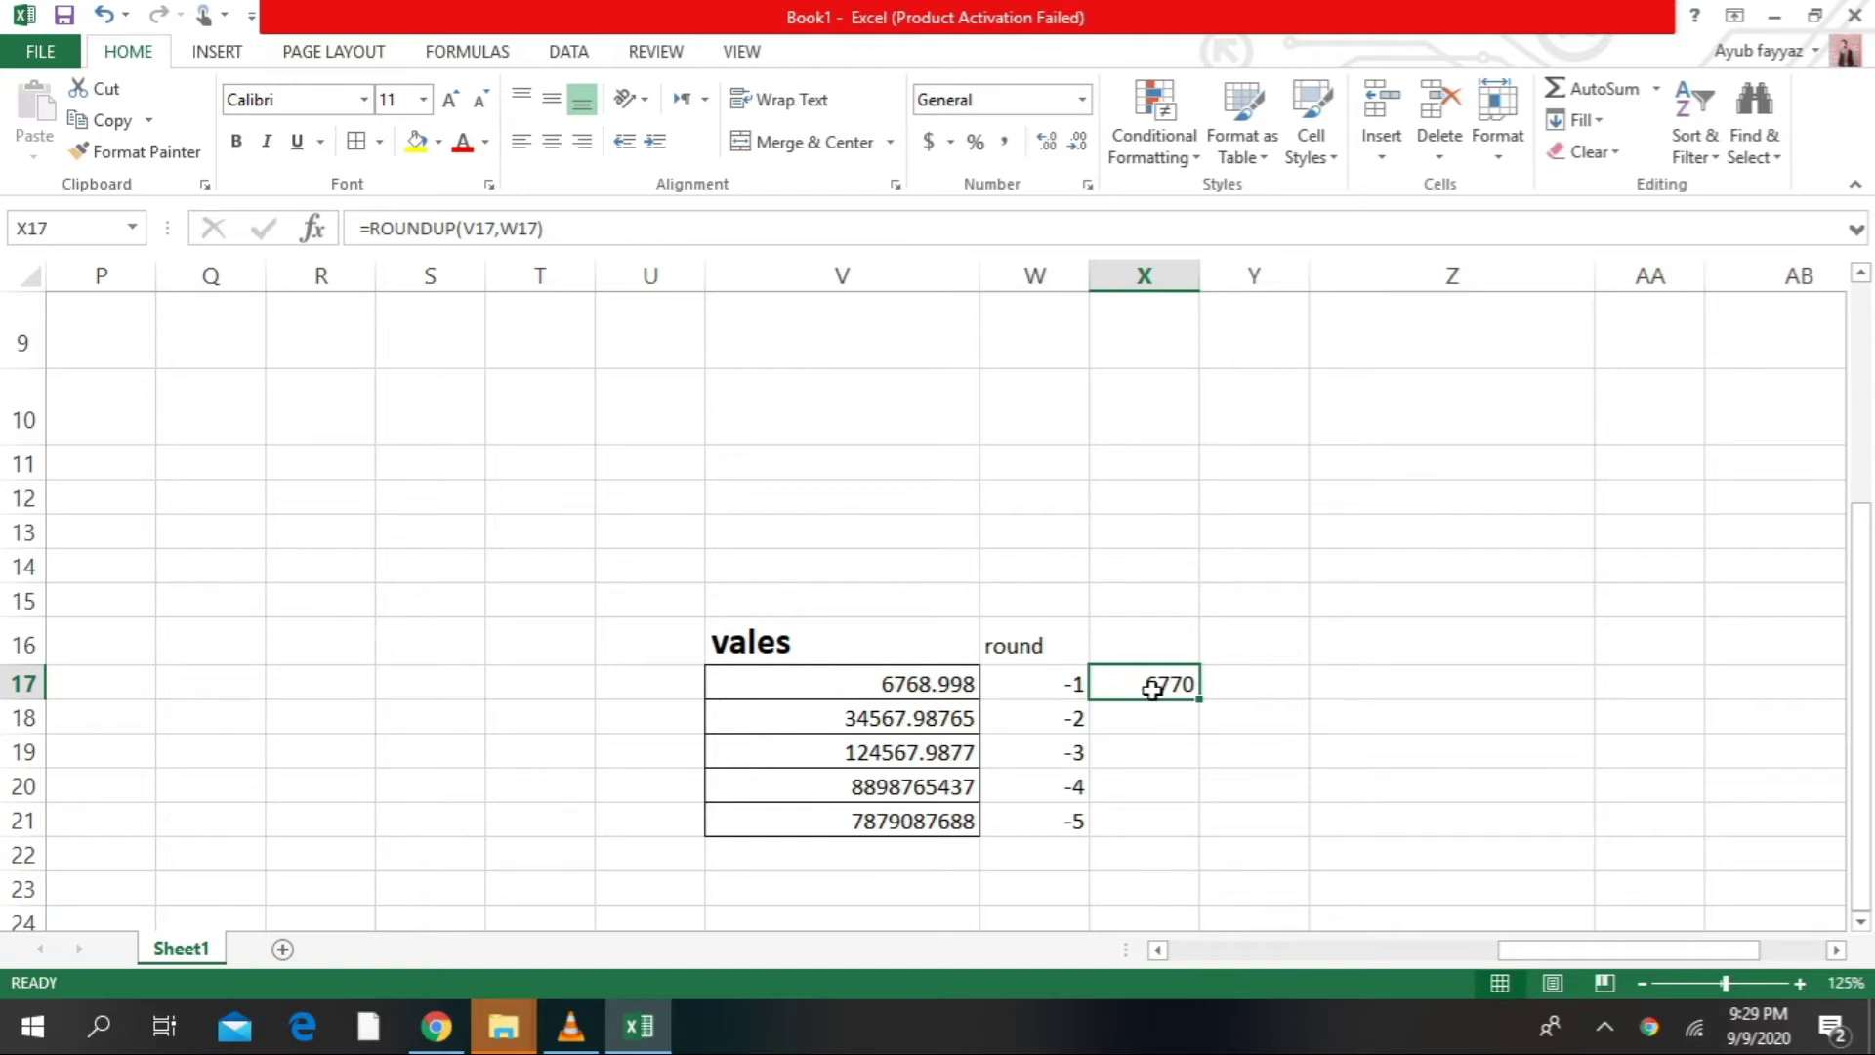
{"action": "scroll", "coordinate": [1118, 540], "scroll_direction": "down", "scroll_amount": 2}
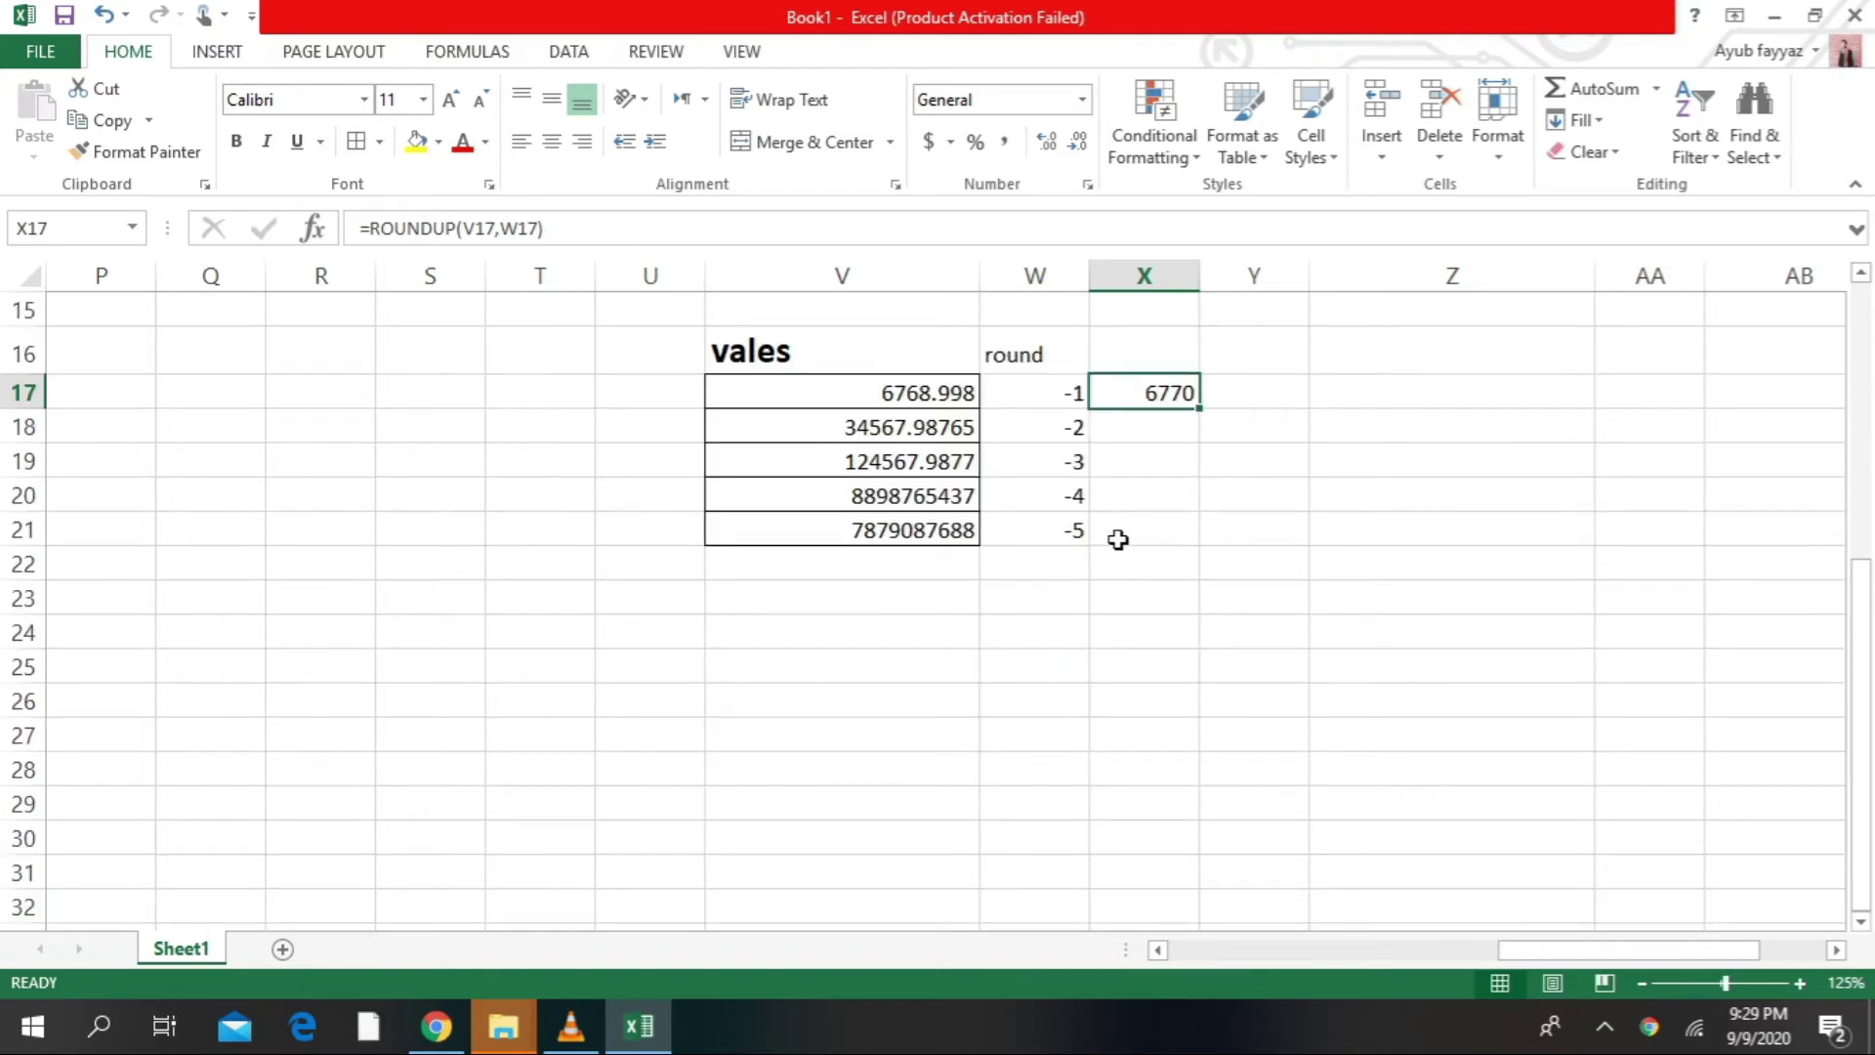
{"action": "scroll", "coordinate": [1118, 540], "scroll_direction": "up", "scroll_amount": 1}
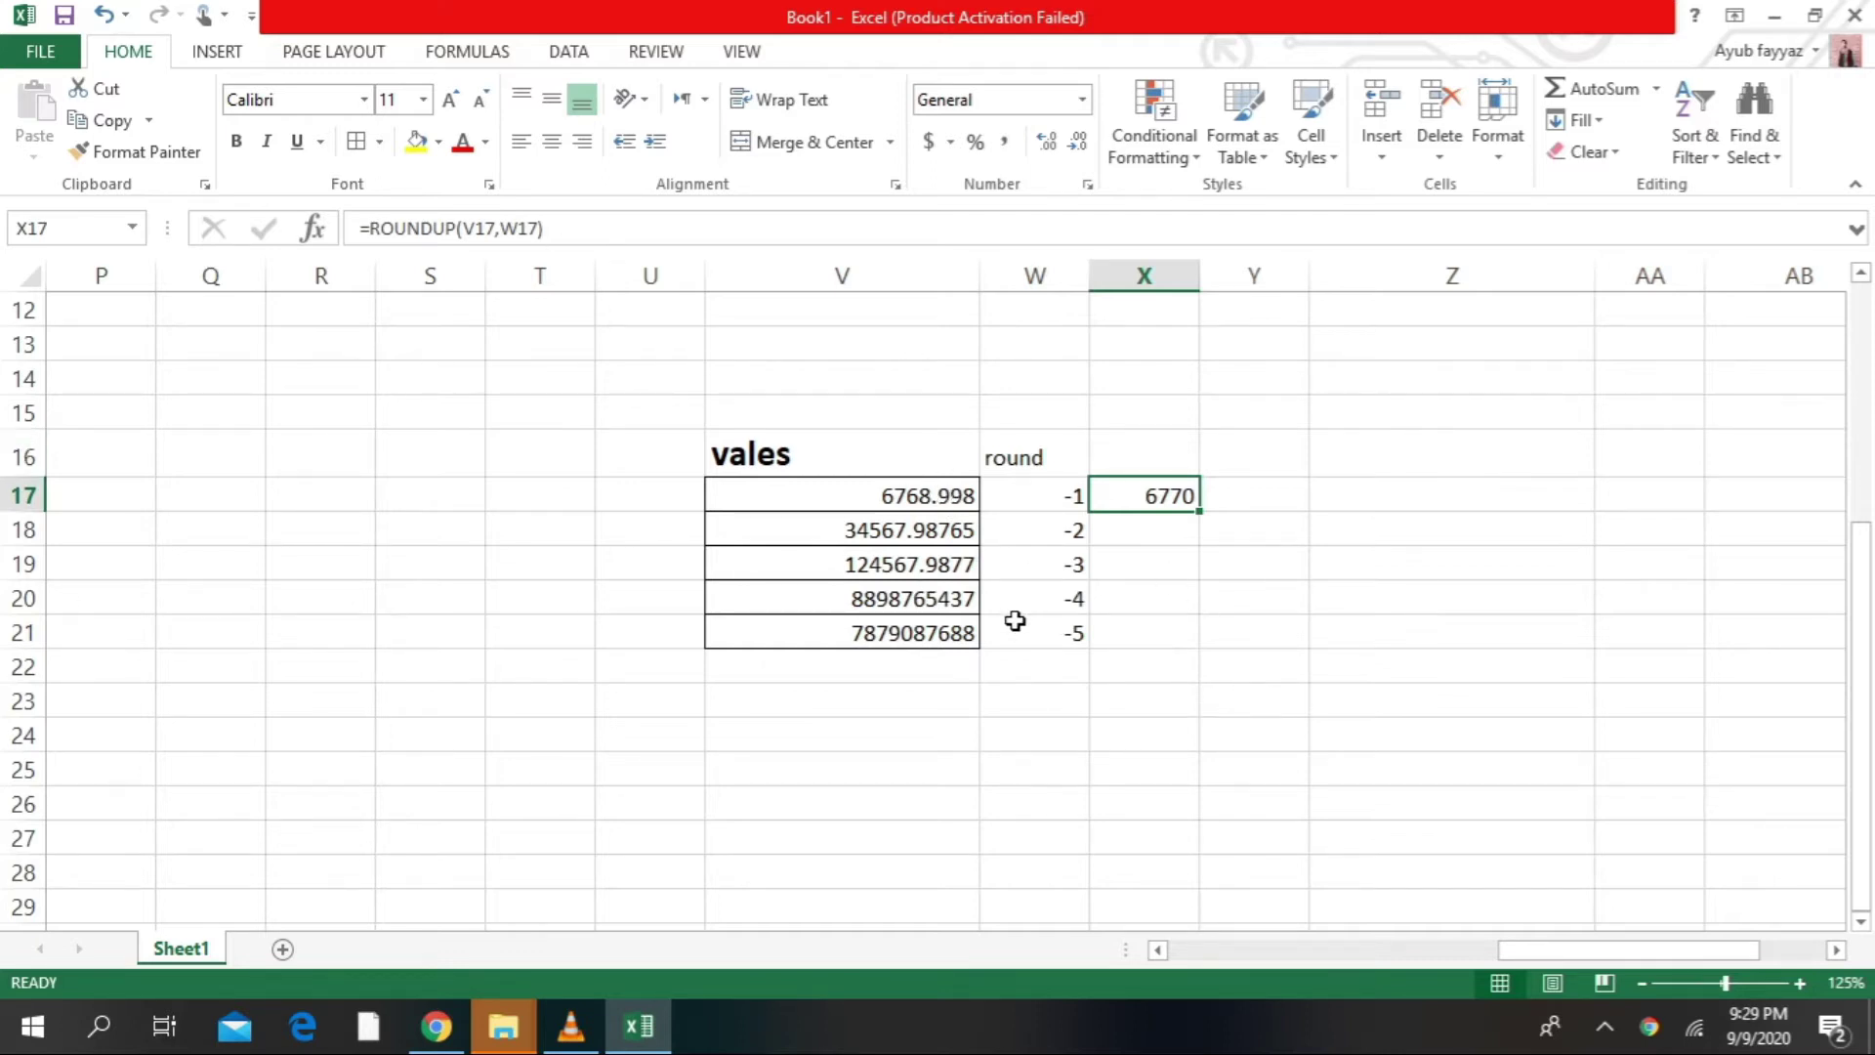
{"action": "left_click", "coordinate": [1073, 635]}
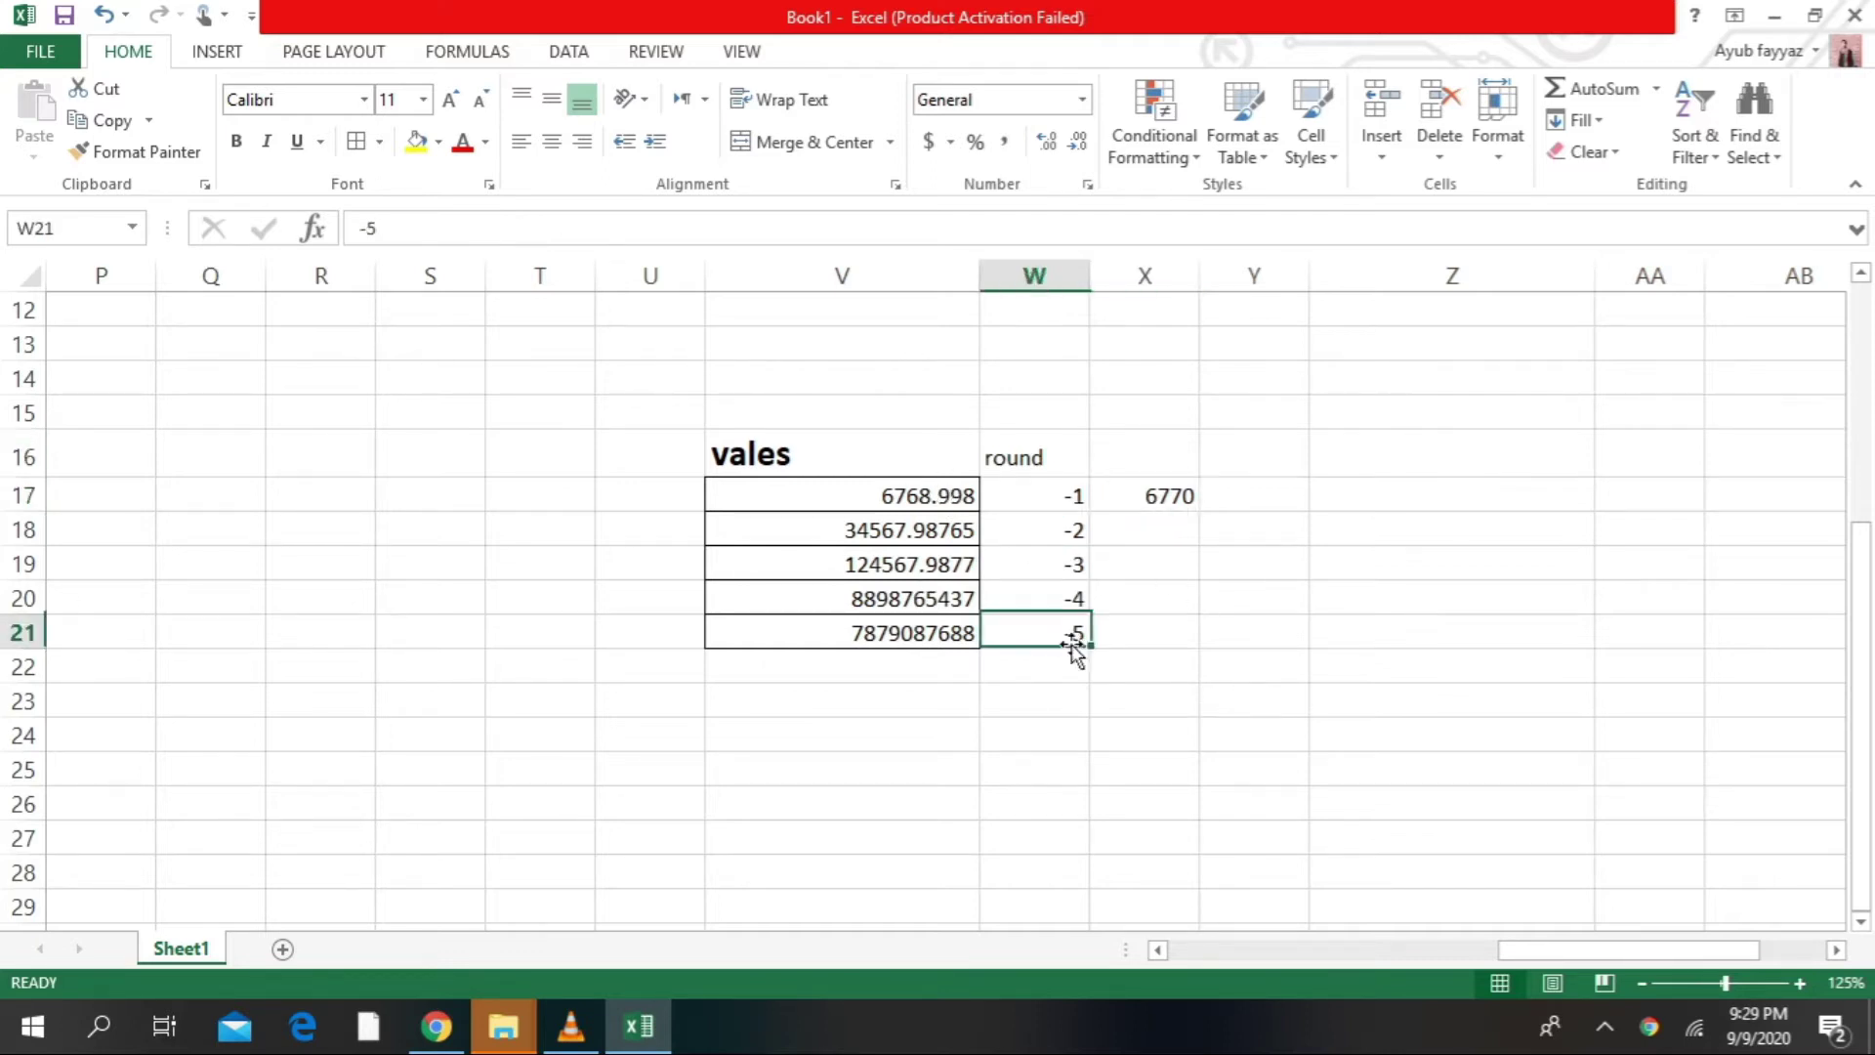
{"action": "left_click", "coordinate": [1183, 500]}
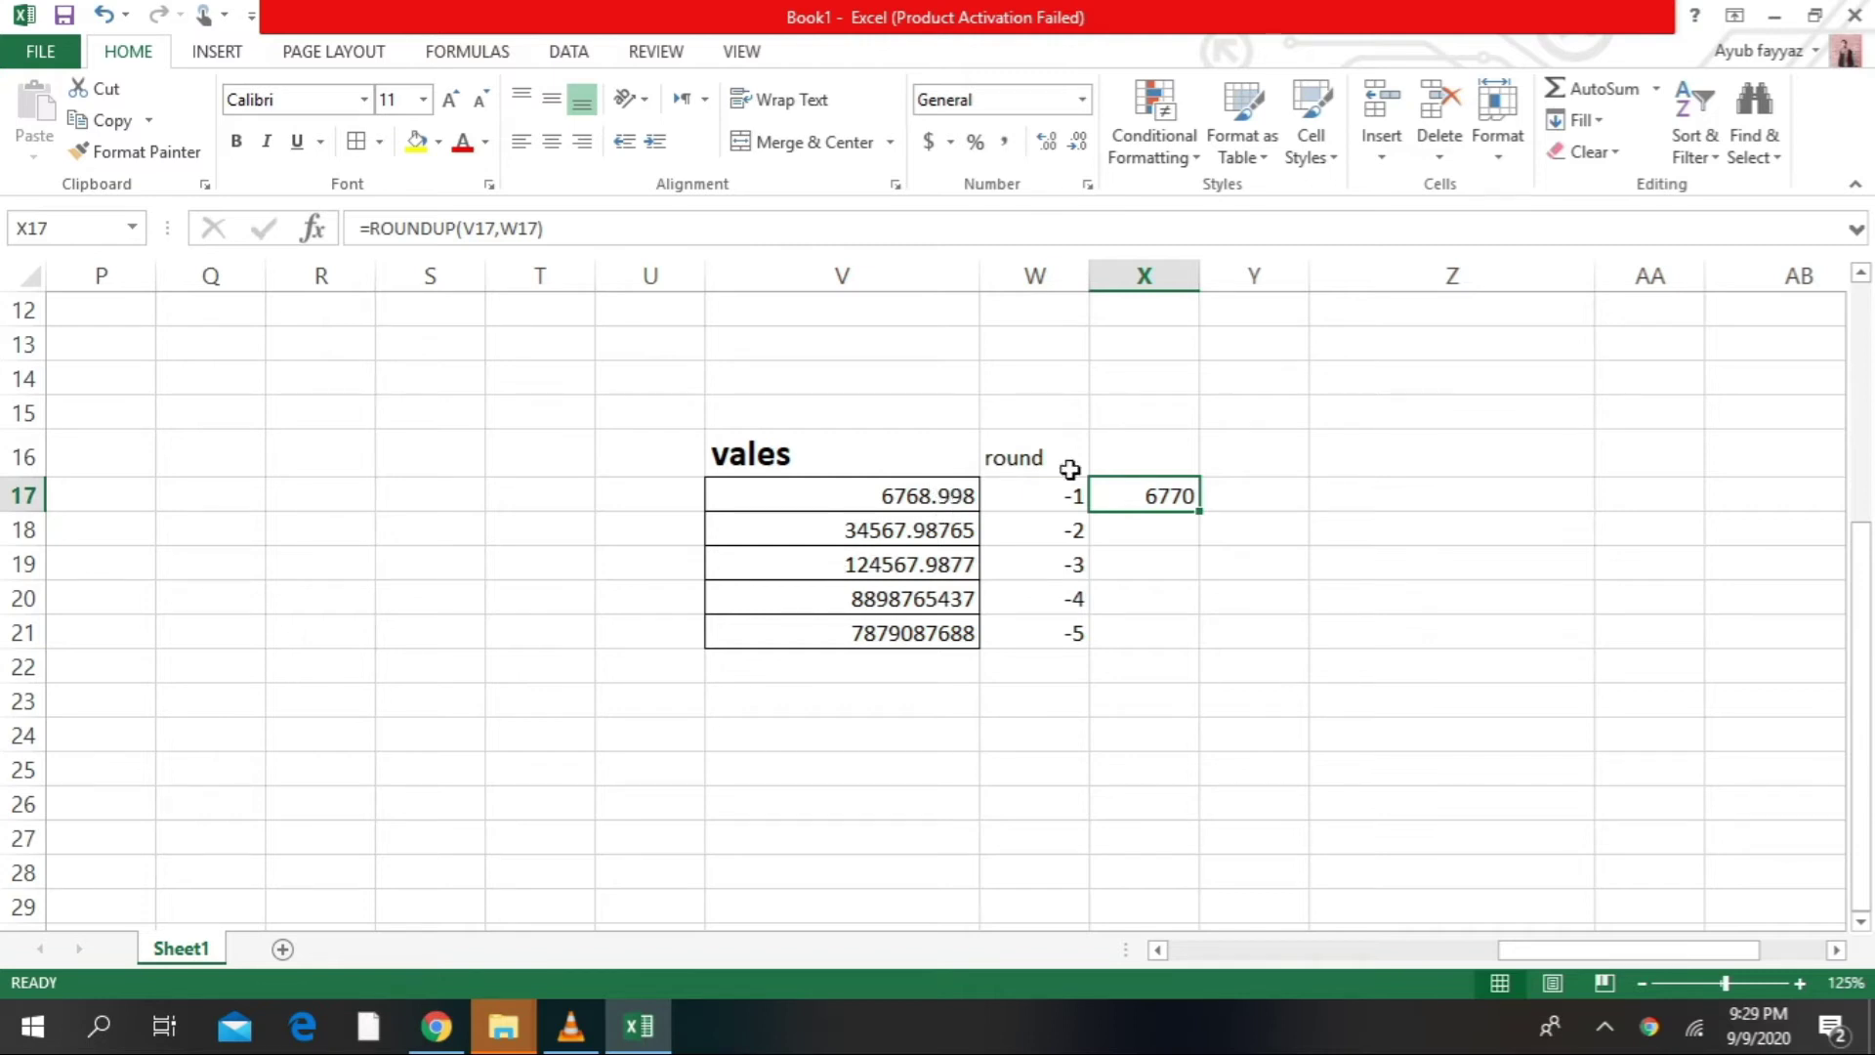
Enter =ROUNDUP(V18,W18) in cell X18 to round up the second value by its digit count
{"action": "left_click", "coordinate": [1156, 533]}
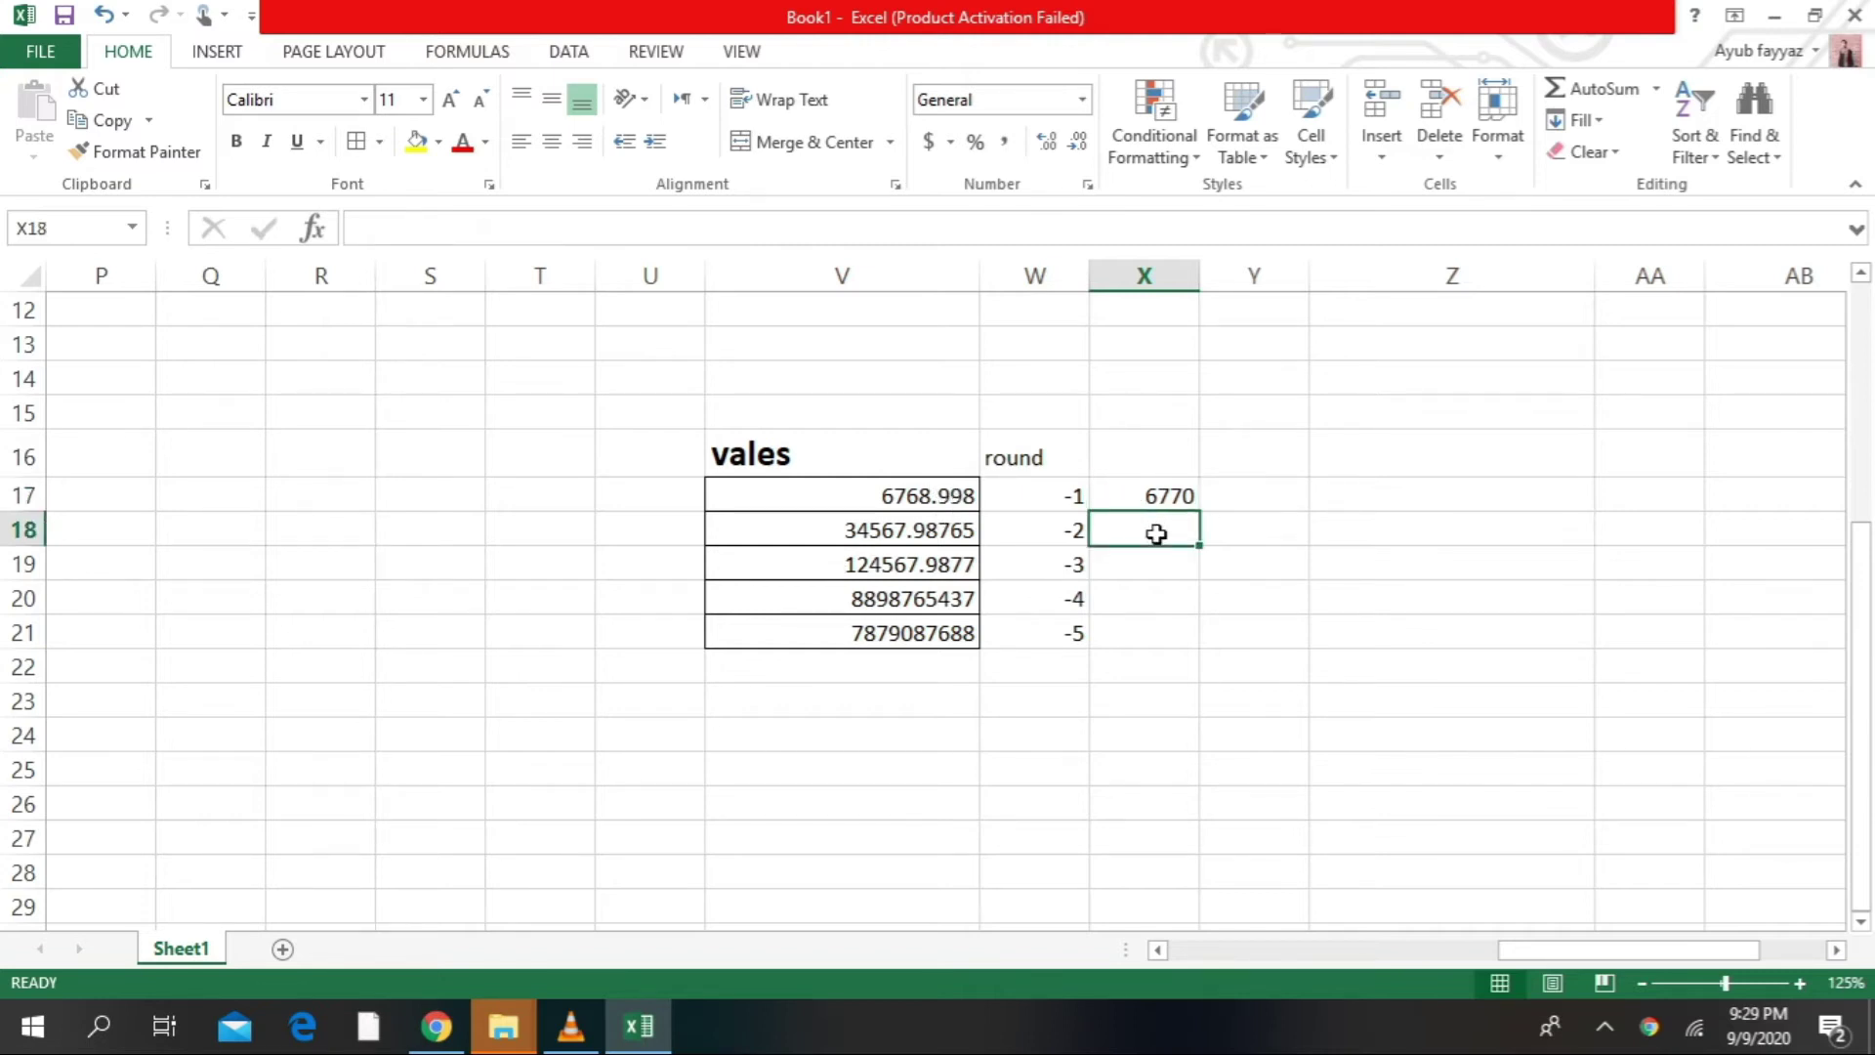
{"action": "type", "text": "=rou"}
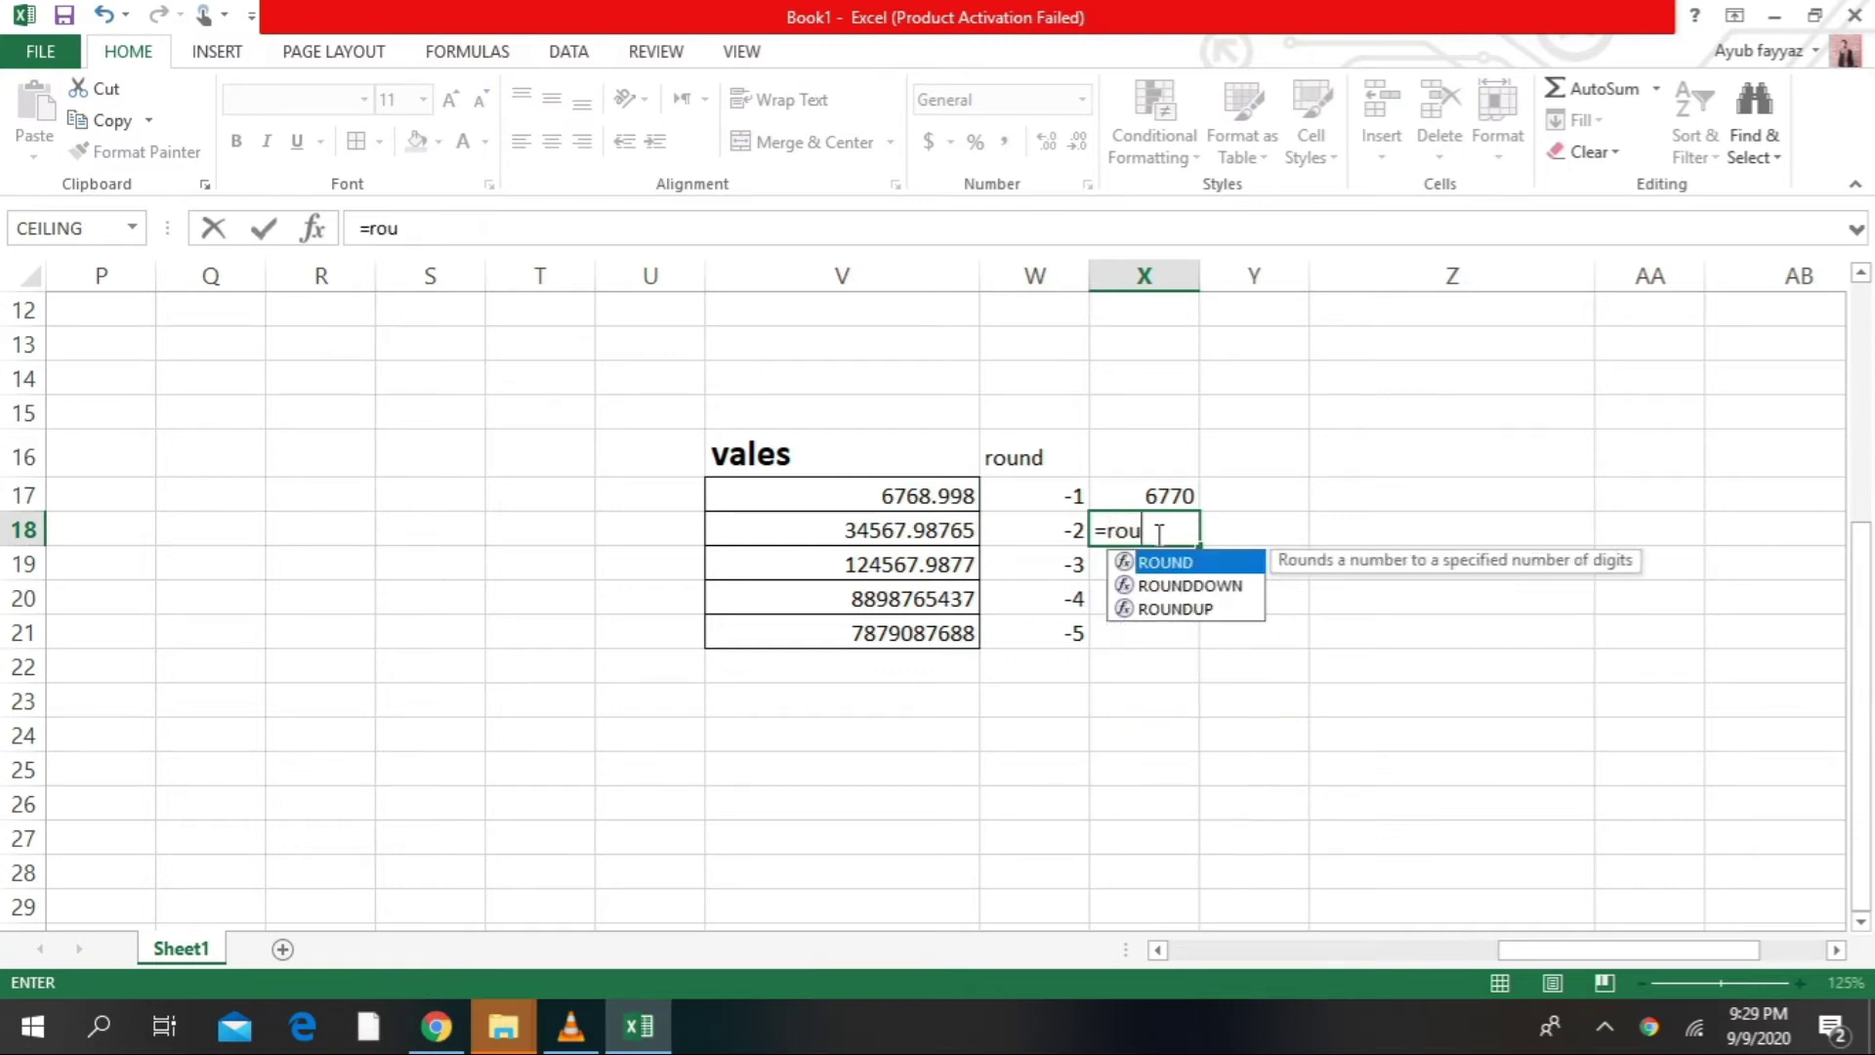
{"action": "double_click", "coordinate": [1175, 608]}
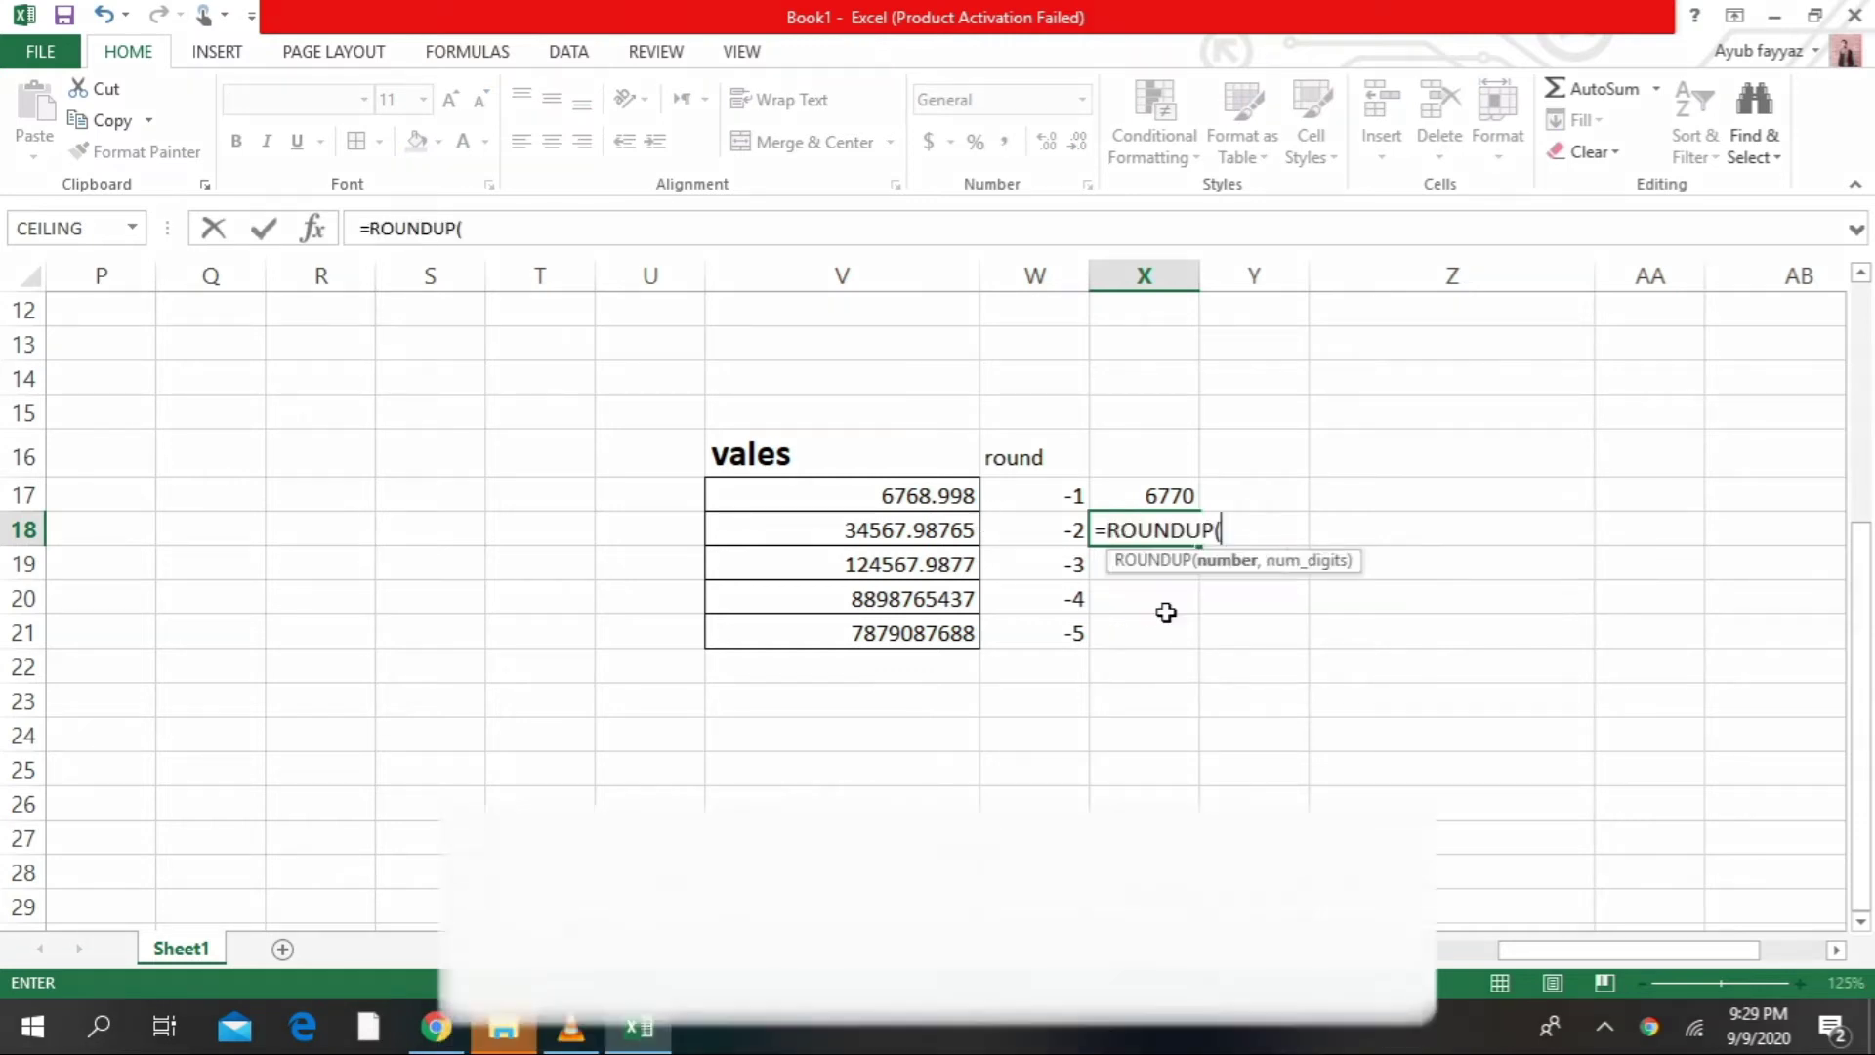
{"action": "left_click", "coordinate": [954, 531]}
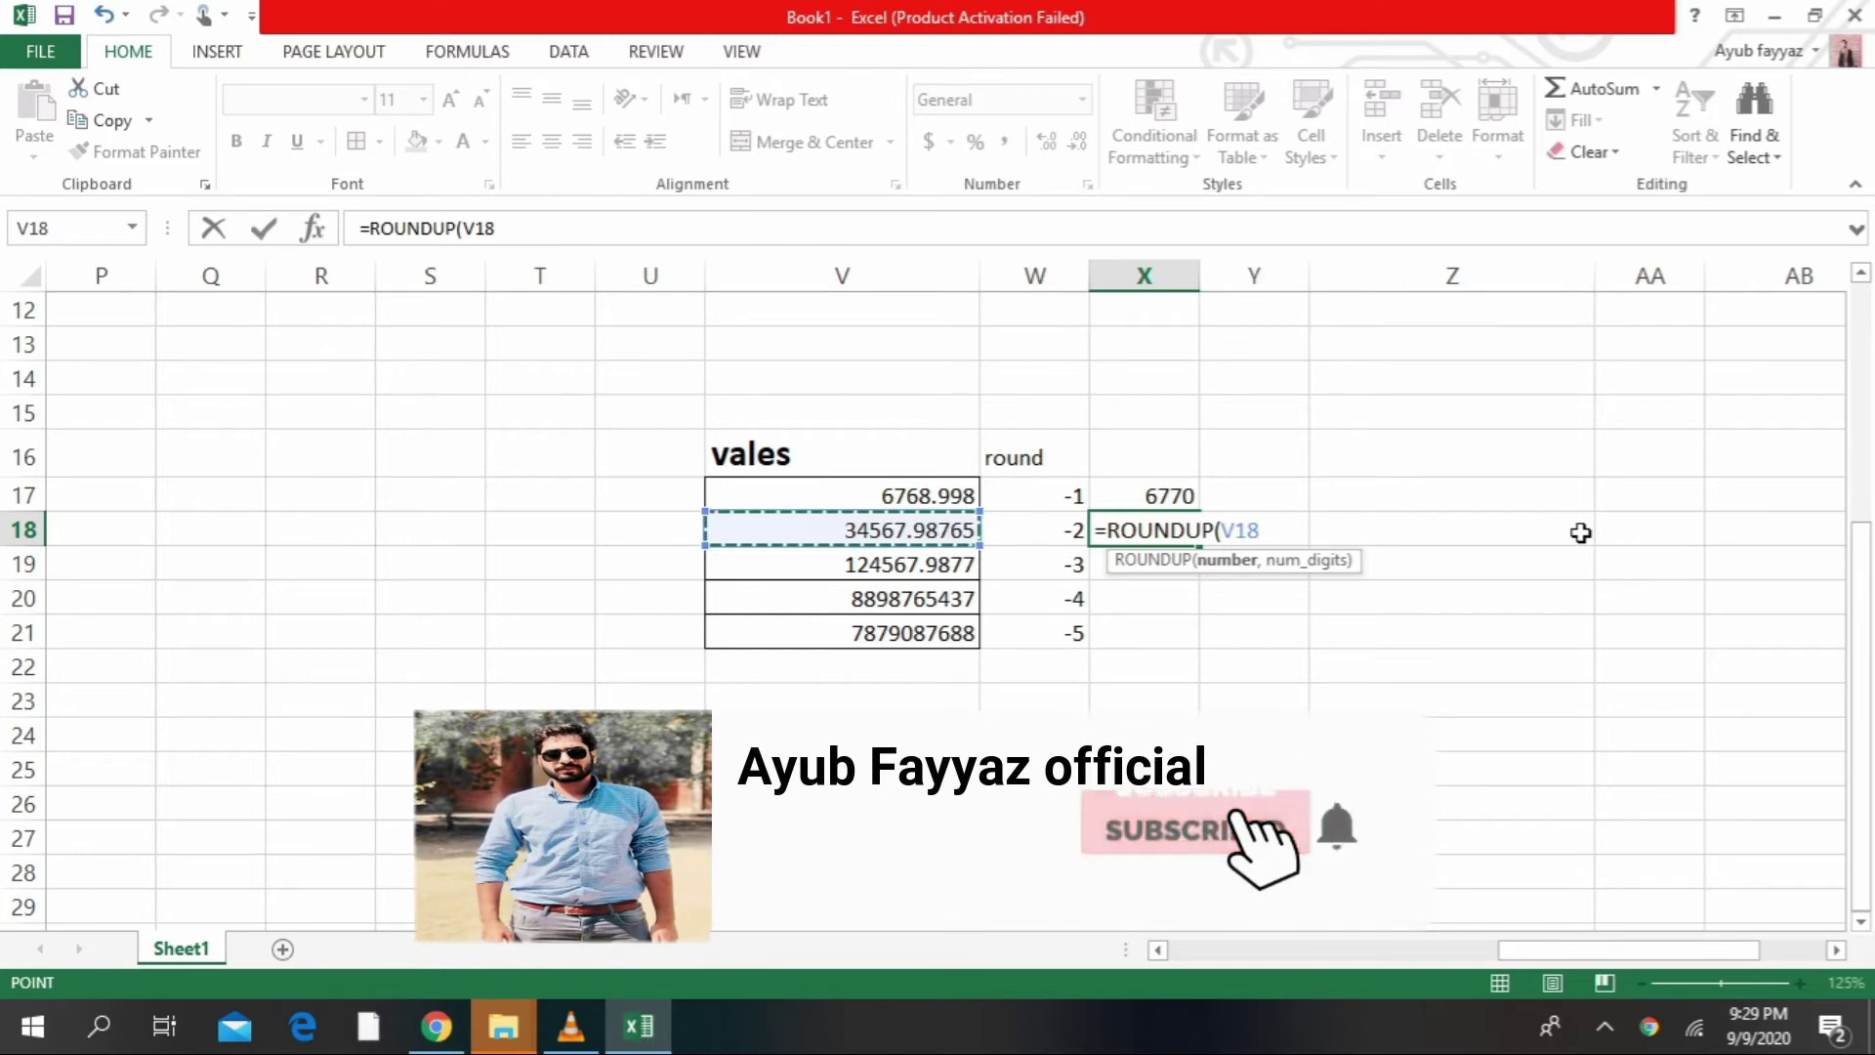
{"action": "type", "text": ","}
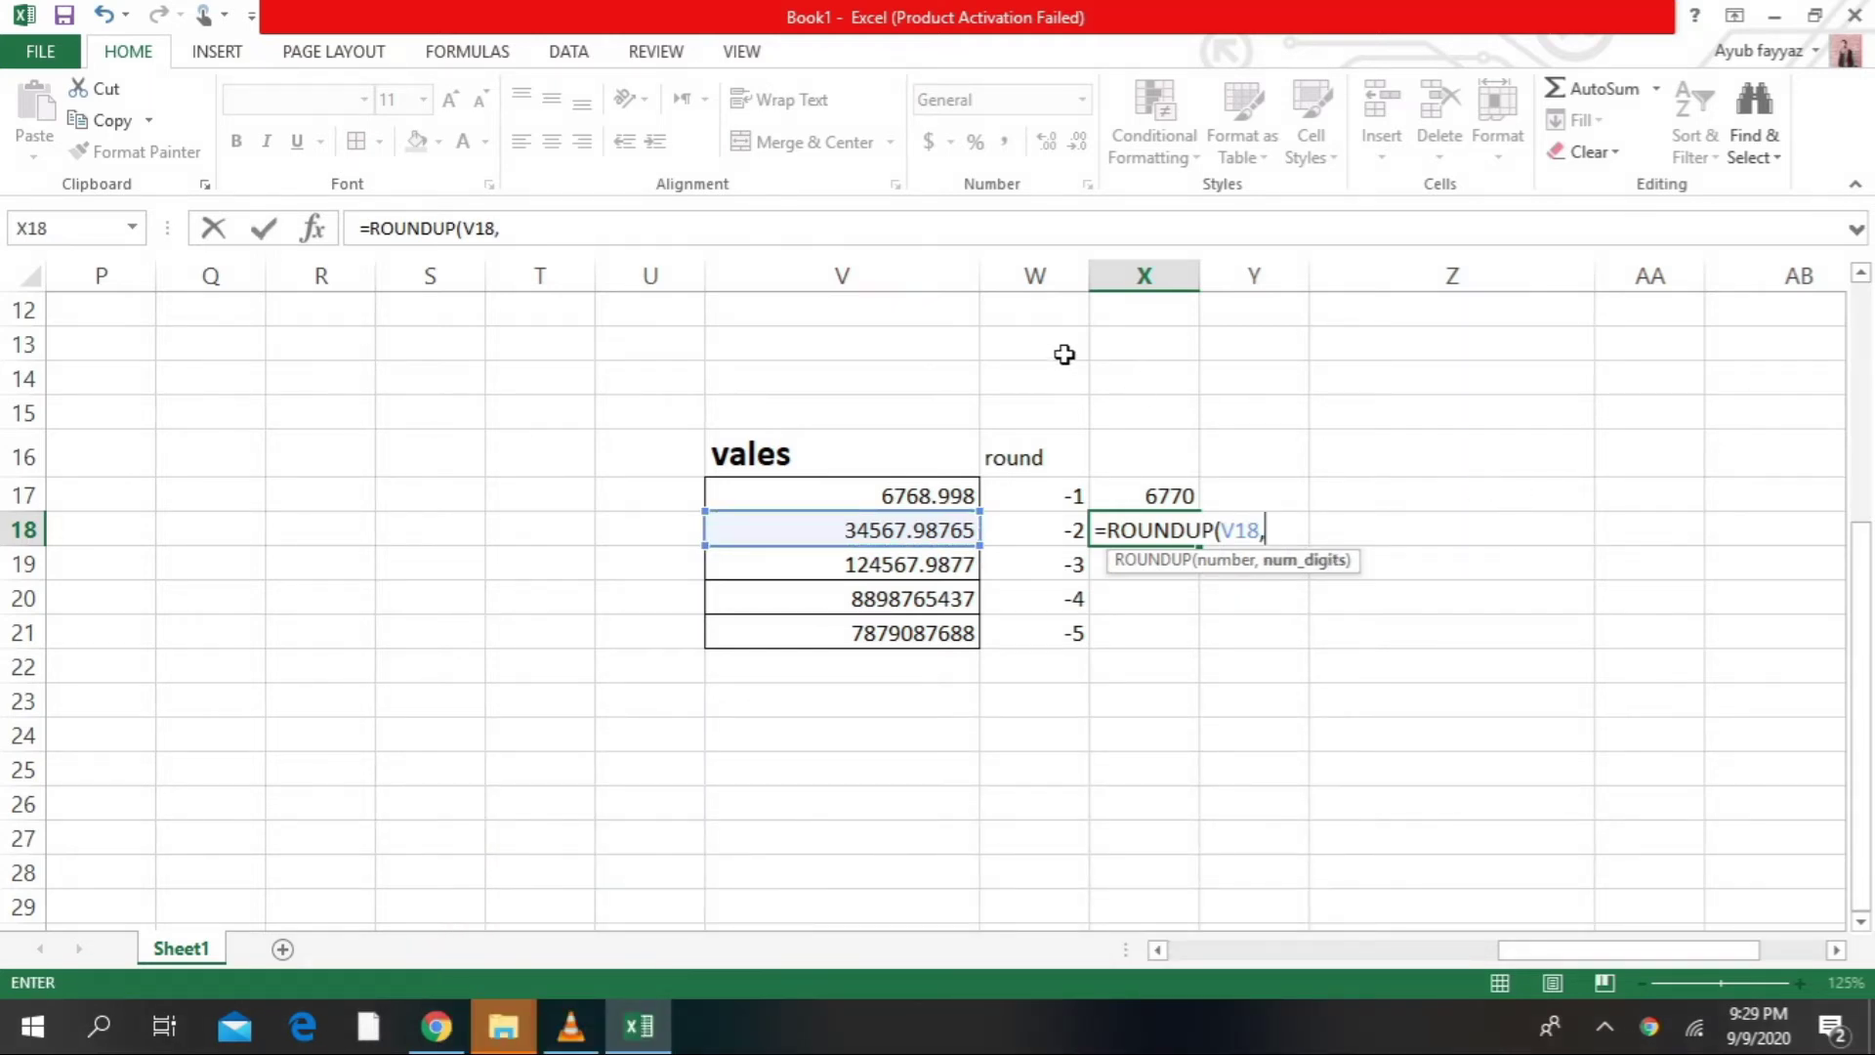
{"action": "left_click", "coordinate": [1059, 530]}
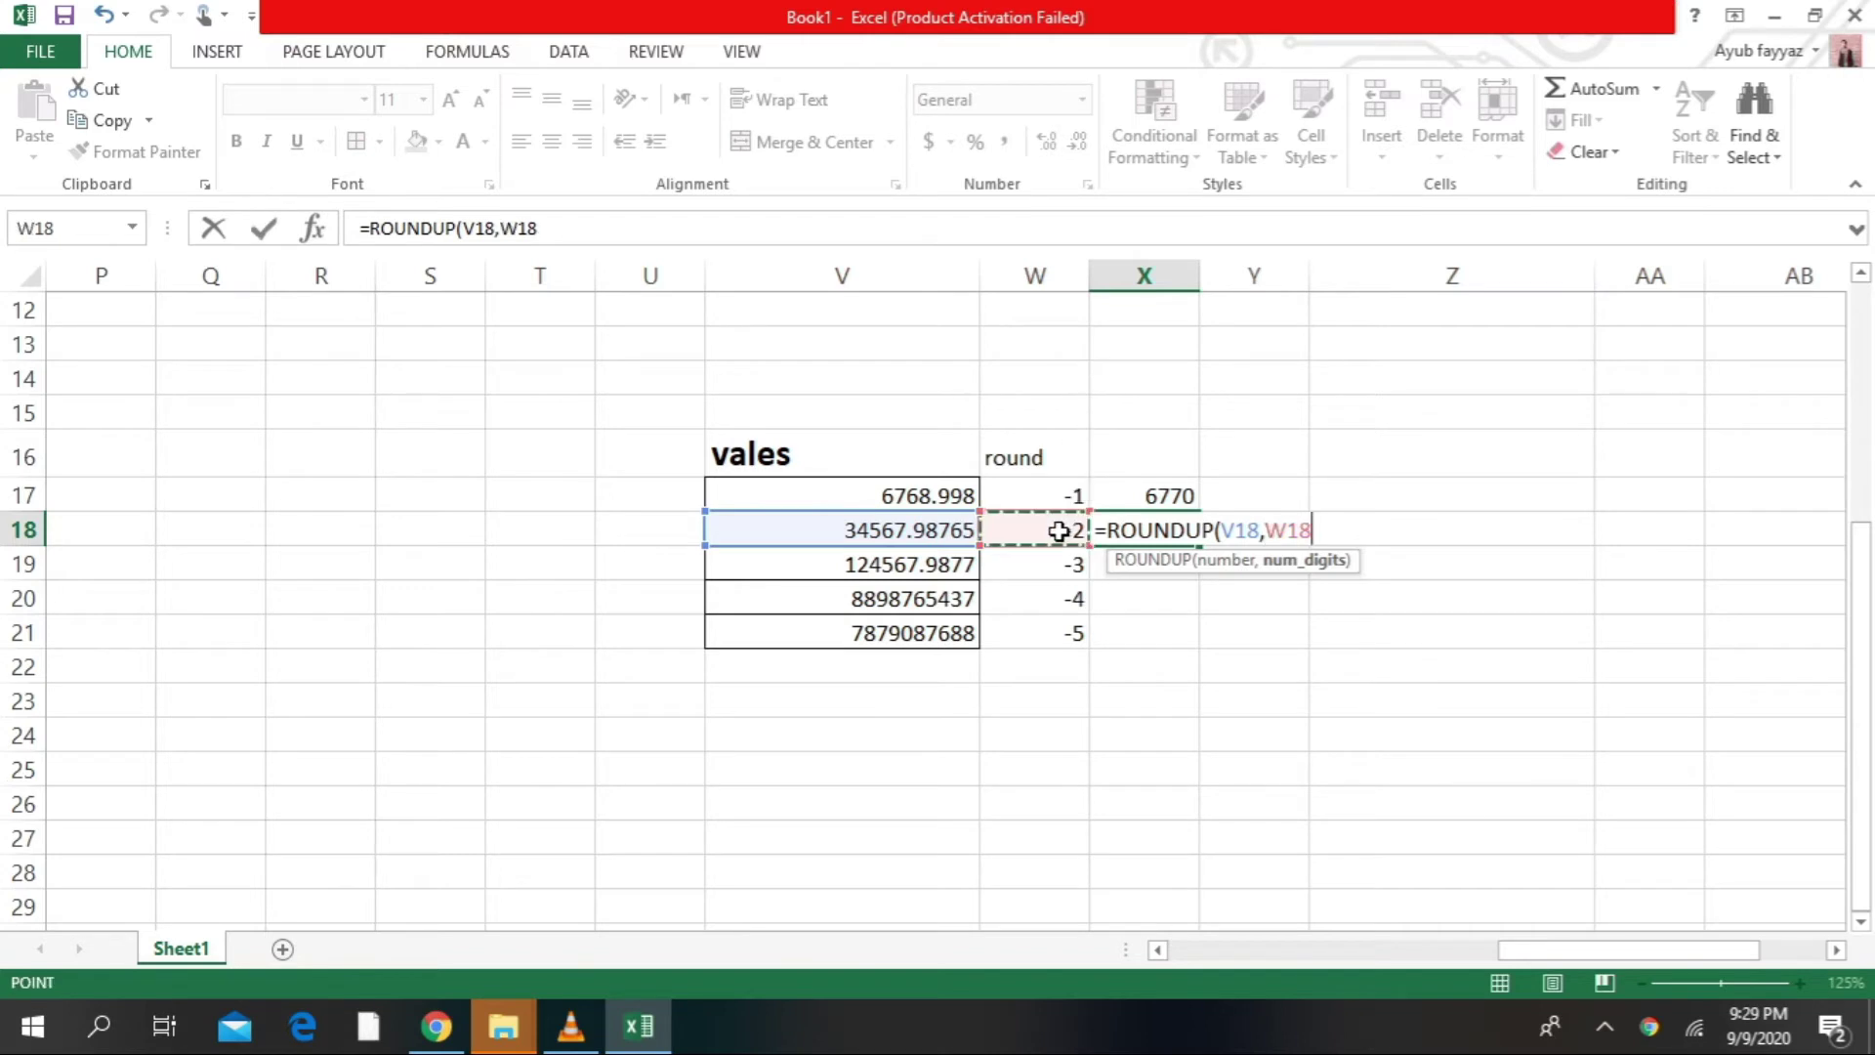
{"action": "key", "text": "Return"}
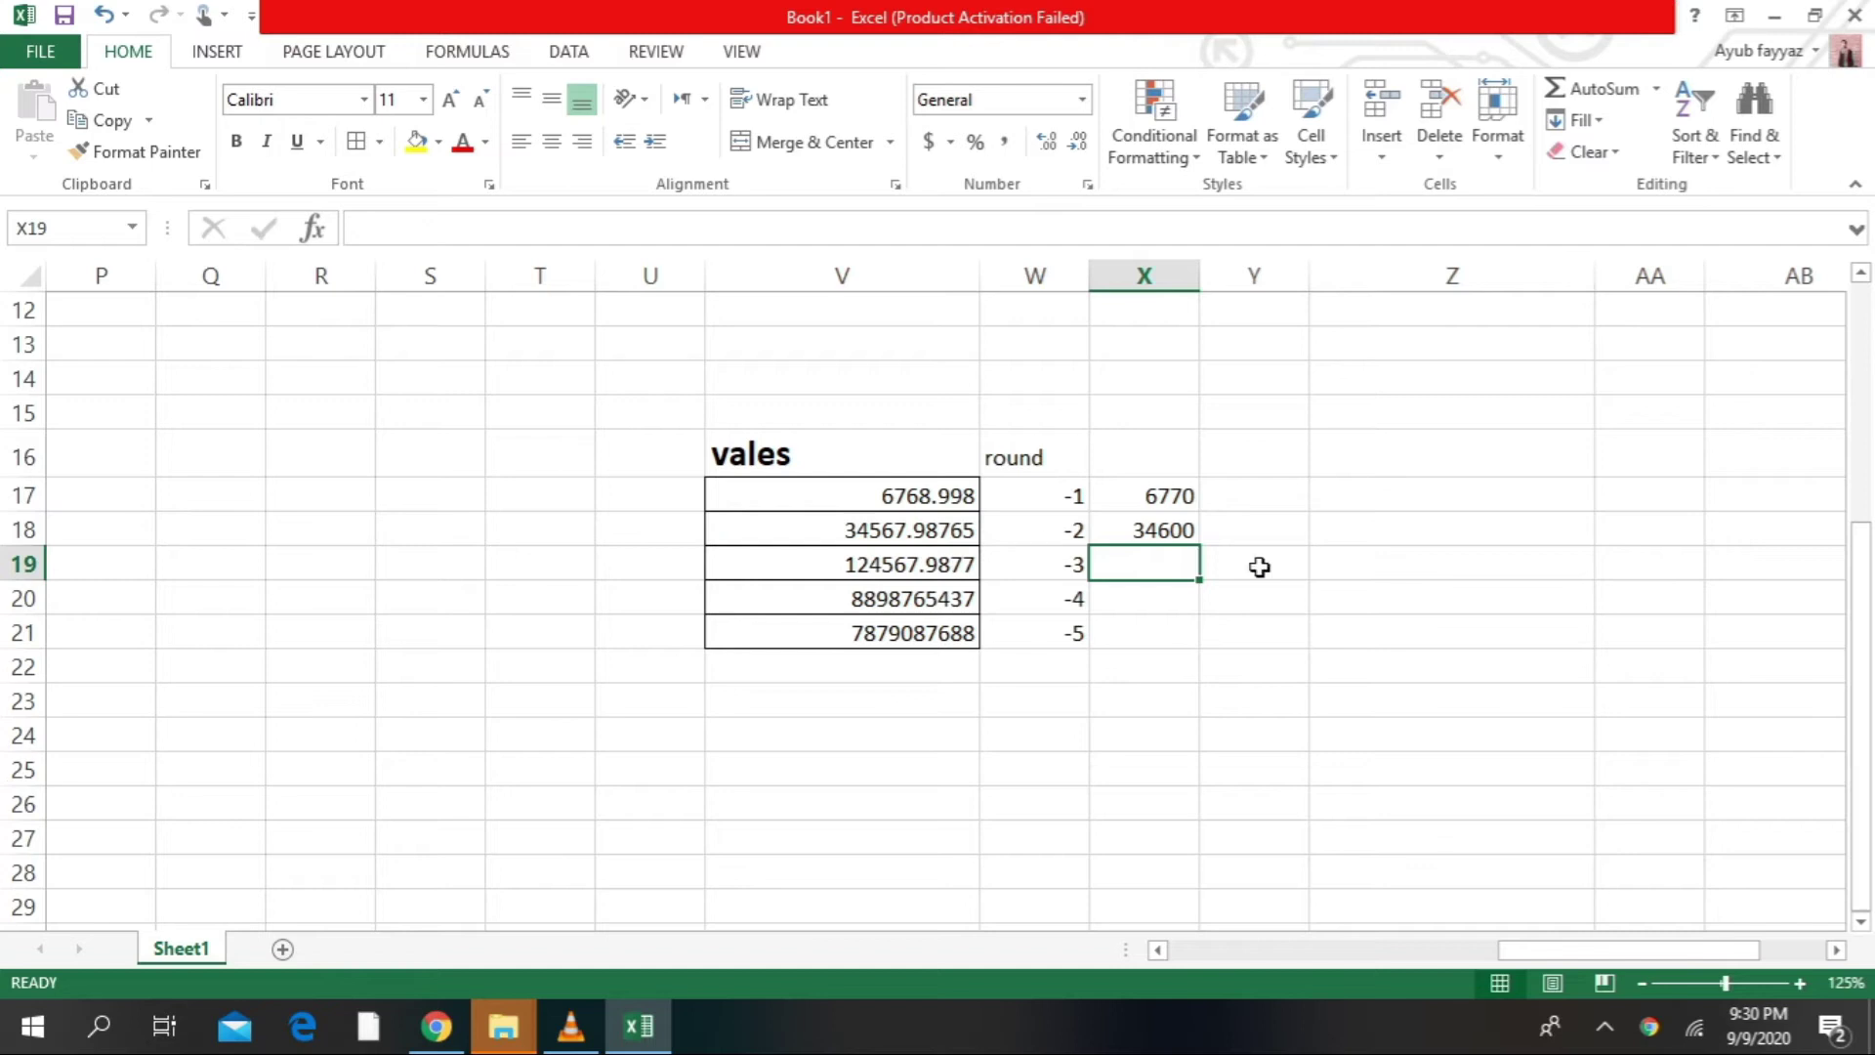
Enter =ROUNDUP(V19,W19) in cell X19 to round up the third value by its digit count
{"action": "scroll", "coordinate": [1298, 569], "scroll_direction": "up", "scroll_amount": 1}
{"action": "scroll", "coordinate": [1289, 571], "scroll_direction": "down", "scroll_amount": 1}
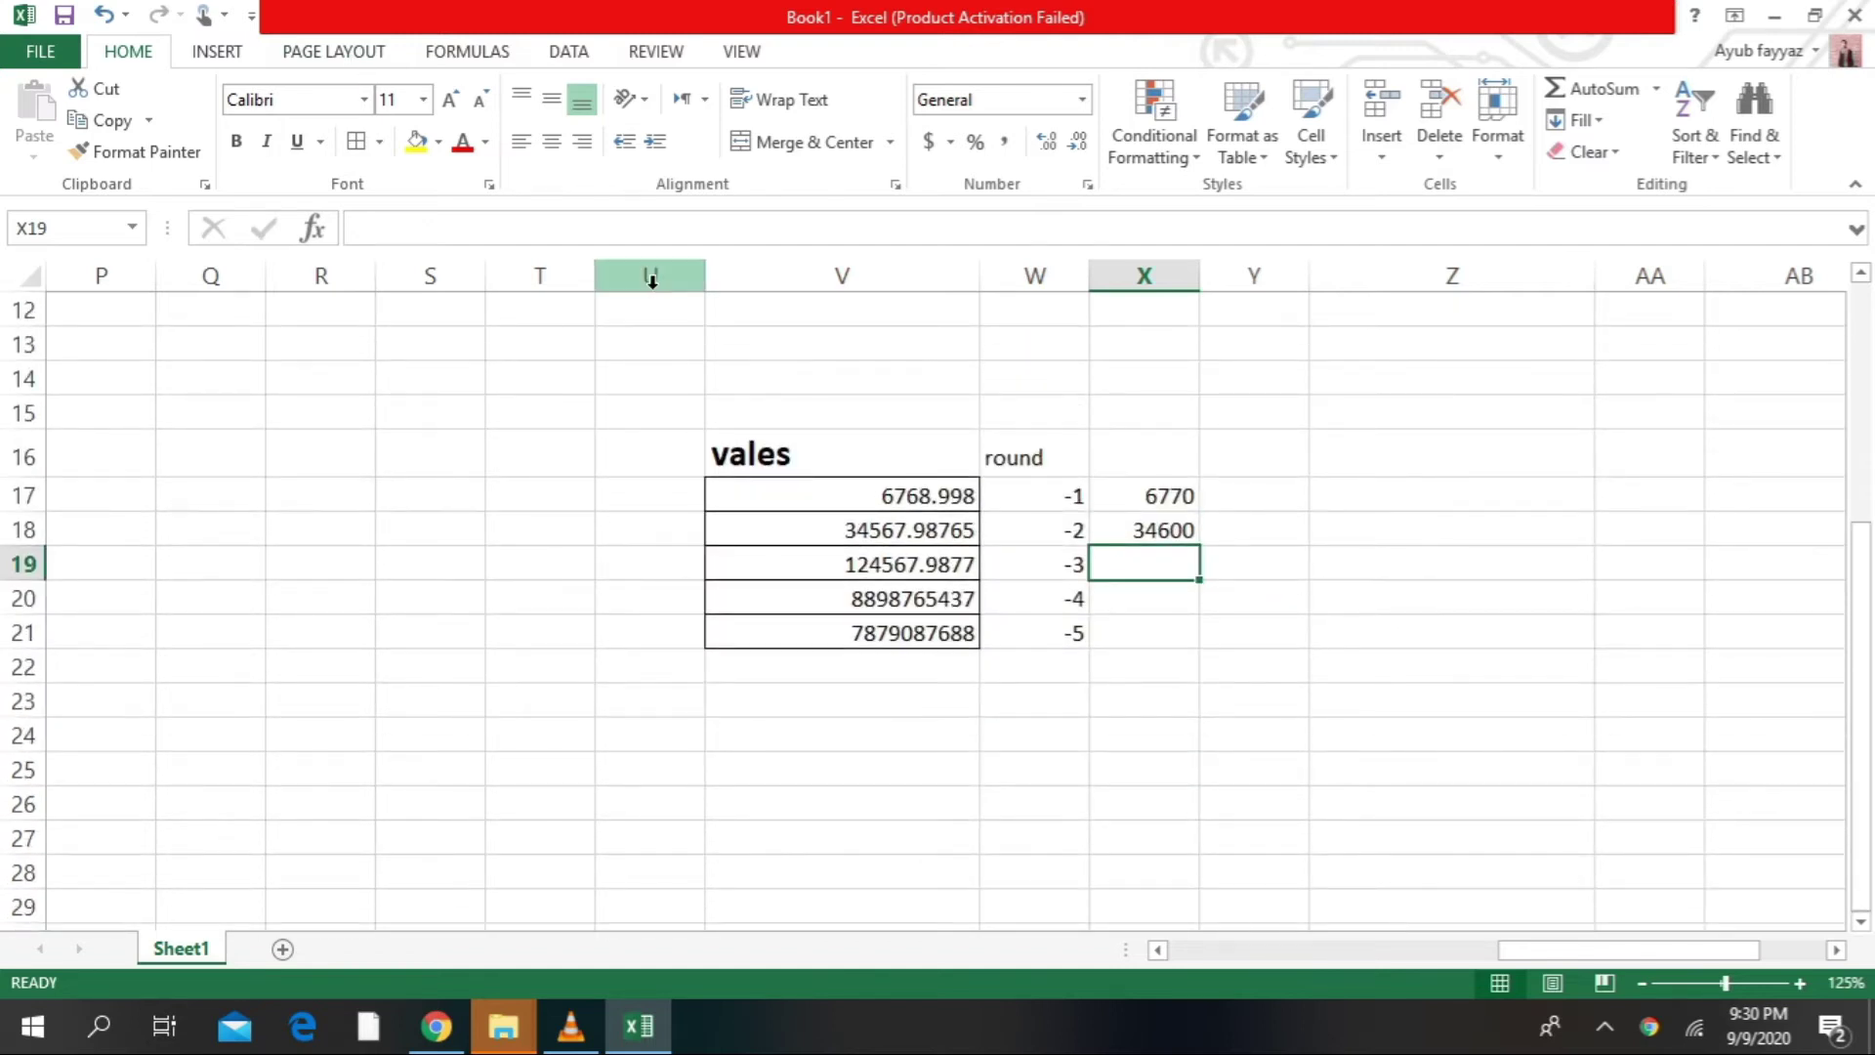
{"action": "scroll", "coordinate": [651, 280], "scroll_direction": "up", "scroll_amount": 7}
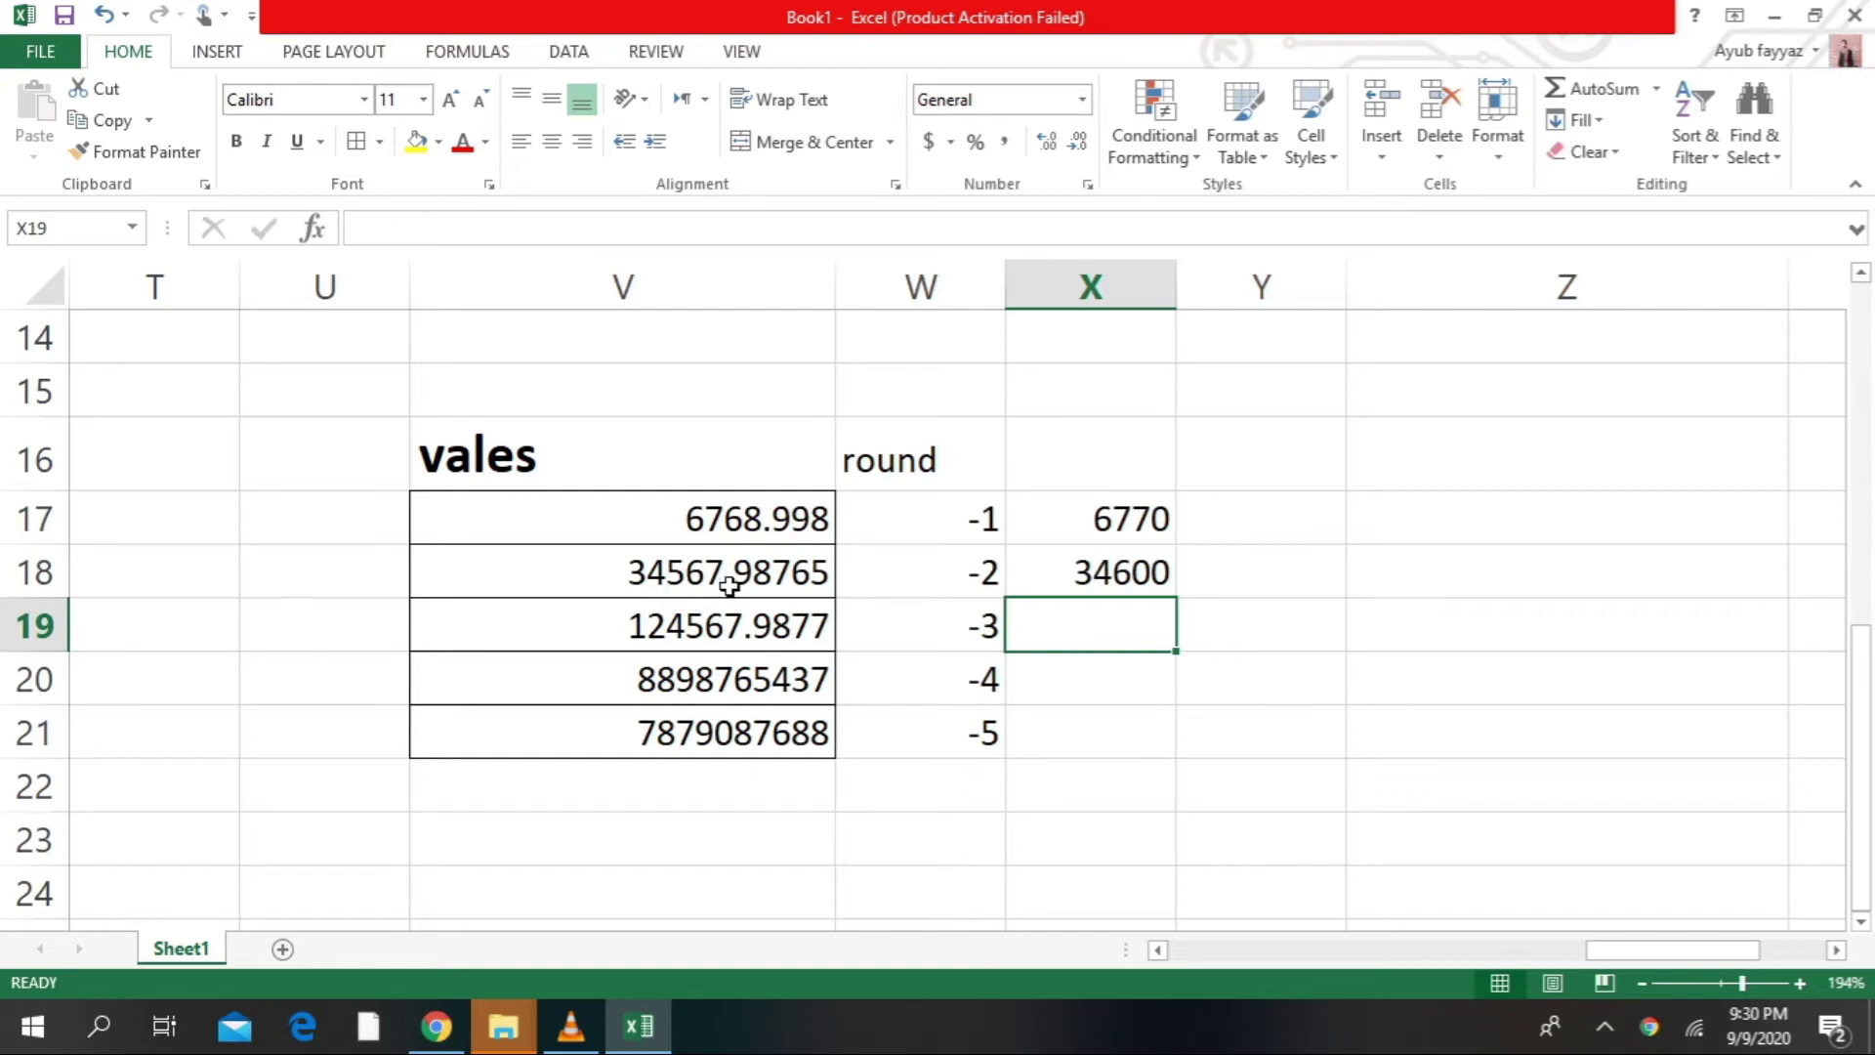
{"action": "left_click", "coordinate": [1053, 576]}
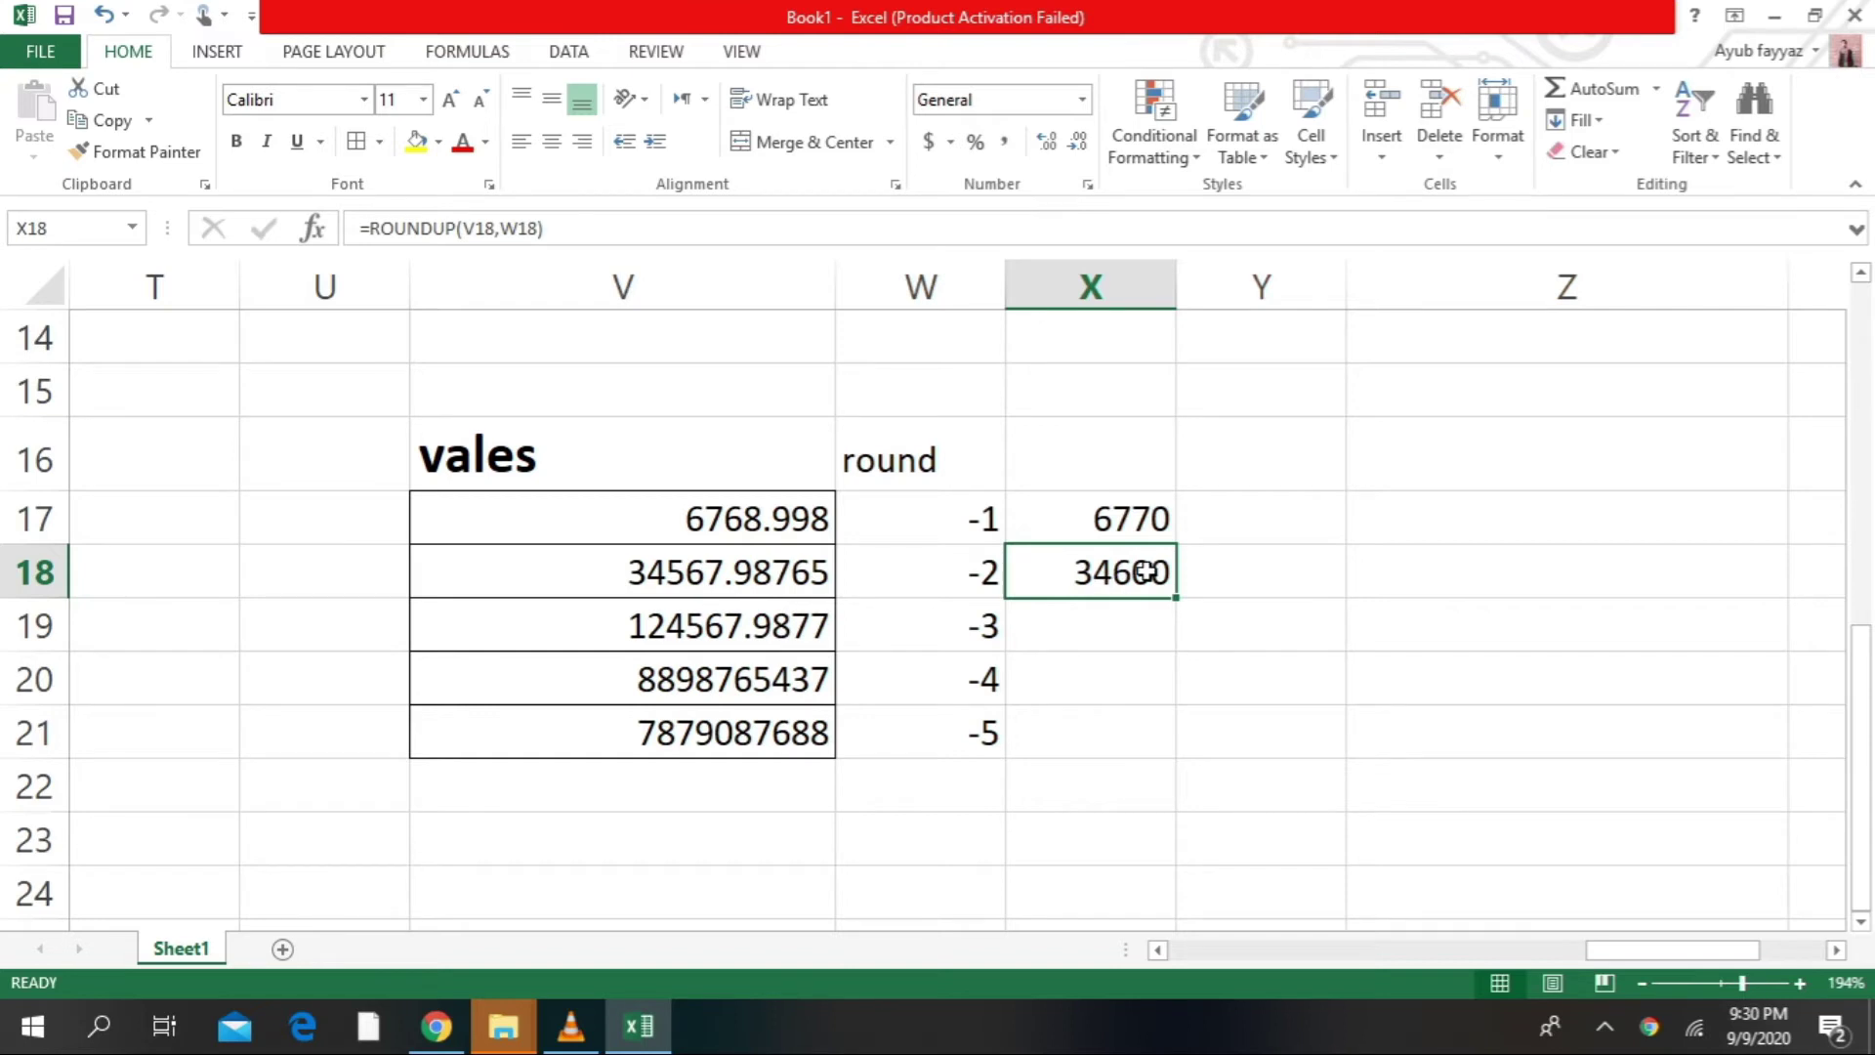
{"action": "left_click", "coordinate": [1138, 624]}
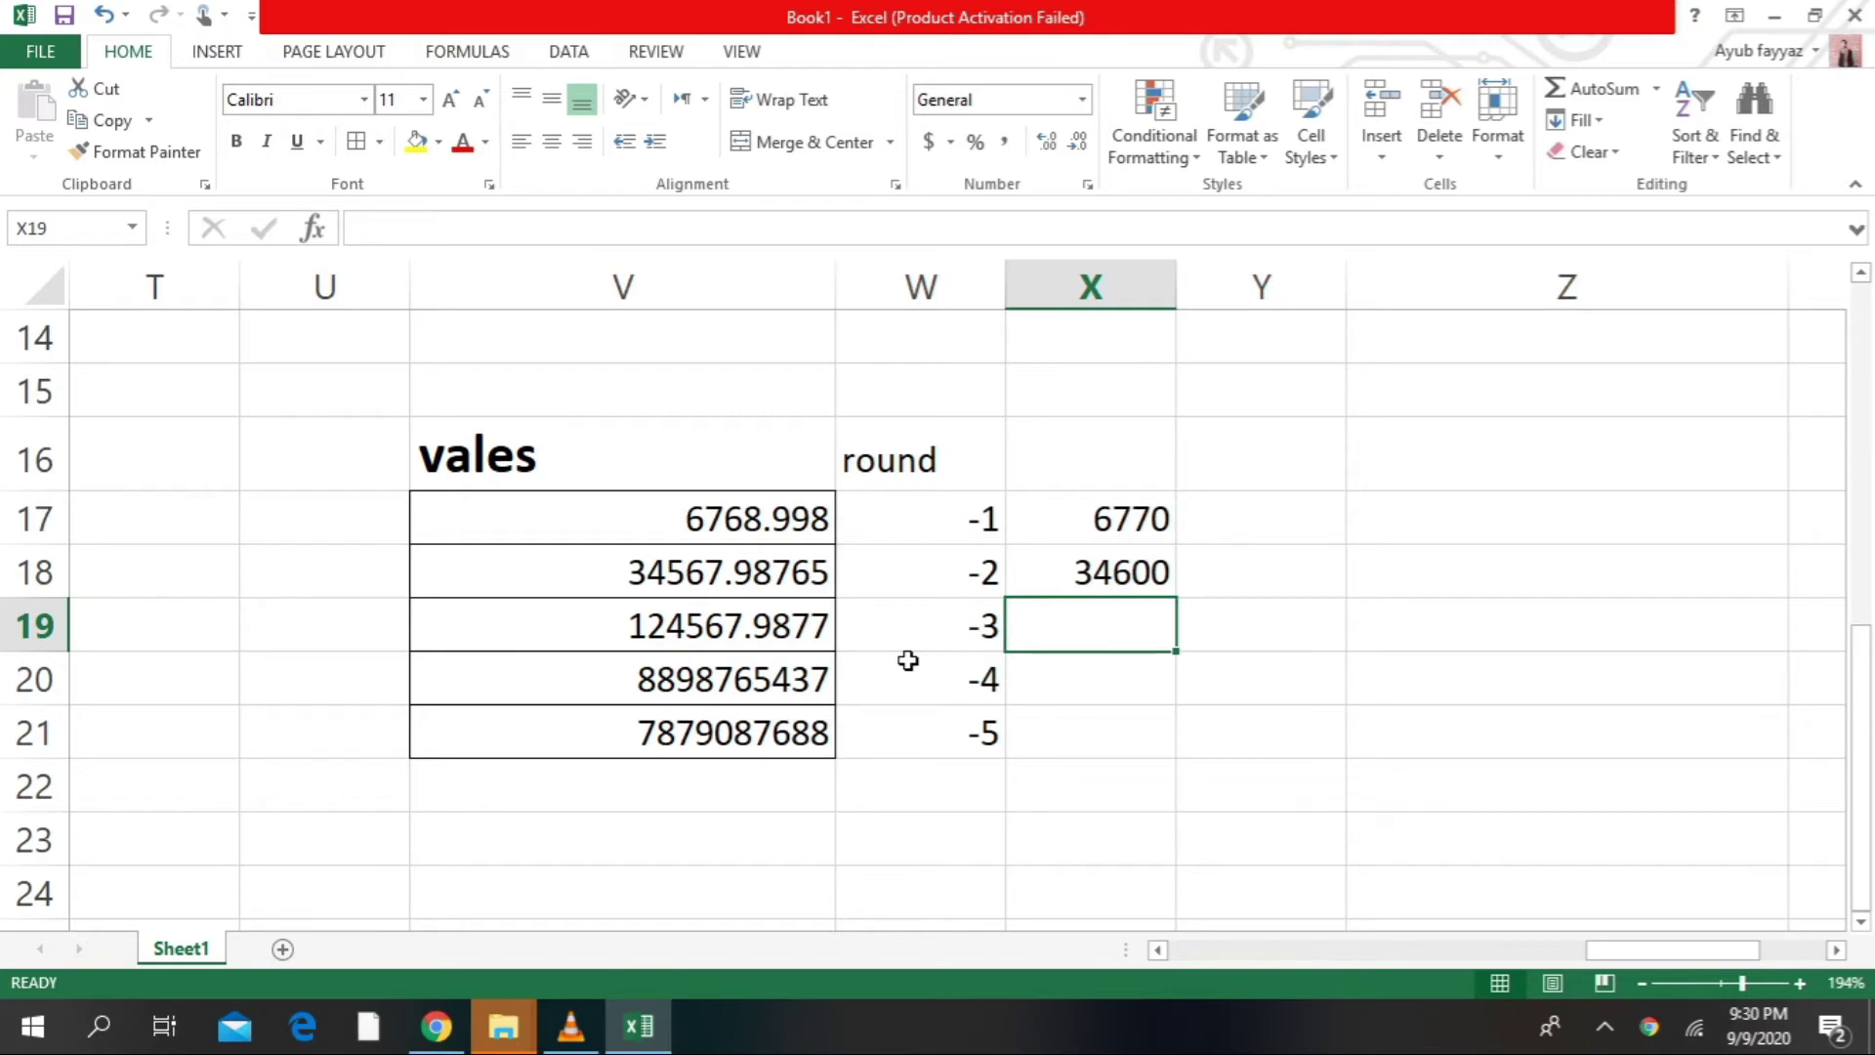
{"action": "type", "text": "=rou"}
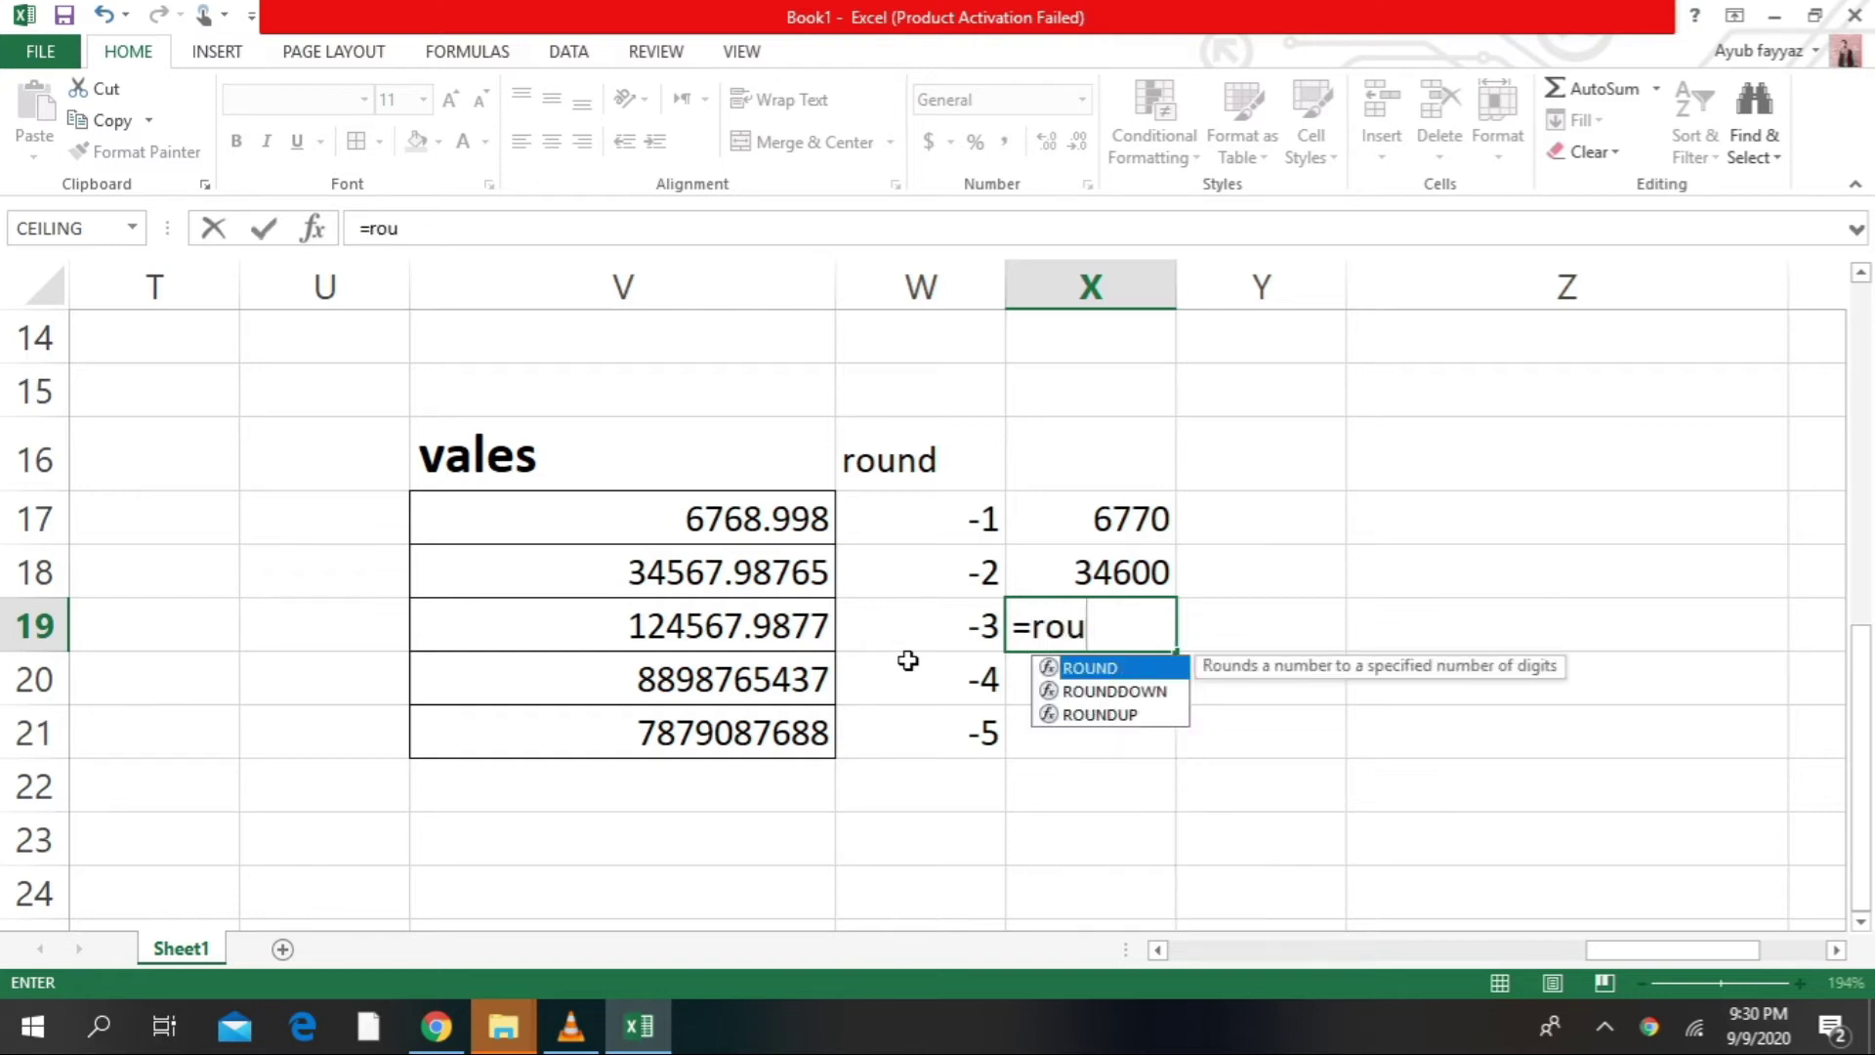
{"action": "double_click", "coordinate": [1114, 714]}
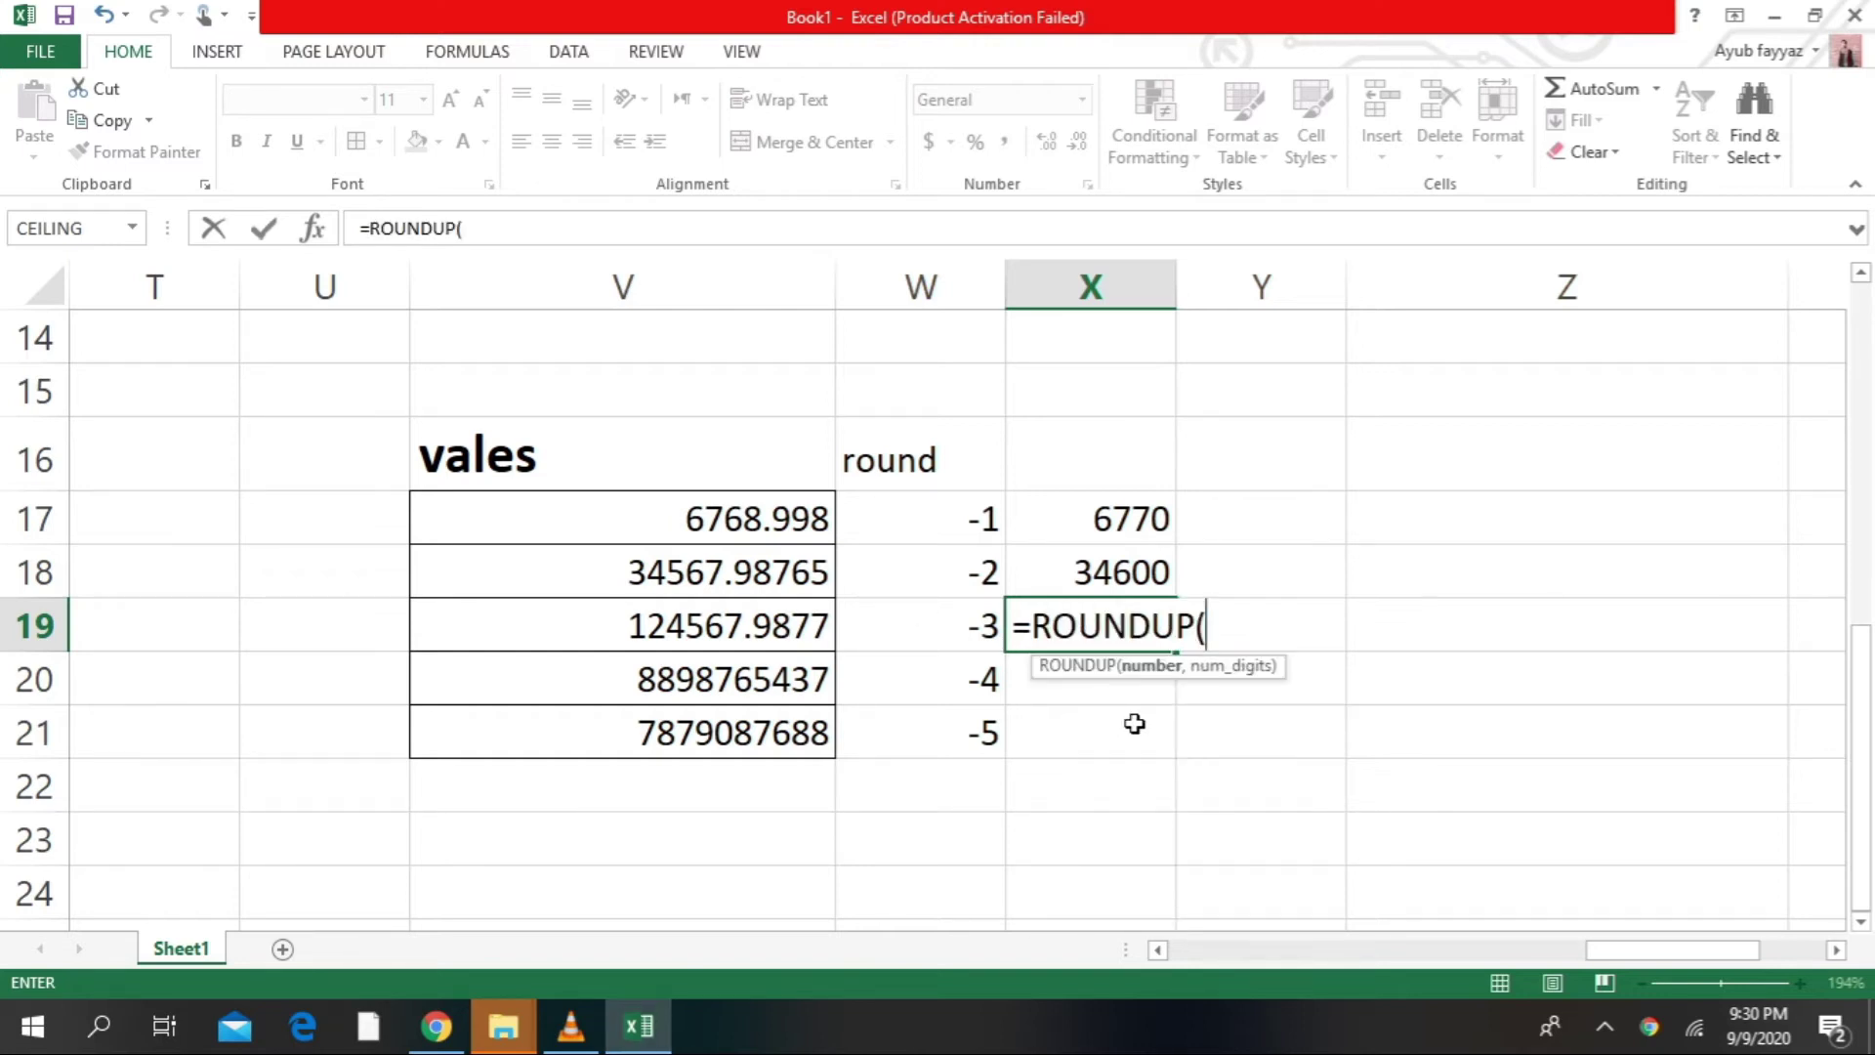
{"action": "left_click", "coordinate": [772, 622]}
{"action": "type", "text": ","}
{"action": "left_click", "coordinate": [908, 628]}
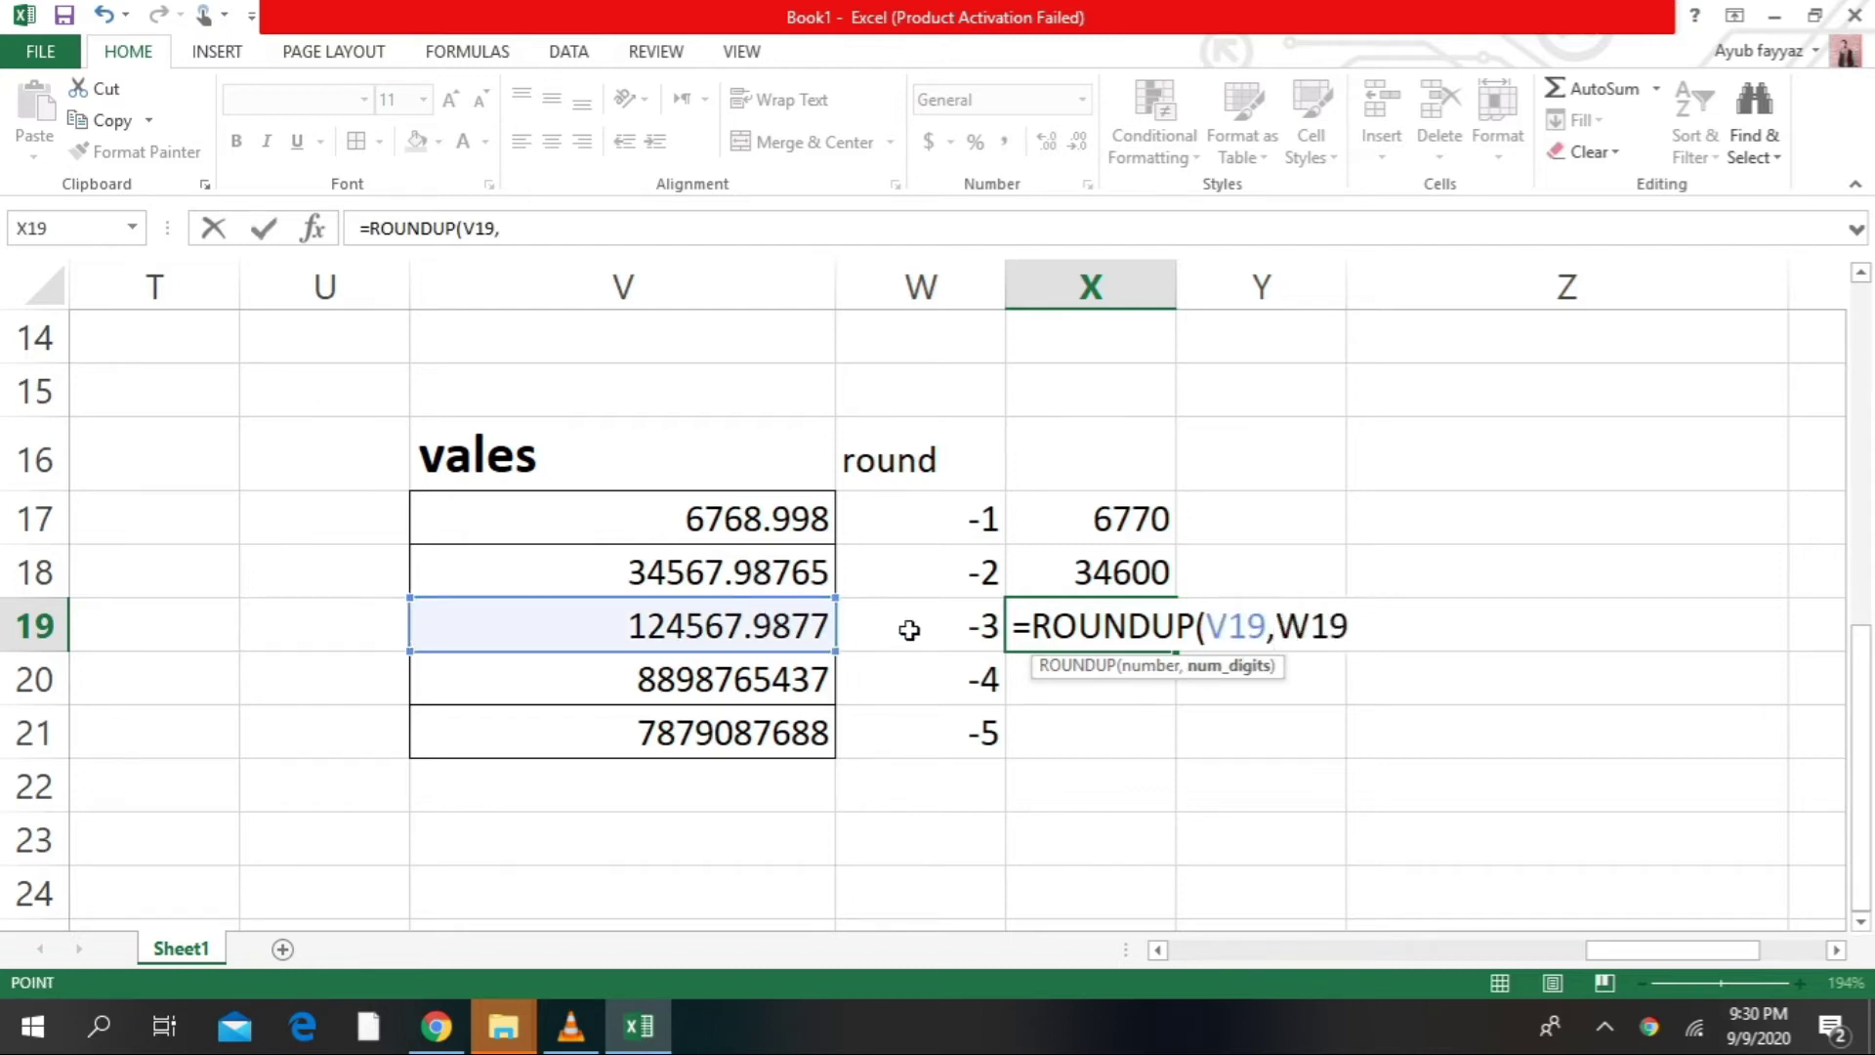
{"action": "type", "text": ")"}
{"action": "key", "text": "Return"}
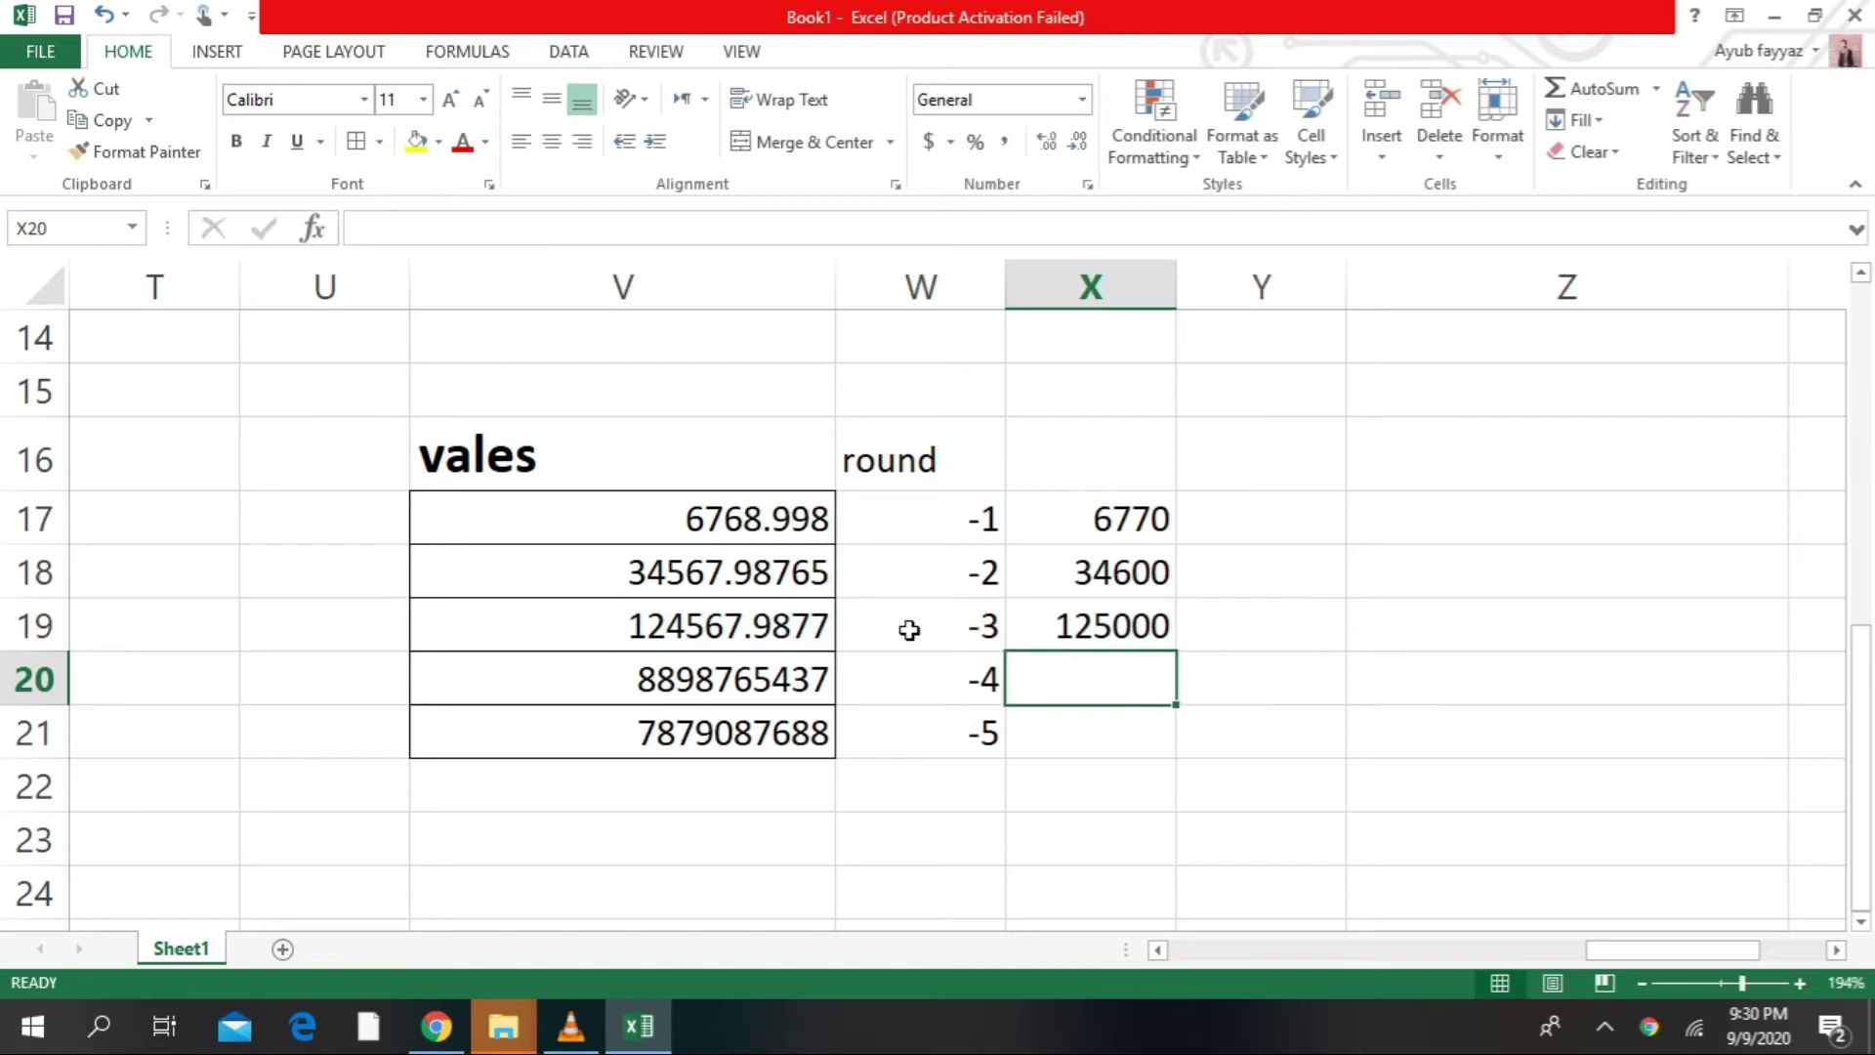
{"action": "left_click", "coordinate": [1111, 630]}
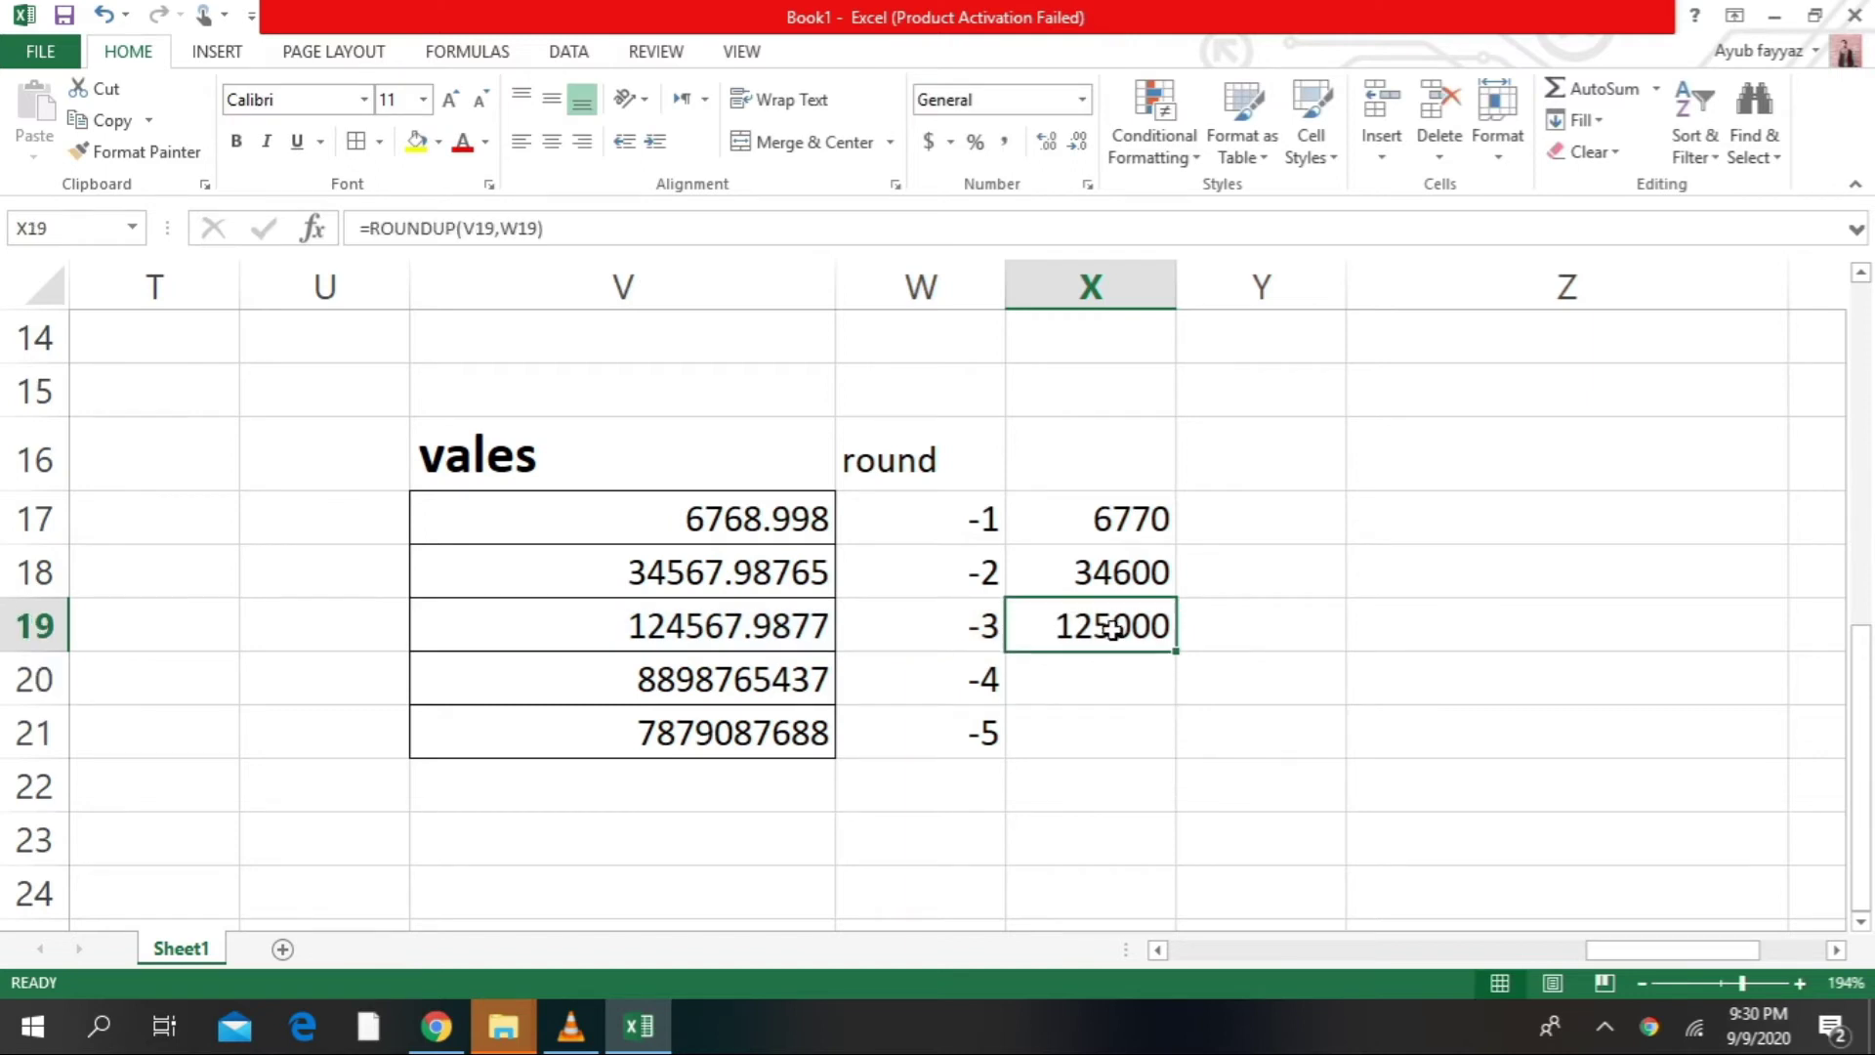
{"action": "left_click", "coordinate": [684, 634]}
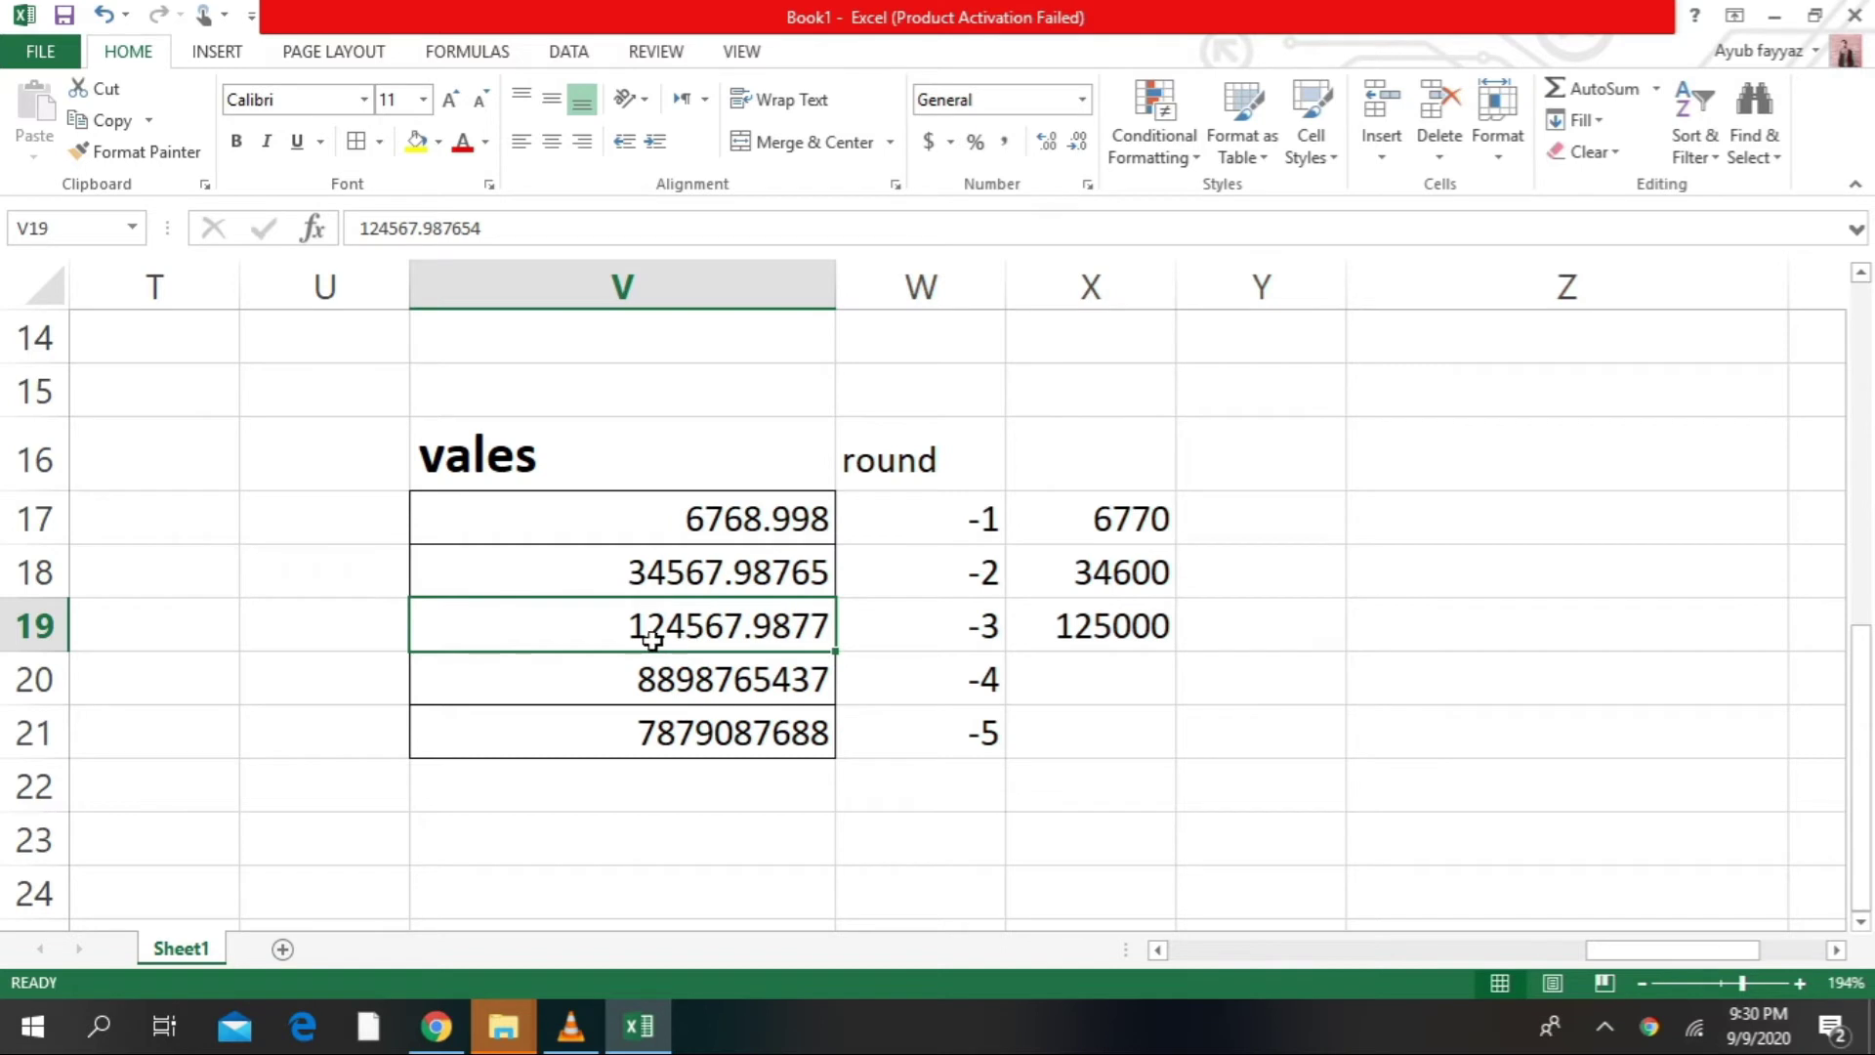
{"action": "left_click", "coordinate": [917, 640]}
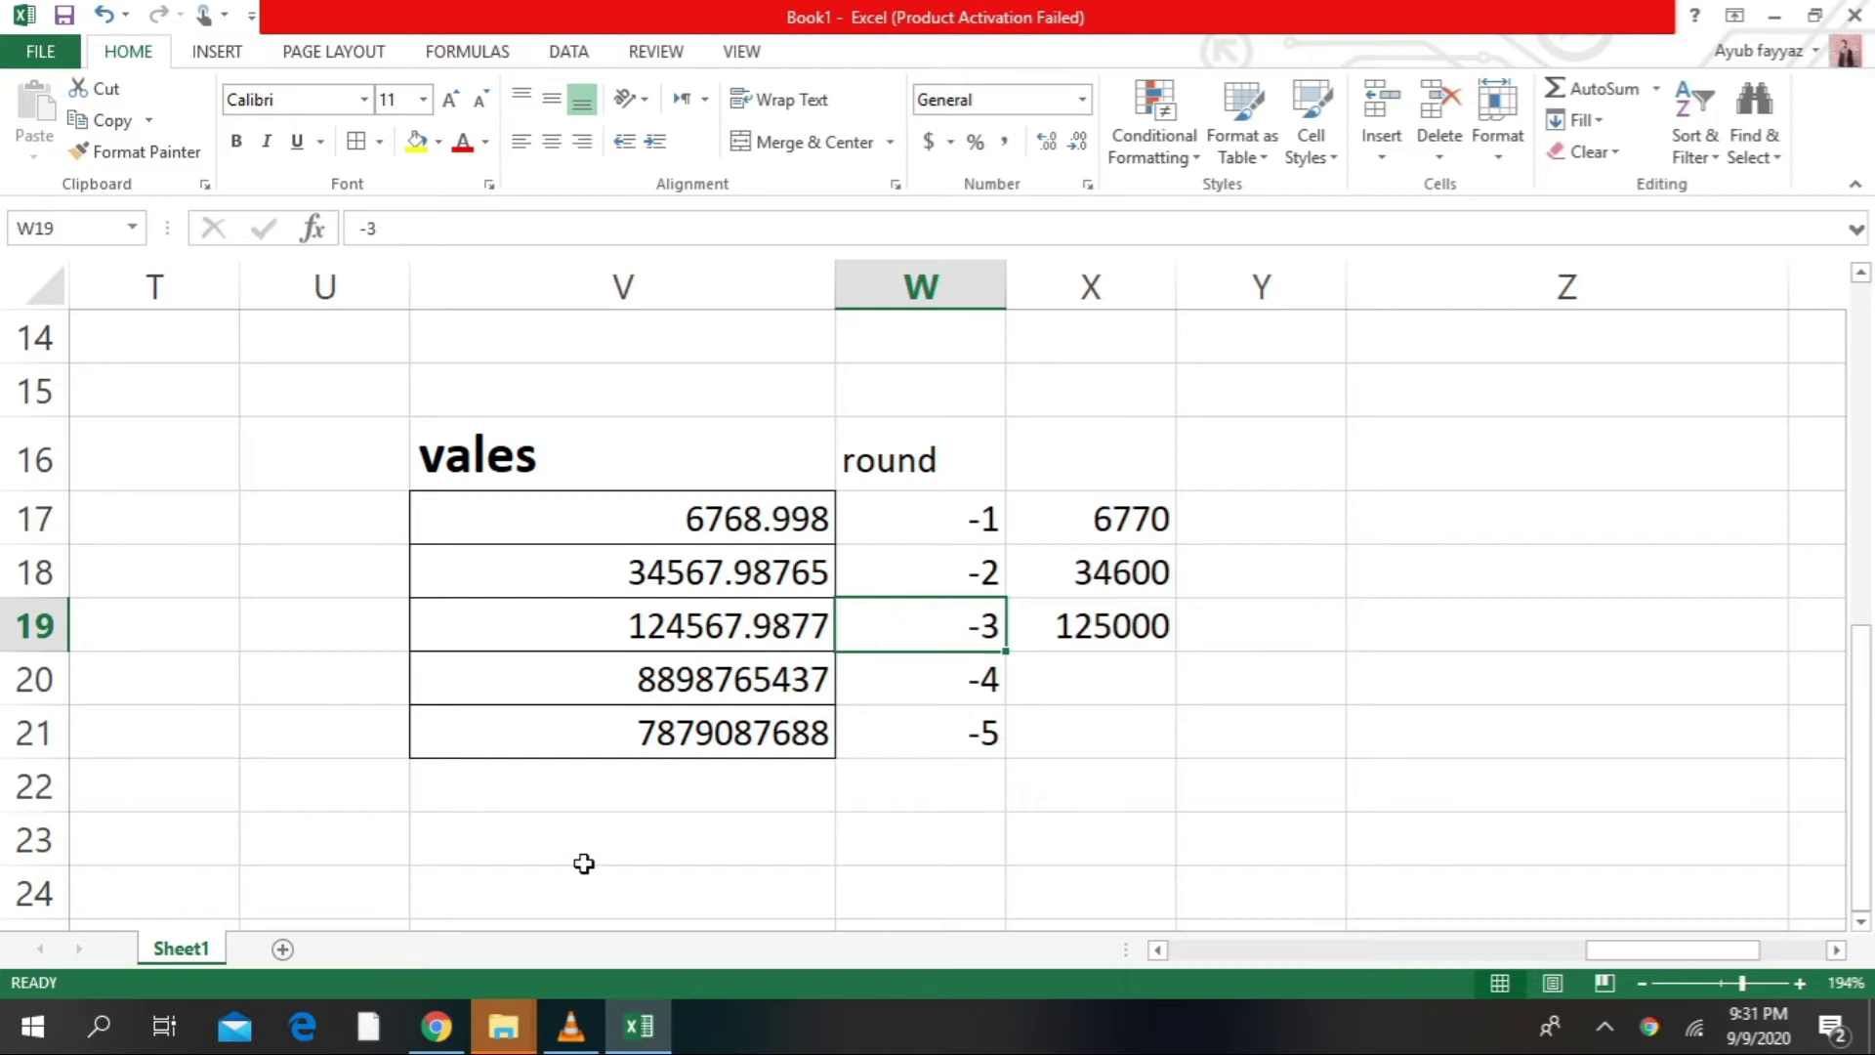
{"action": "left_click", "coordinate": [1120, 676]}
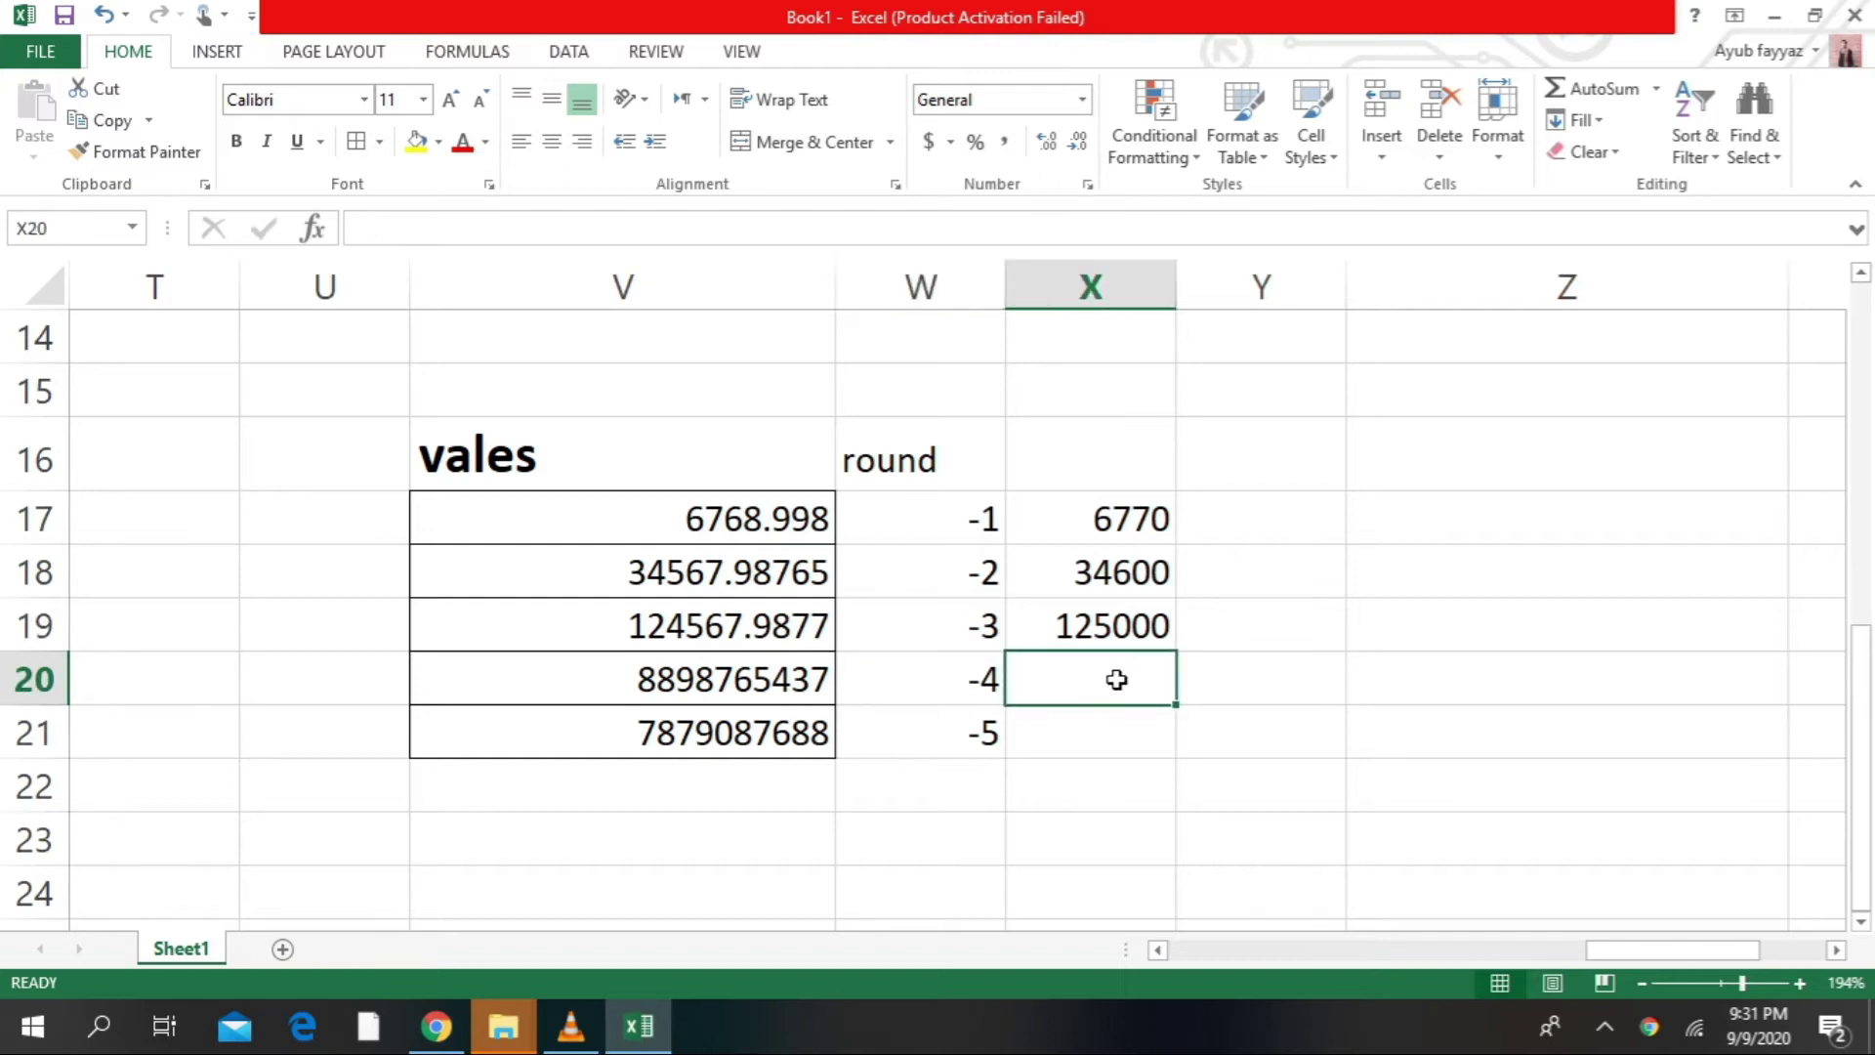
Fill the result cells X17 through X21 with yellow and widen column V
{"action": "left_click_drag", "start_coordinate": [1078, 505], "coordinate": [1084, 718]}
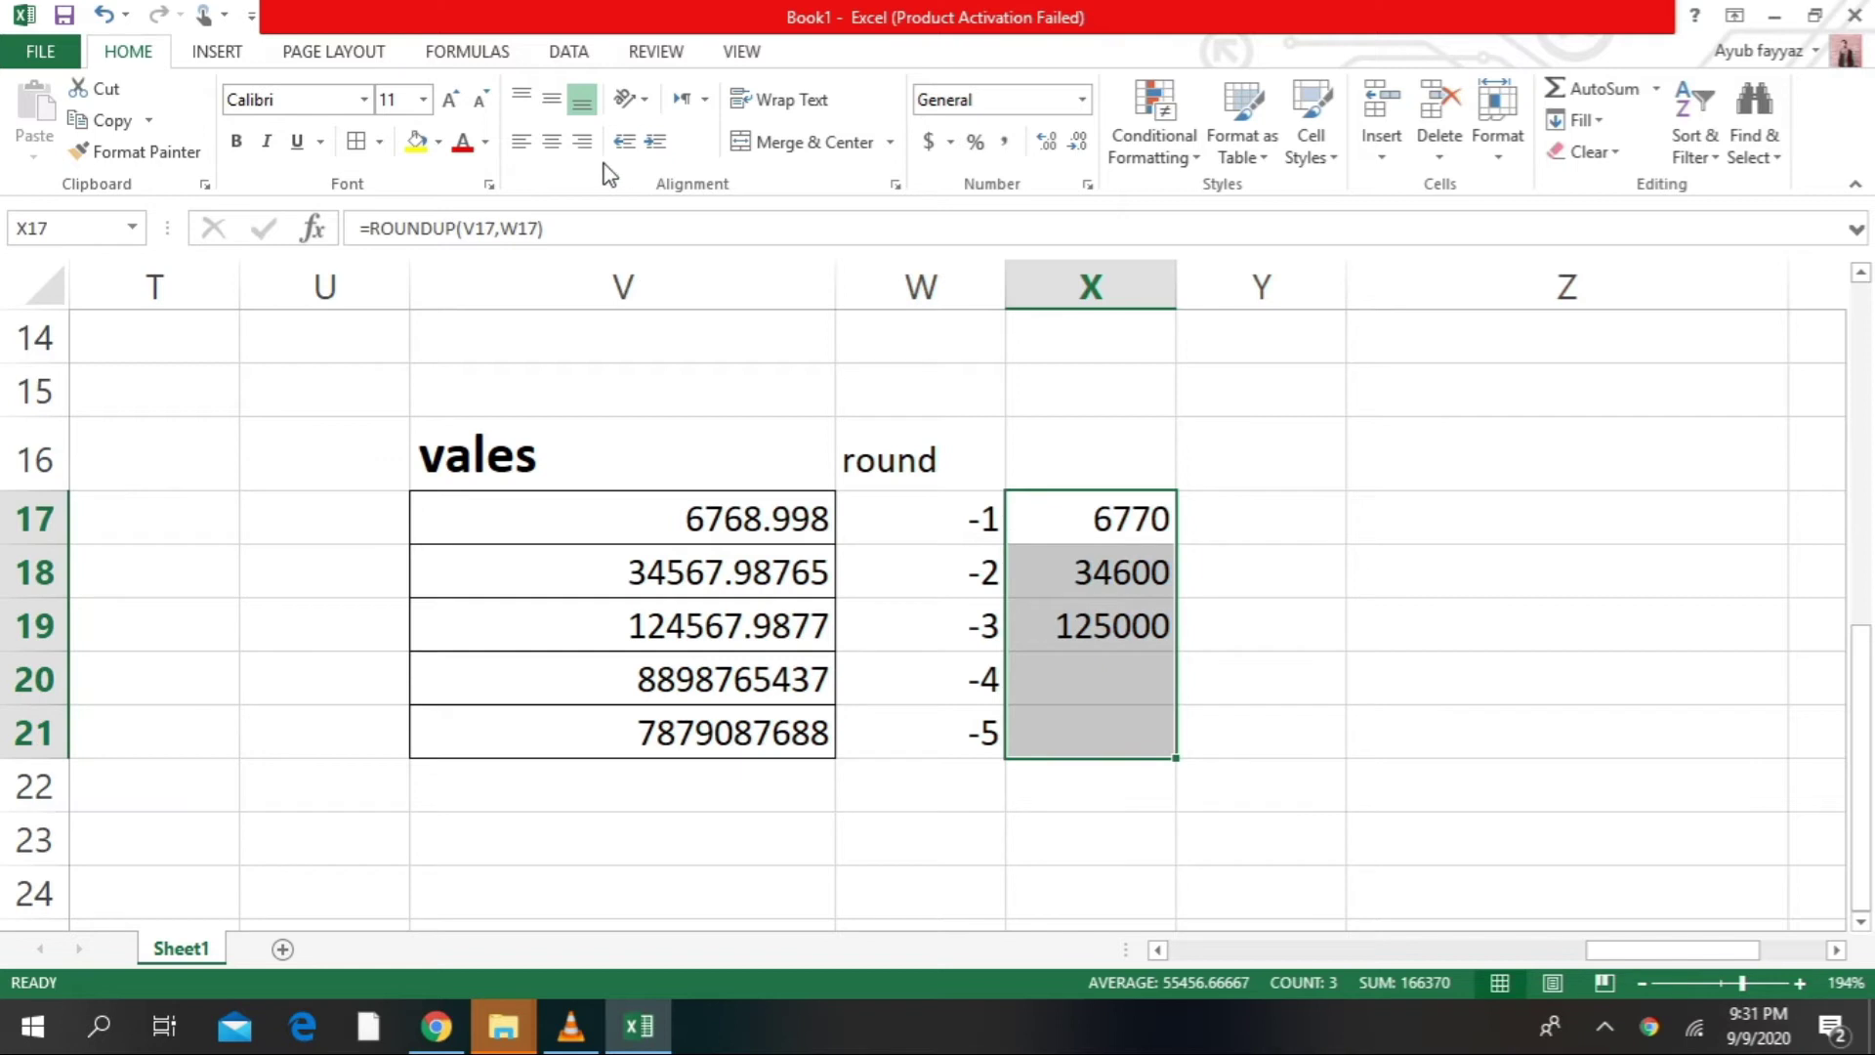
{"action": "left_click", "coordinate": [439, 141]}
{"action": "left_click", "coordinate": [458, 384]}
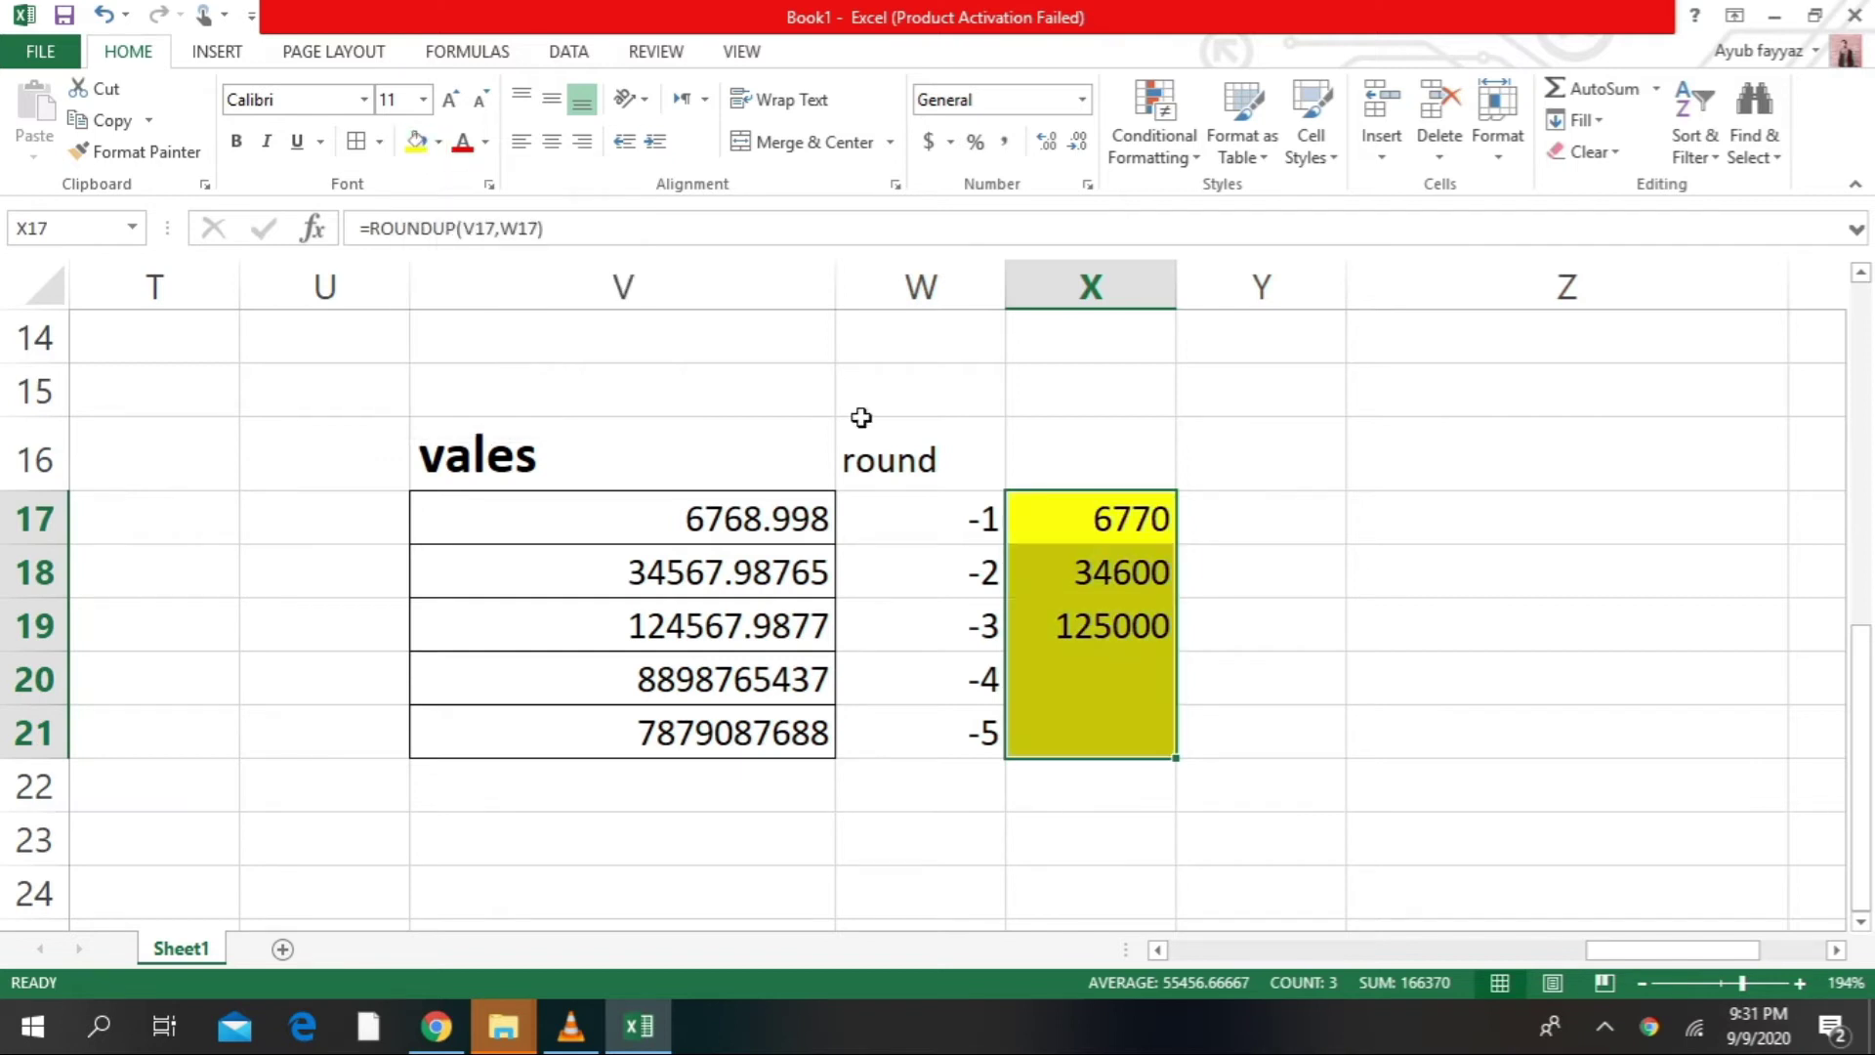
{"action": "left_click", "coordinate": [1090, 658]}
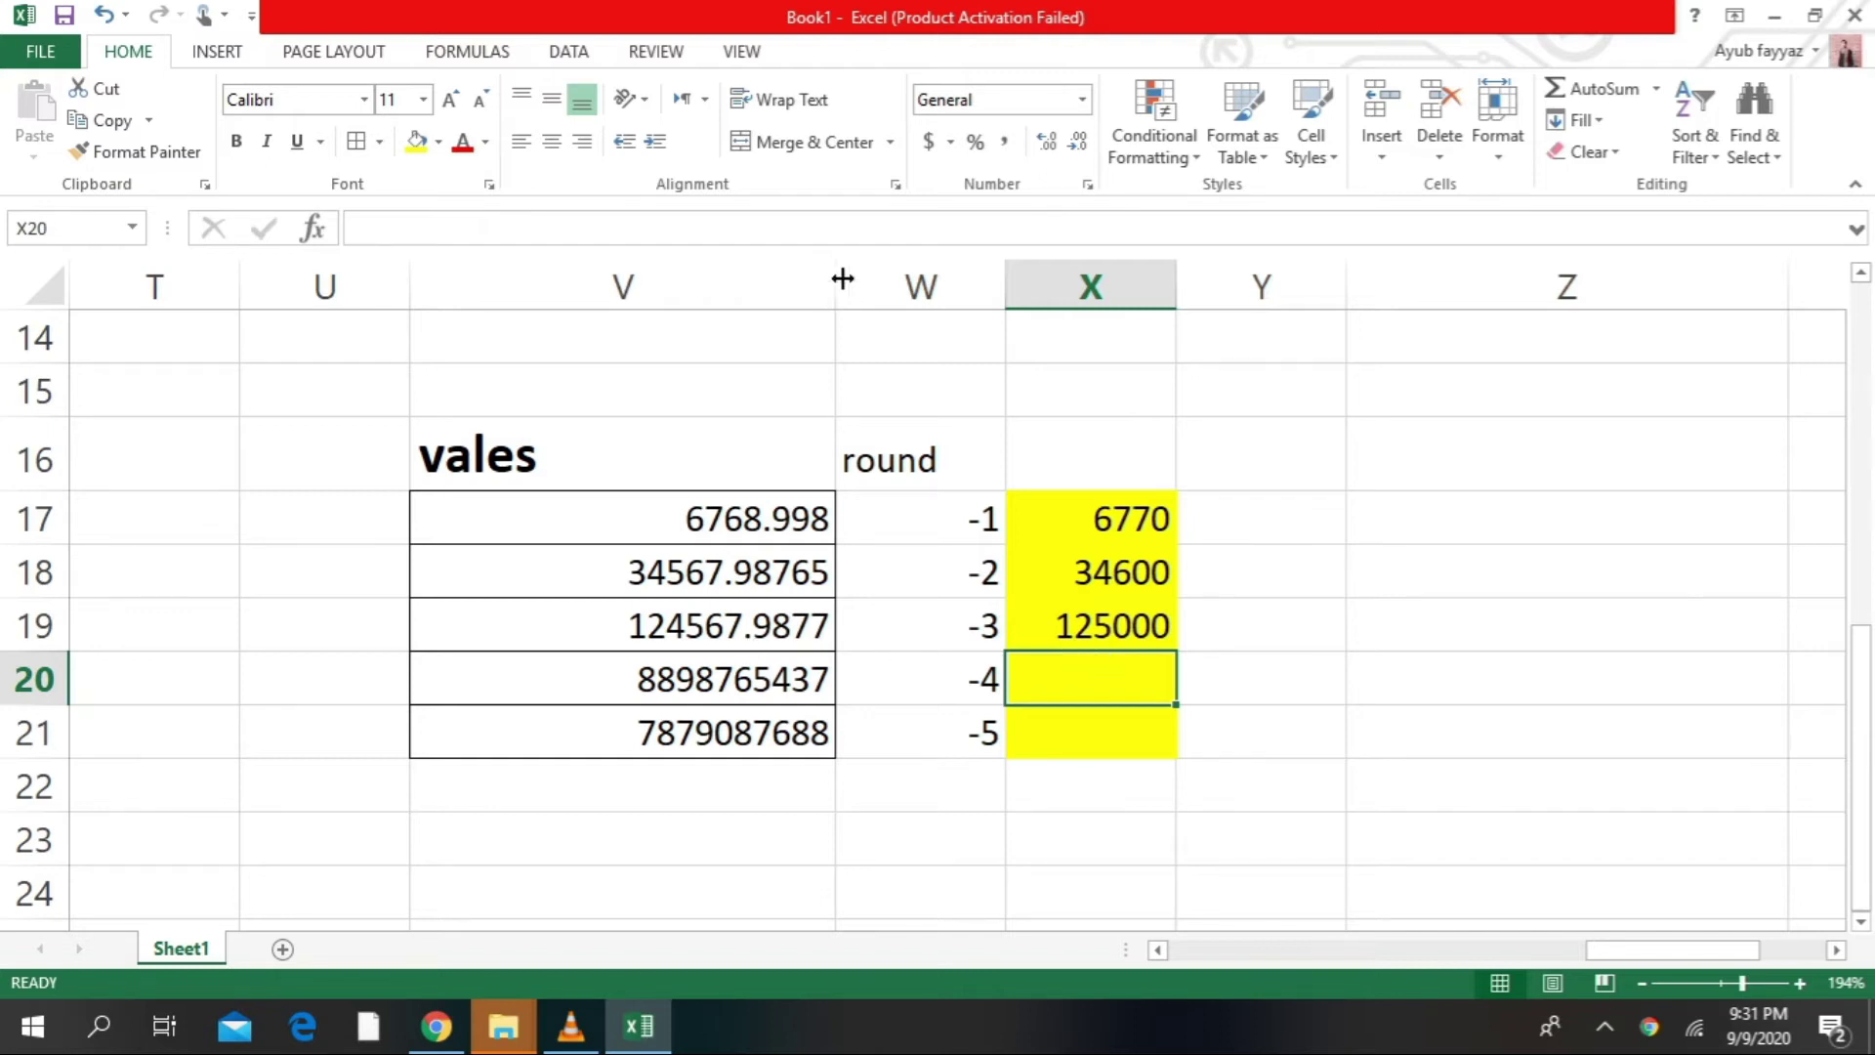
{"action": "left_click_drag", "start_coordinate": [830, 280], "coordinate": [1143, 285]}
Replace the fourth value, in cell V20, with 77654678.8765
{"action": "left_click", "coordinate": [1040, 676]}
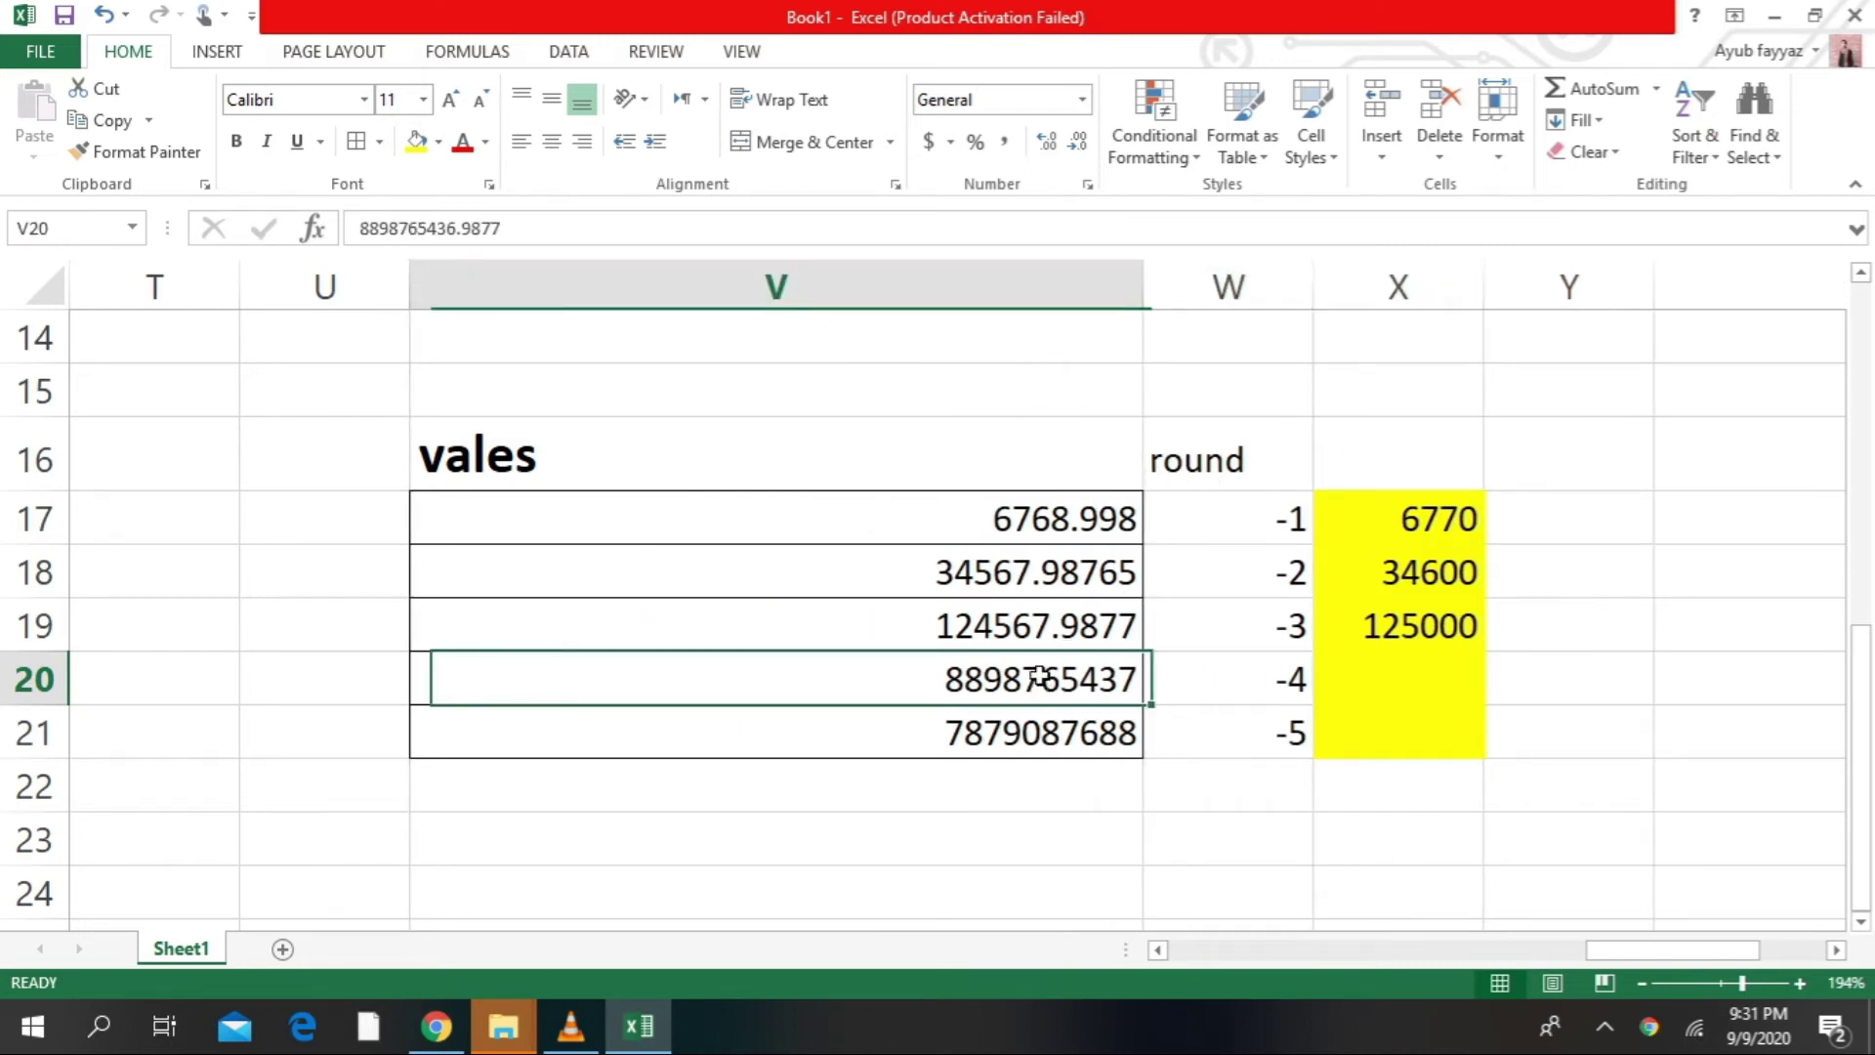
{"action": "type", "text": "7765"}
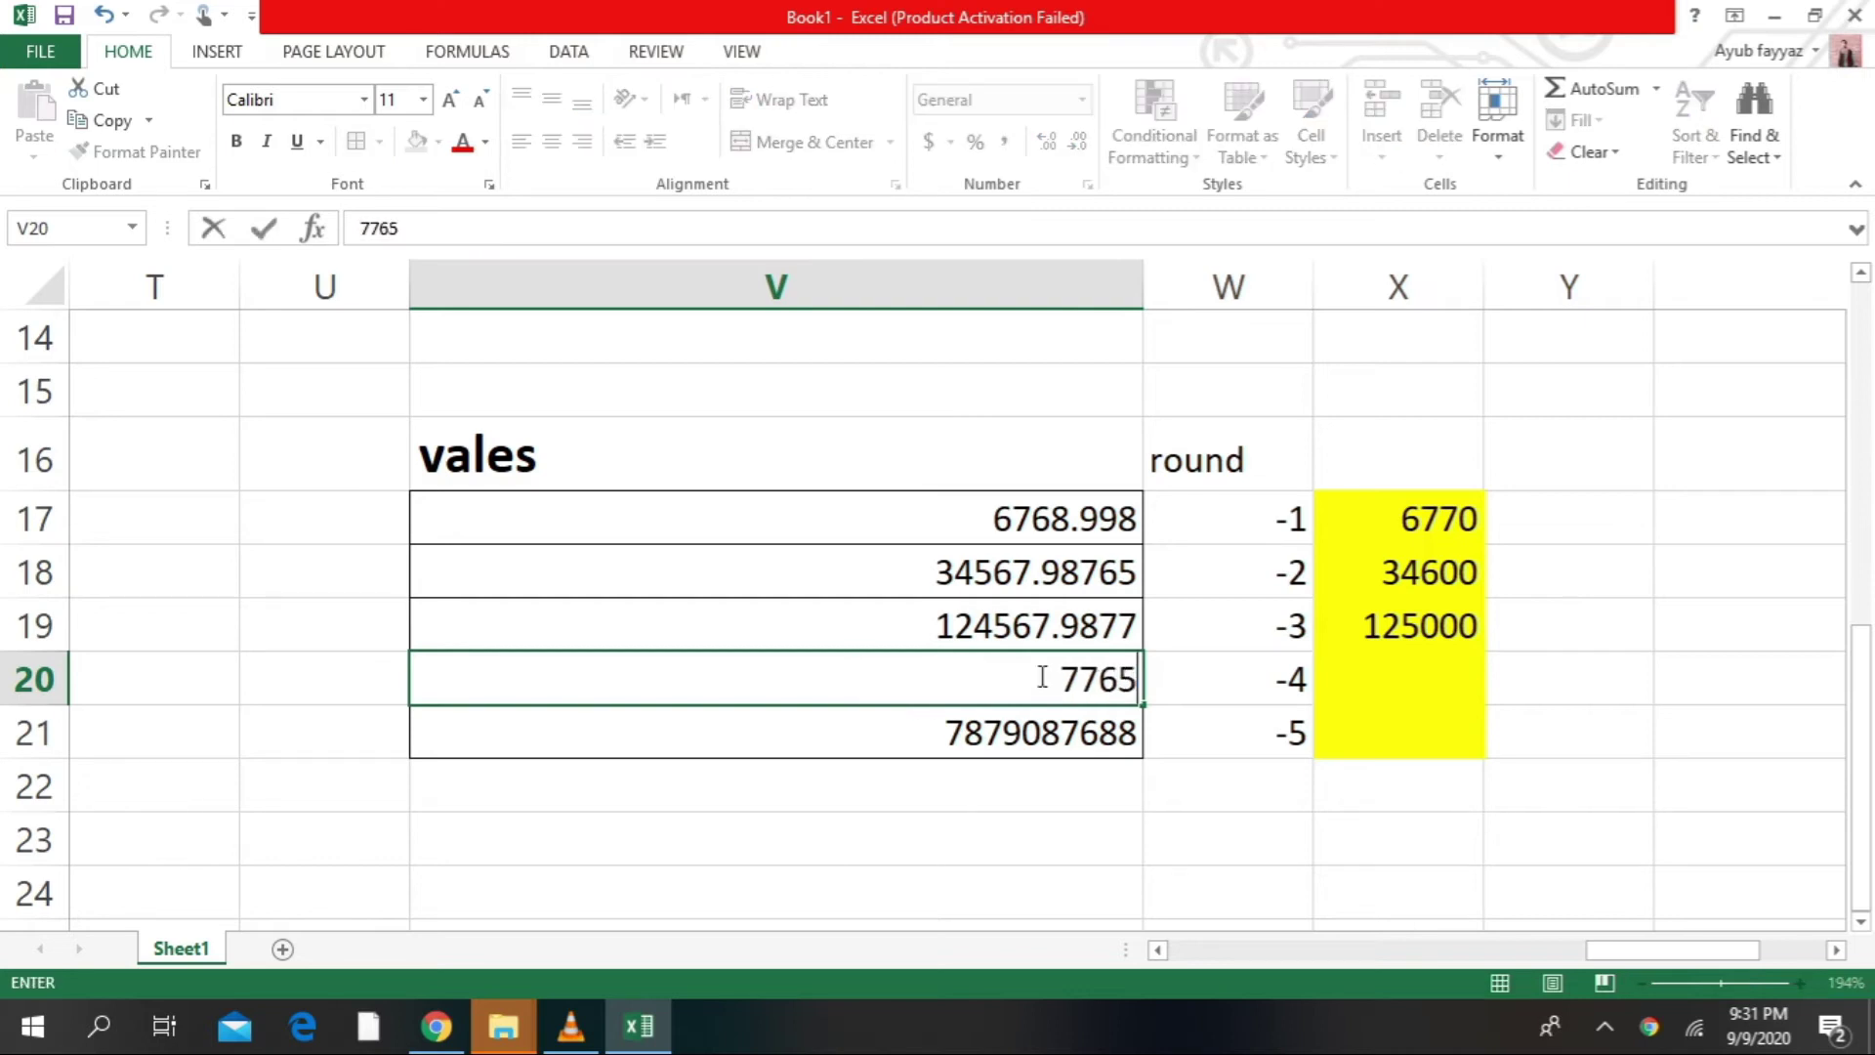
{"action": "type", "text": "4678"}
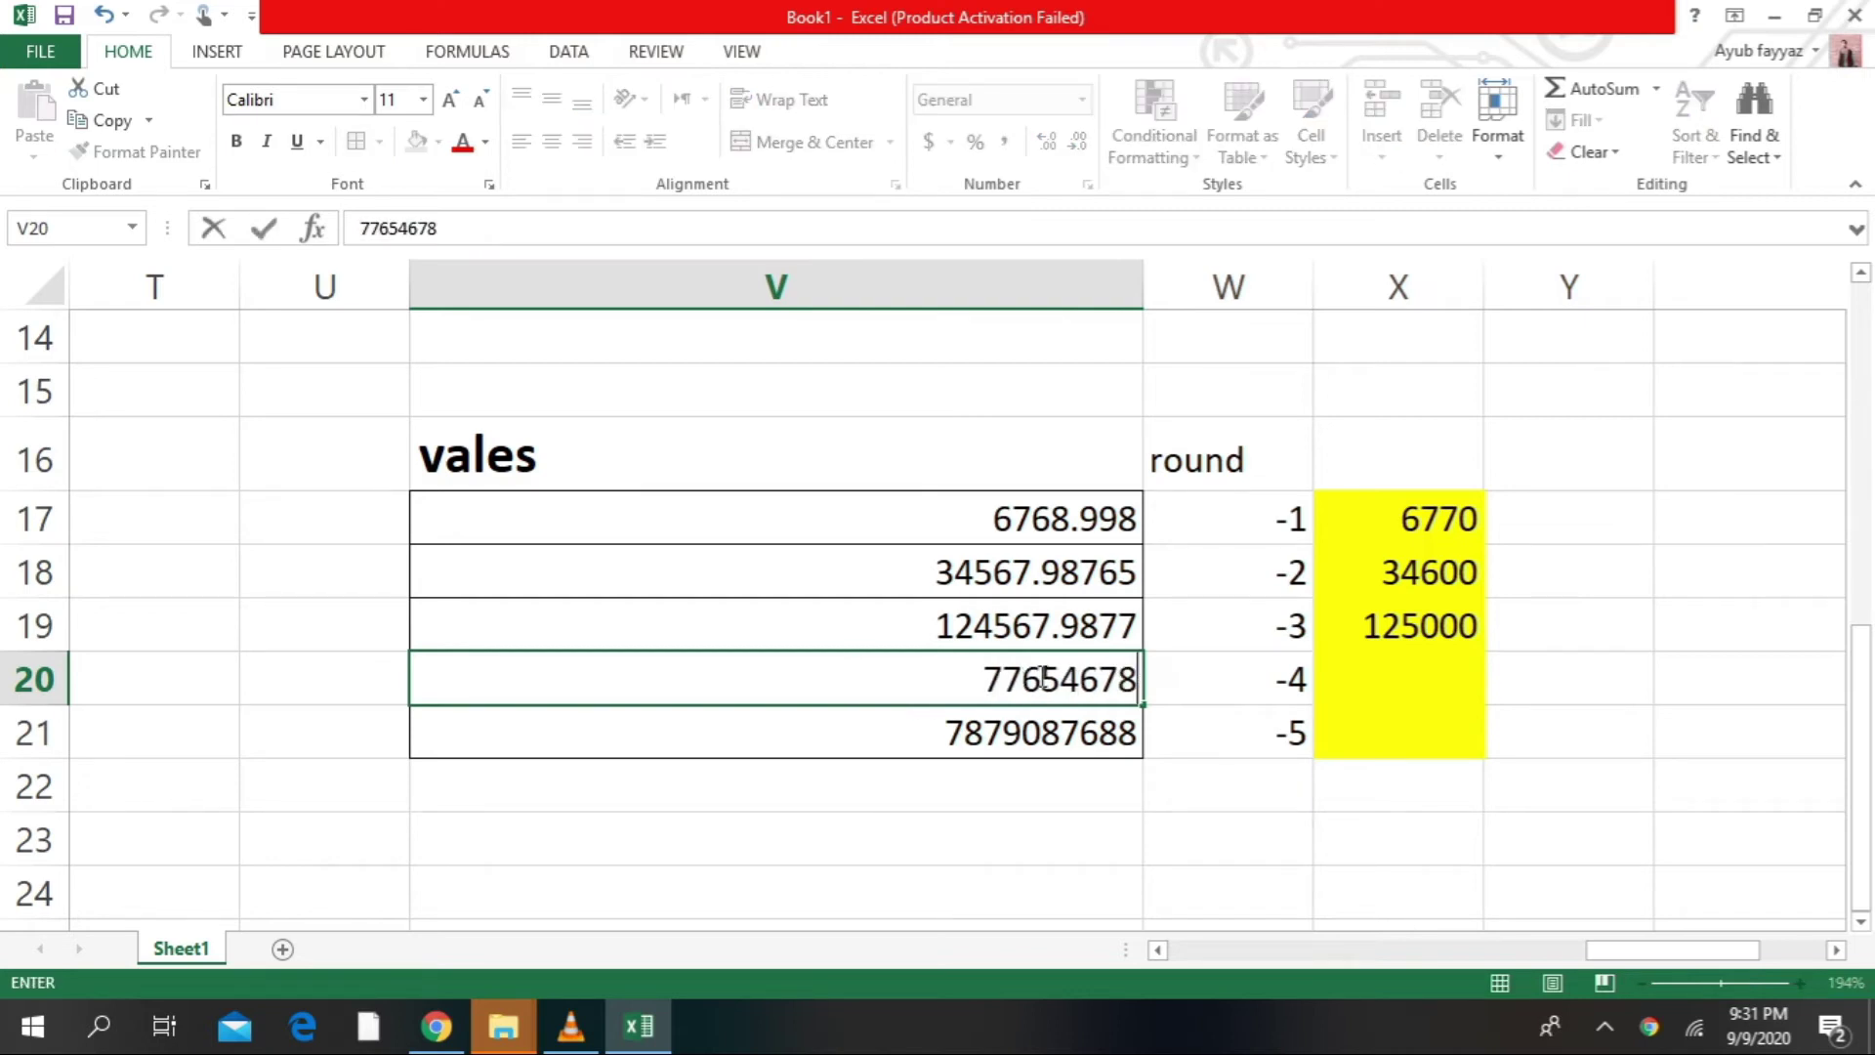
{"action": "type", "text": ".8765"}
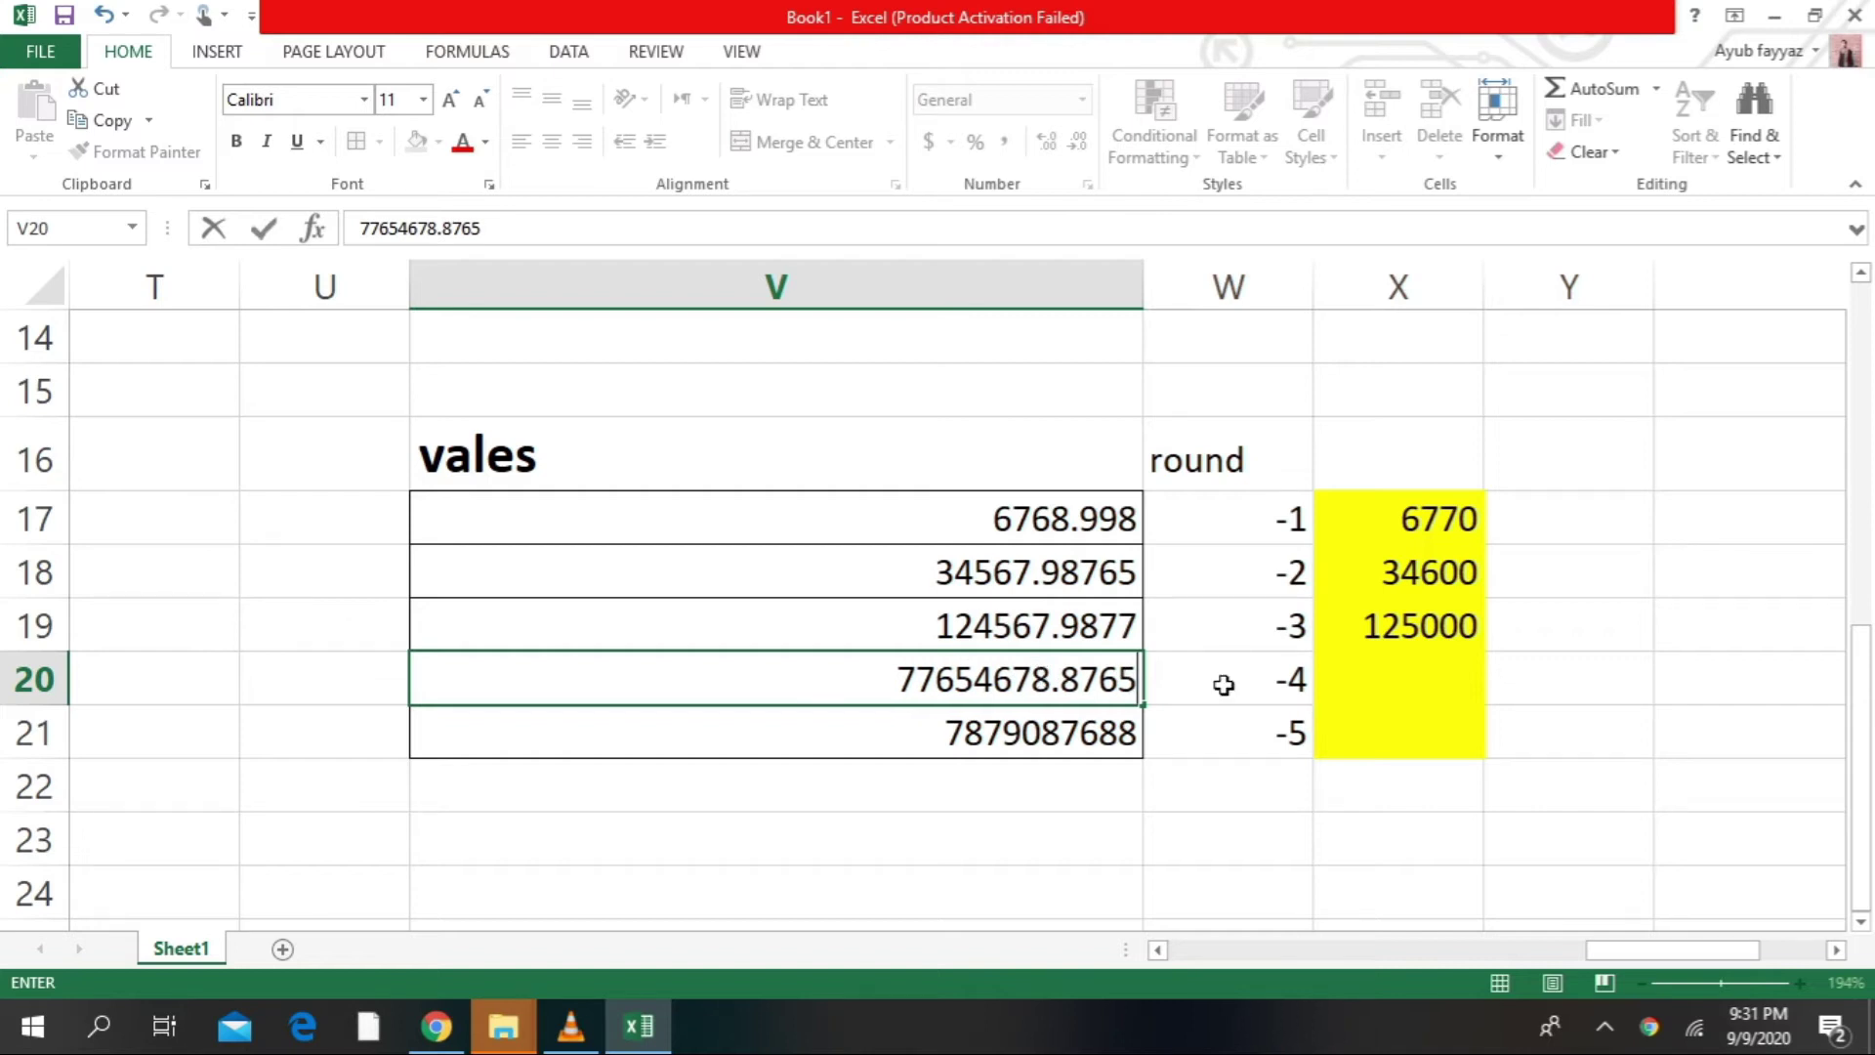
Enter =ROUNDUP(V20,W20) in cell X20 to round up the fourth value by its digit count
{"action": "left_click", "coordinate": [1382, 691]}
{"action": "type", "text": "="}
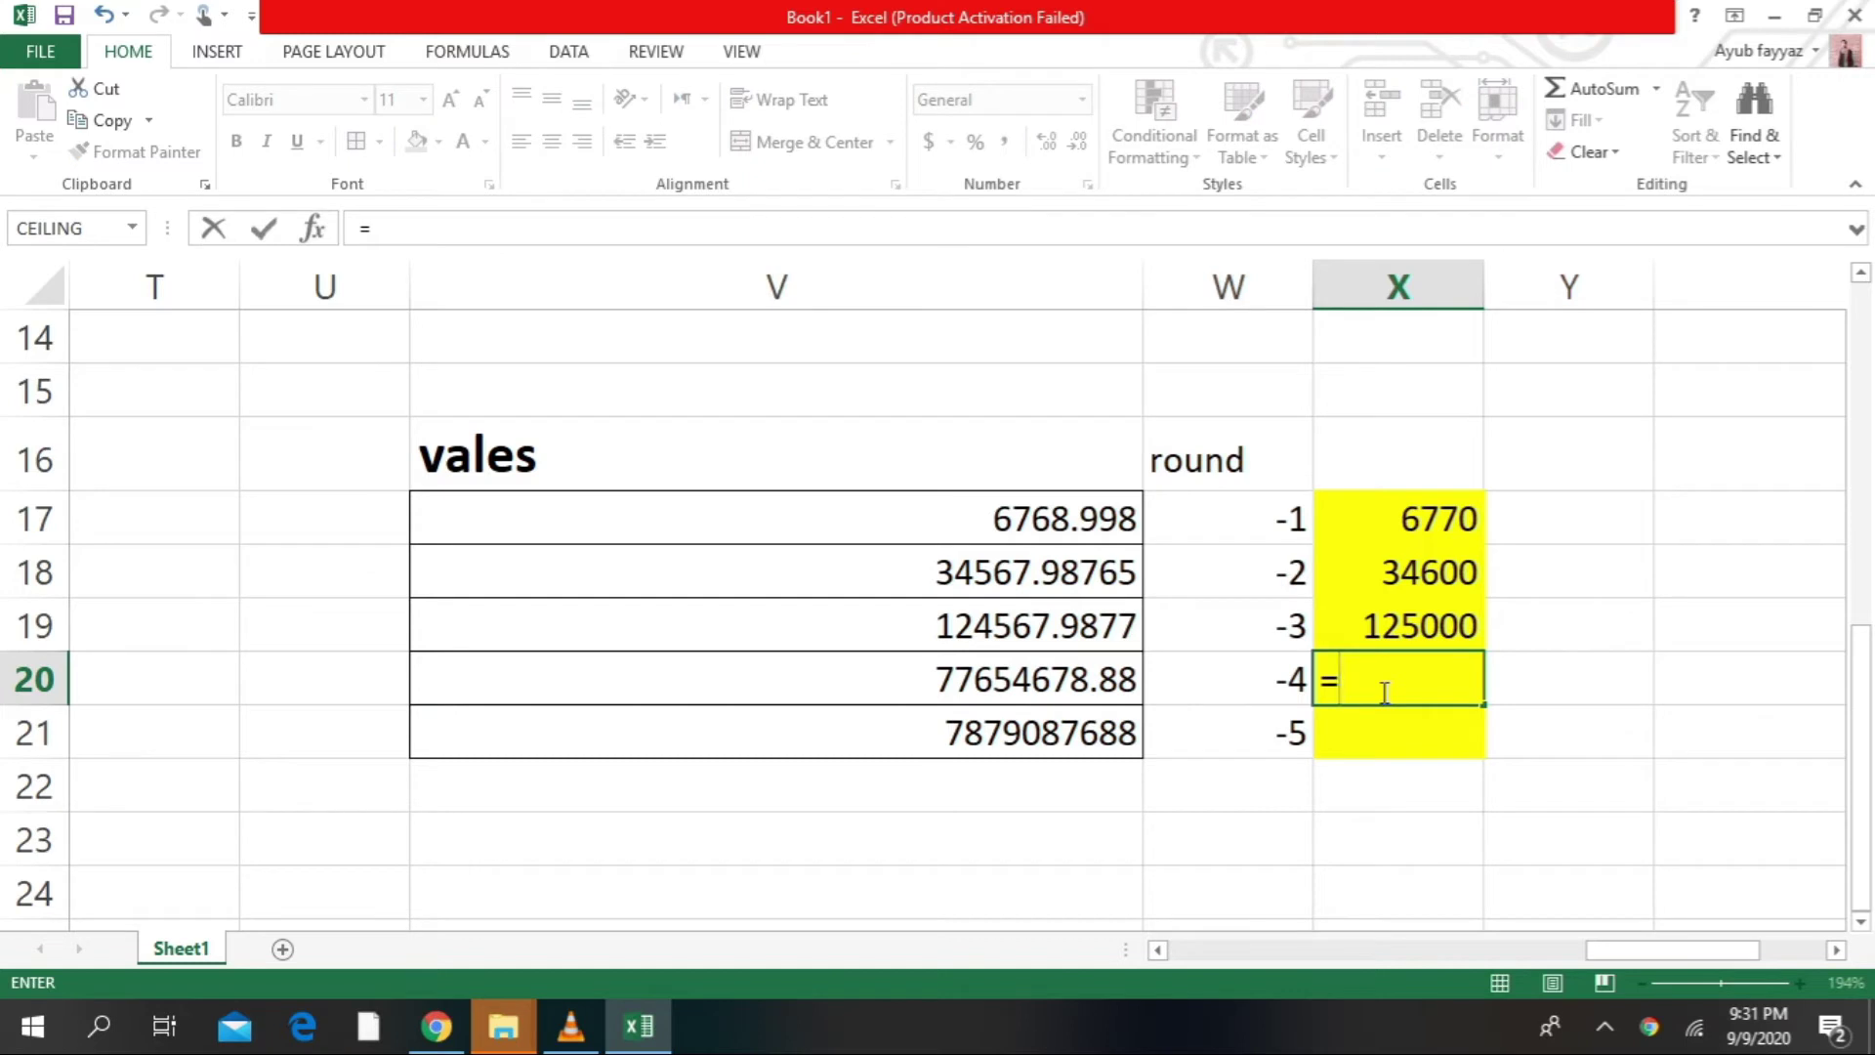
{"action": "type", "text": "rou"}
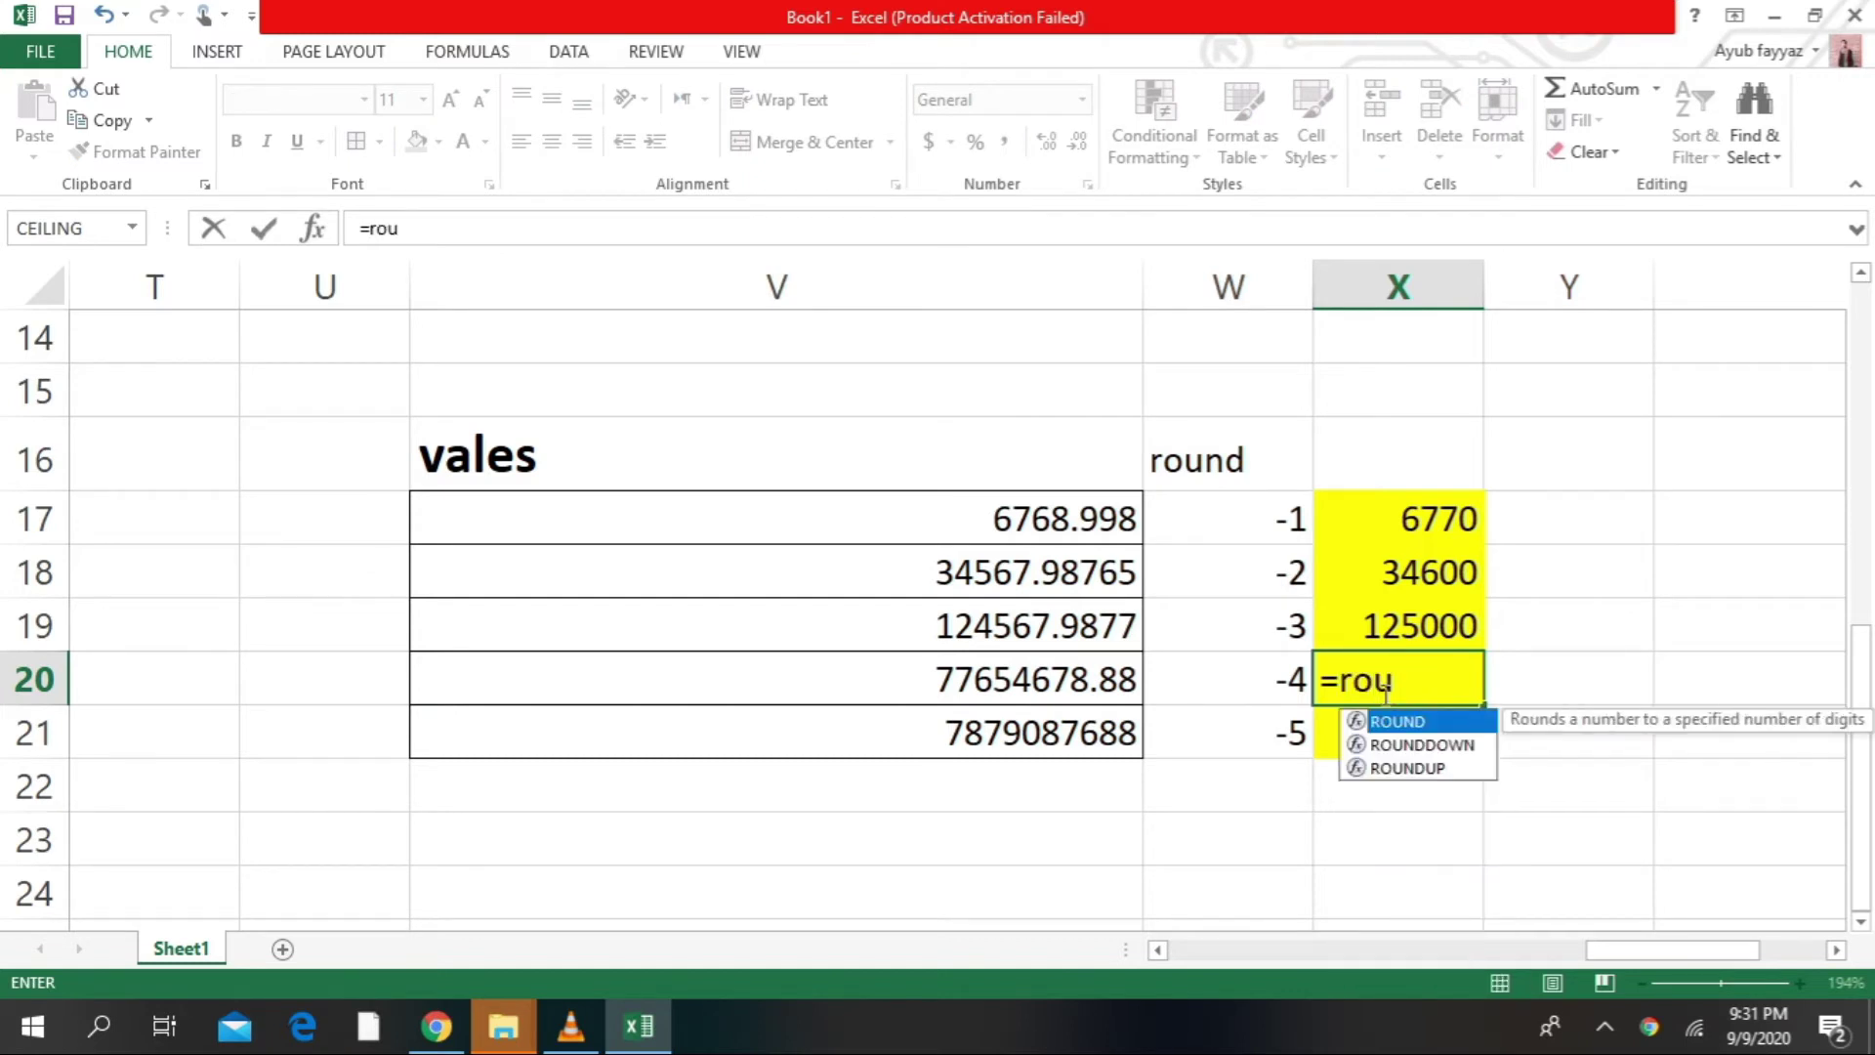
{"action": "double_click", "coordinate": [1406, 769]}
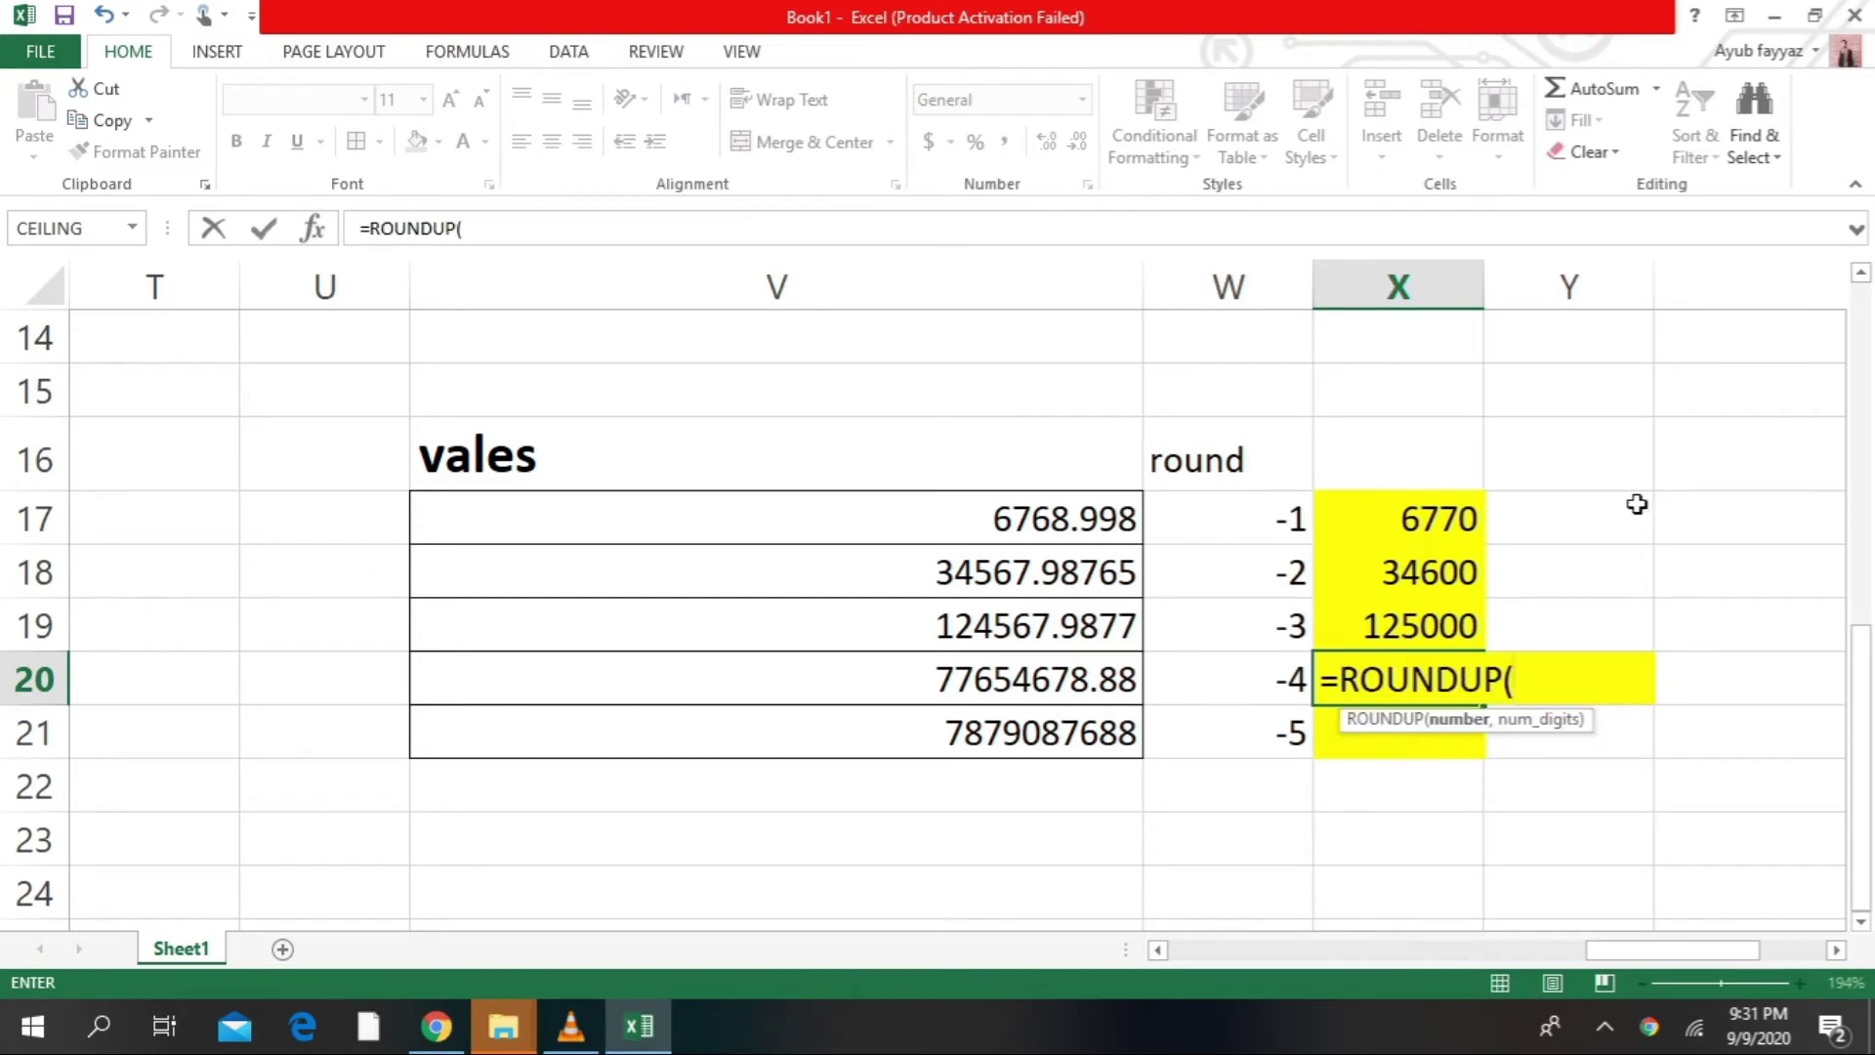
{"action": "left_click", "coordinate": [1094, 683]}
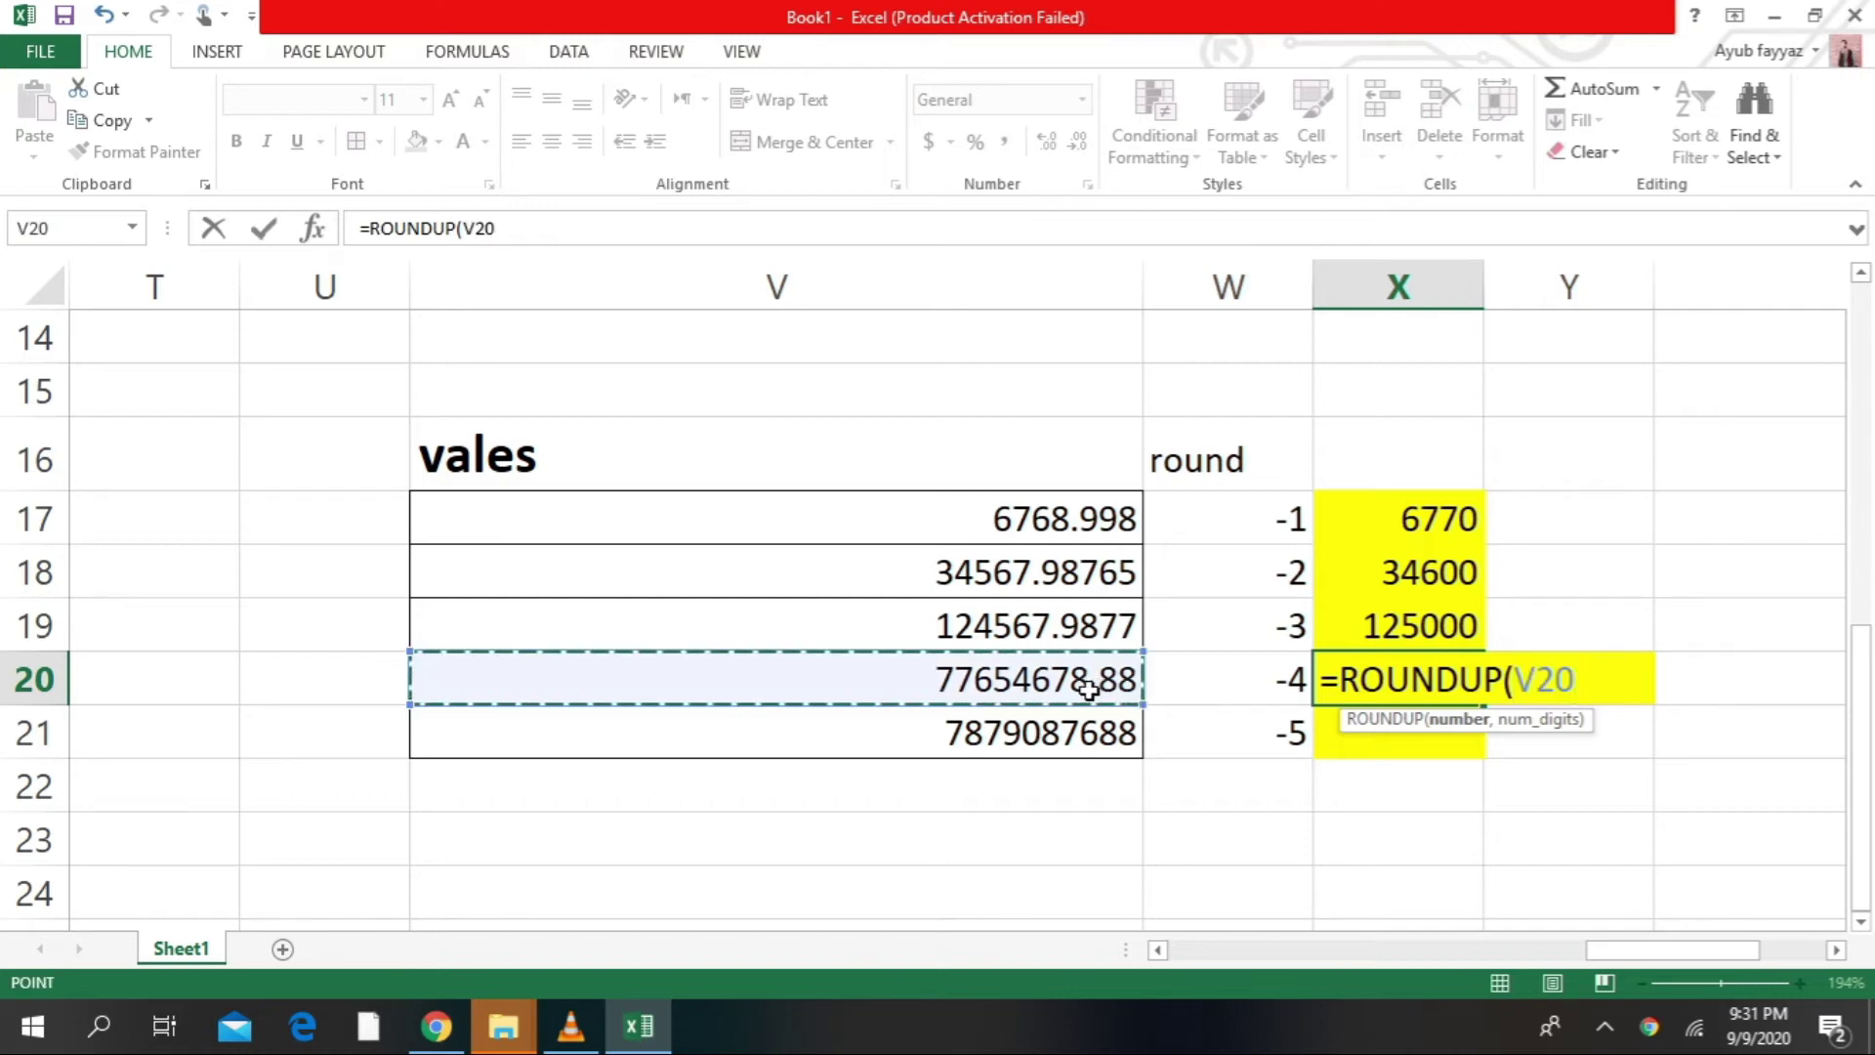
{"action": "type", "text": ","}
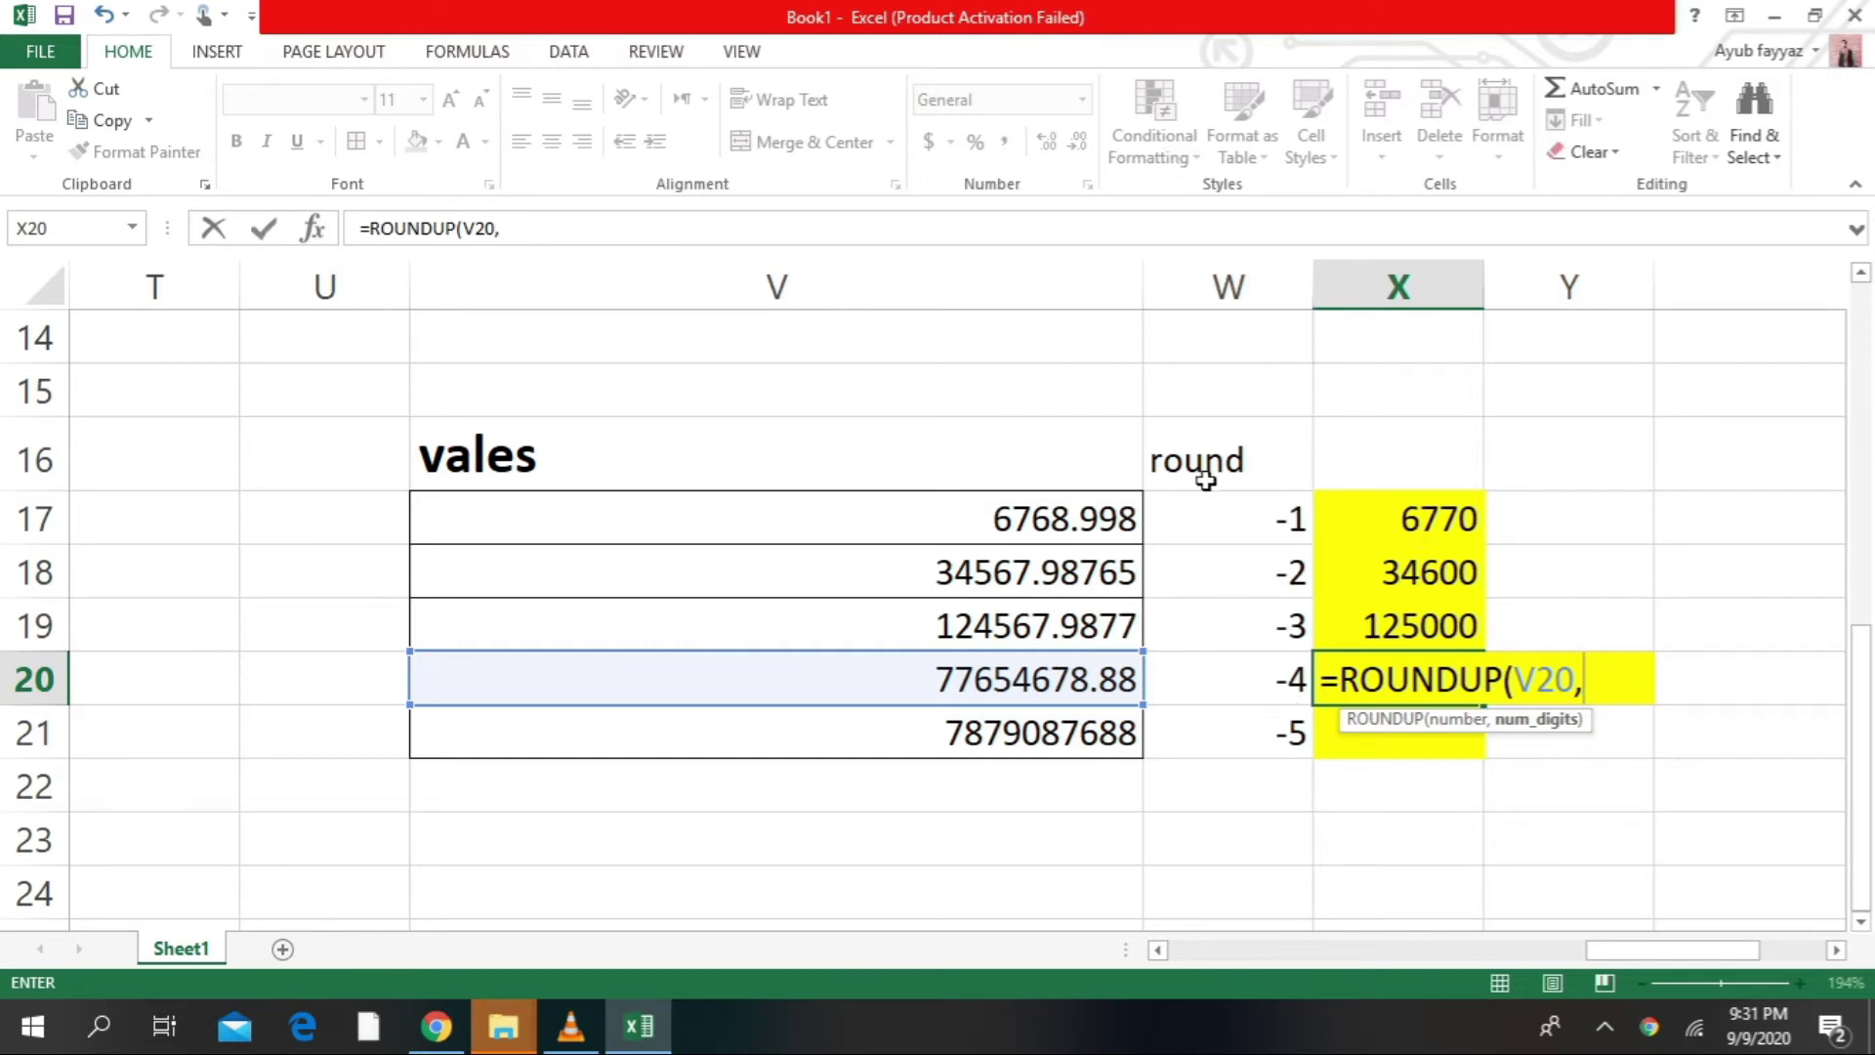
{"action": "left_click", "coordinate": [1261, 690]}
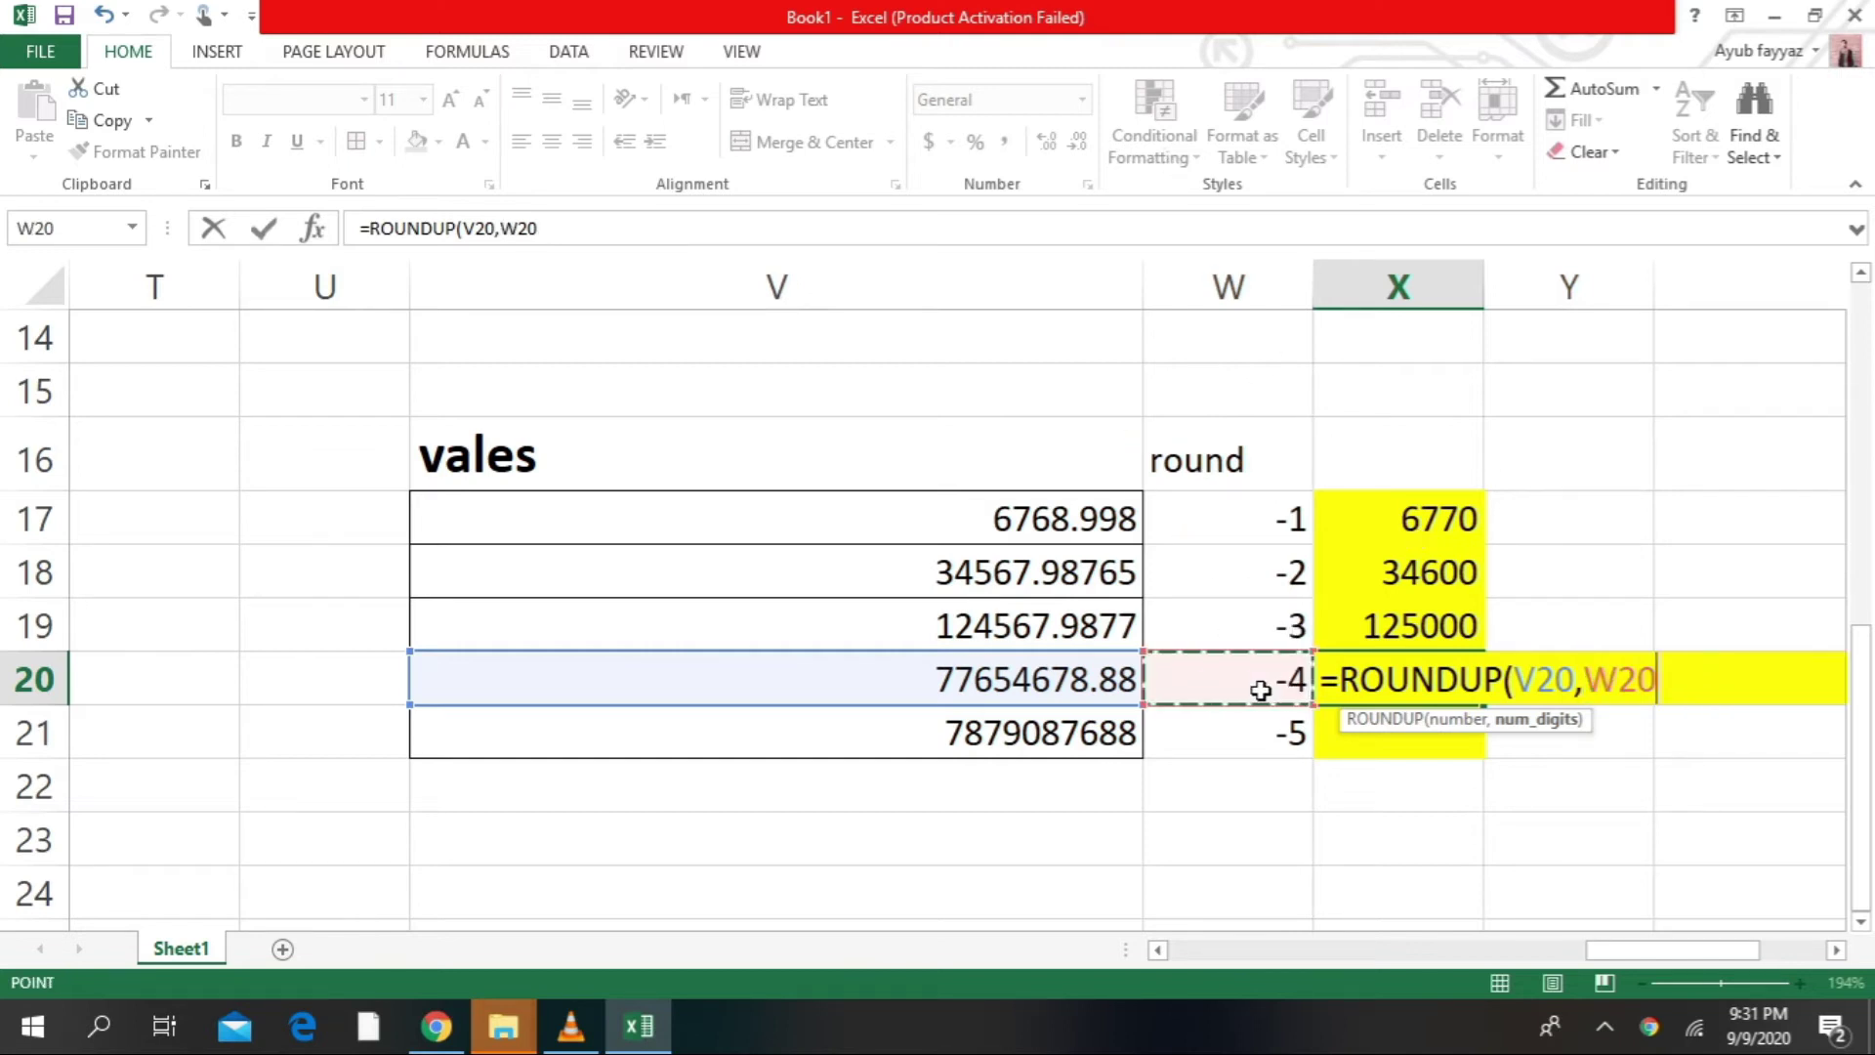
{"action": "key", "text": "Return"}
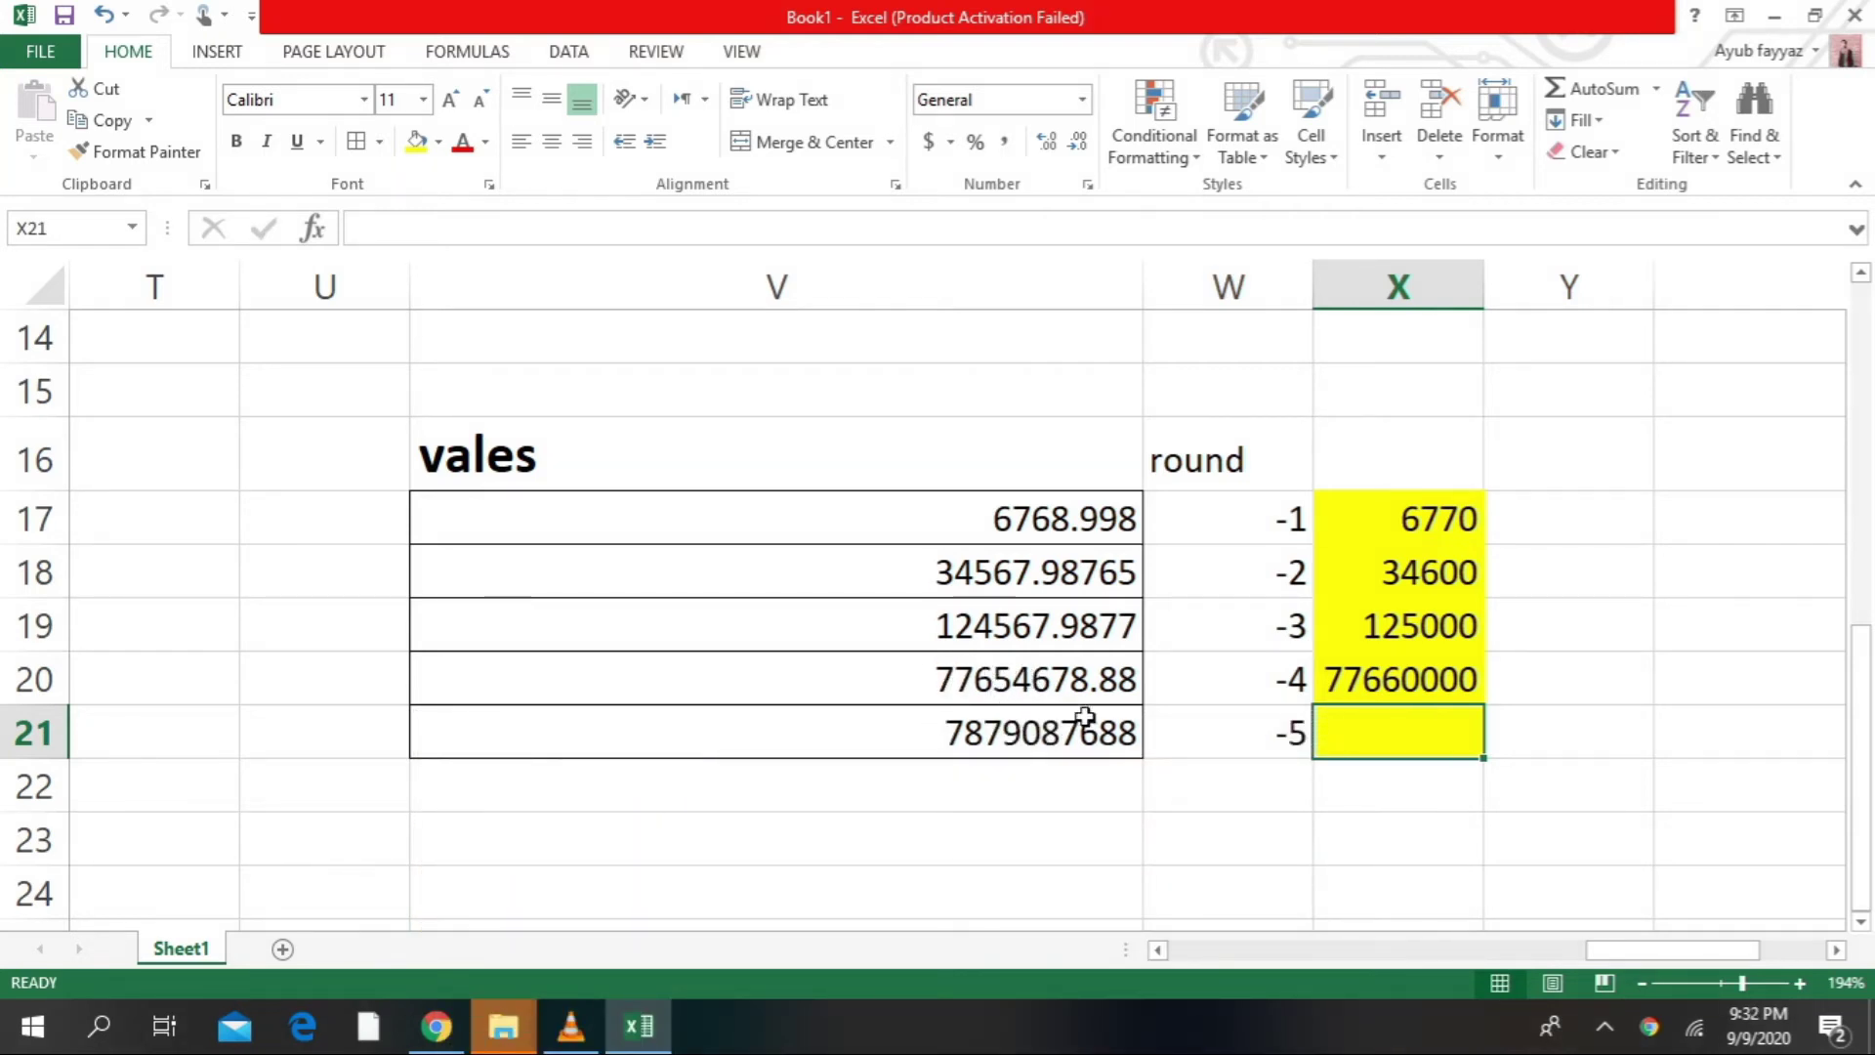
{"action": "left_click", "coordinate": [1082, 682]}
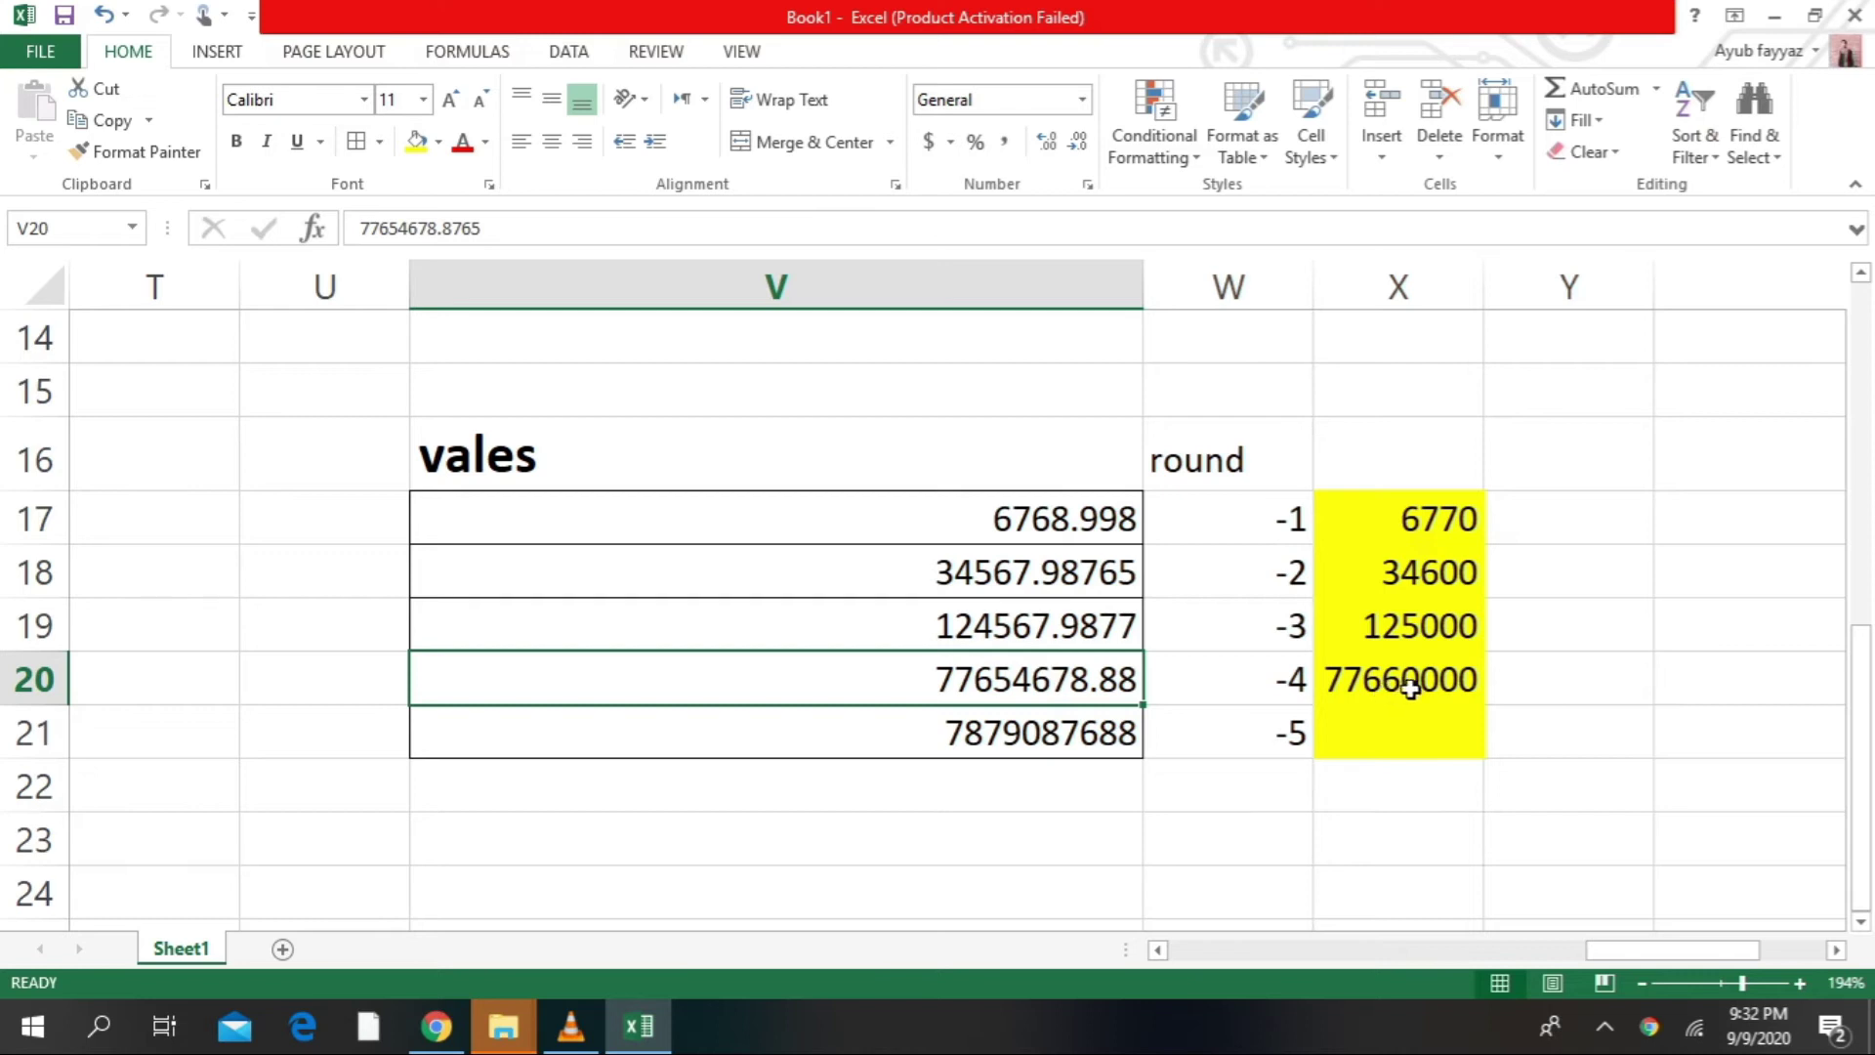
{"action": "double_click", "coordinate": [1071, 681]}
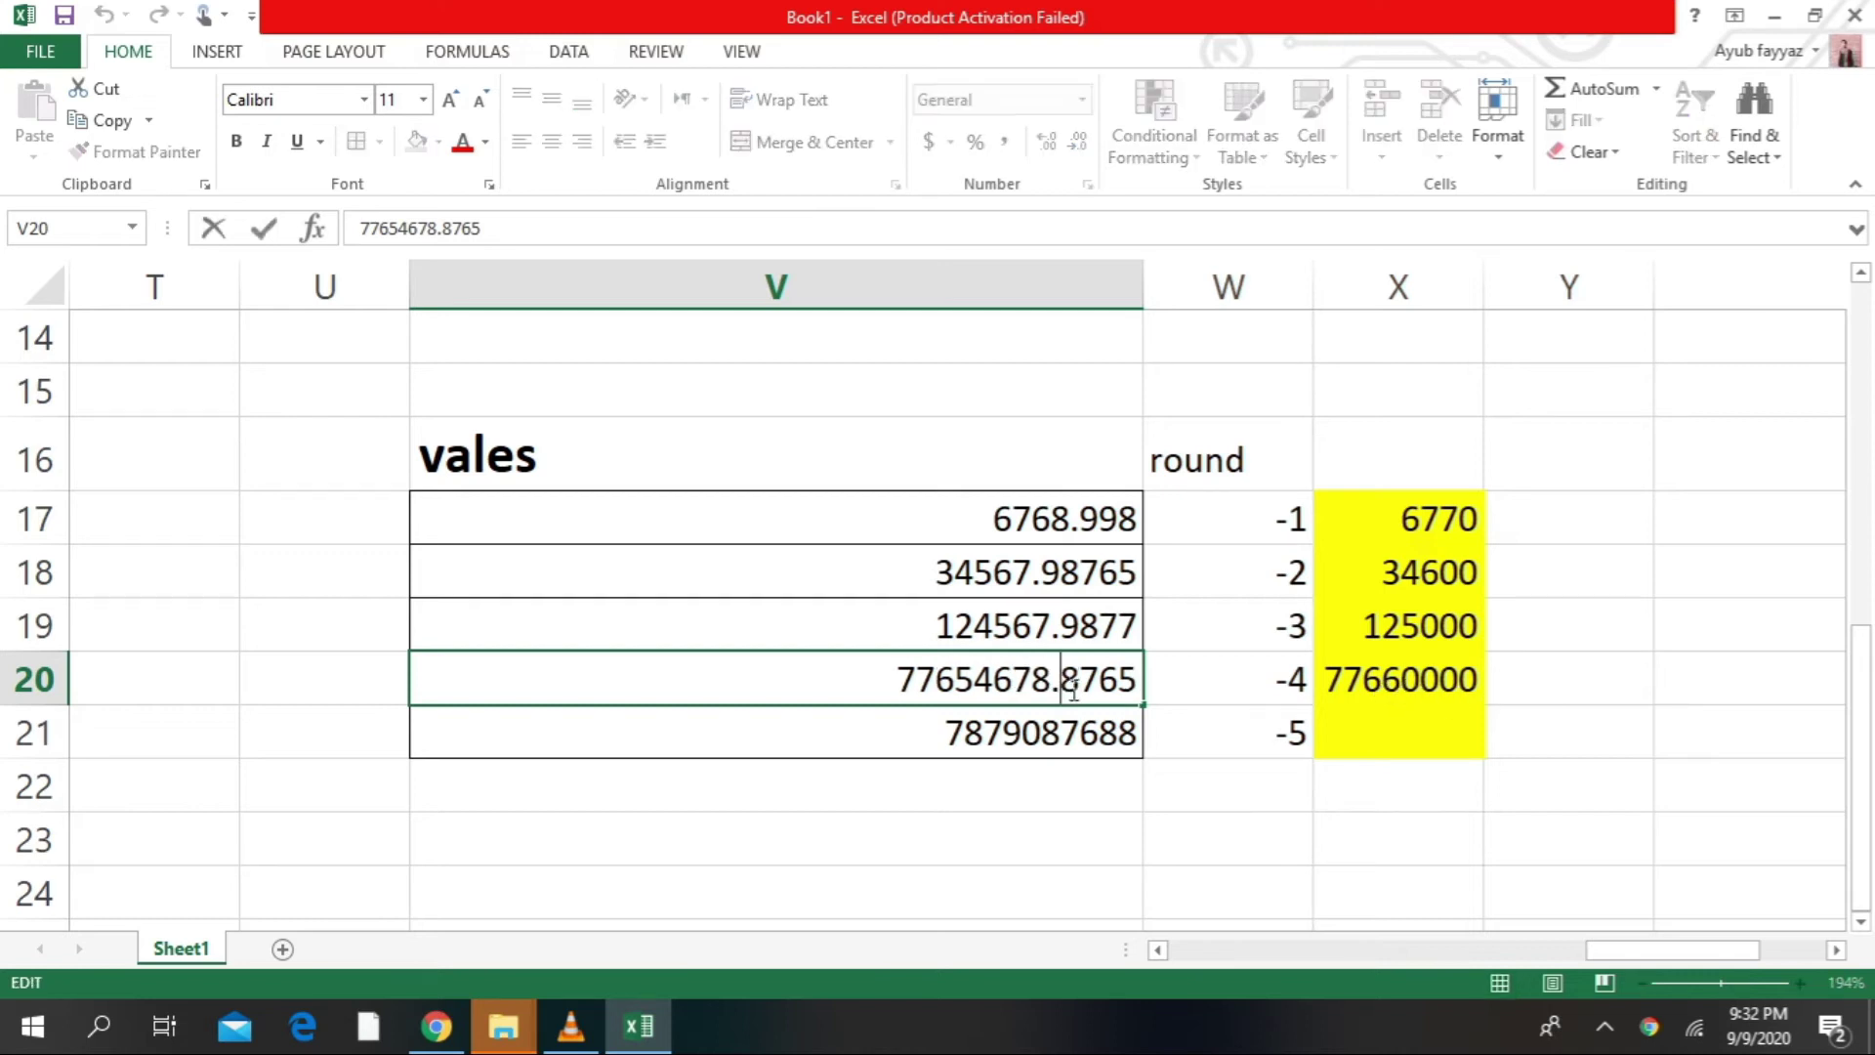
{"action": "double_click", "coordinate": [1394, 746]}
{"action": "key", "text": "Escape"}
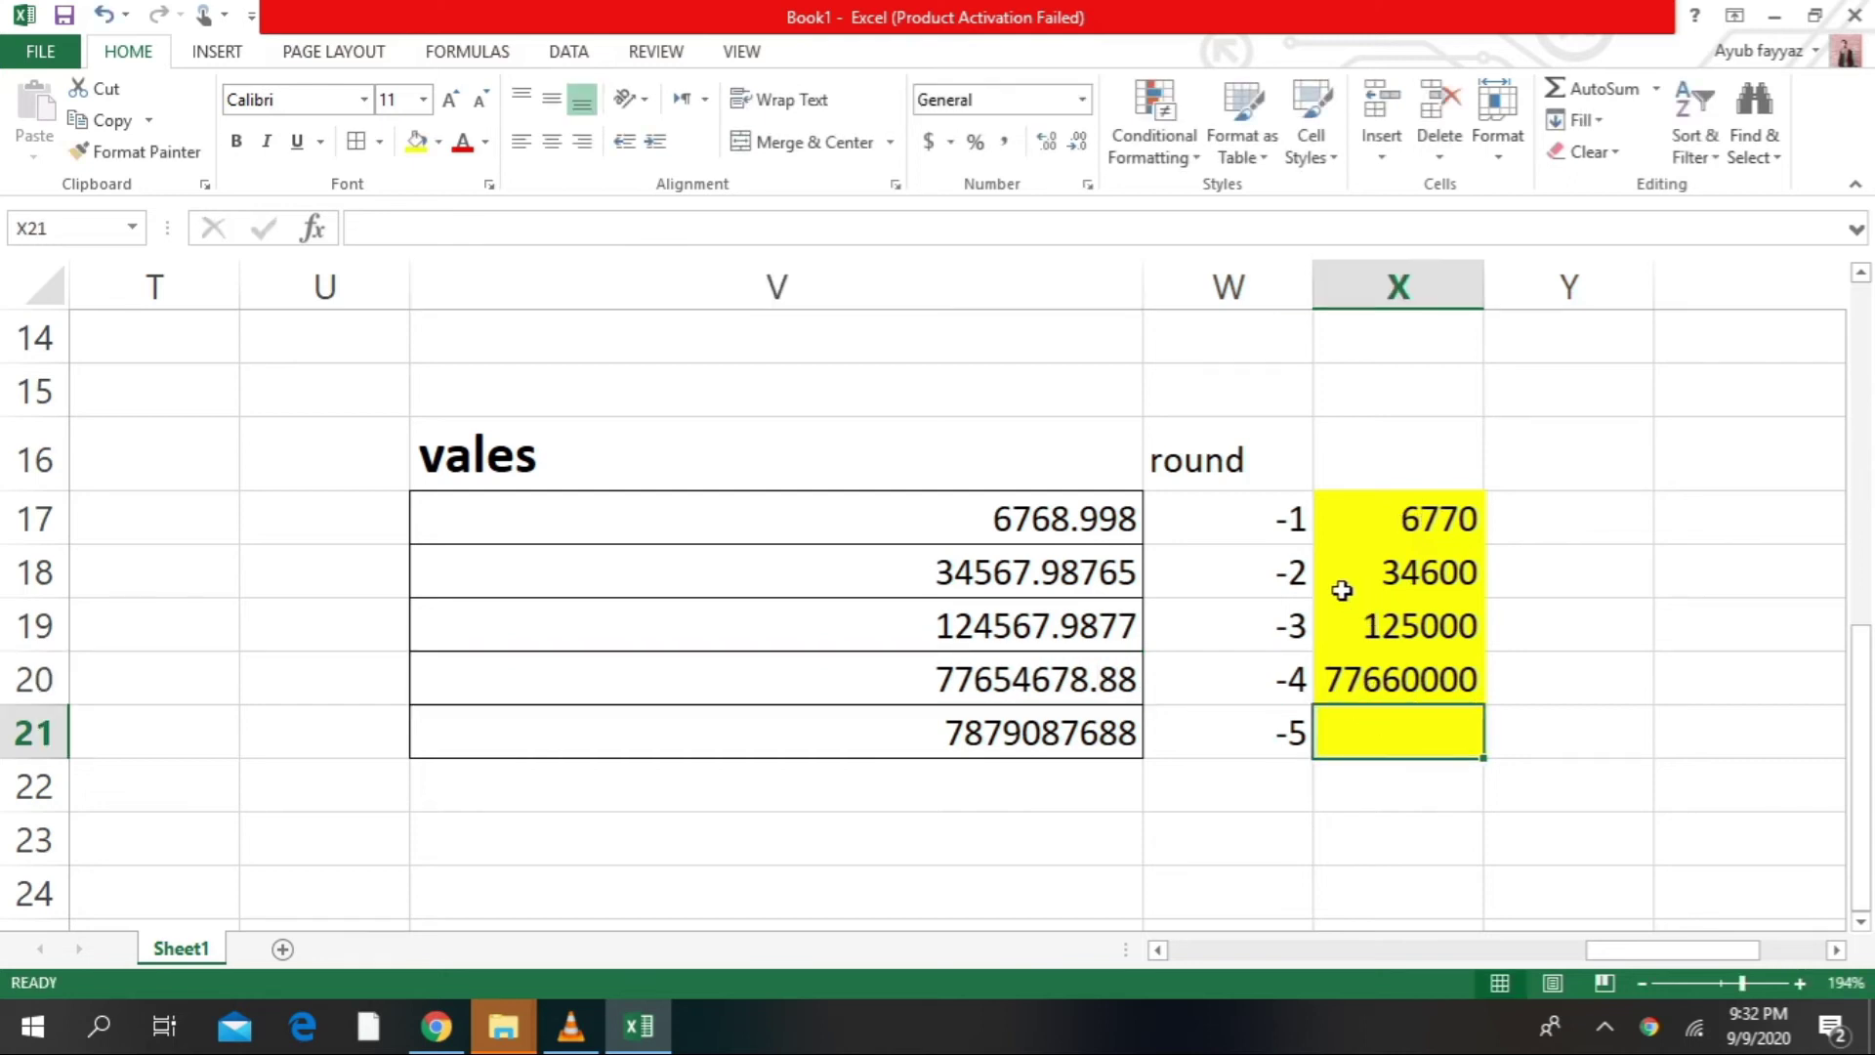
Undo the formula in X20, the new value in V20 and the last widening of column V
{"action": "key", "text": "ctrl+z"}
{"action": "key", "text": "ctrl+z"}
{"action": "key", "text": "ctrl+z"}
{"action": "key", "text": "ctrl+z"}
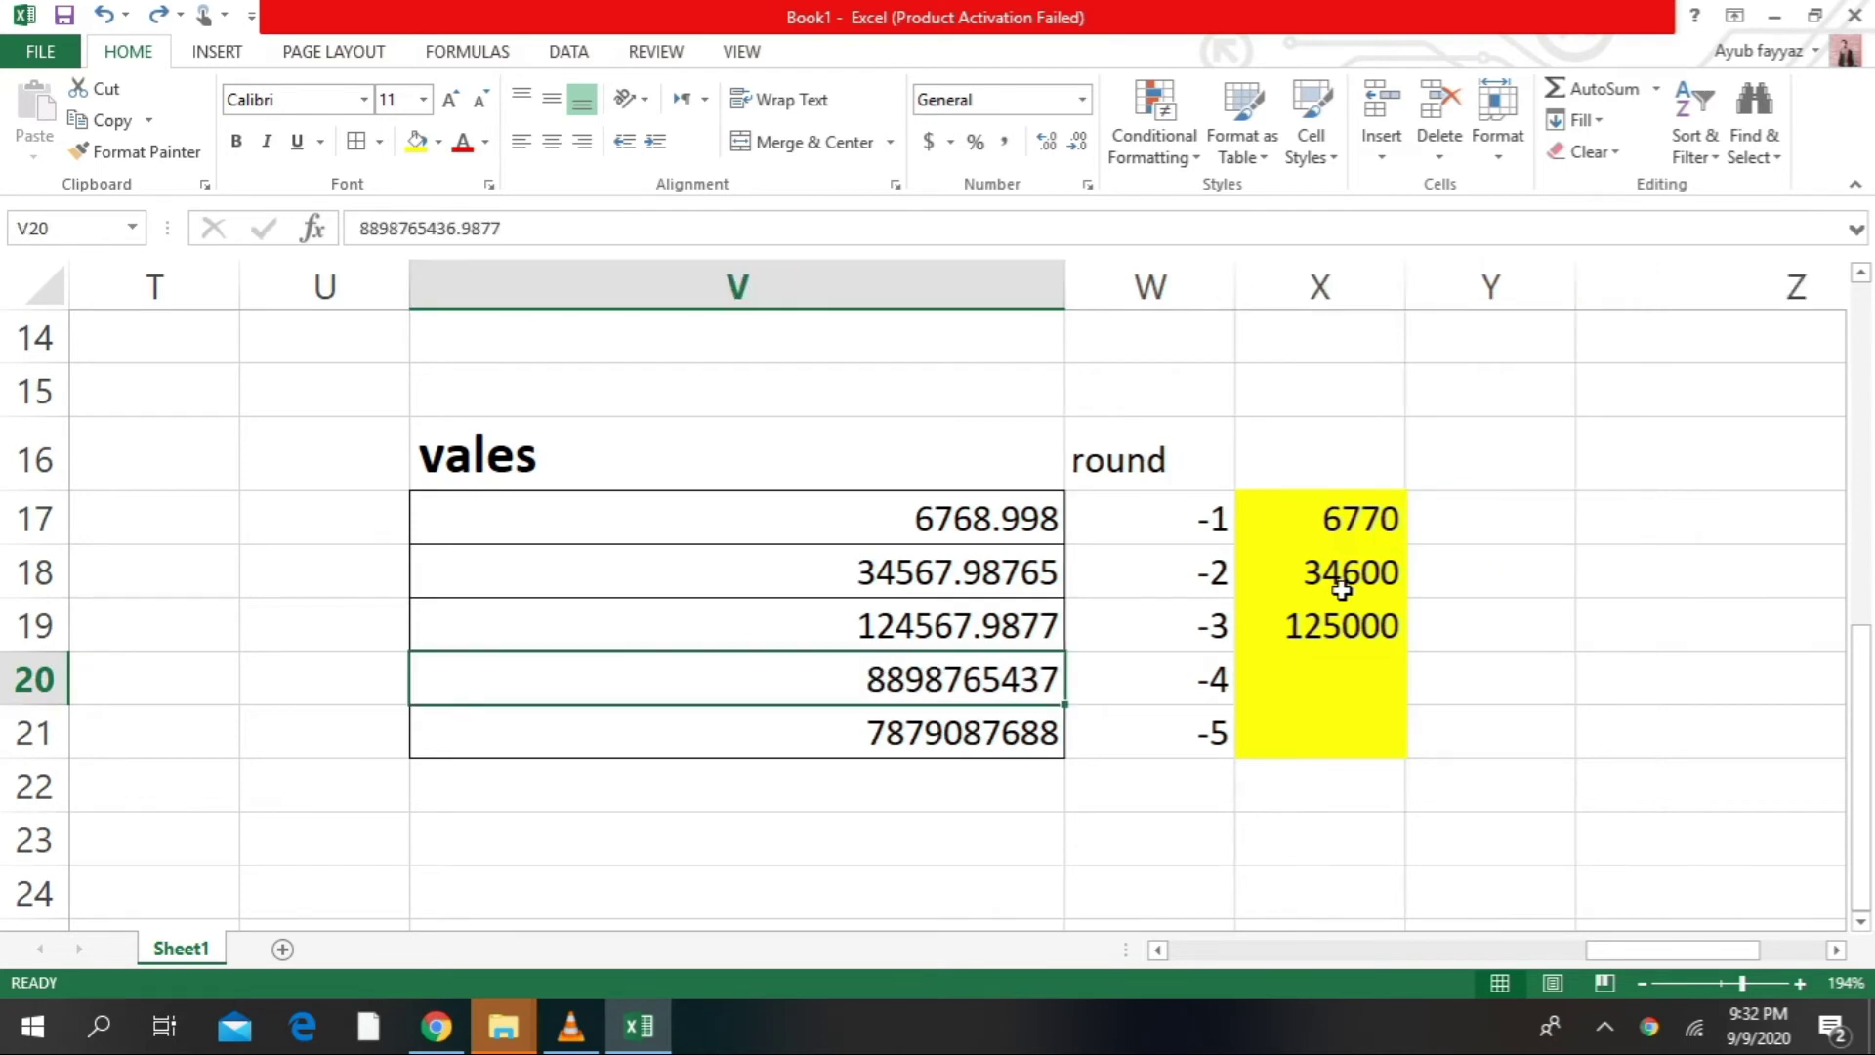
{"action": "left_click", "coordinate": [1368, 665]}
{"action": "left_click_drag", "start_coordinate": [347, 436], "coordinate": [1703, 741]}
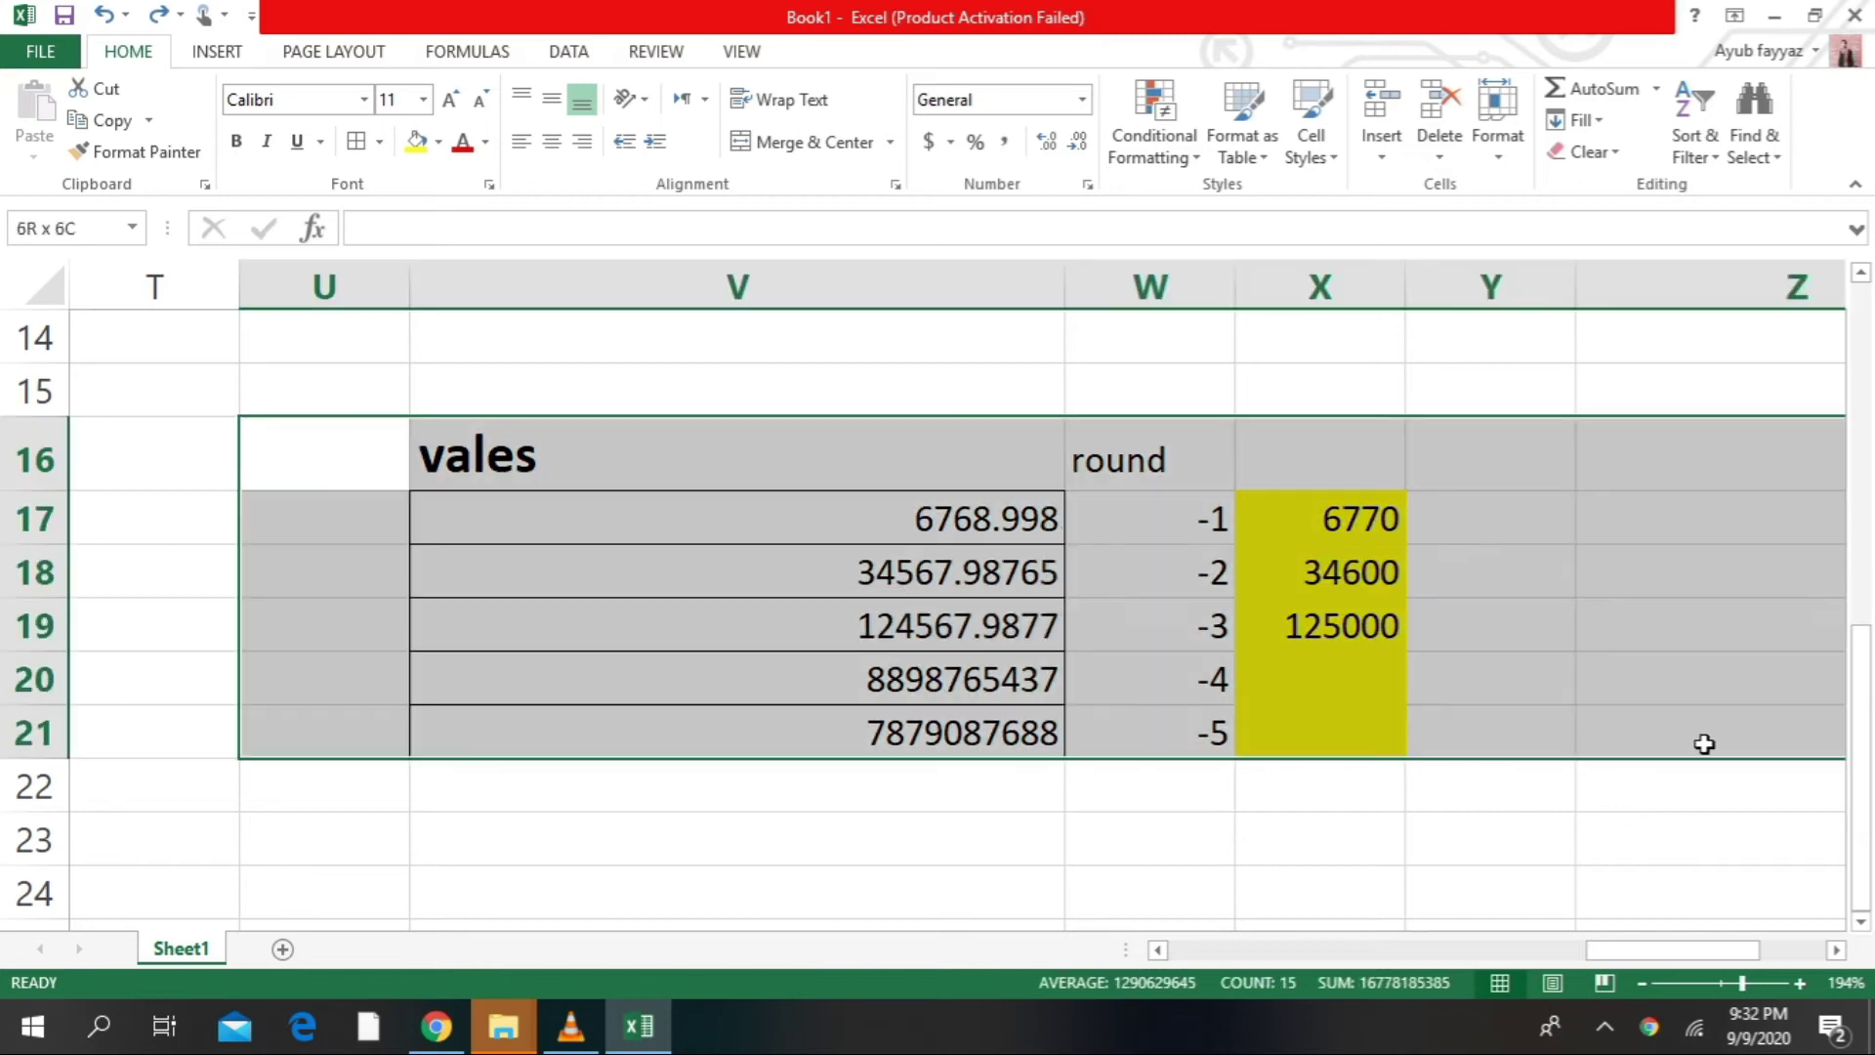
{"action": "left_click", "coordinate": [1456, 834]}
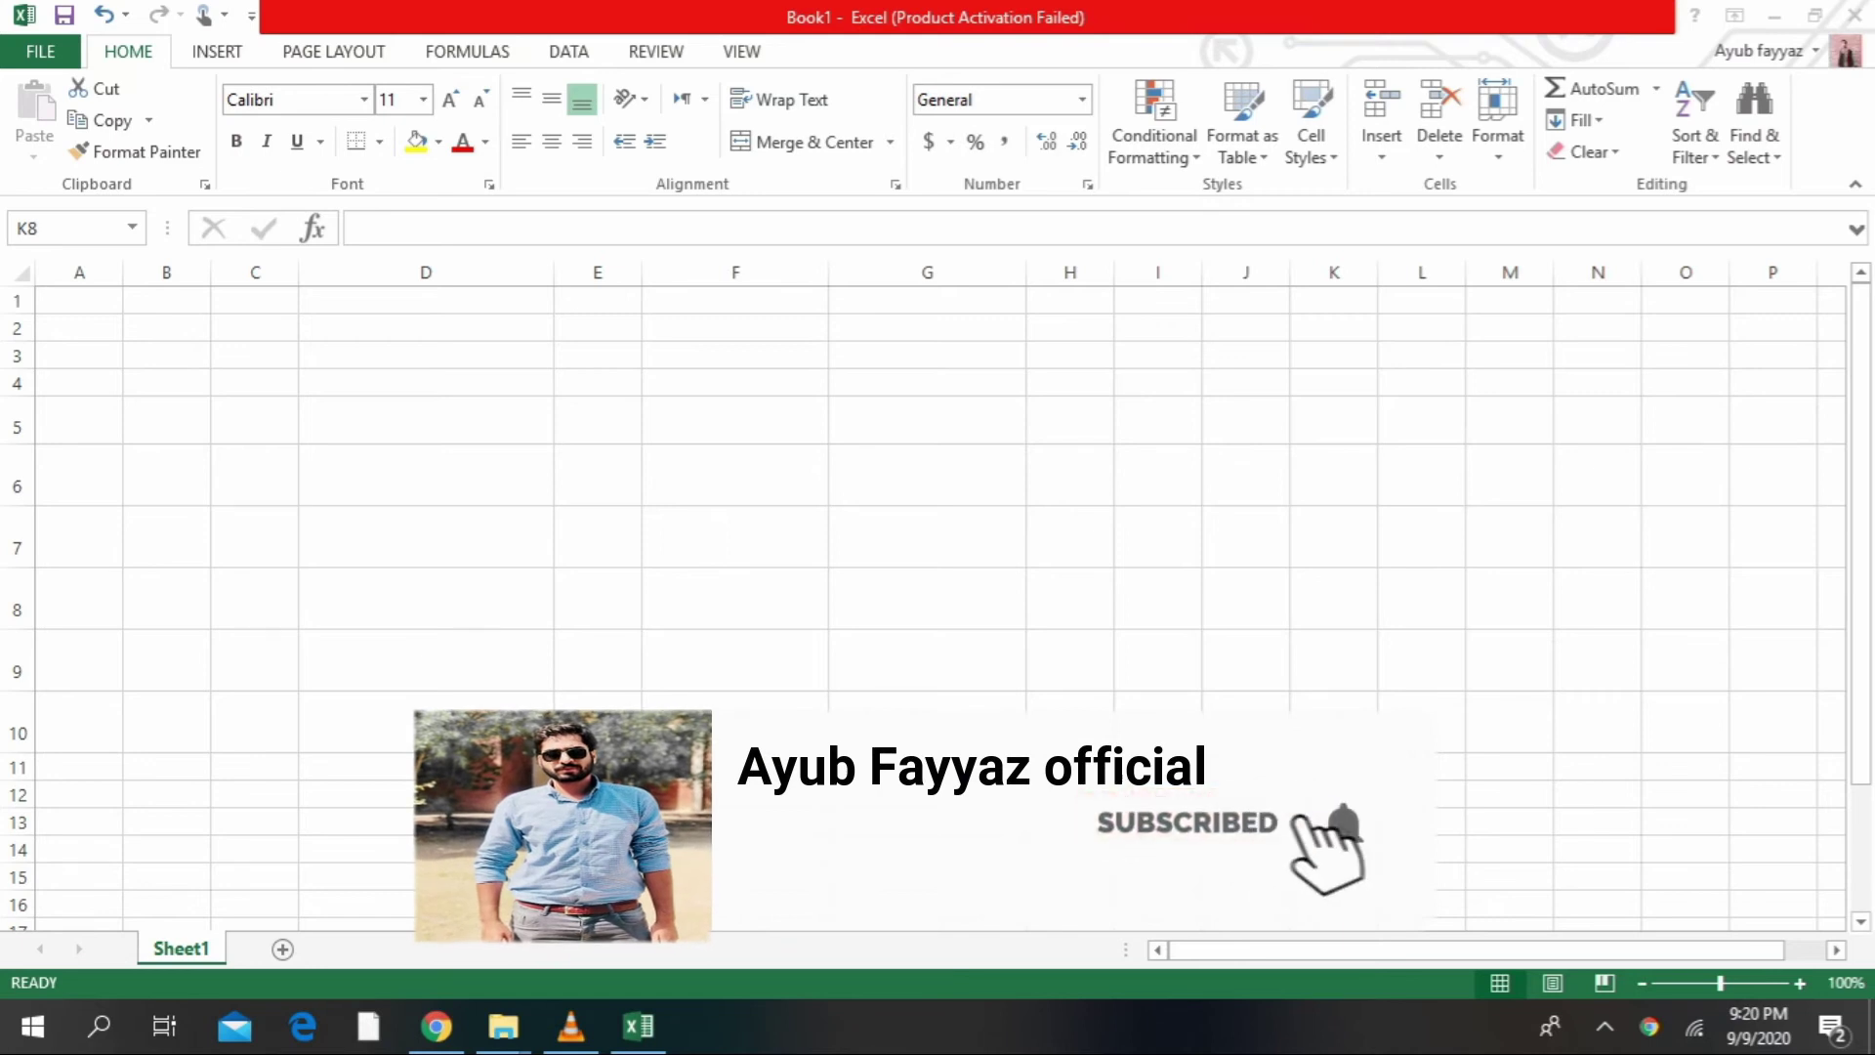
{"action": "left_click", "coordinate": [469, 436]}
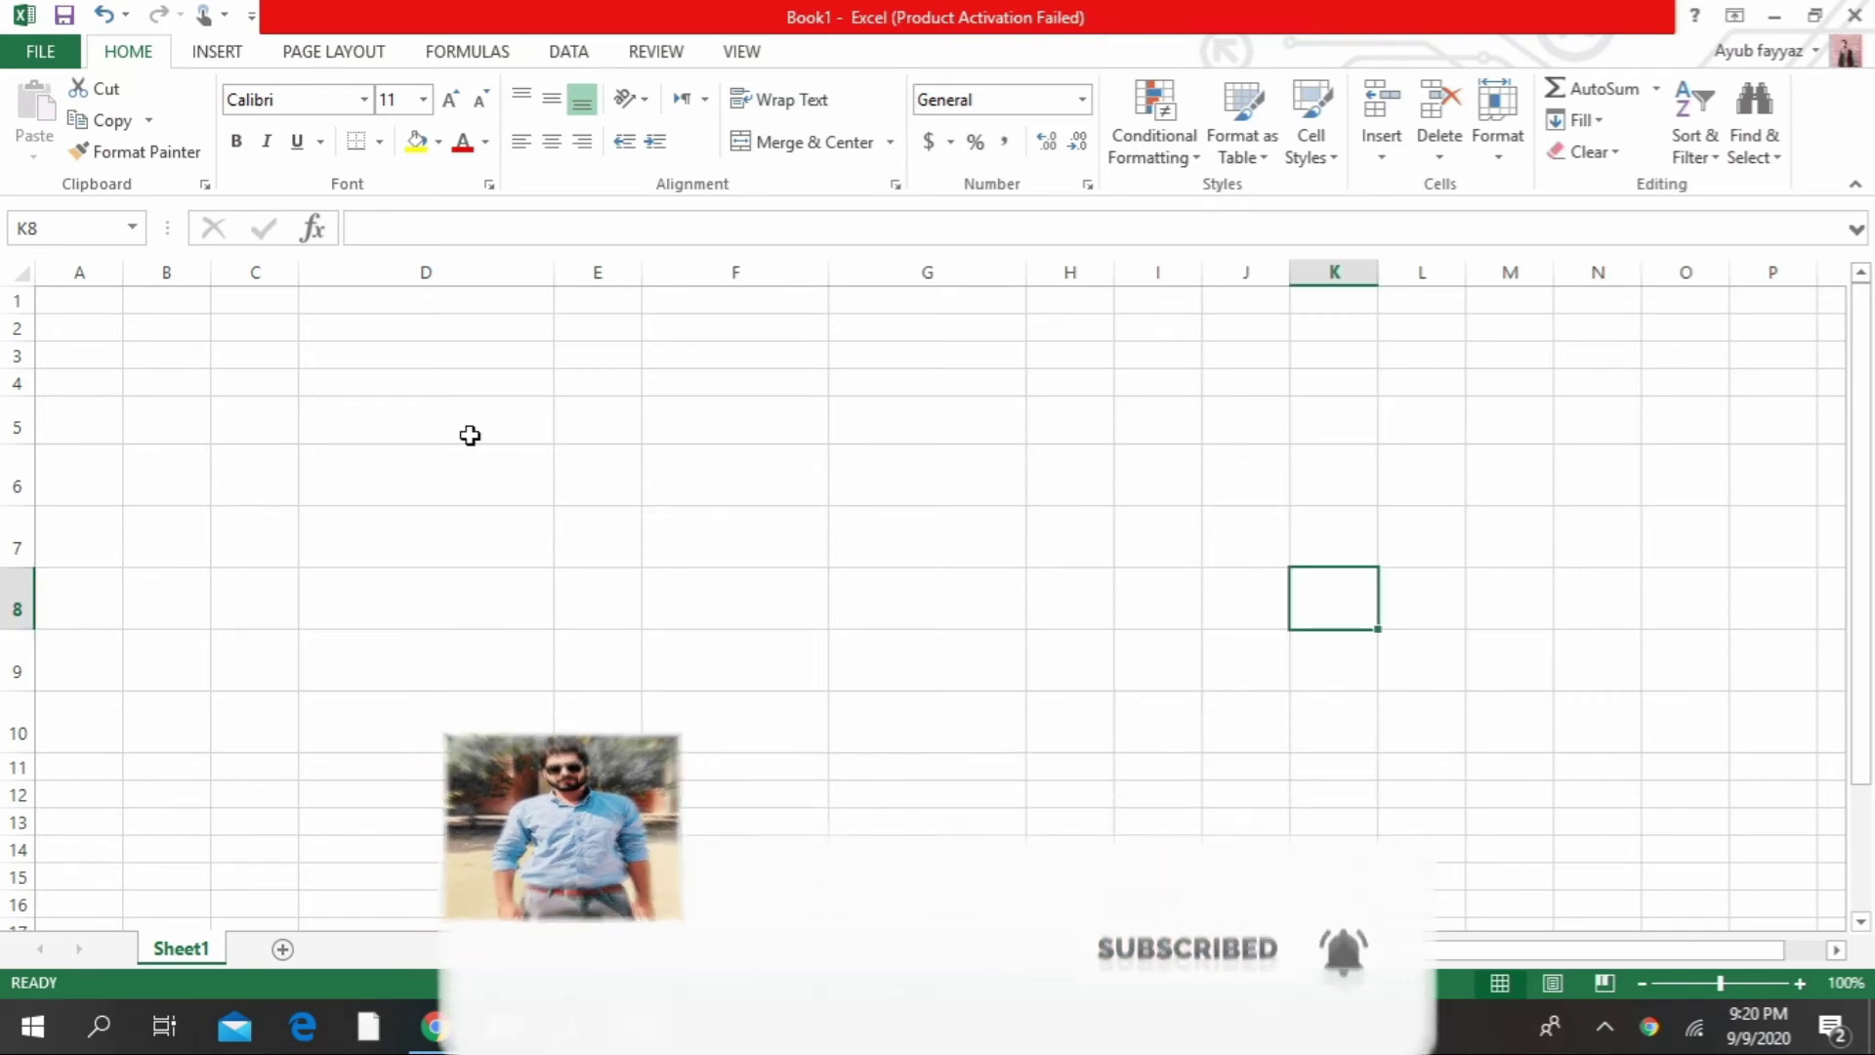
{"action": "left_click_drag", "start_coordinate": [410, 418], "coordinate": [1070, 660]}
{"action": "left_click", "coordinate": [619, 419]}
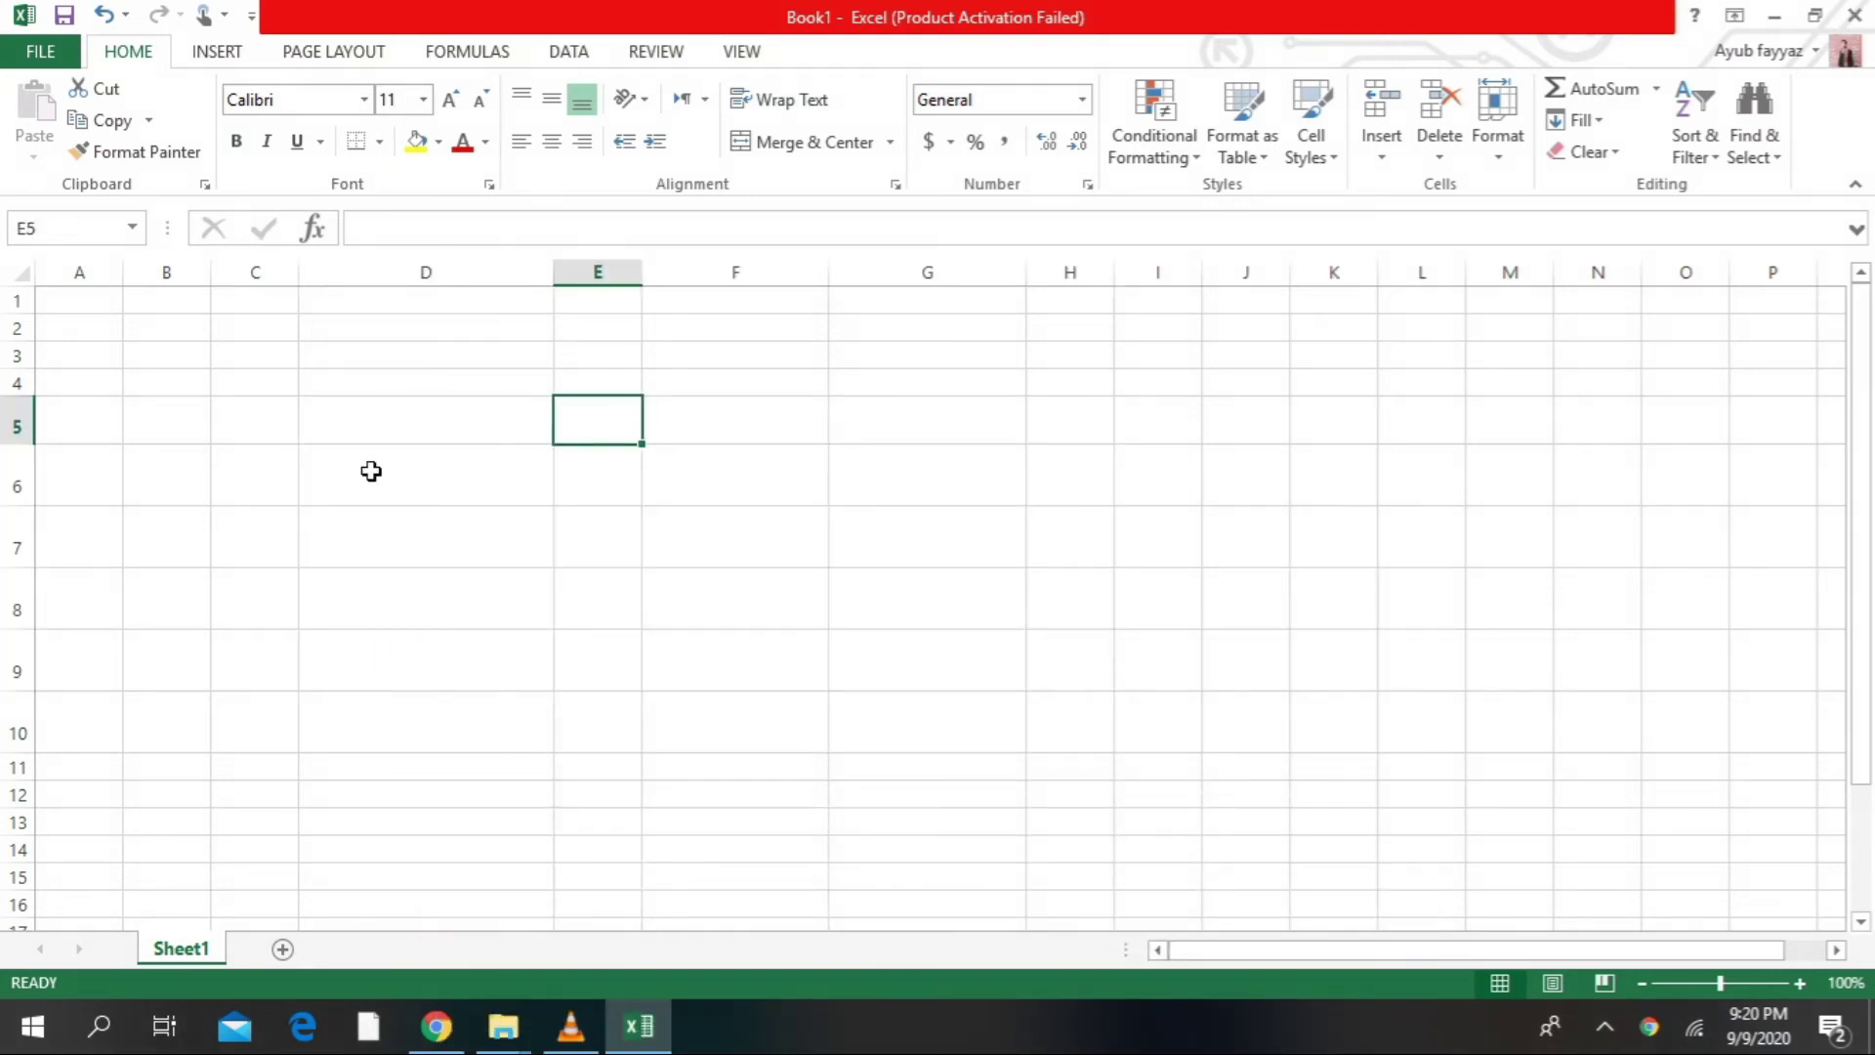
{"action": "left_click", "coordinate": [429, 408]}
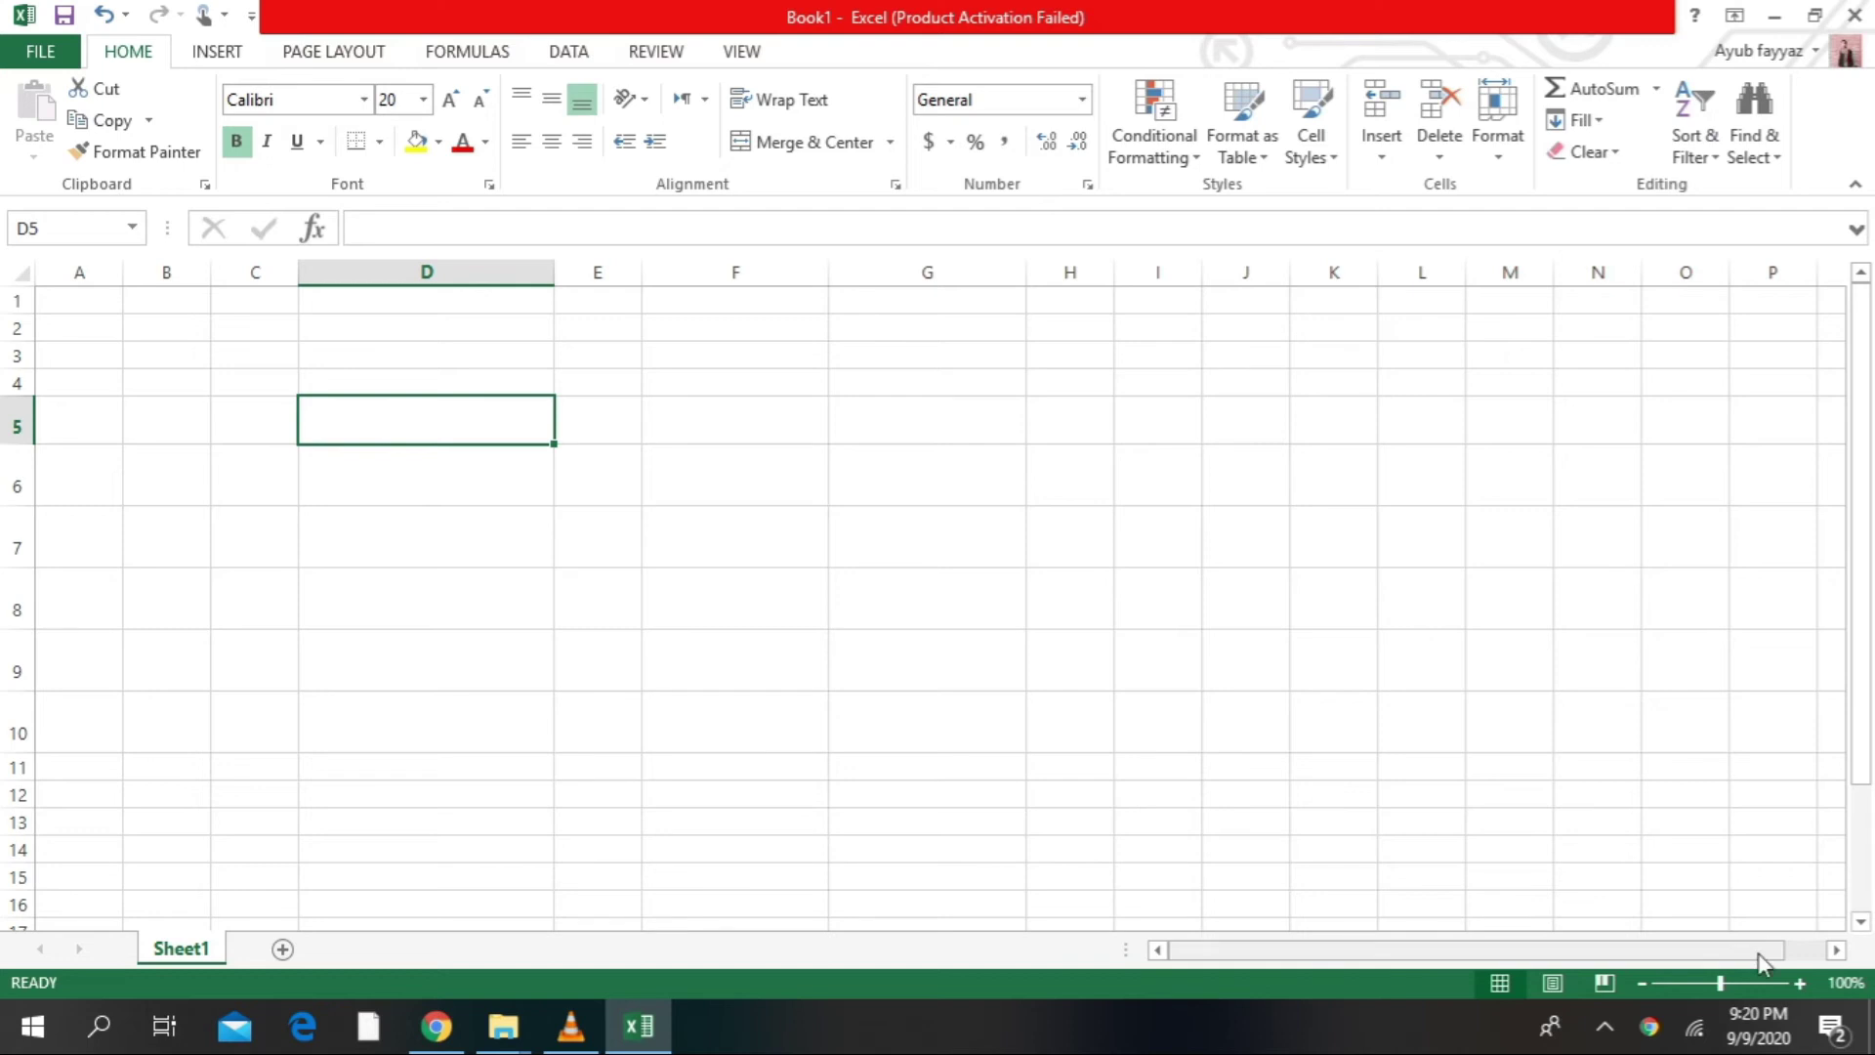
Enter the heading "vales" in cell Z6 of the empty sheet
{"action": "left_click_drag", "start_coordinate": [1762, 962], "coordinate": [1800, 955]}
{"action": "left_click", "coordinate": [859, 486]}
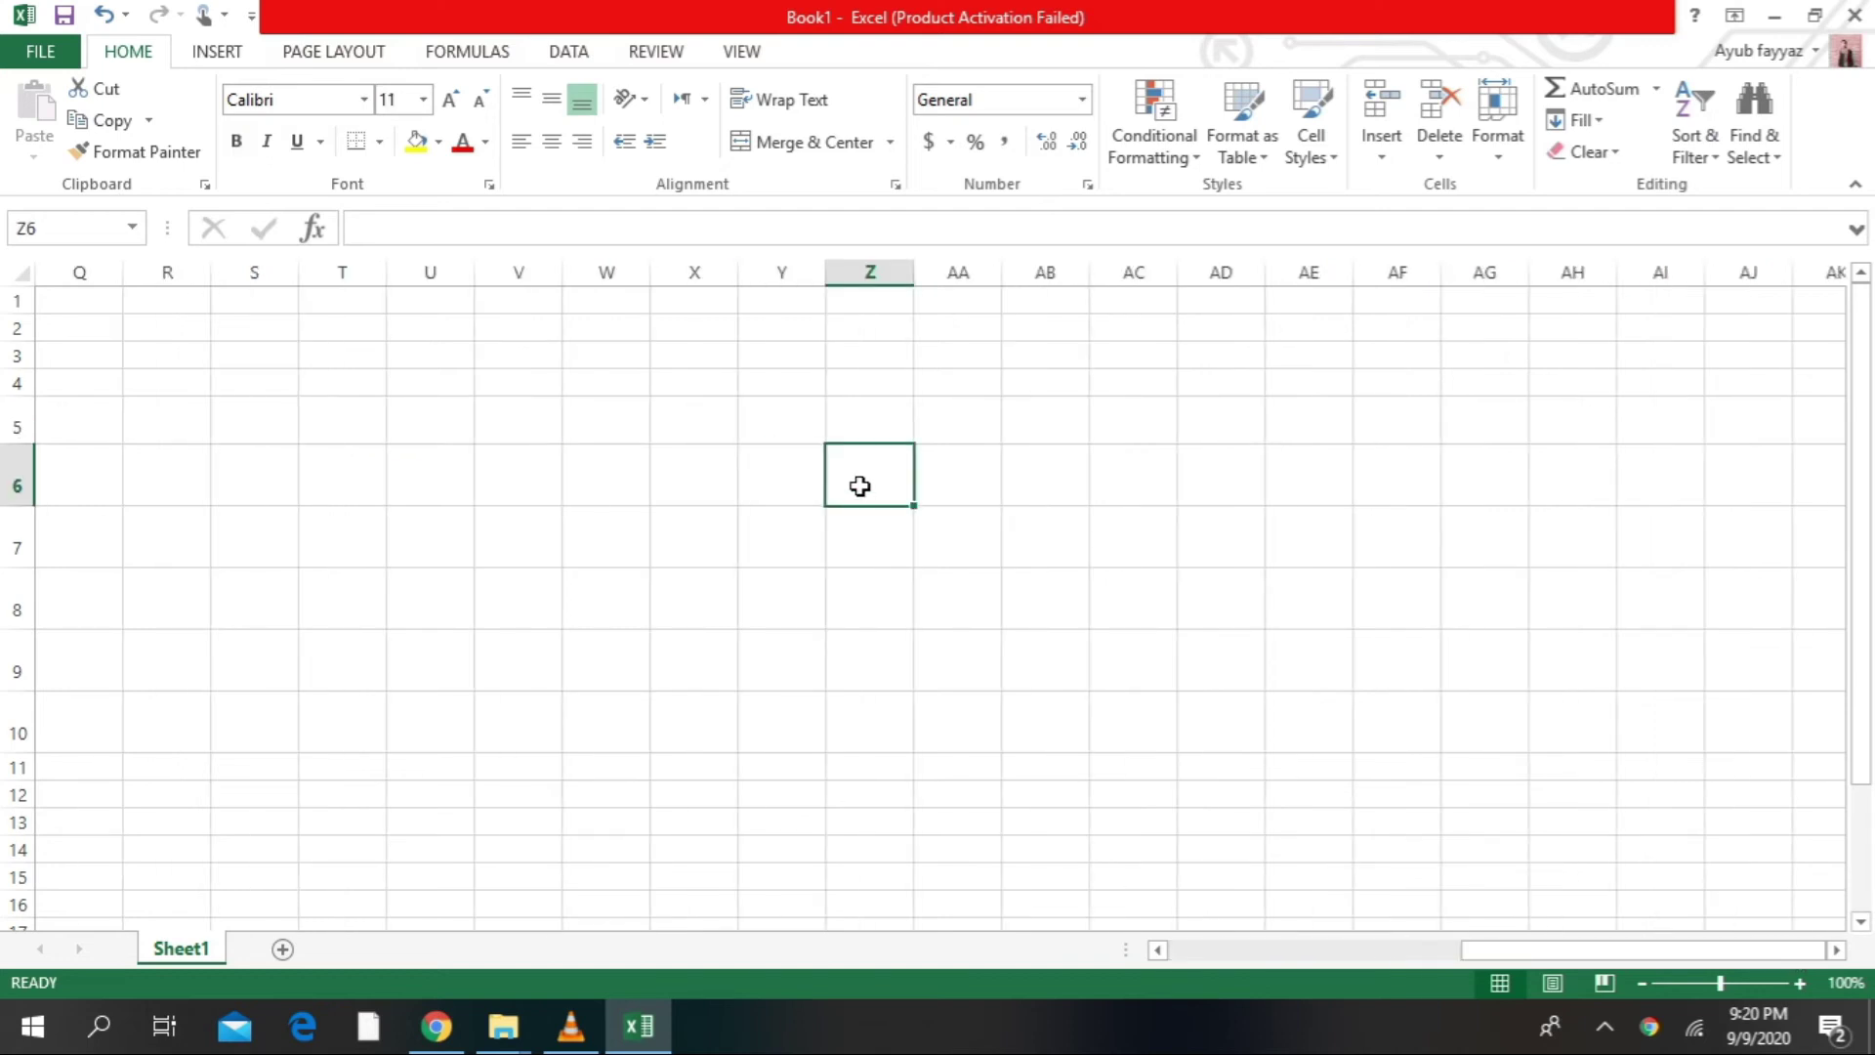
{"action": "type", "text": "vales"}
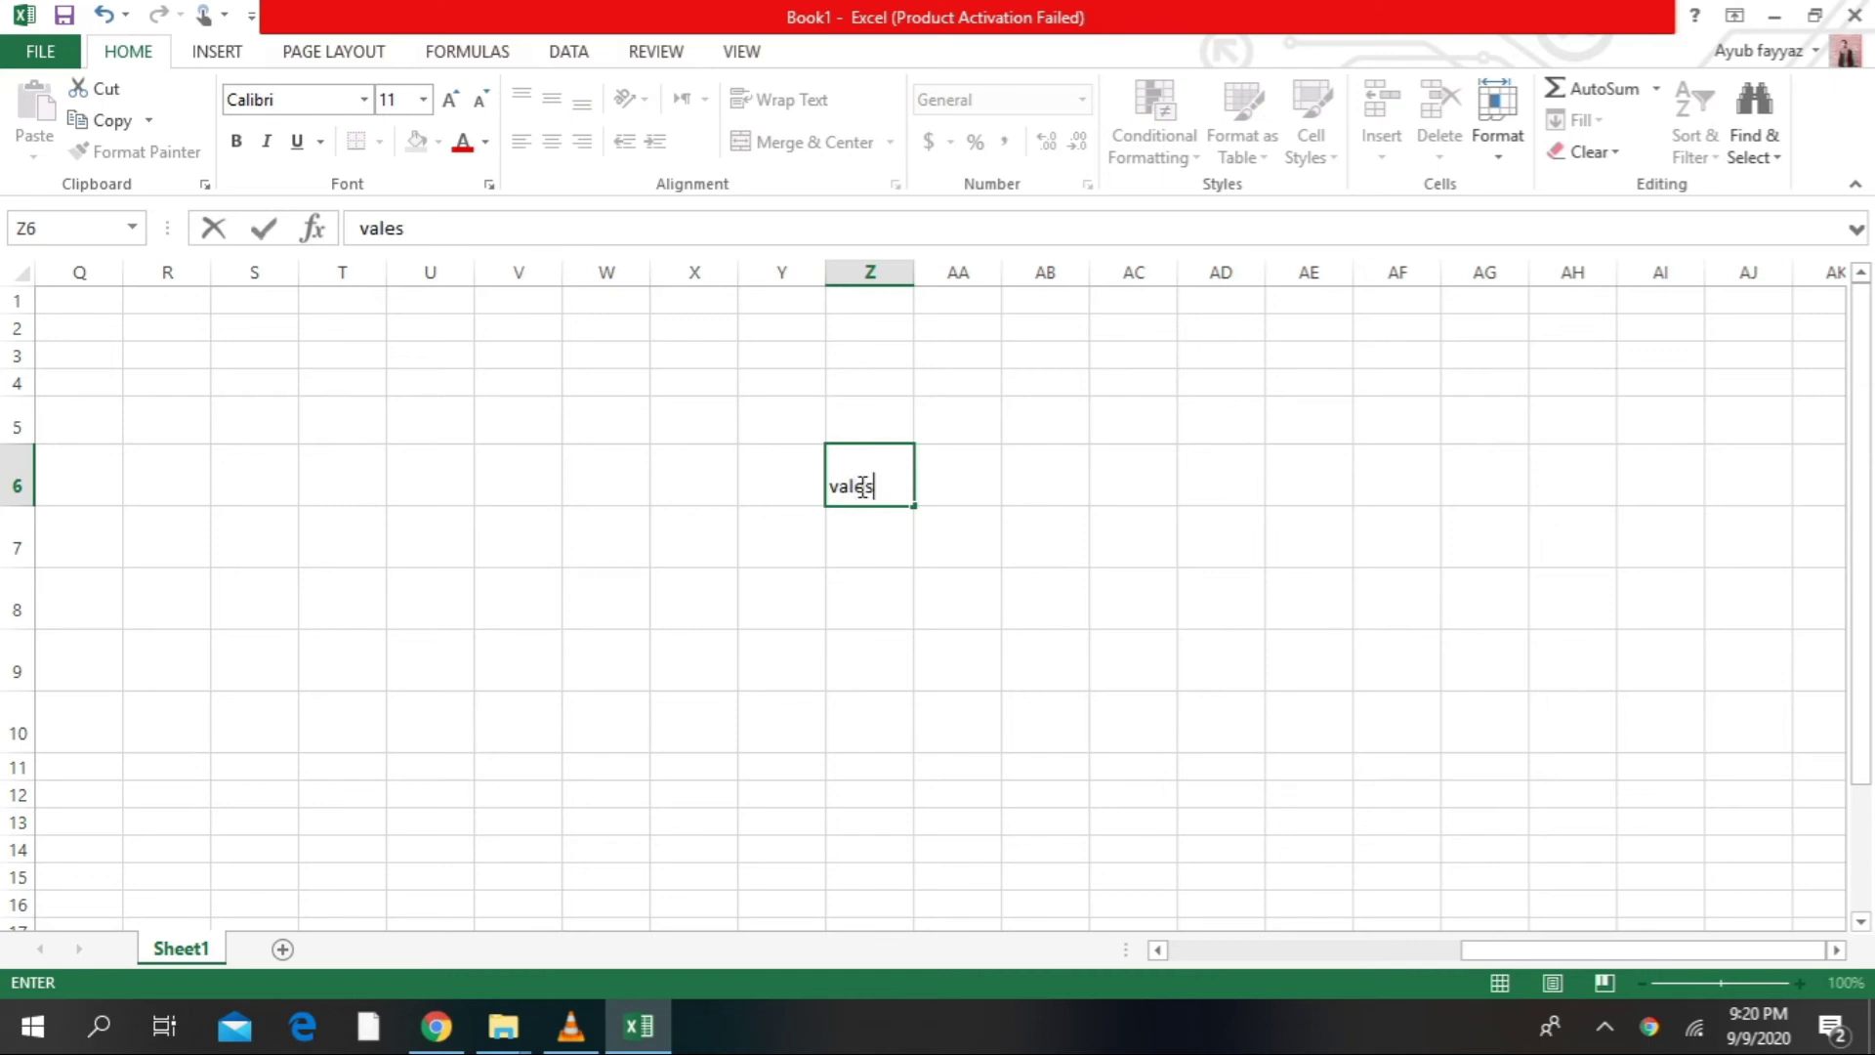
{"action": "key", "text": "Return"}
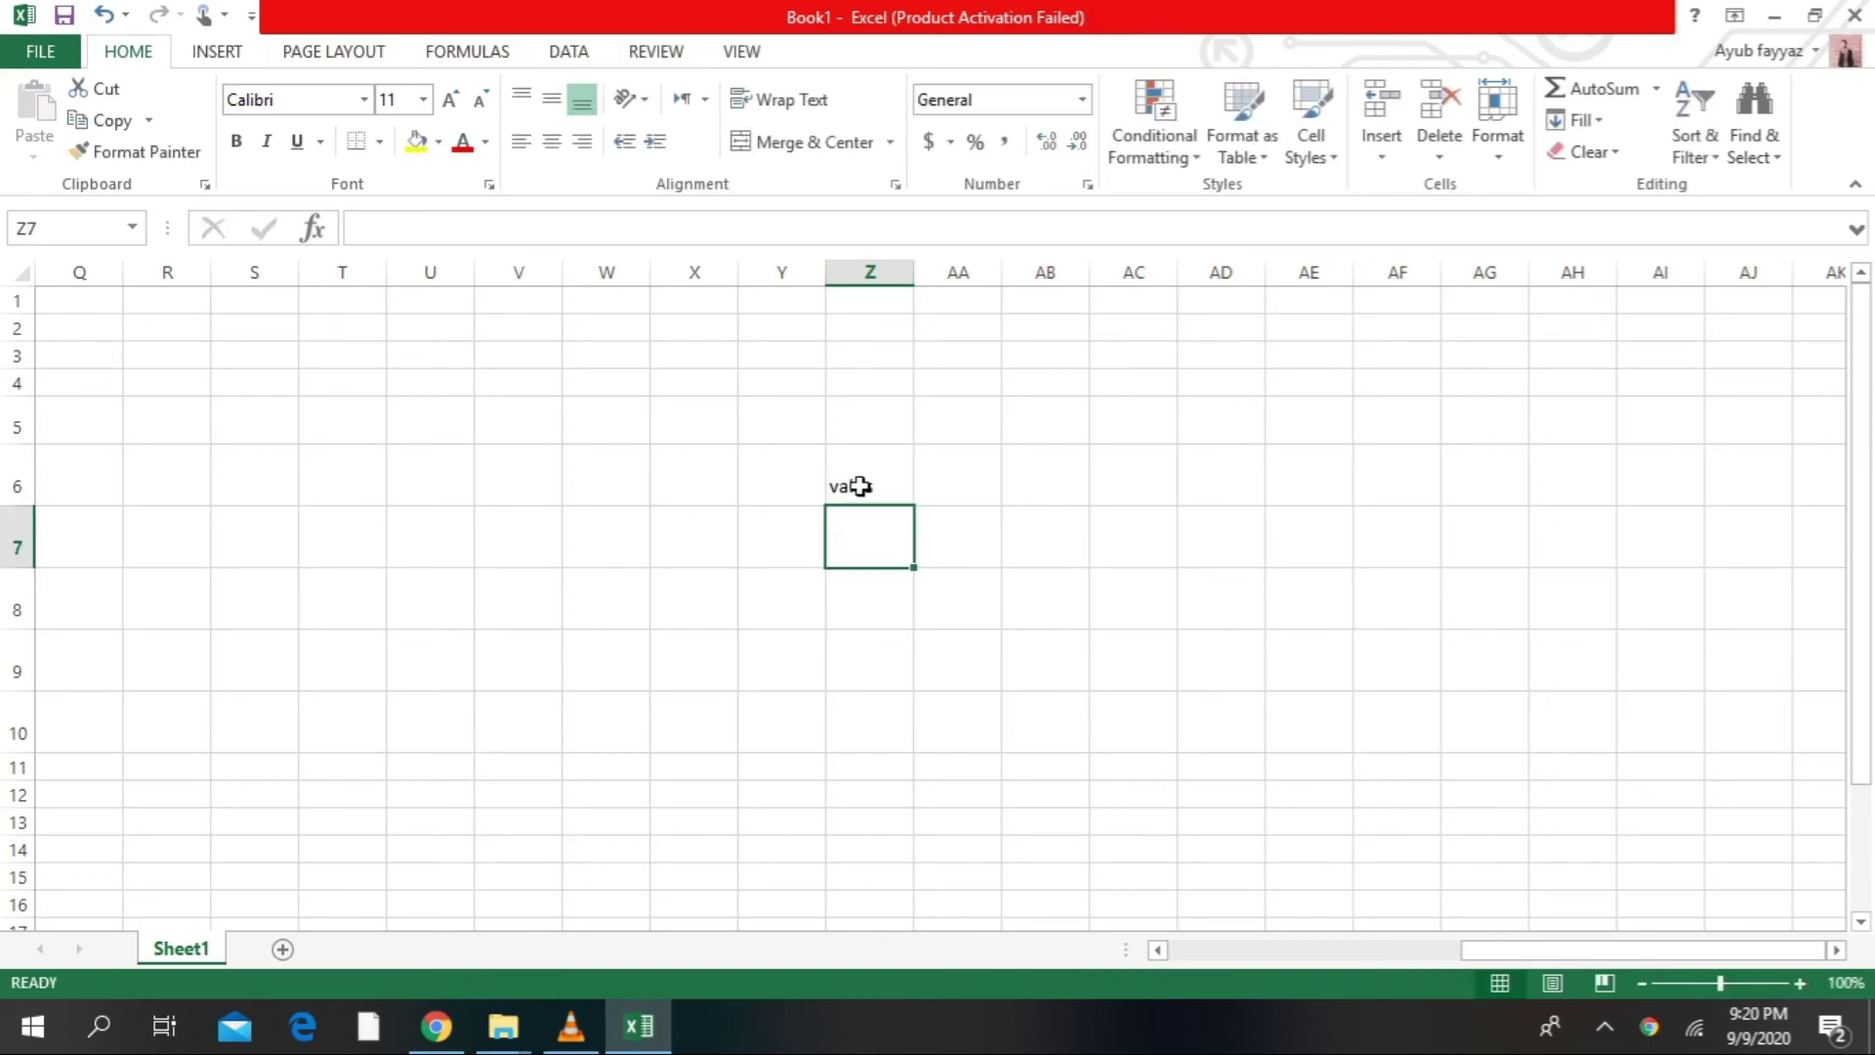
Enter the decimals 678.99987, 8765.8999998, 567.8765, 4568.98774567 and 4456.876588 in cells Z7 to Z11 below the "vales" heading
{"action": "type", "text": "678.99994"}
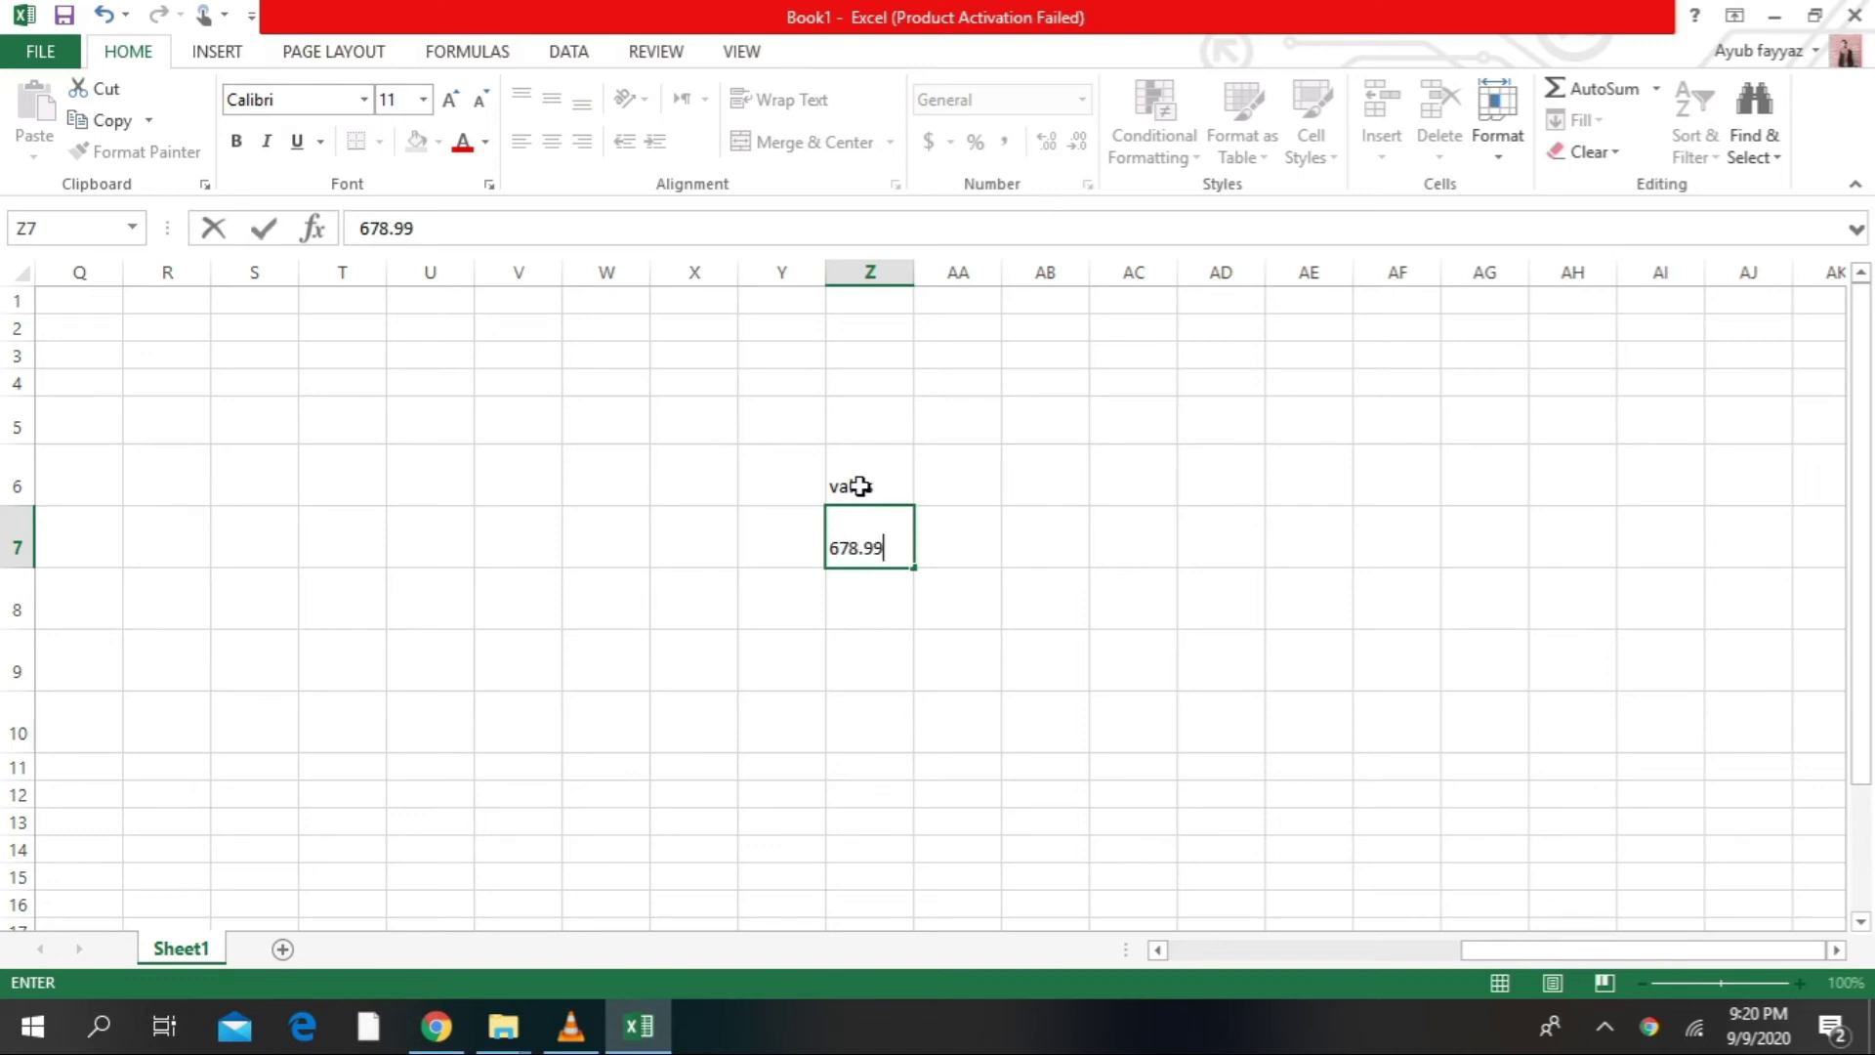
{"action": "key", "text": "Return"}
{"action": "type", "text": "8765"}
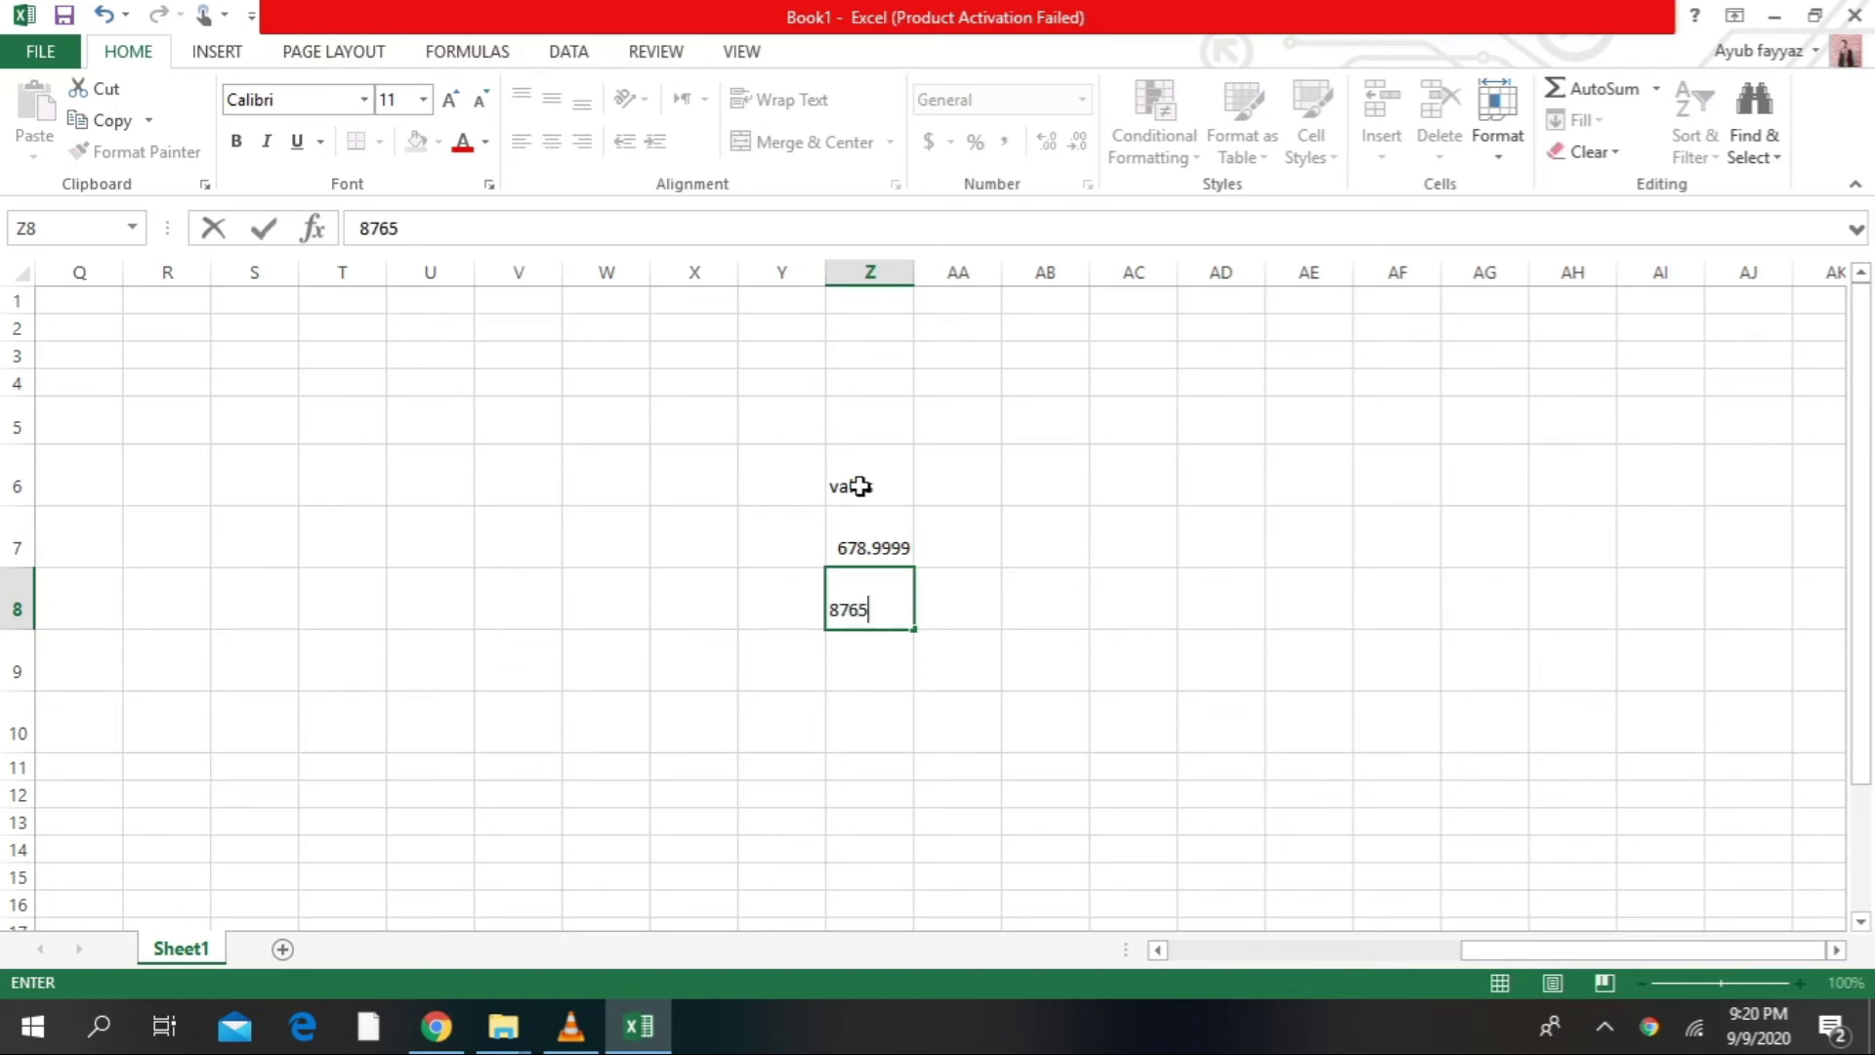
{"action": "type", "text": ".8999998"}
{"action": "key", "text": "Return"}
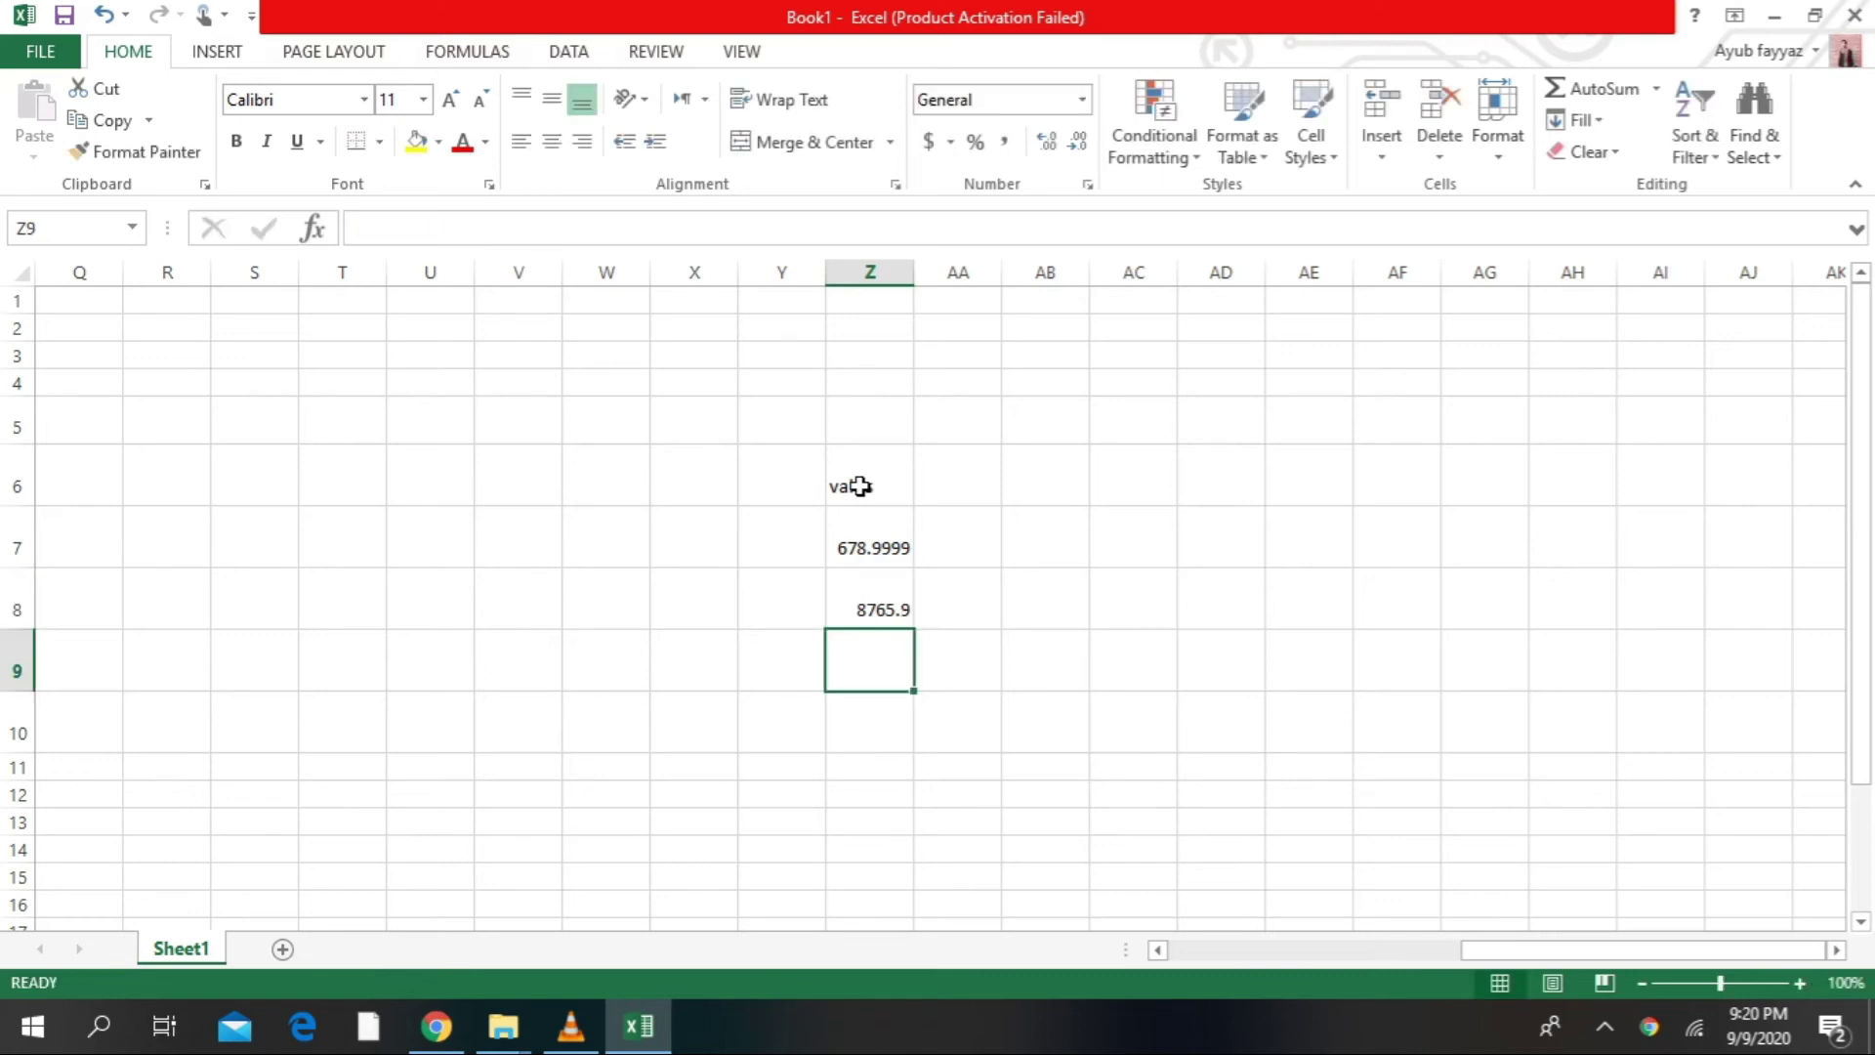
{"action": "type", "text": "567.8765"}
{"action": "key", "text": "Return"}
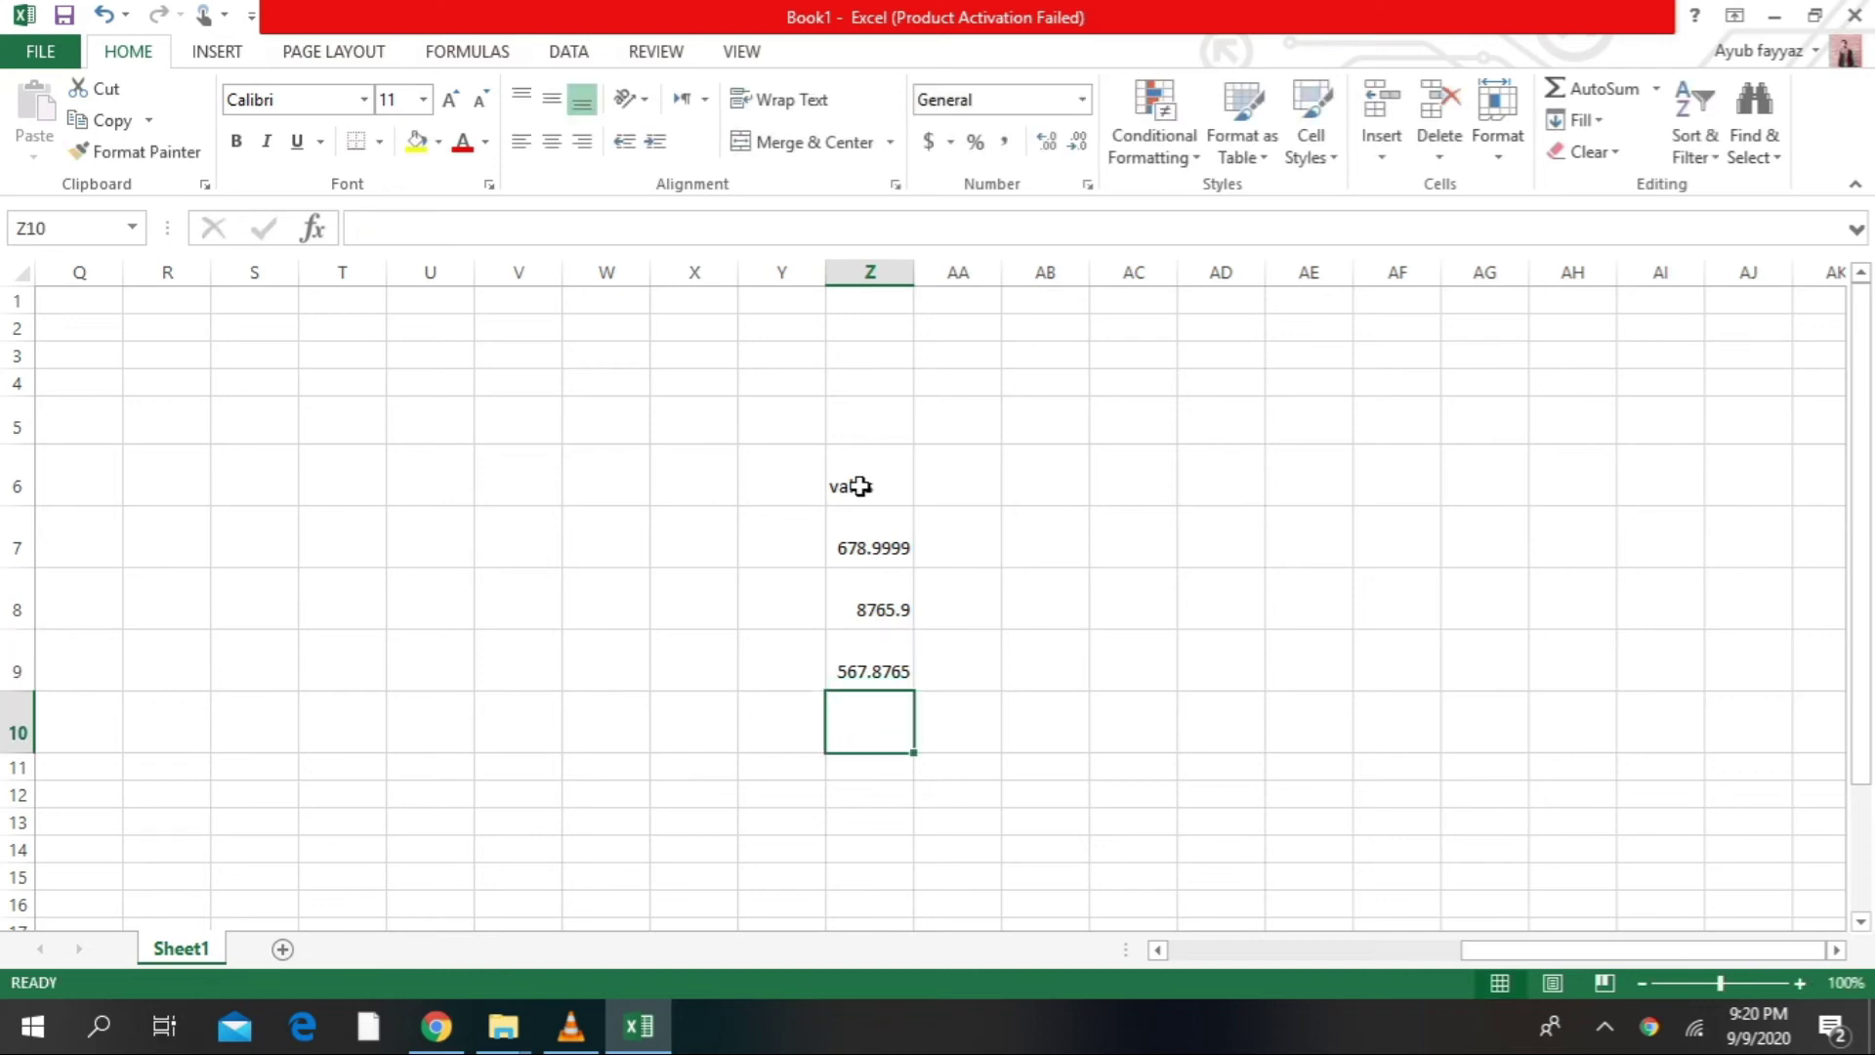
{"action": "type", "text": "456"}
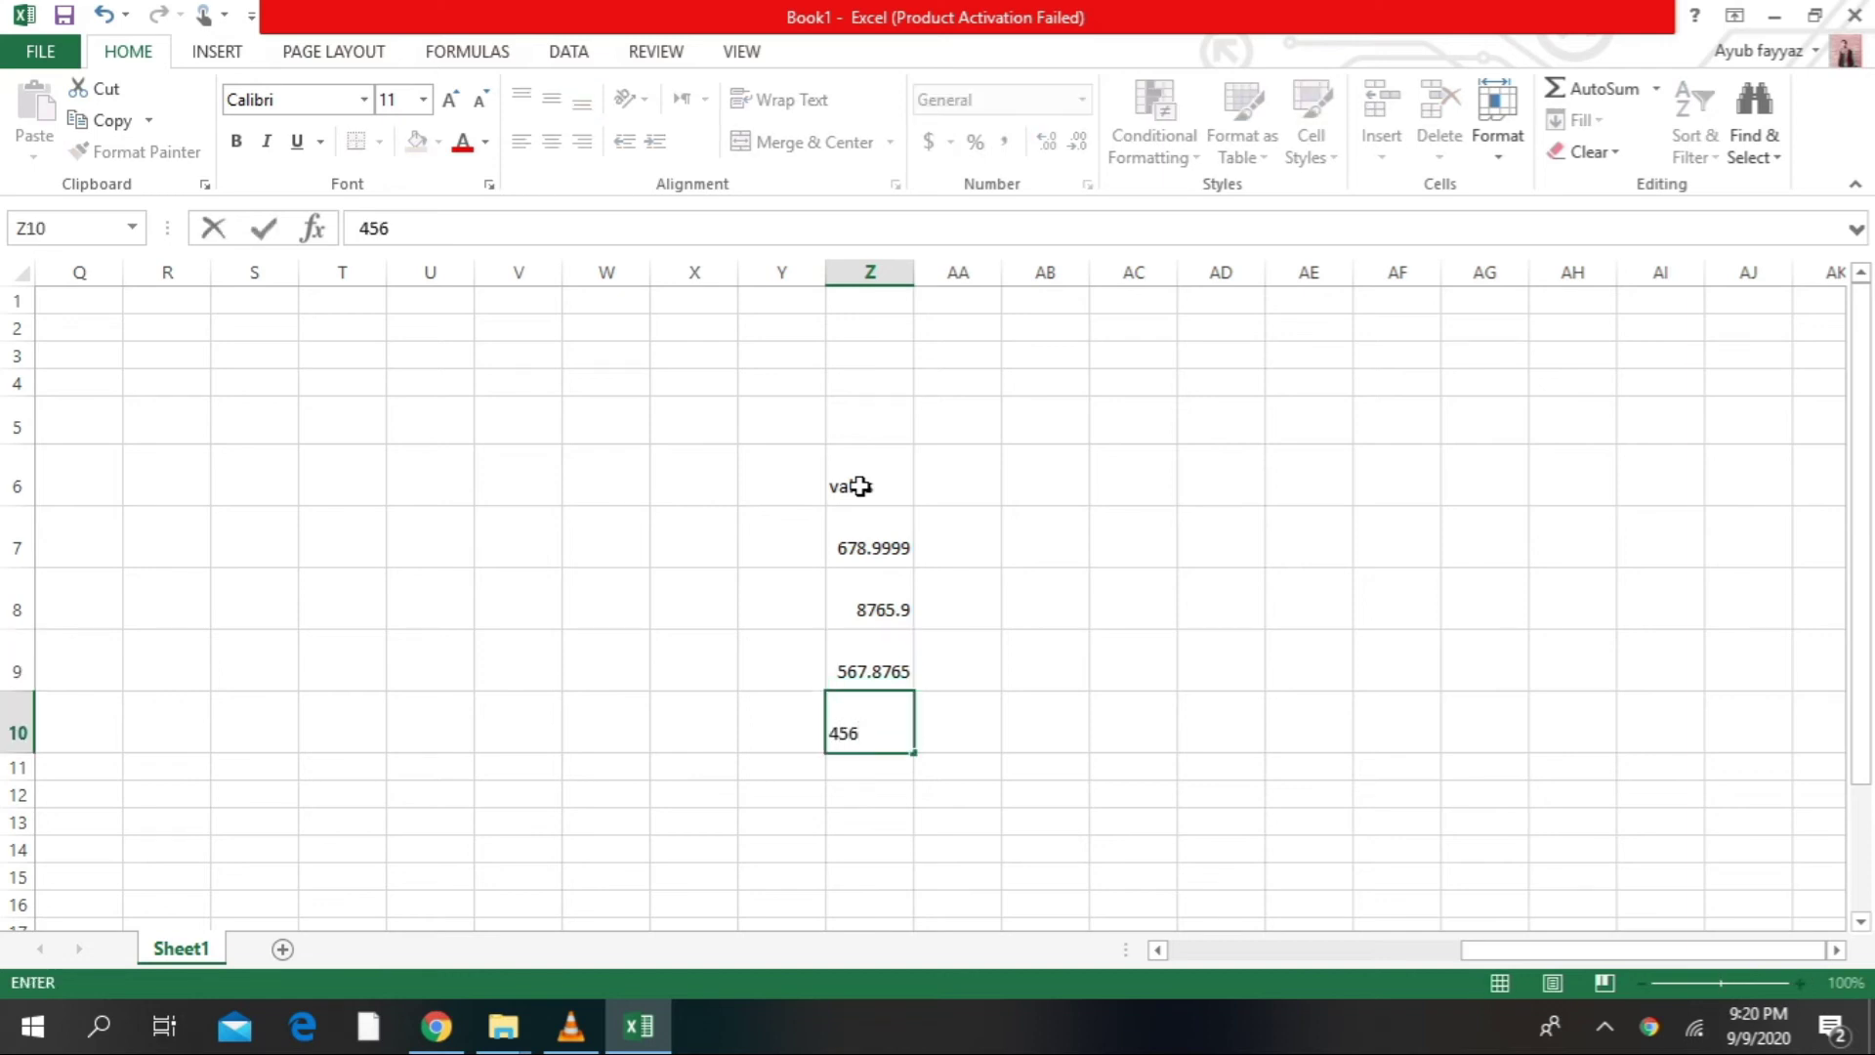
{"action": "type", "text": "8.98774567"}
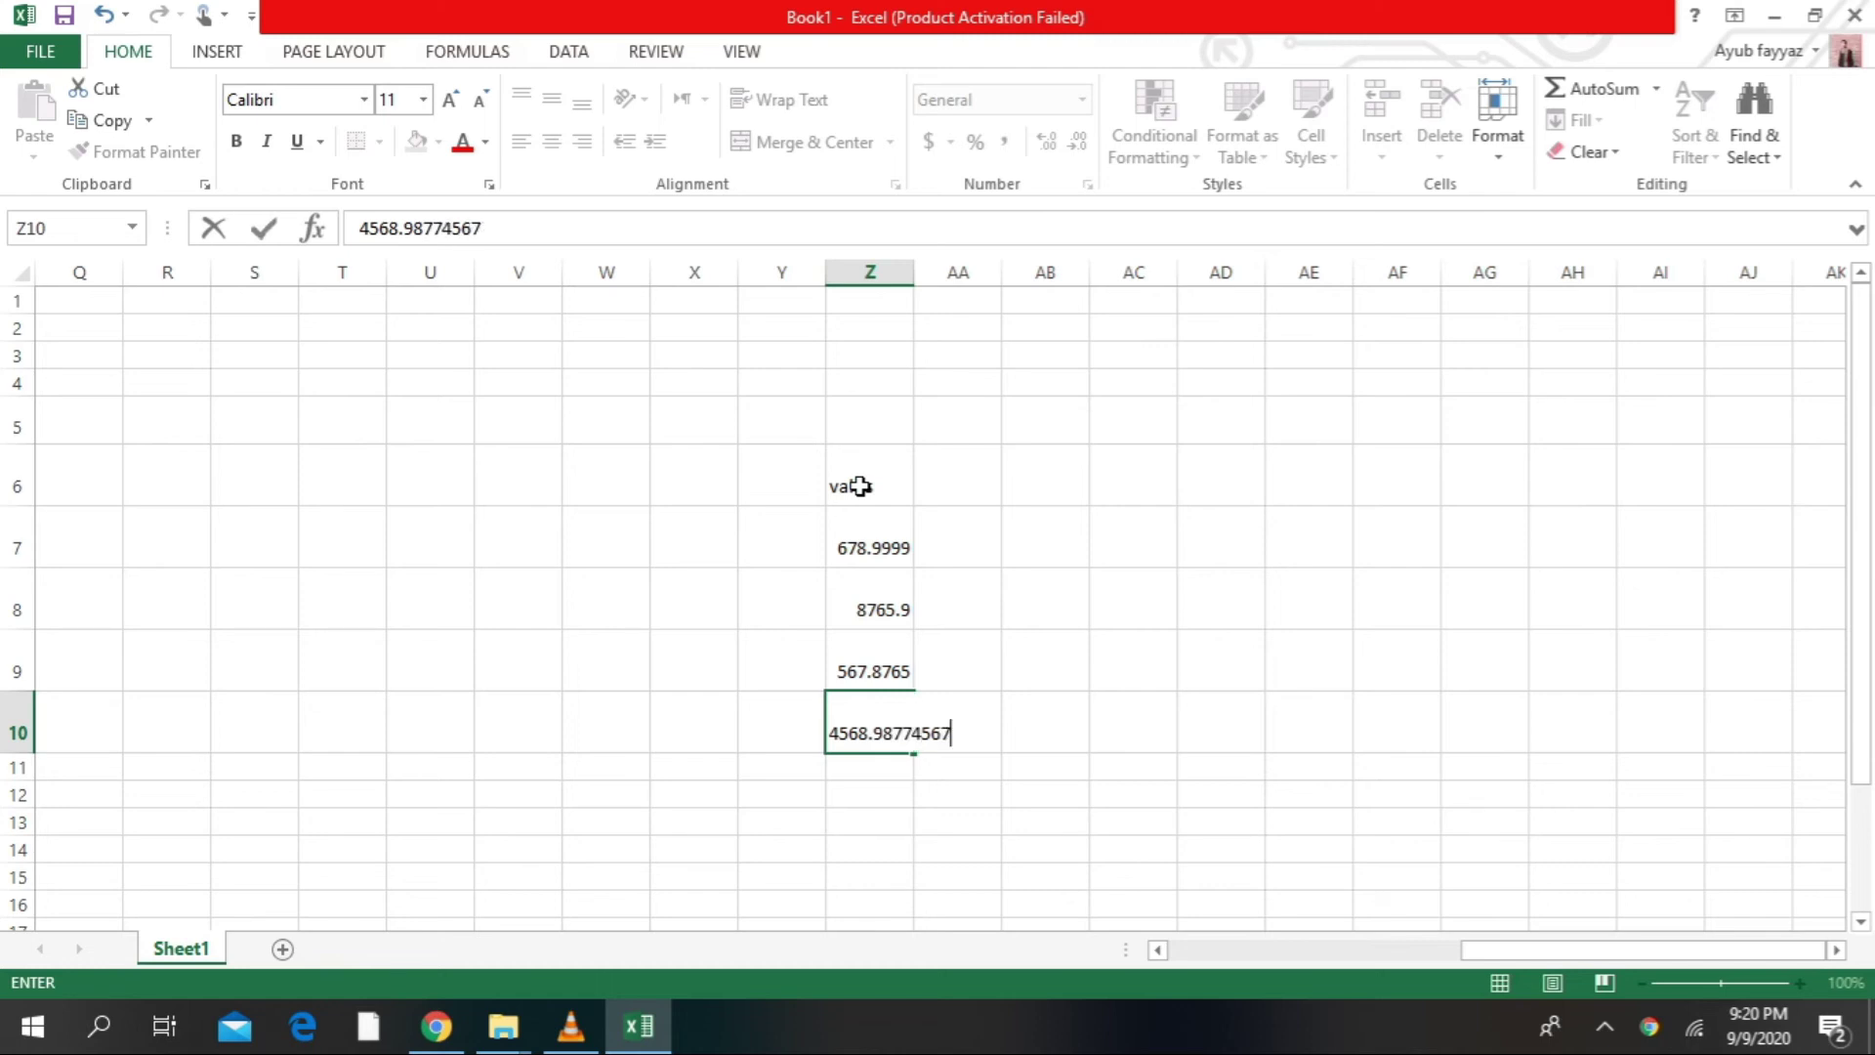
{"action": "key", "text": "Return"}
{"action": "type", "text": "4456.87658"}
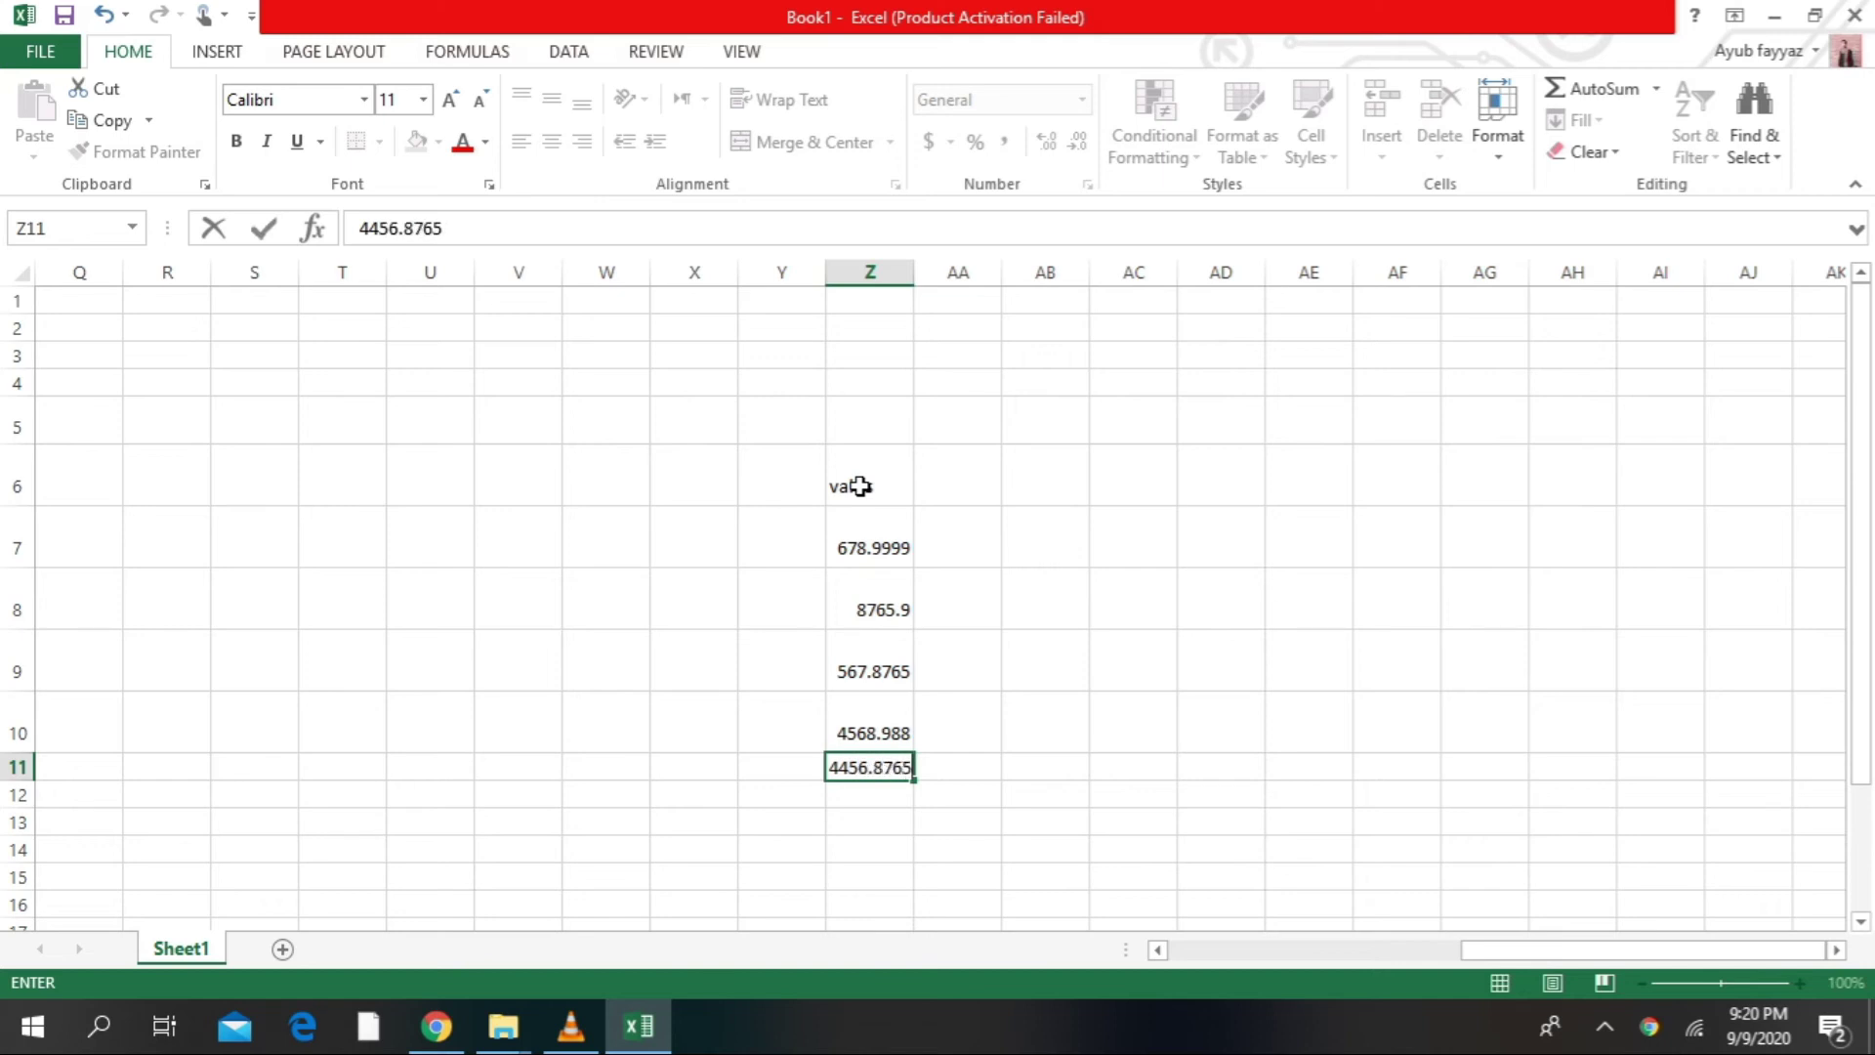
{"action": "key", "text": "Return"}
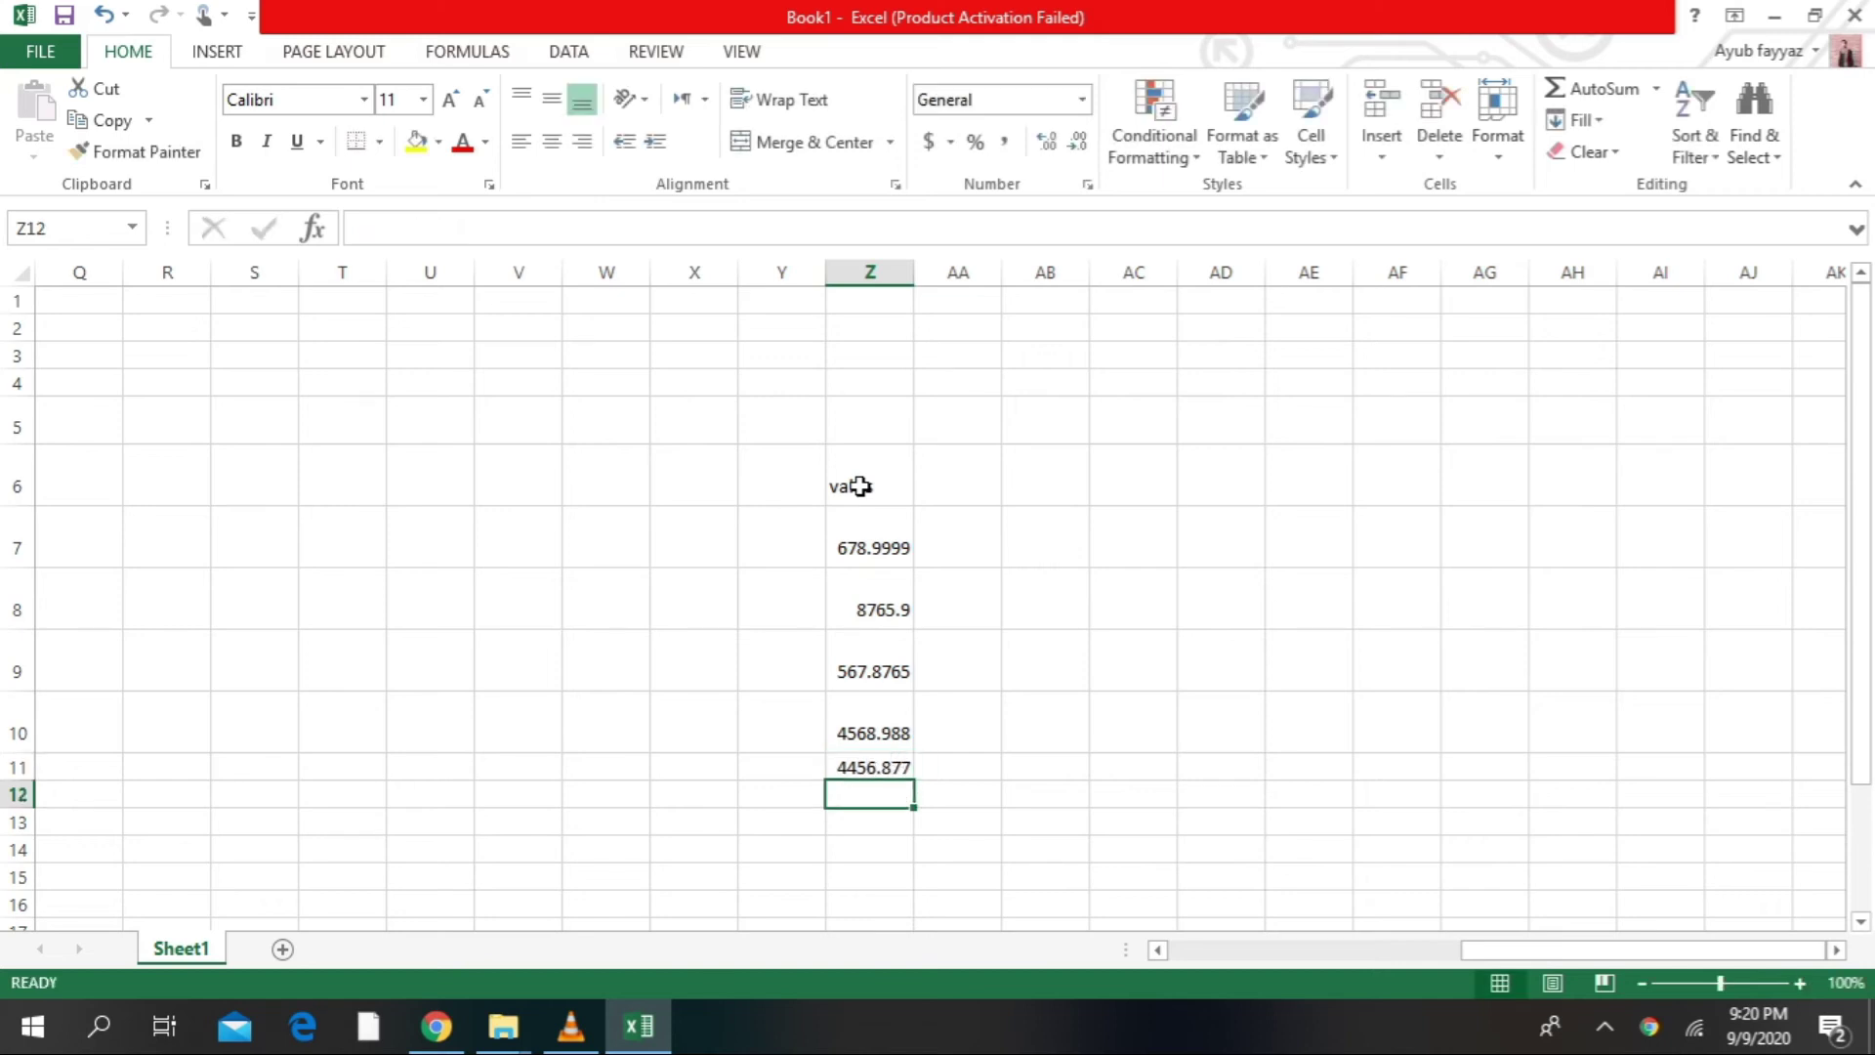
Make the "vales" heading in Z6 bold at size 16 and widen column Z to show more decimals
{"action": "left_click", "coordinate": [859, 485]}
{"action": "left_click", "coordinate": [238, 140]}
{"action": "left_click", "coordinate": [451, 99]}
{"action": "left_click", "coordinate": [450, 99]}
{"action": "left_click", "coordinate": [450, 99]}
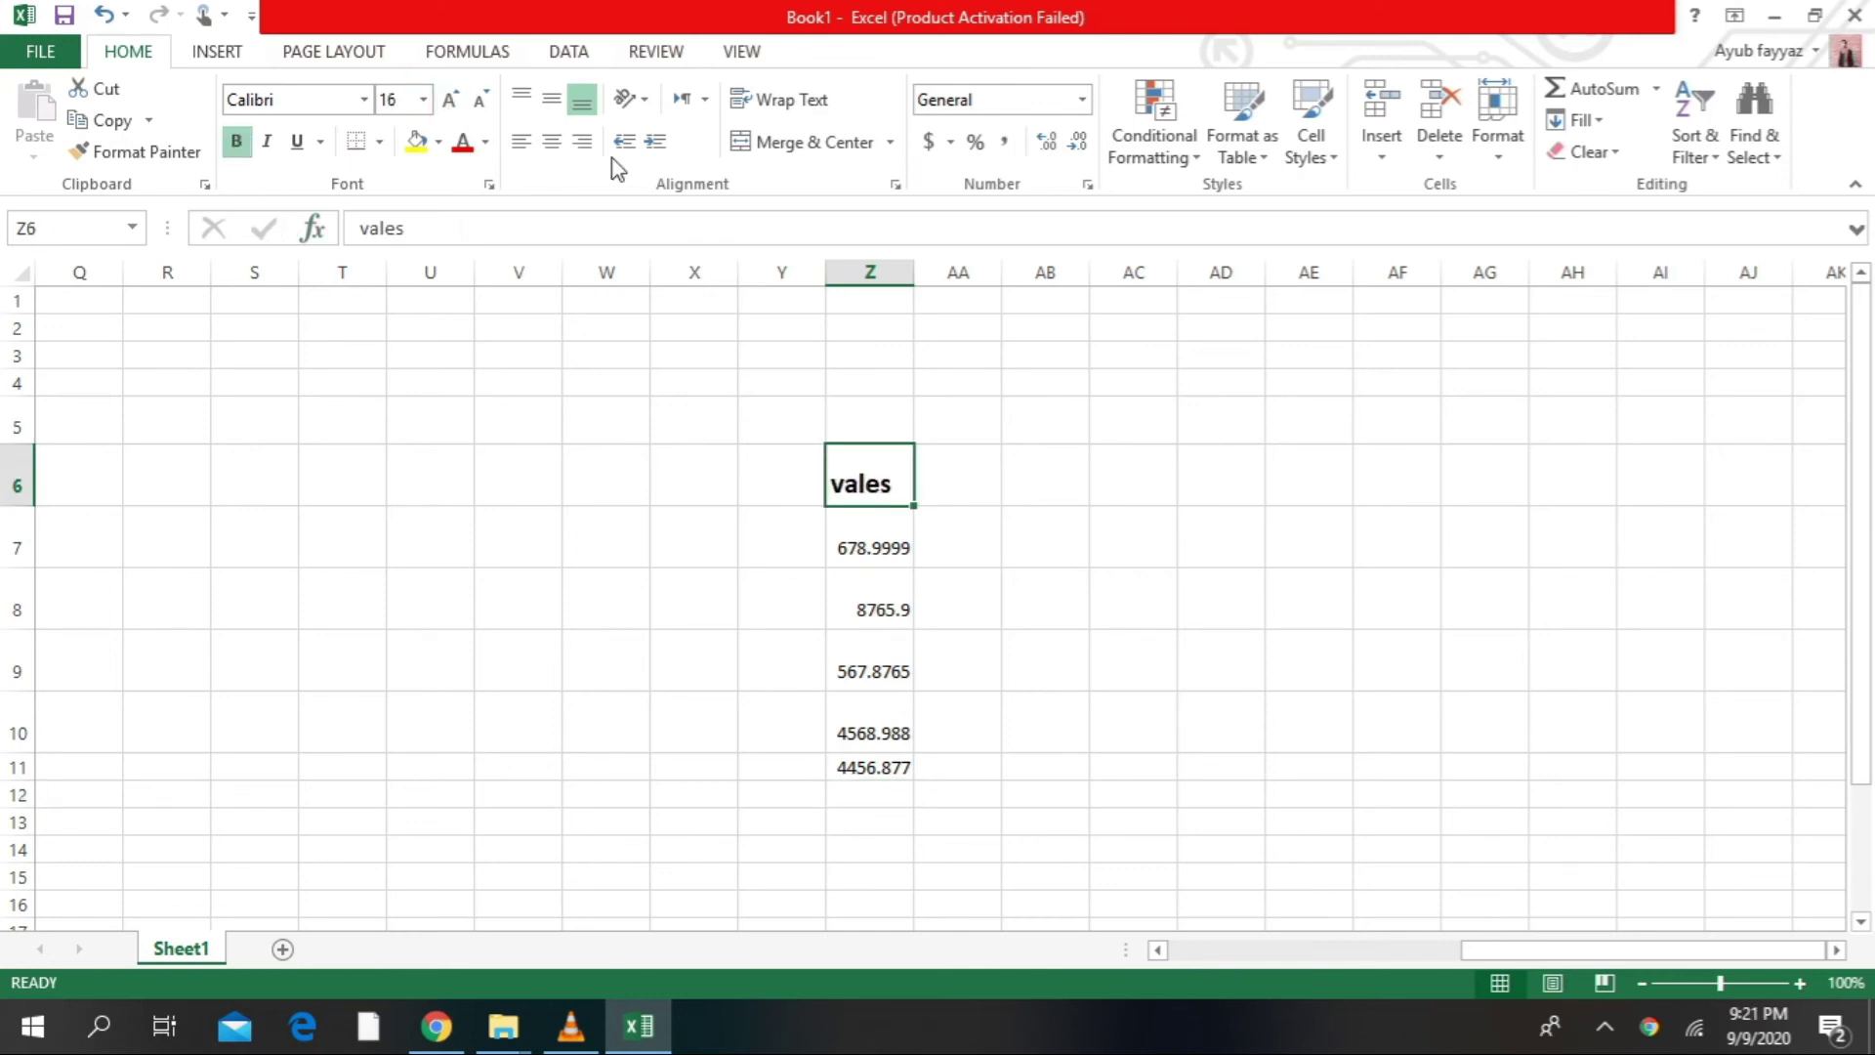
{"action": "left_click_drag", "start_coordinate": [915, 276], "coordinate": [1055, 281]}
{"action": "left_click_drag", "start_coordinate": [1704, 949], "coordinate": [1693, 949]}
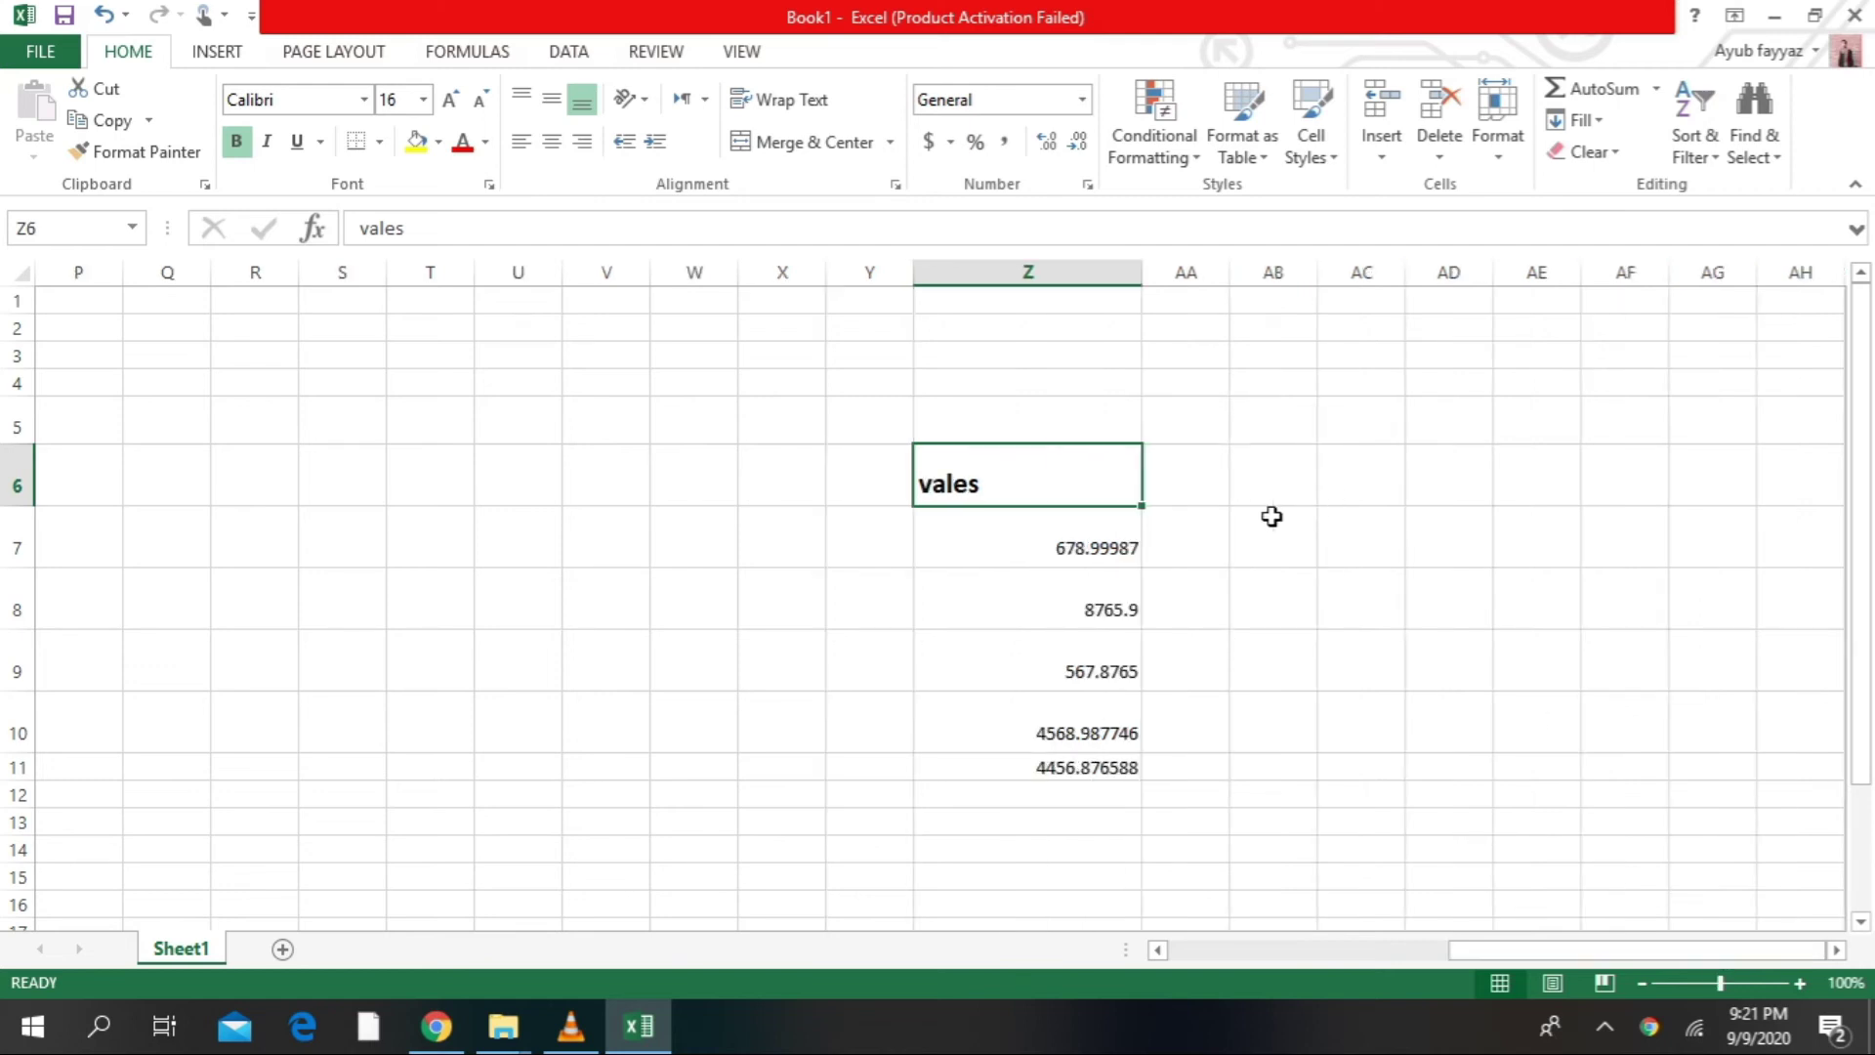
Enter the heading "digits to round" in cell AB6
{"action": "left_click", "coordinate": [1227, 483]}
{"action": "left_click", "coordinate": [1263, 485]}
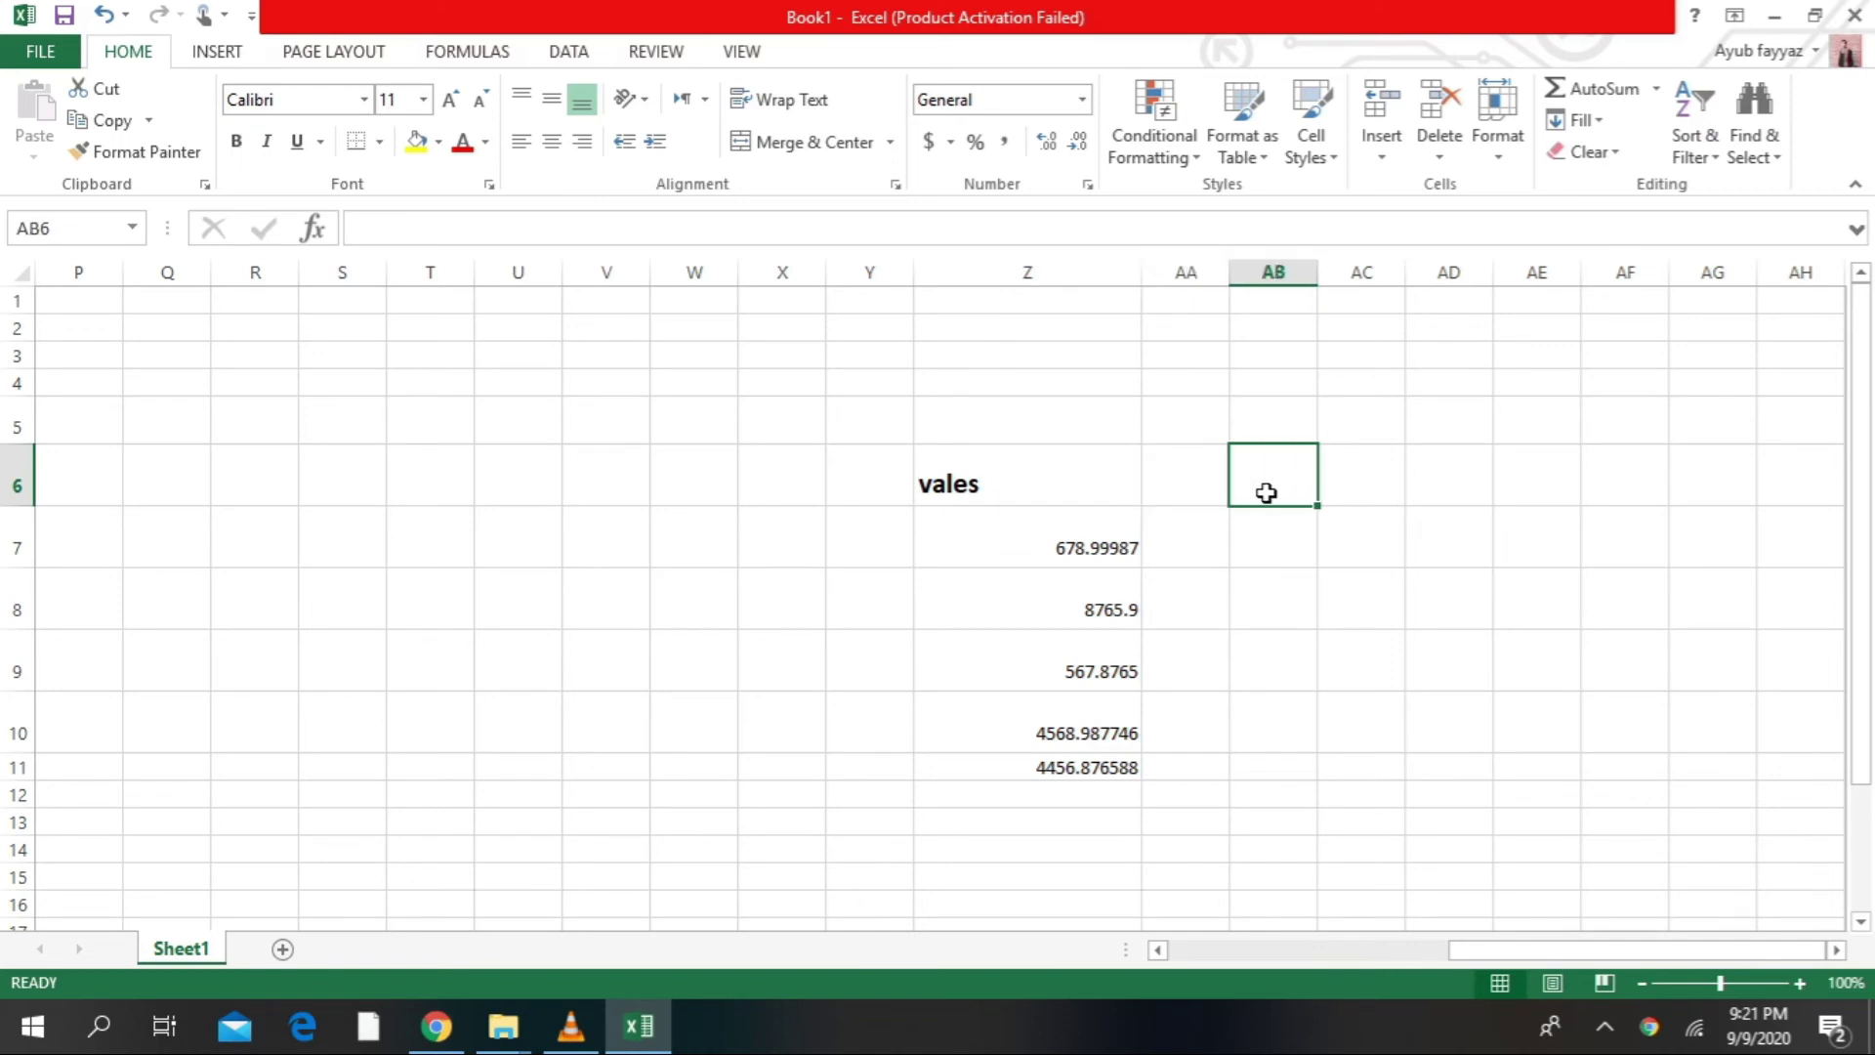
{"action": "type", "text": "dis"}
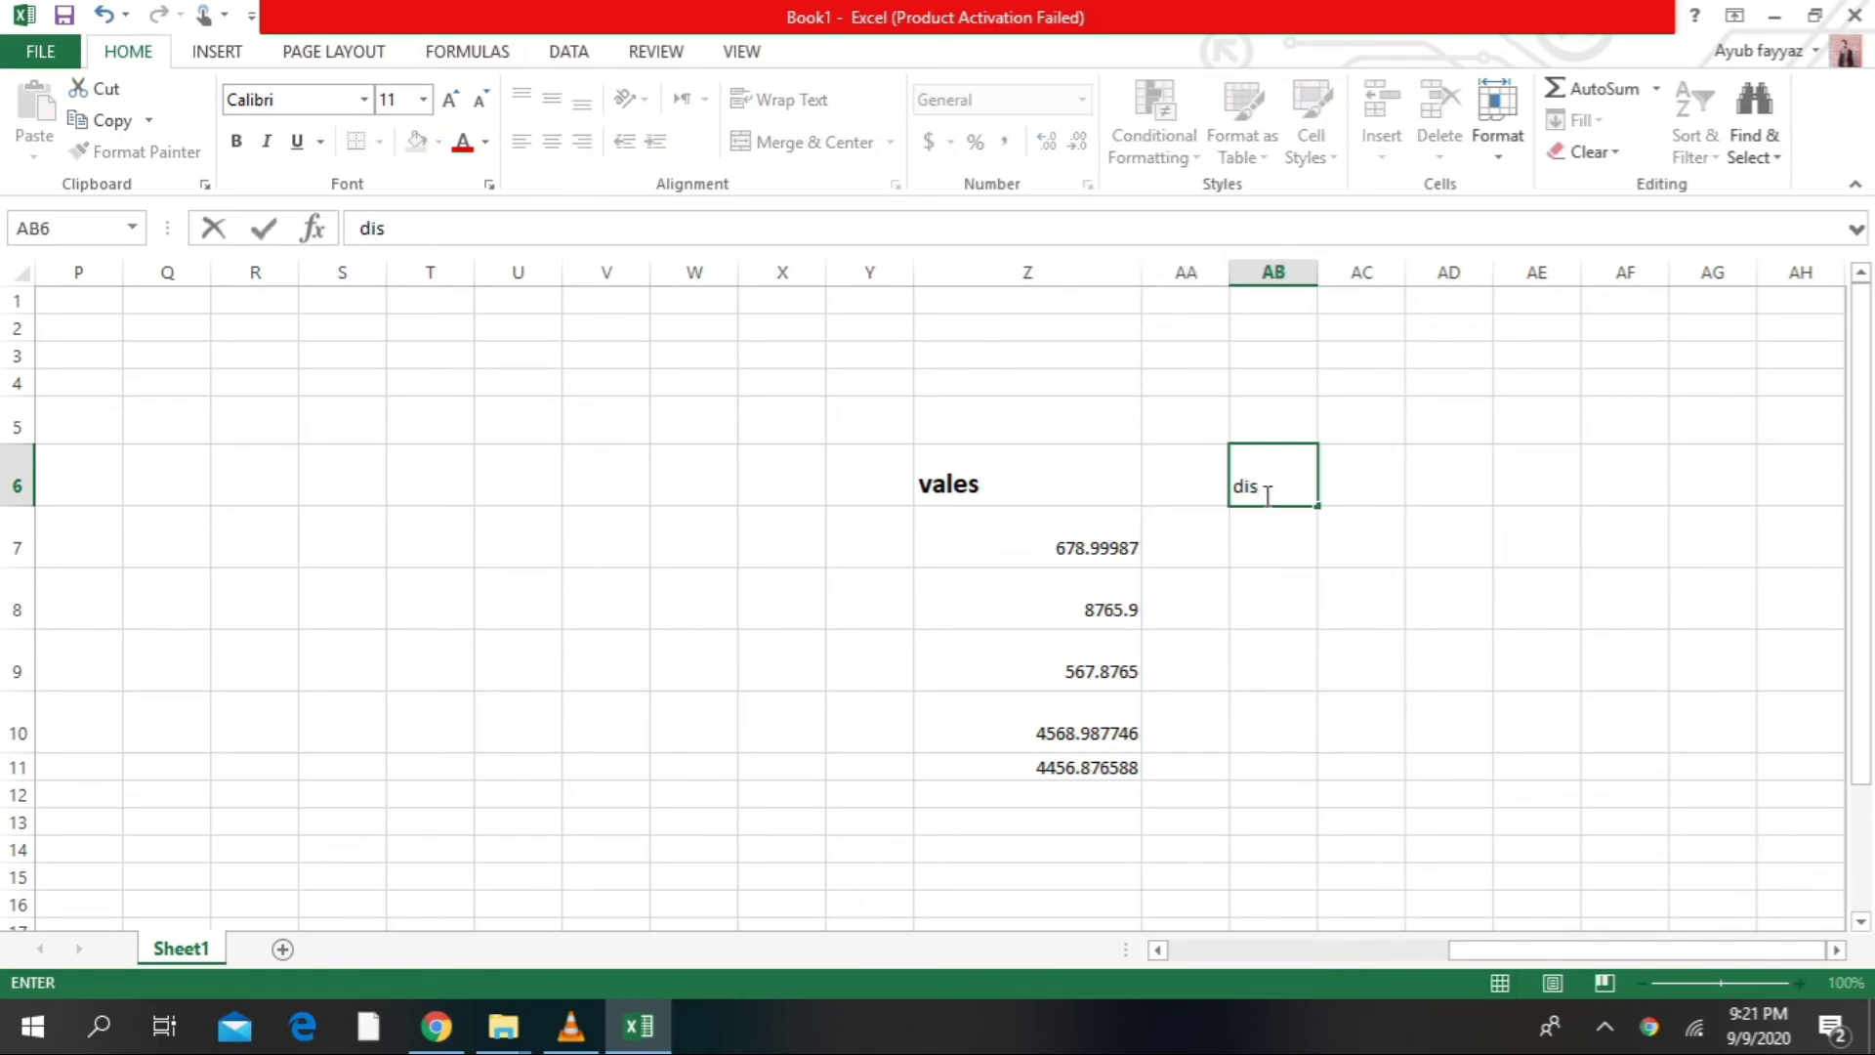
{"action": "key", "text": "BackSpace"}
{"action": "key", "text": "BackSpace"}
{"action": "type", "text": "igits to round"}
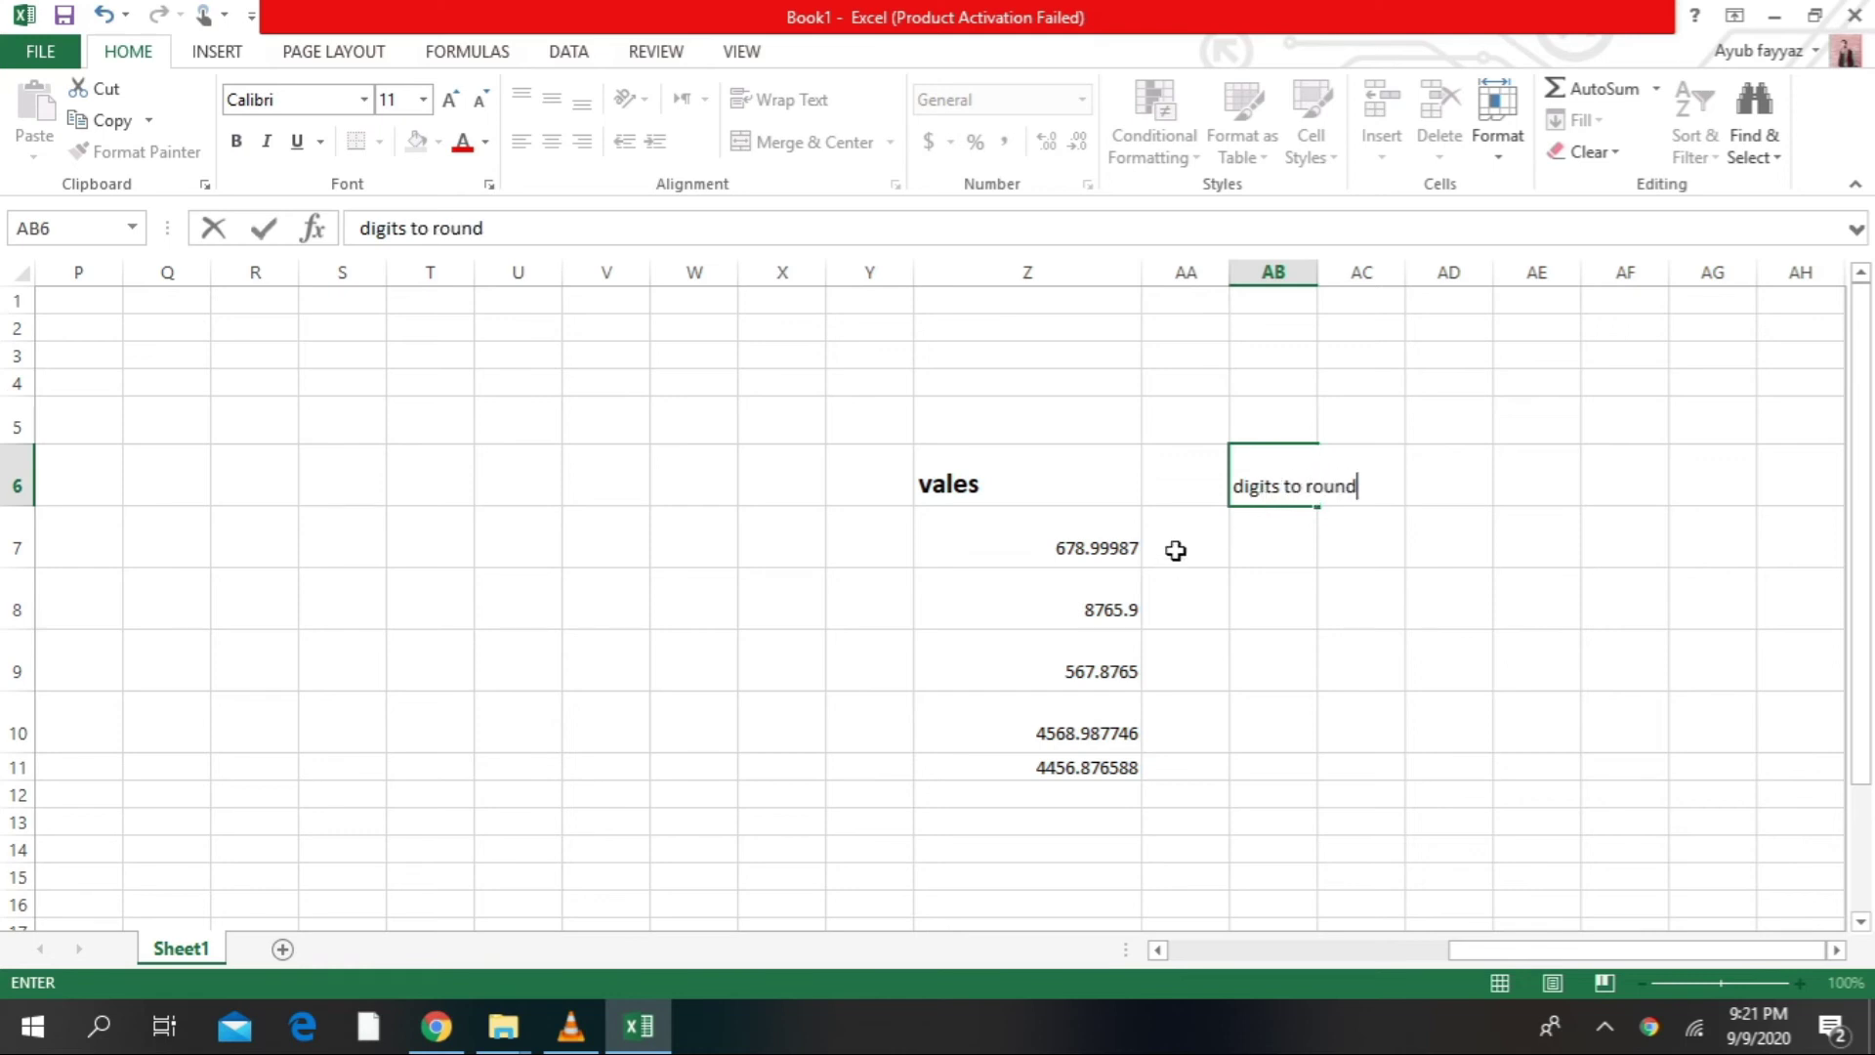
Enter the digit counts 0, -1, -2, -3 and -4 in cells AB7 to AB11
{"action": "left_click", "coordinate": [1277, 540]}
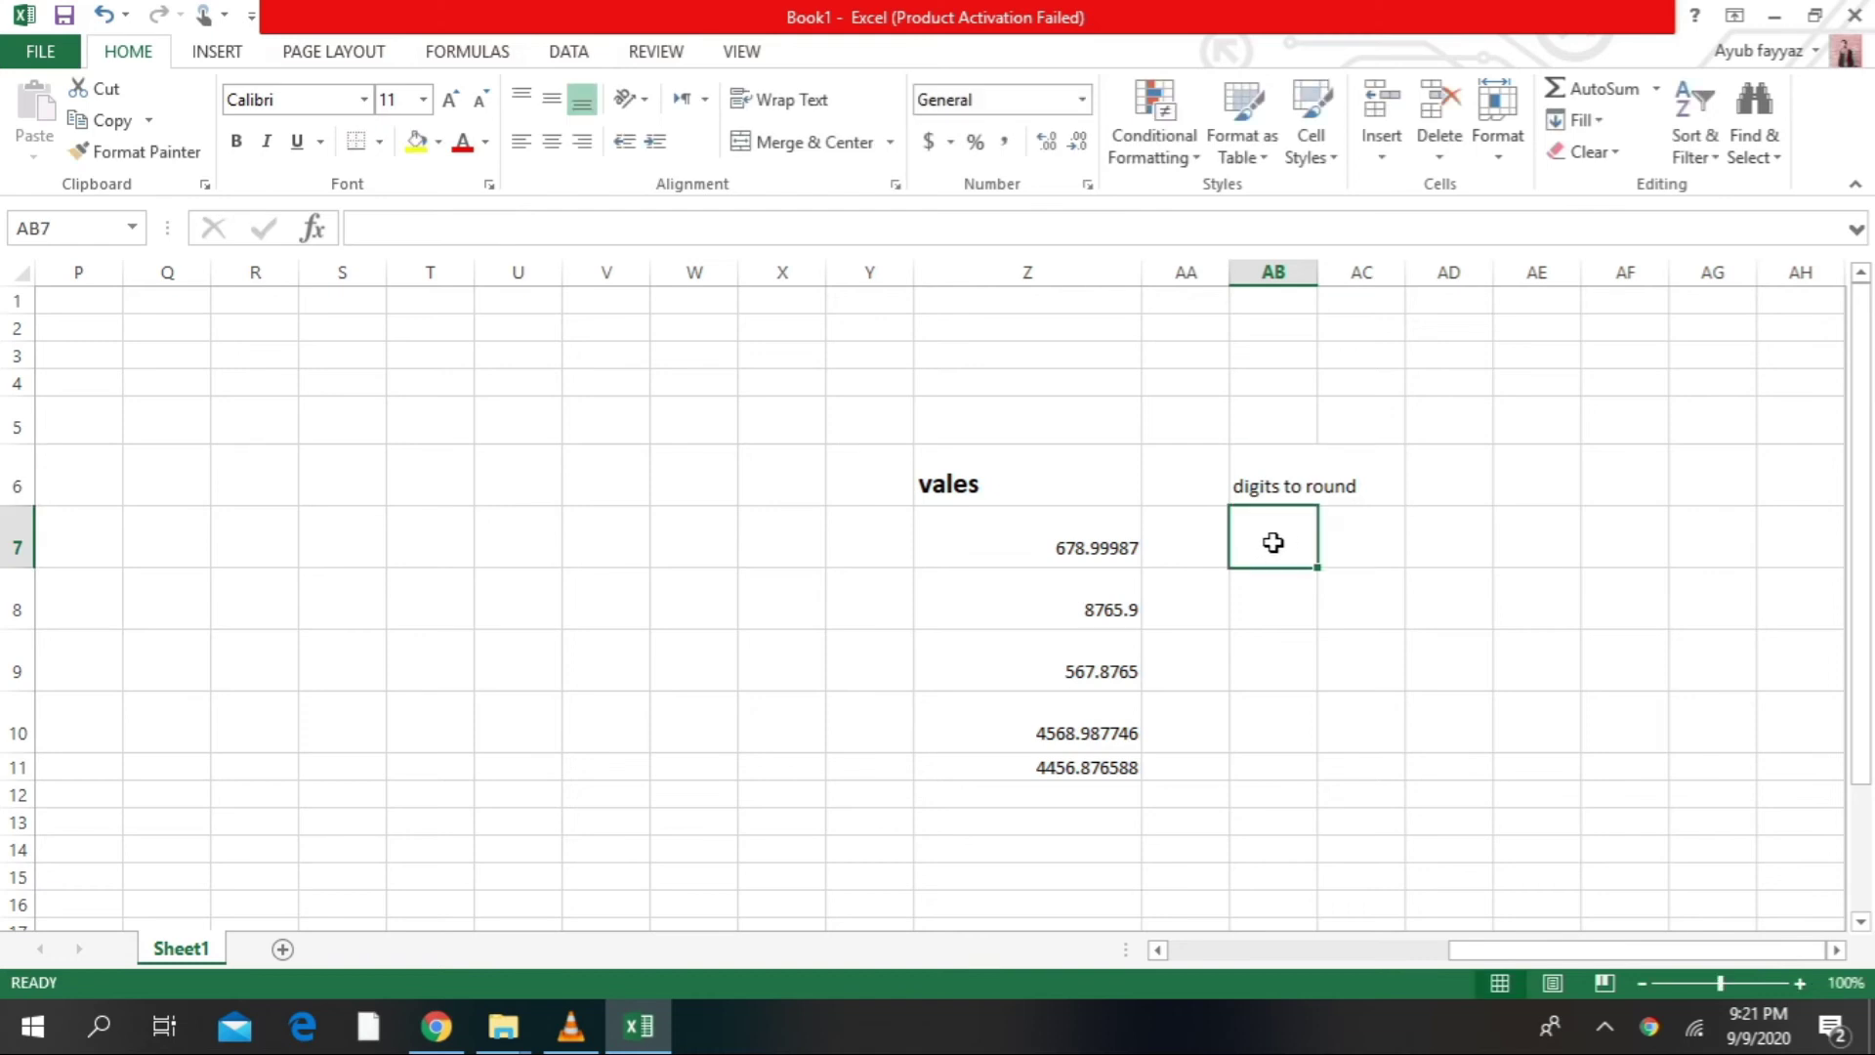
{"action": "type", "text": "0"}
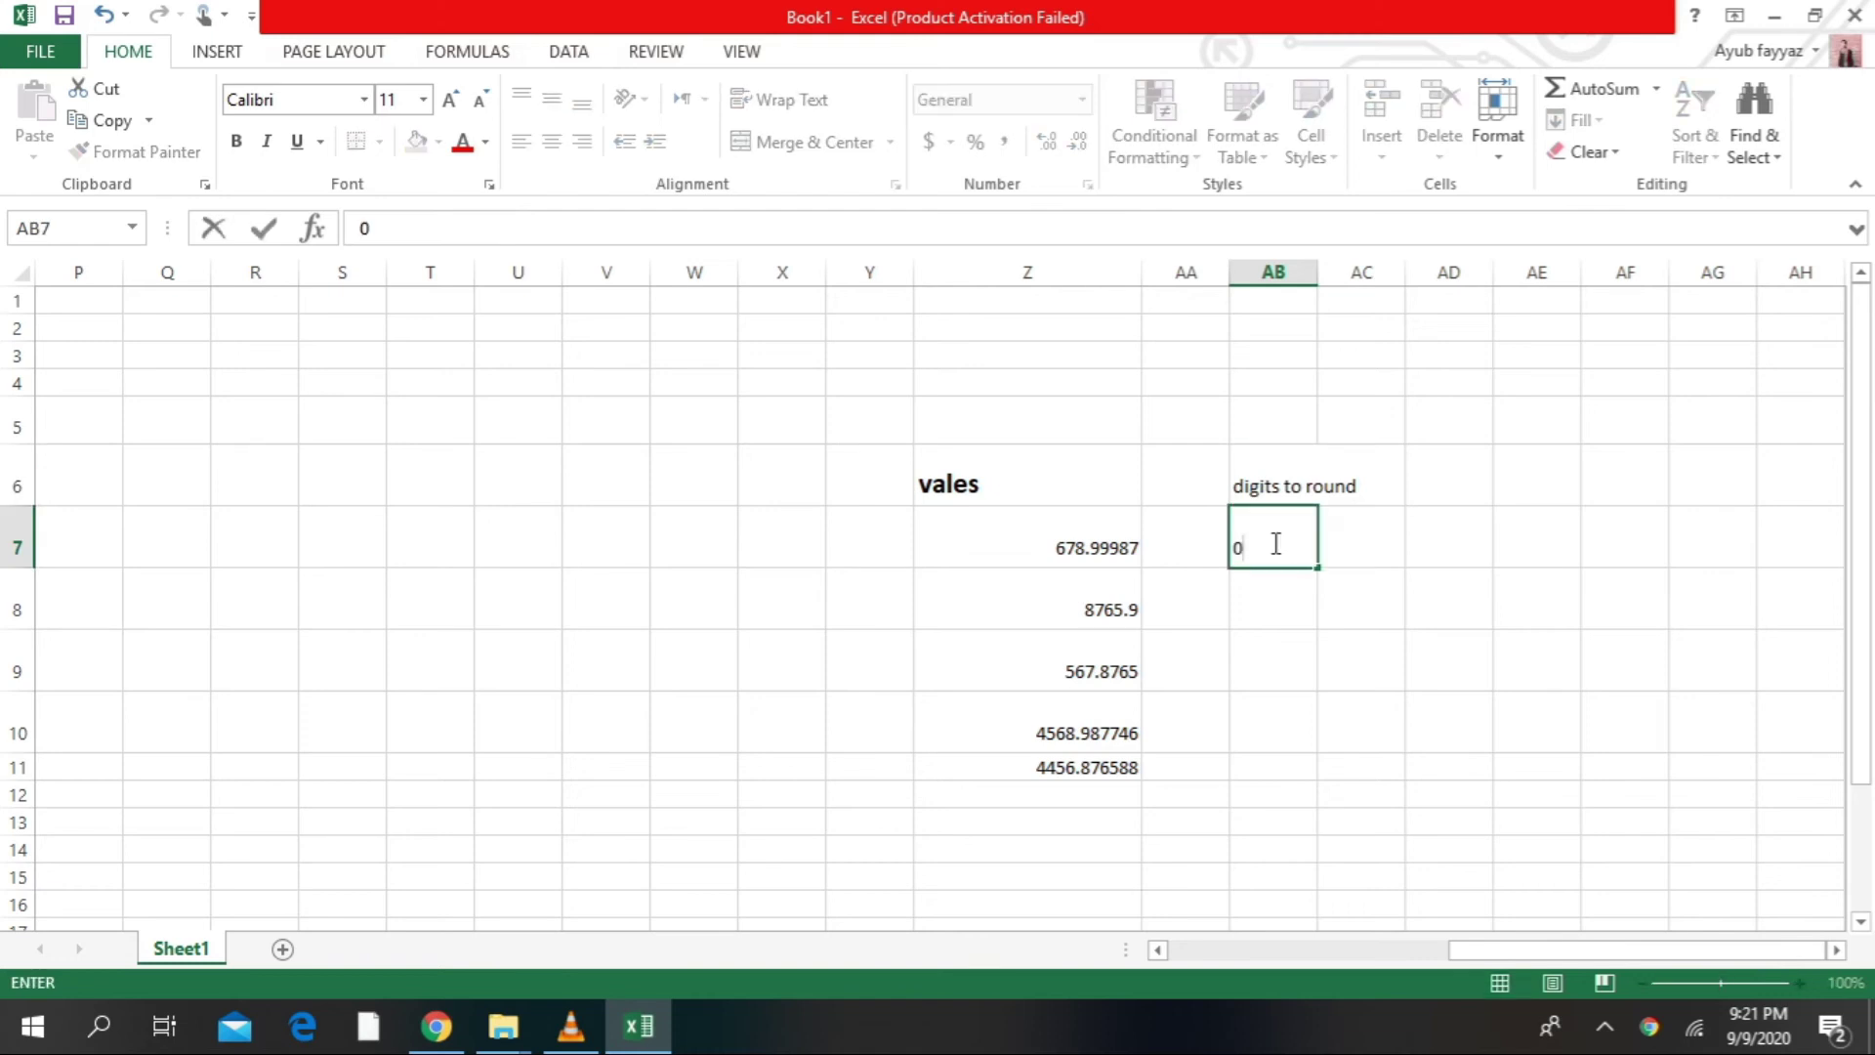
{"action": "key", "text": "Return"}
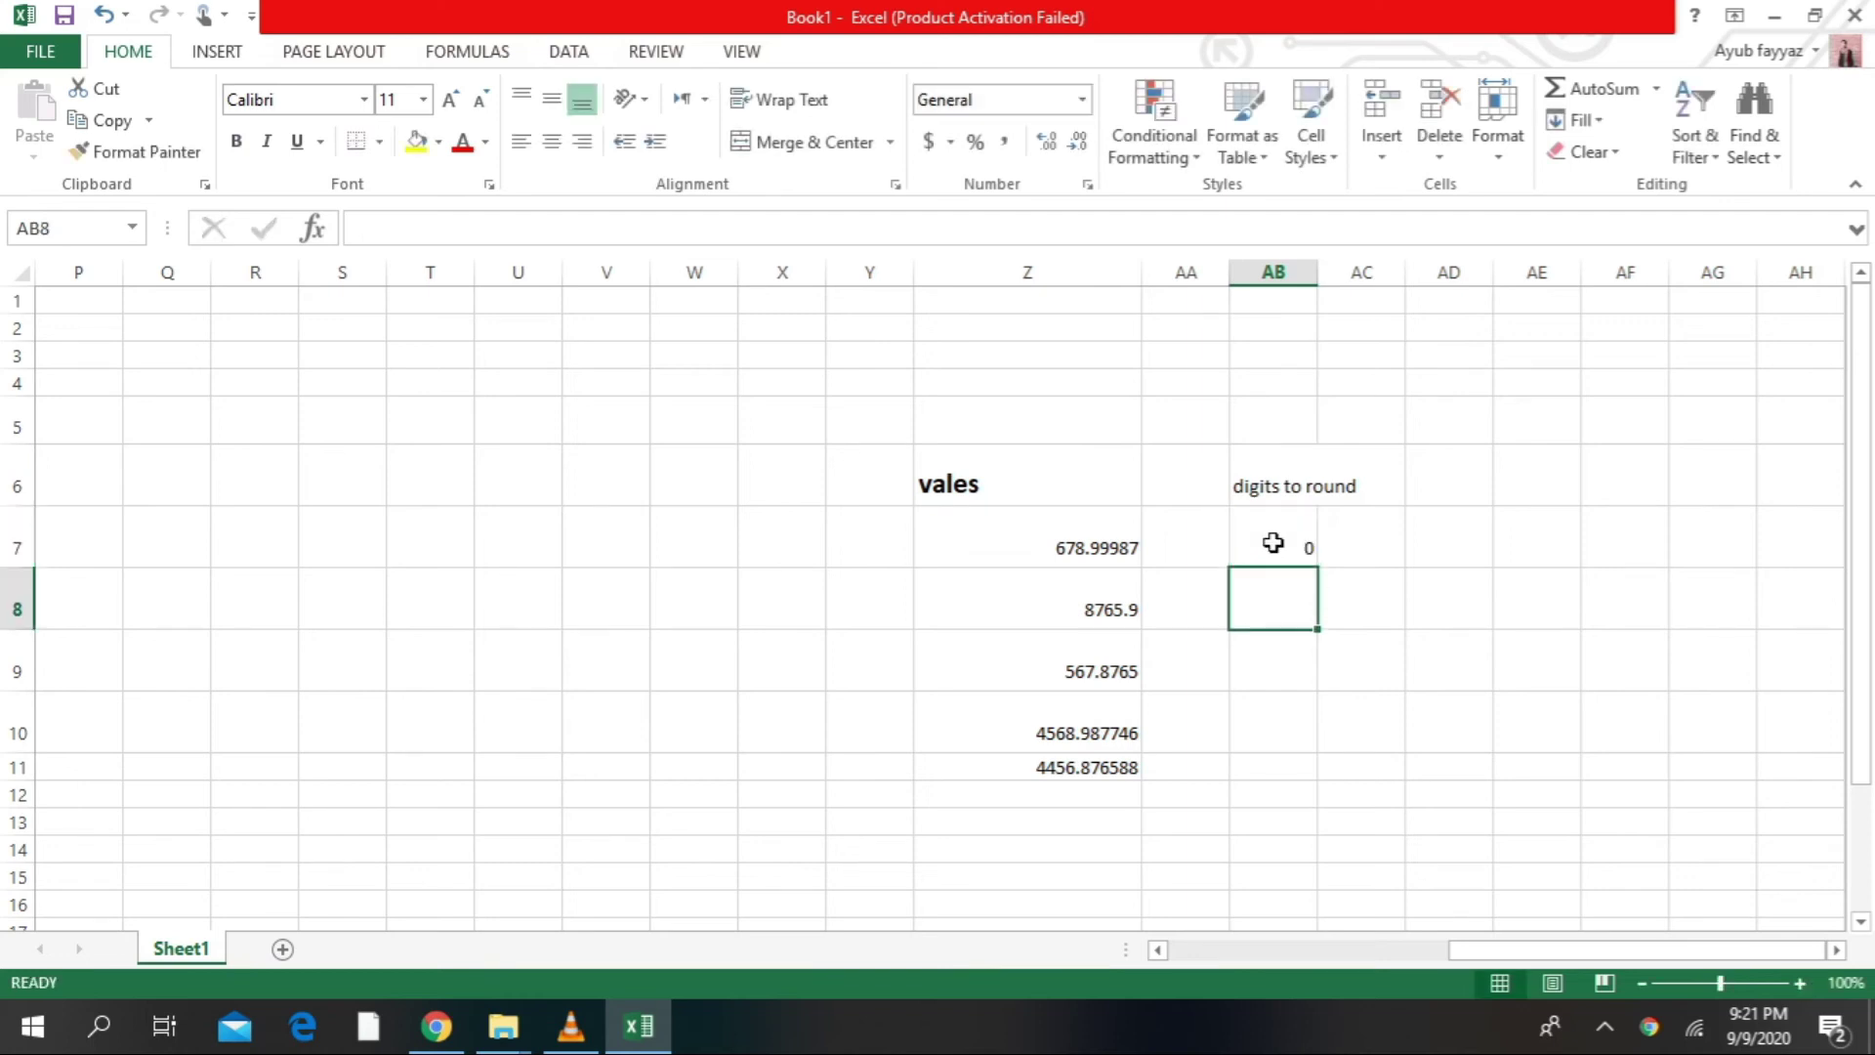
{"action": "type", "text": "-"}
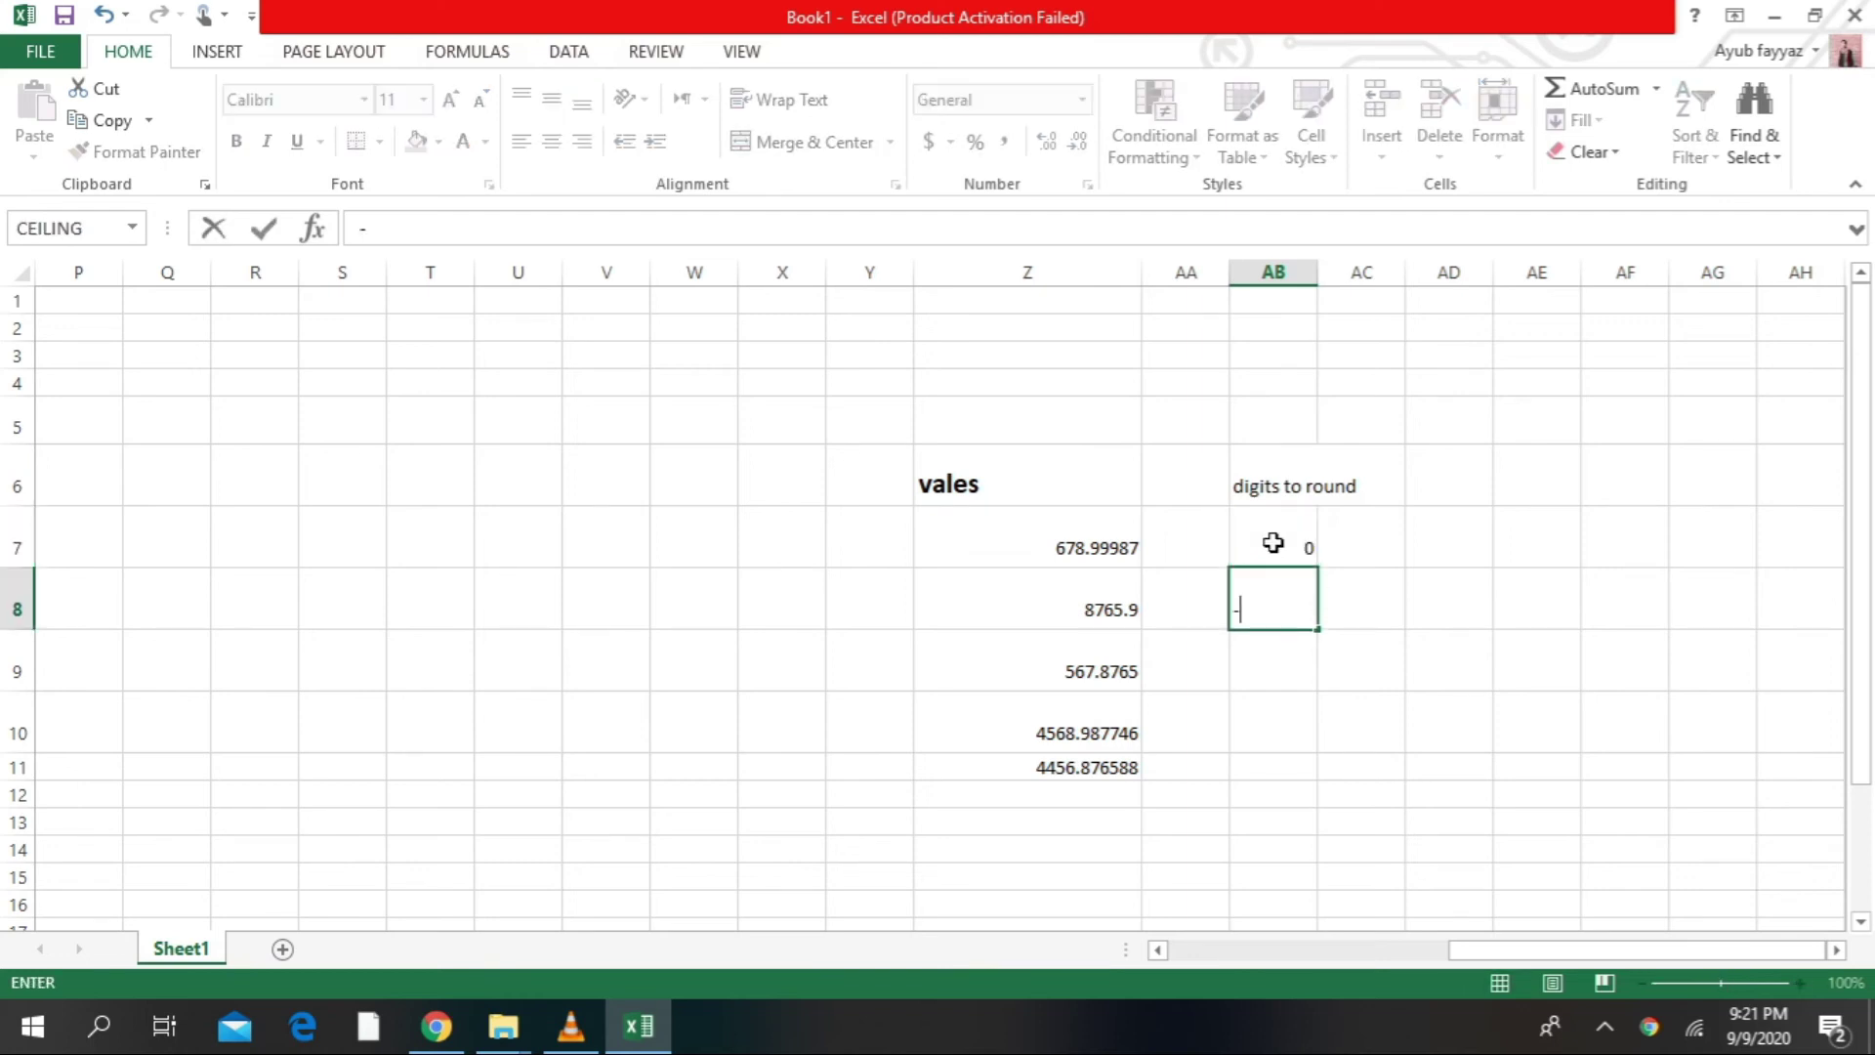
{"action": "type", "text": "1"}
{"action": "key", "text": "Return"}
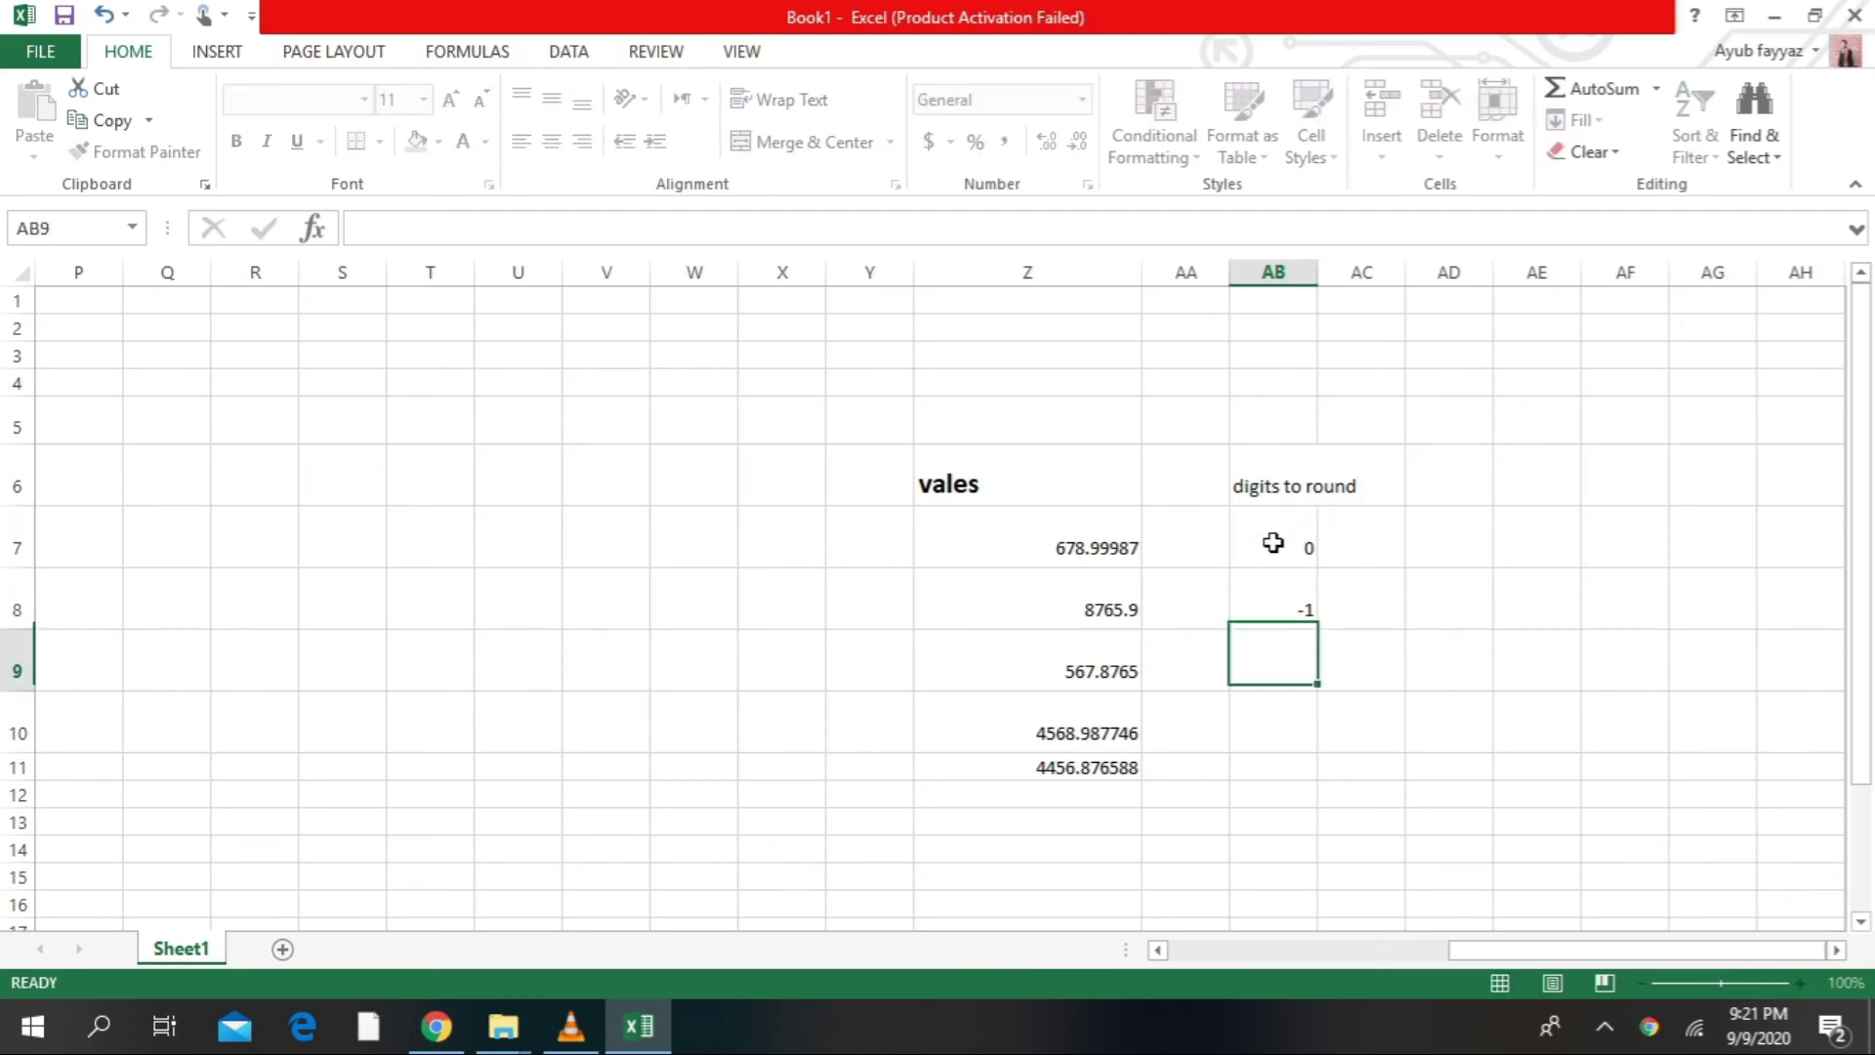
{"action": "type", "text": "-2"}
{"action": "key", "text": "Return"}
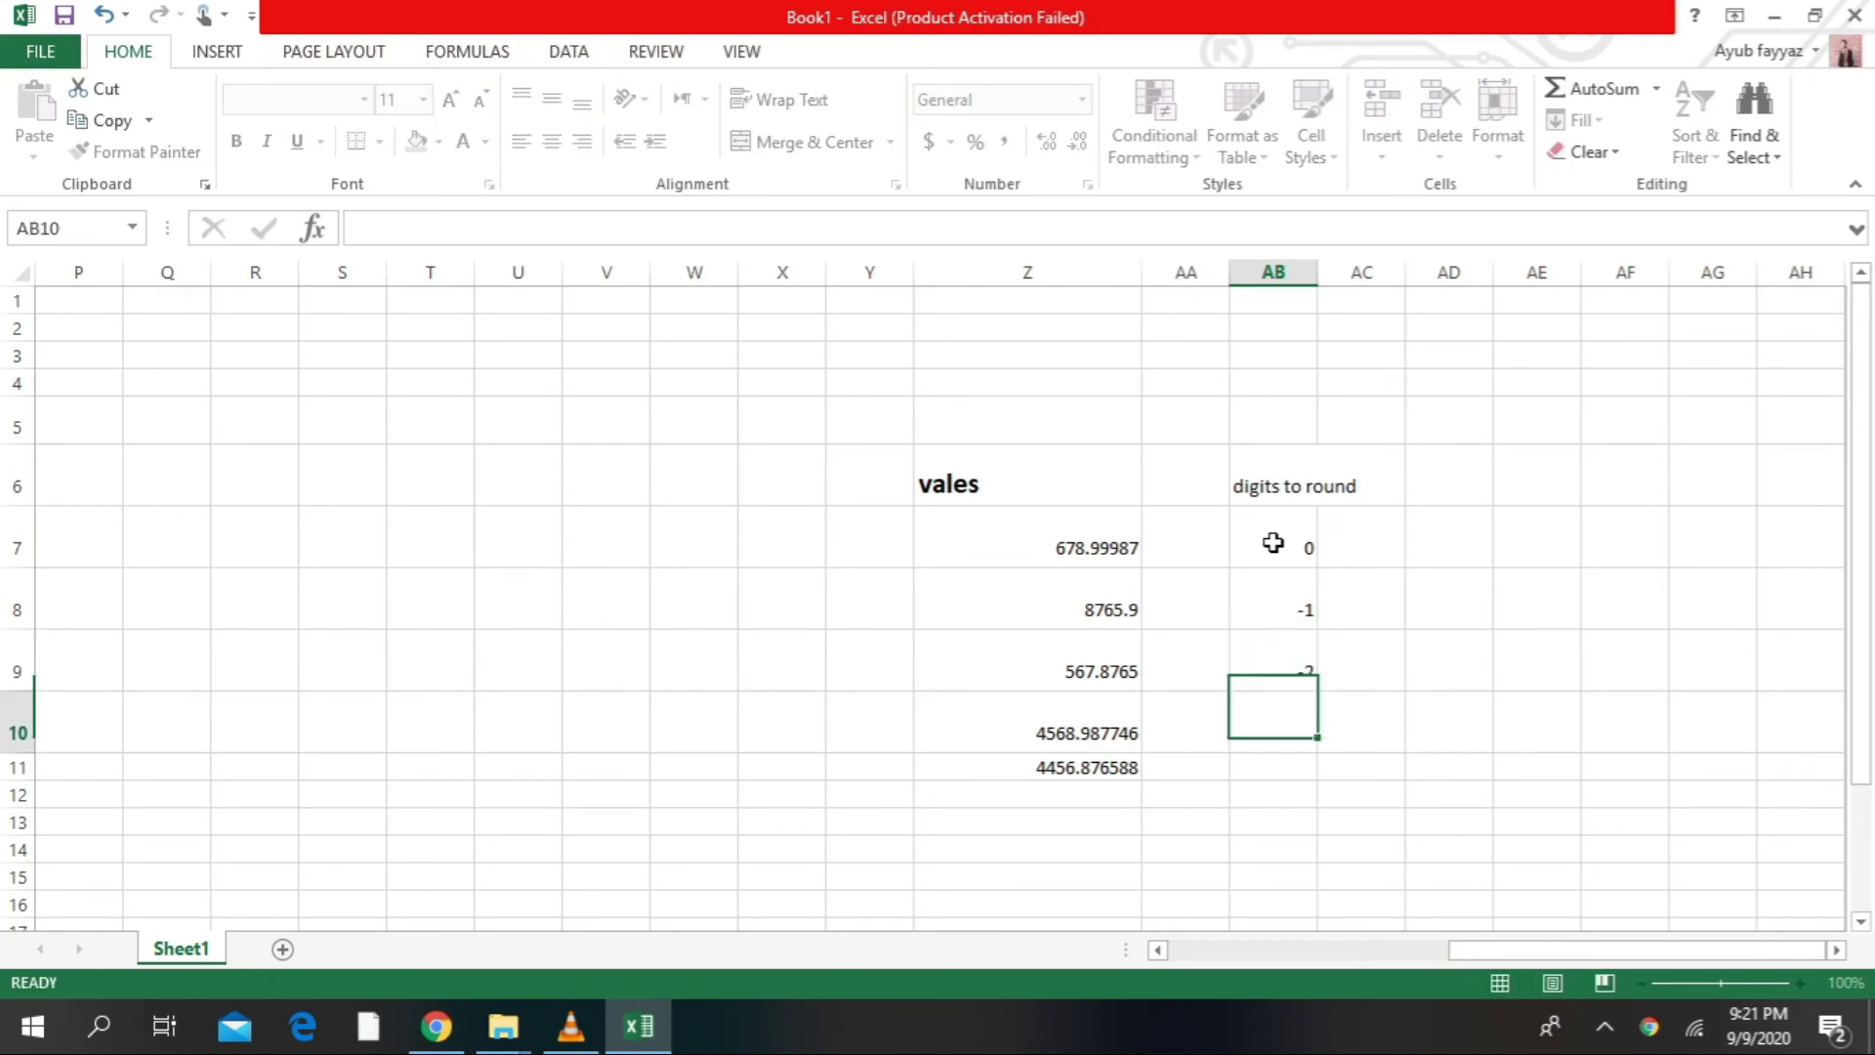
{"action": "type", "text": "-3"}
{"action": "key", "text": "Return"}
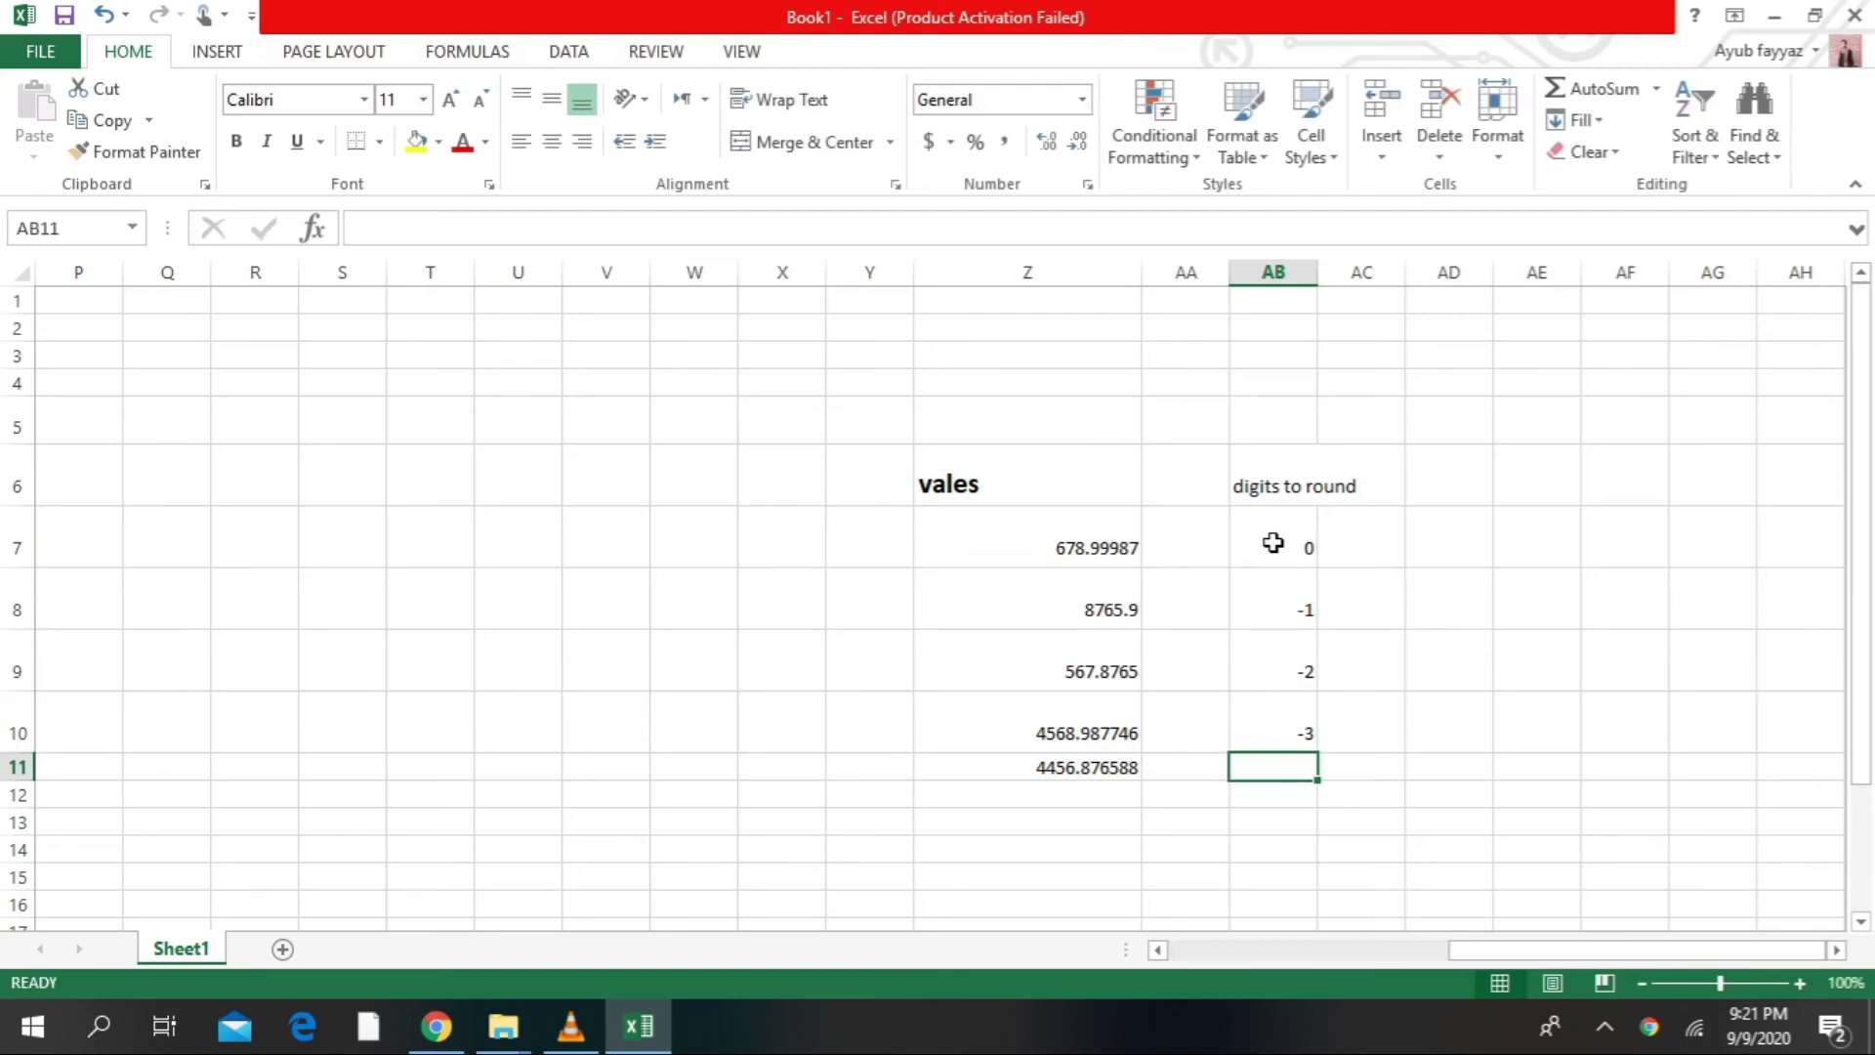
{"action": "type", "text": "-4"}
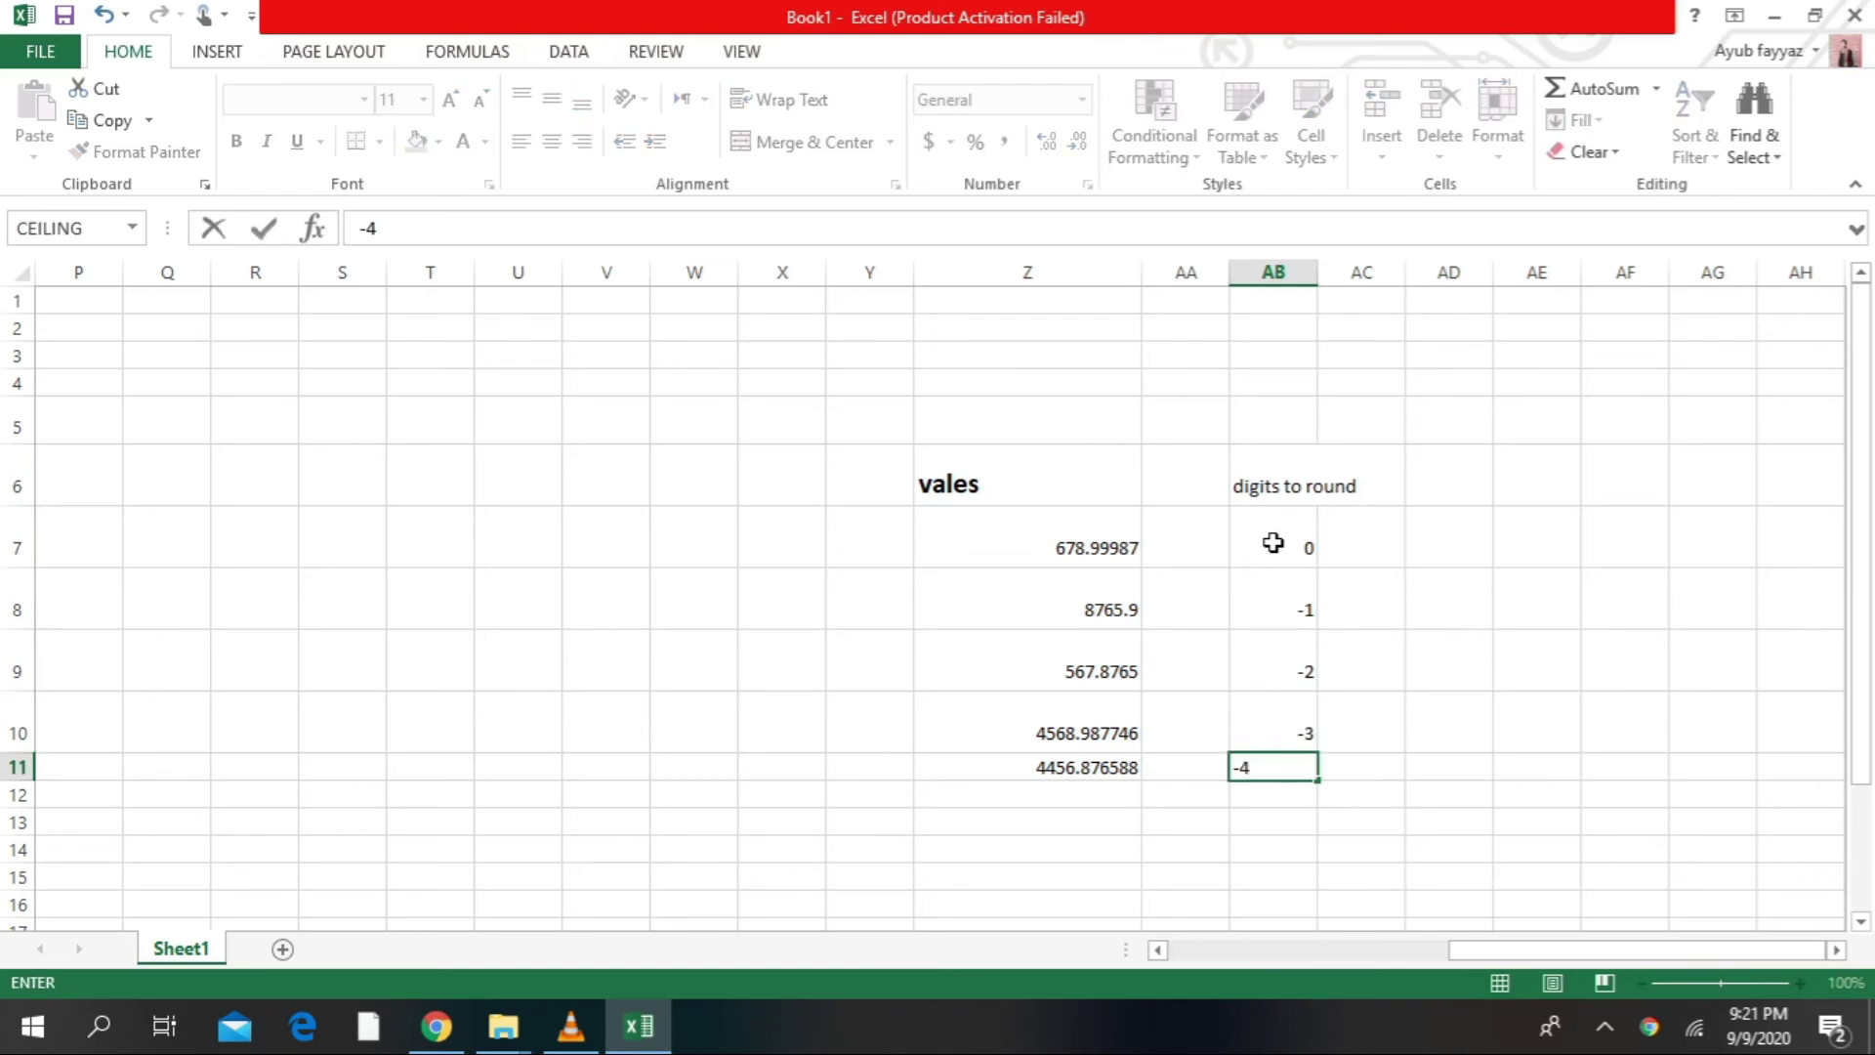
{"action": "key", "text": "Return"}
Enter =ROUNDDOWN(Z8,AB8) in cell AD8 to round down the second value by its digit count, and check the formula
{"action": "scroll", "coordinate": [1272, 542], "scroll_direction": "up", "scroll_amount": 7}
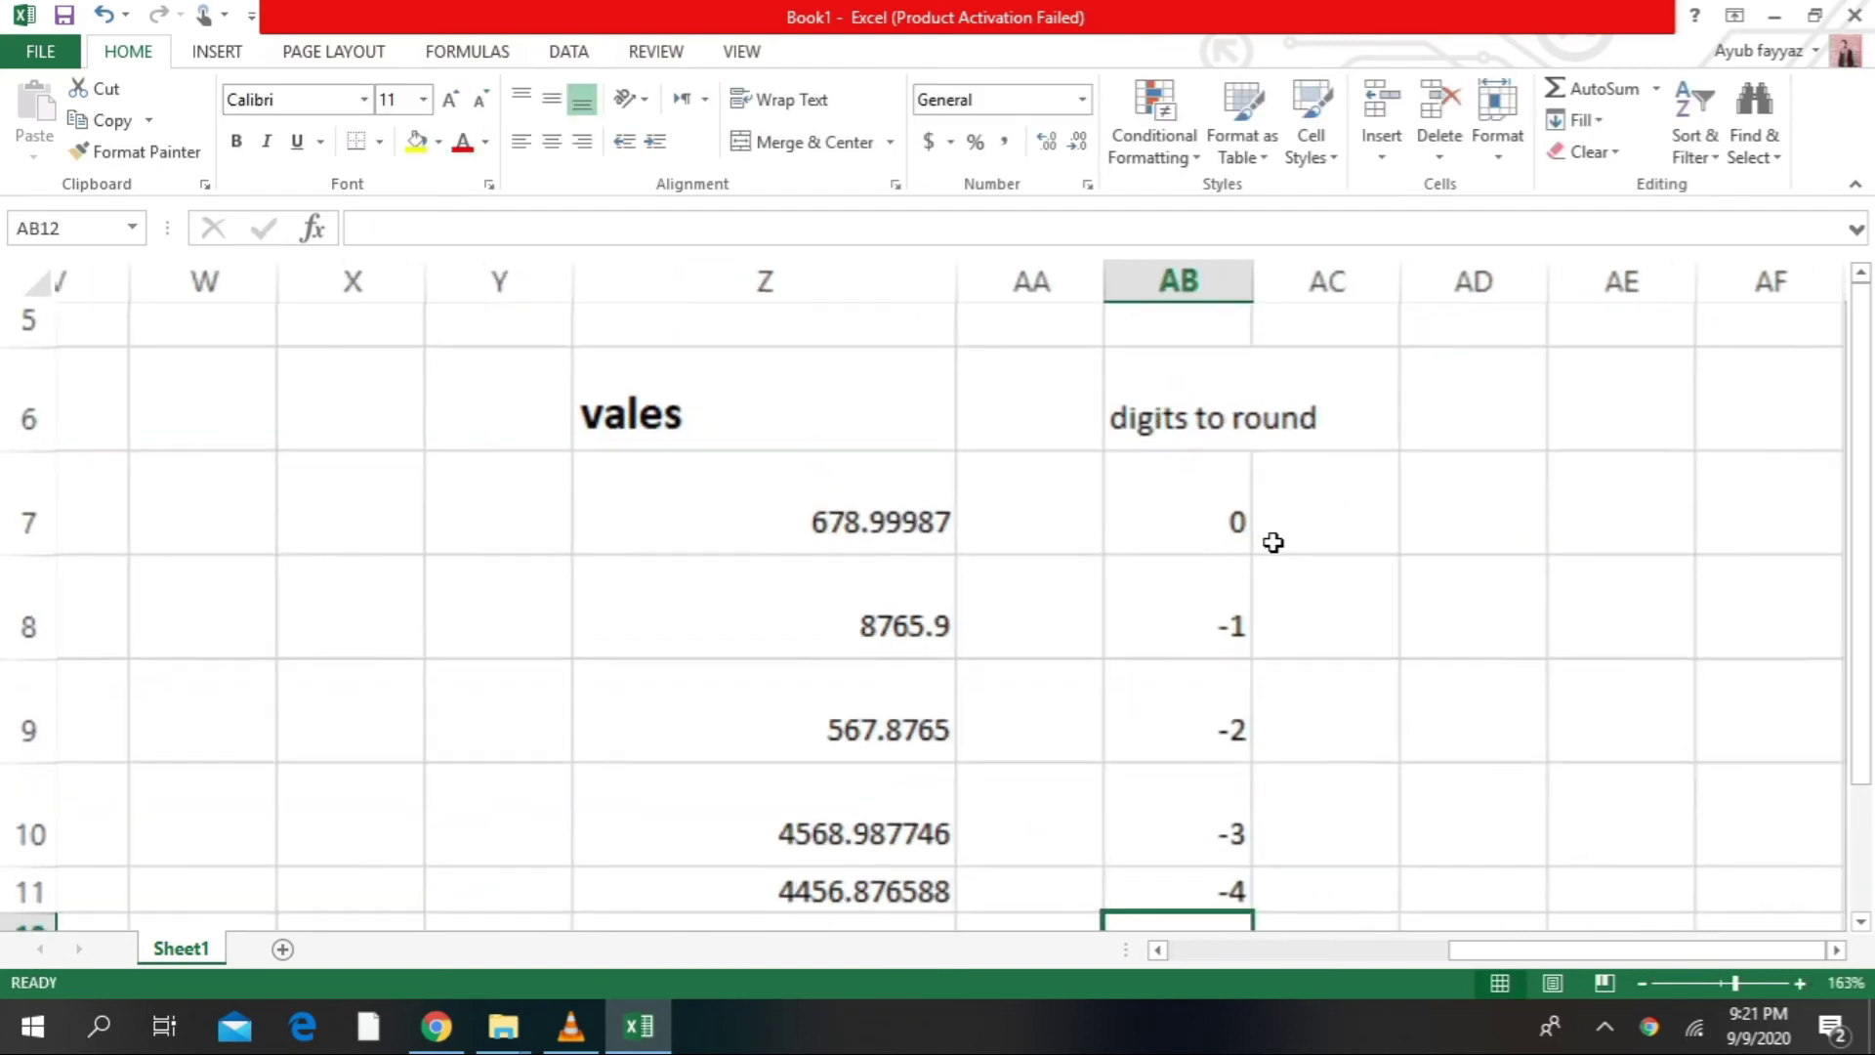
{"action": "scroll", "coordinate": [1273, 542], "scroll_direction": "down", "scroll_amount": 4}
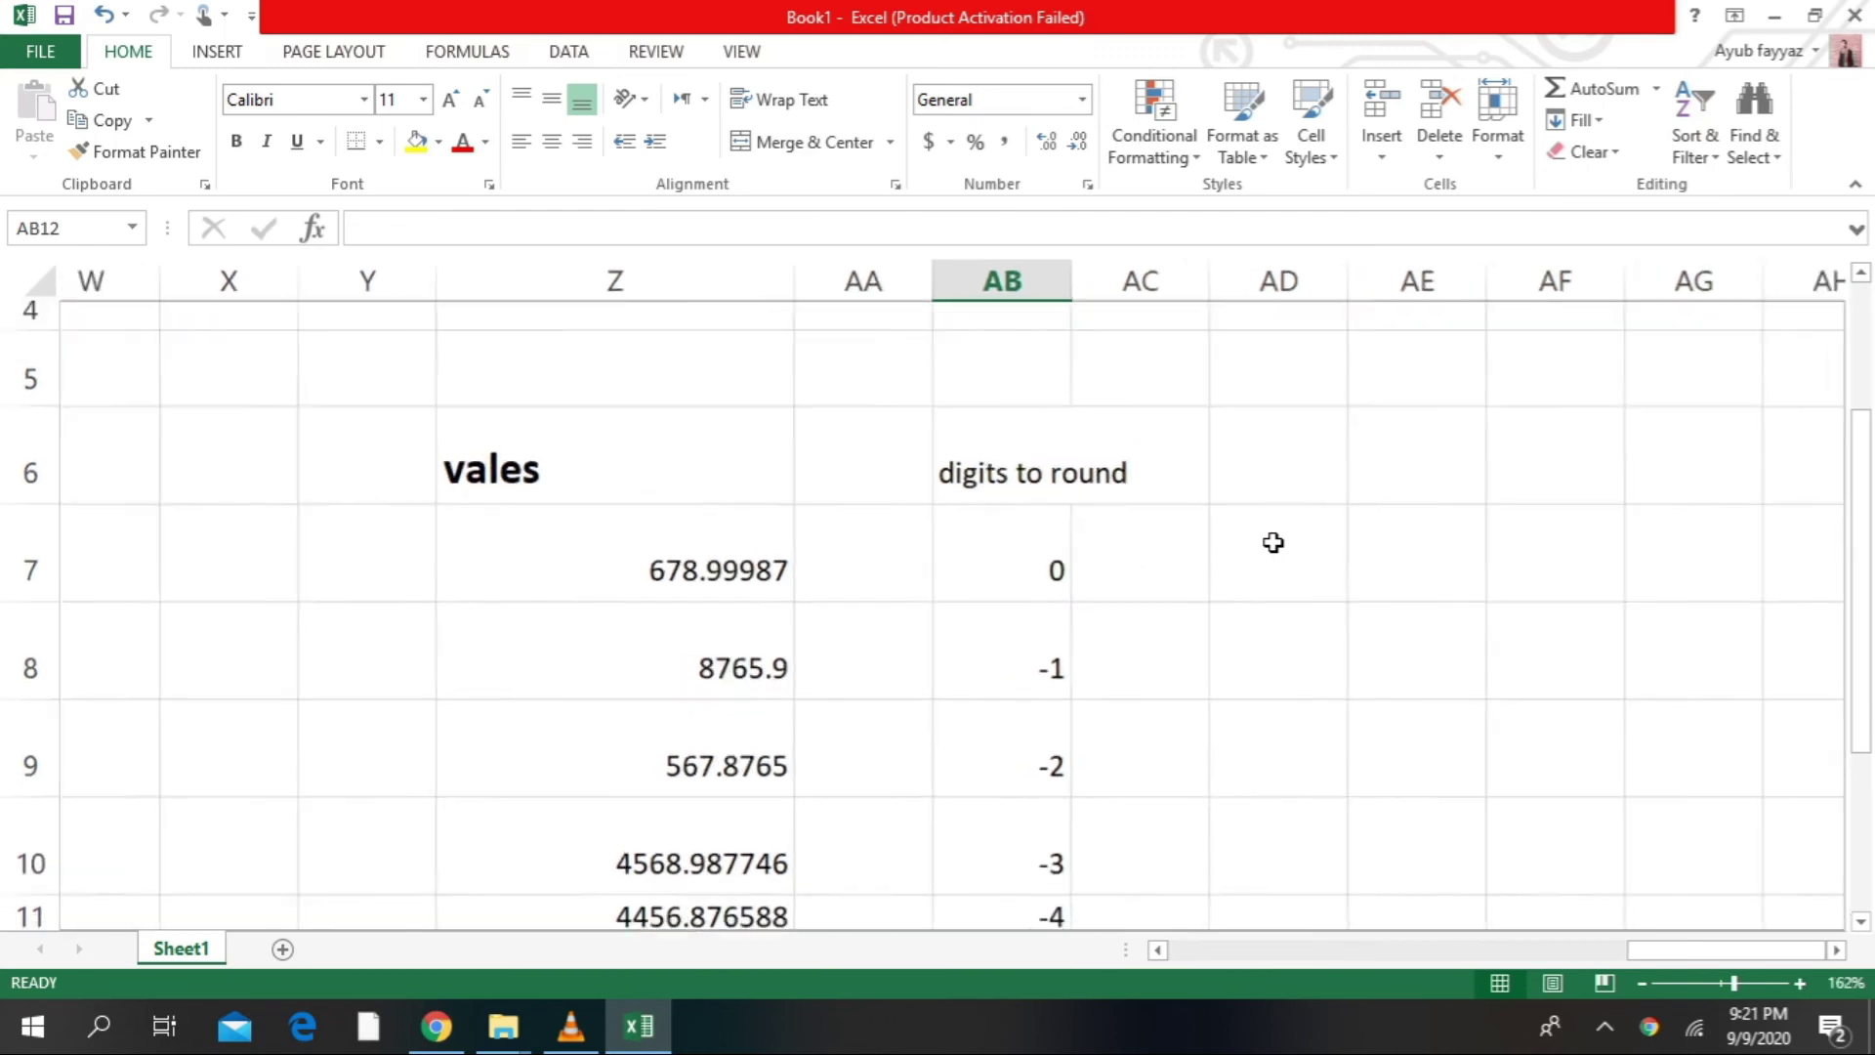
{"action": "scroll", "coordinate": [1273, 542], "scroll_direction": "down", "scroll_amount": 1}
{"action": "scroll", "coordinate": [1272, 542], "scroll_direction": "up", "scroll_amount": 1}
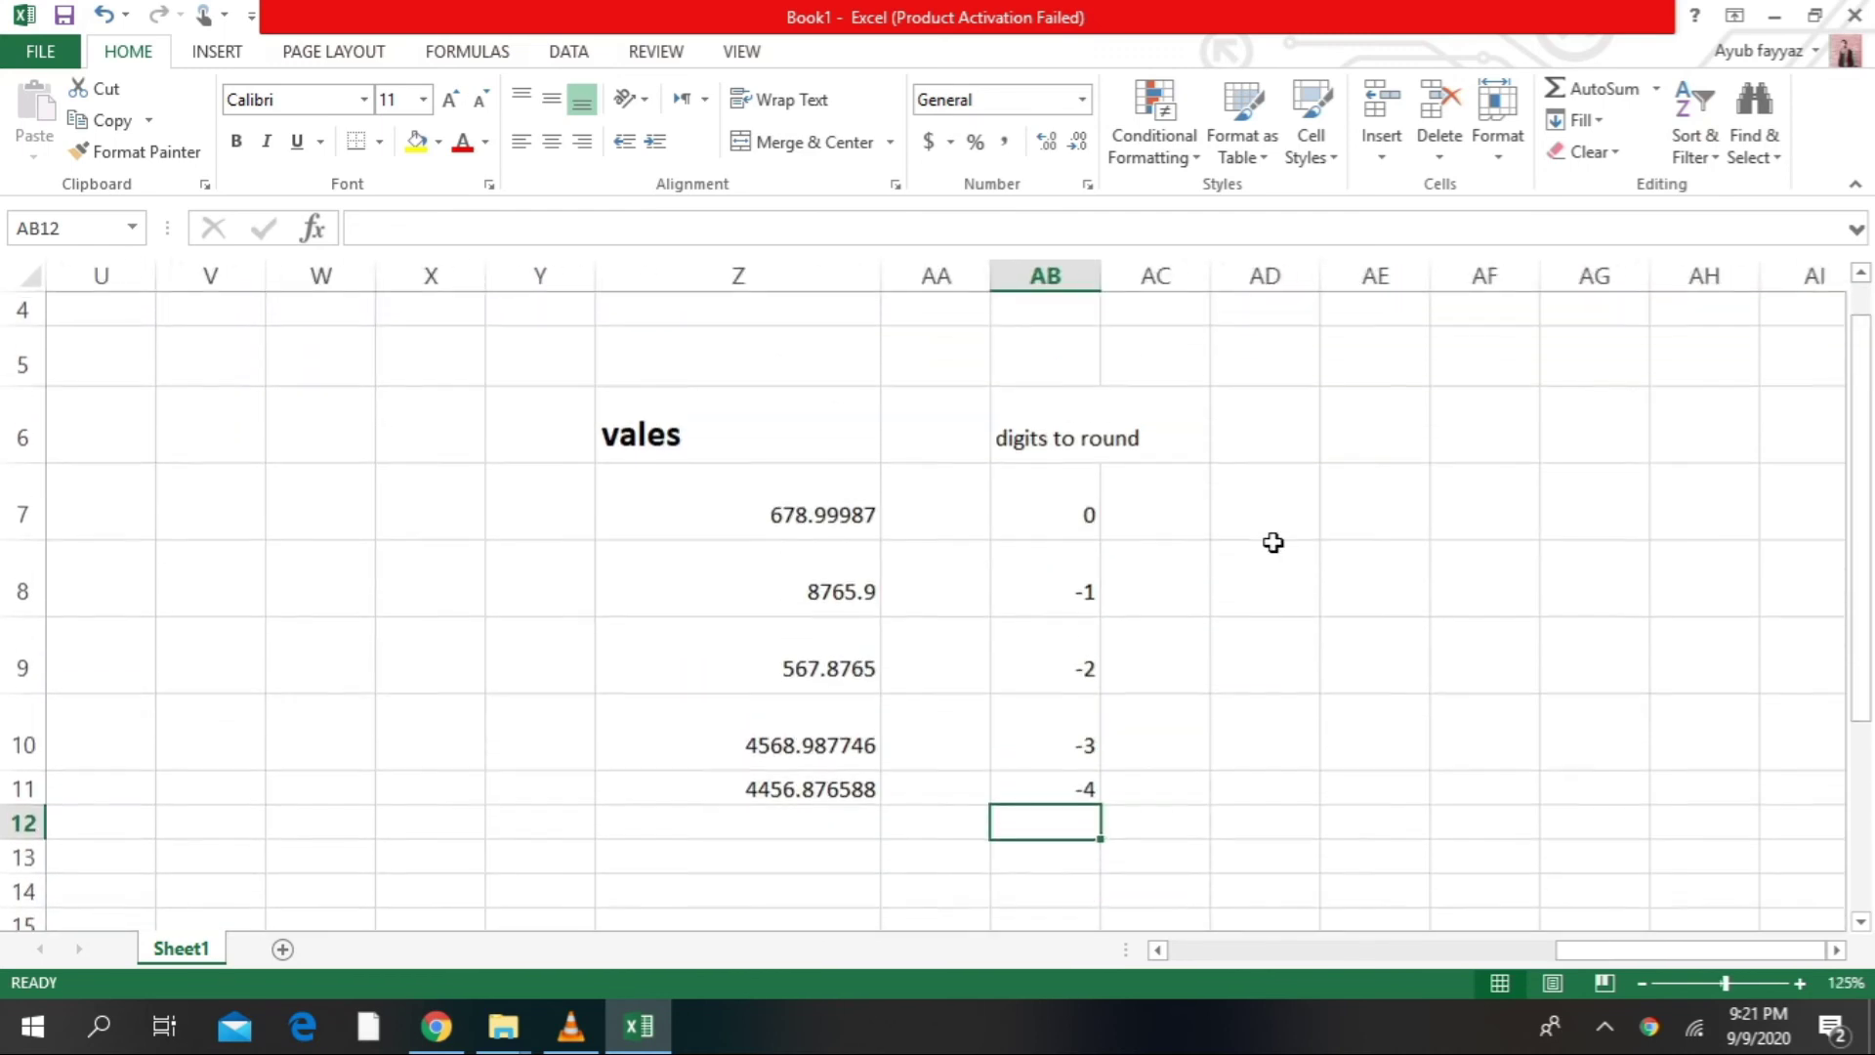
{"action": "left_click", "coordinate": [1255, 511]}
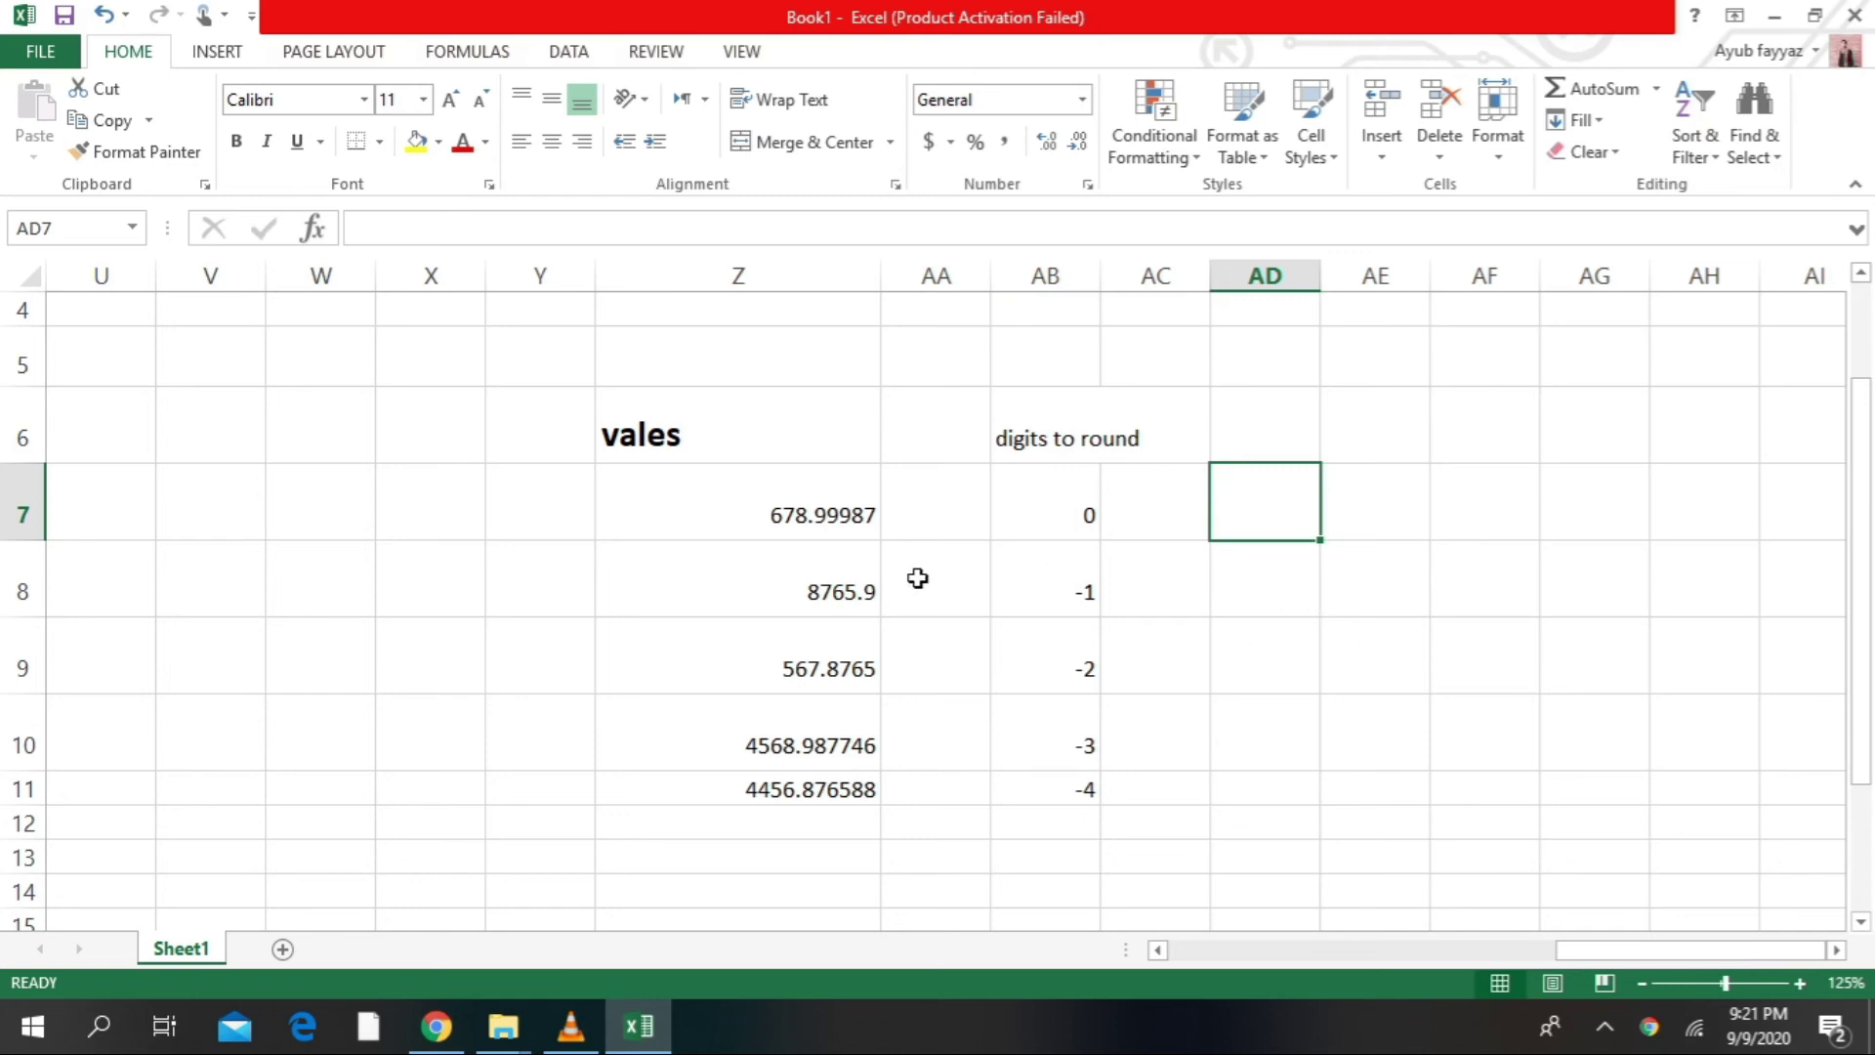
{"action": "left_click", "coordinate": [851, 591]}
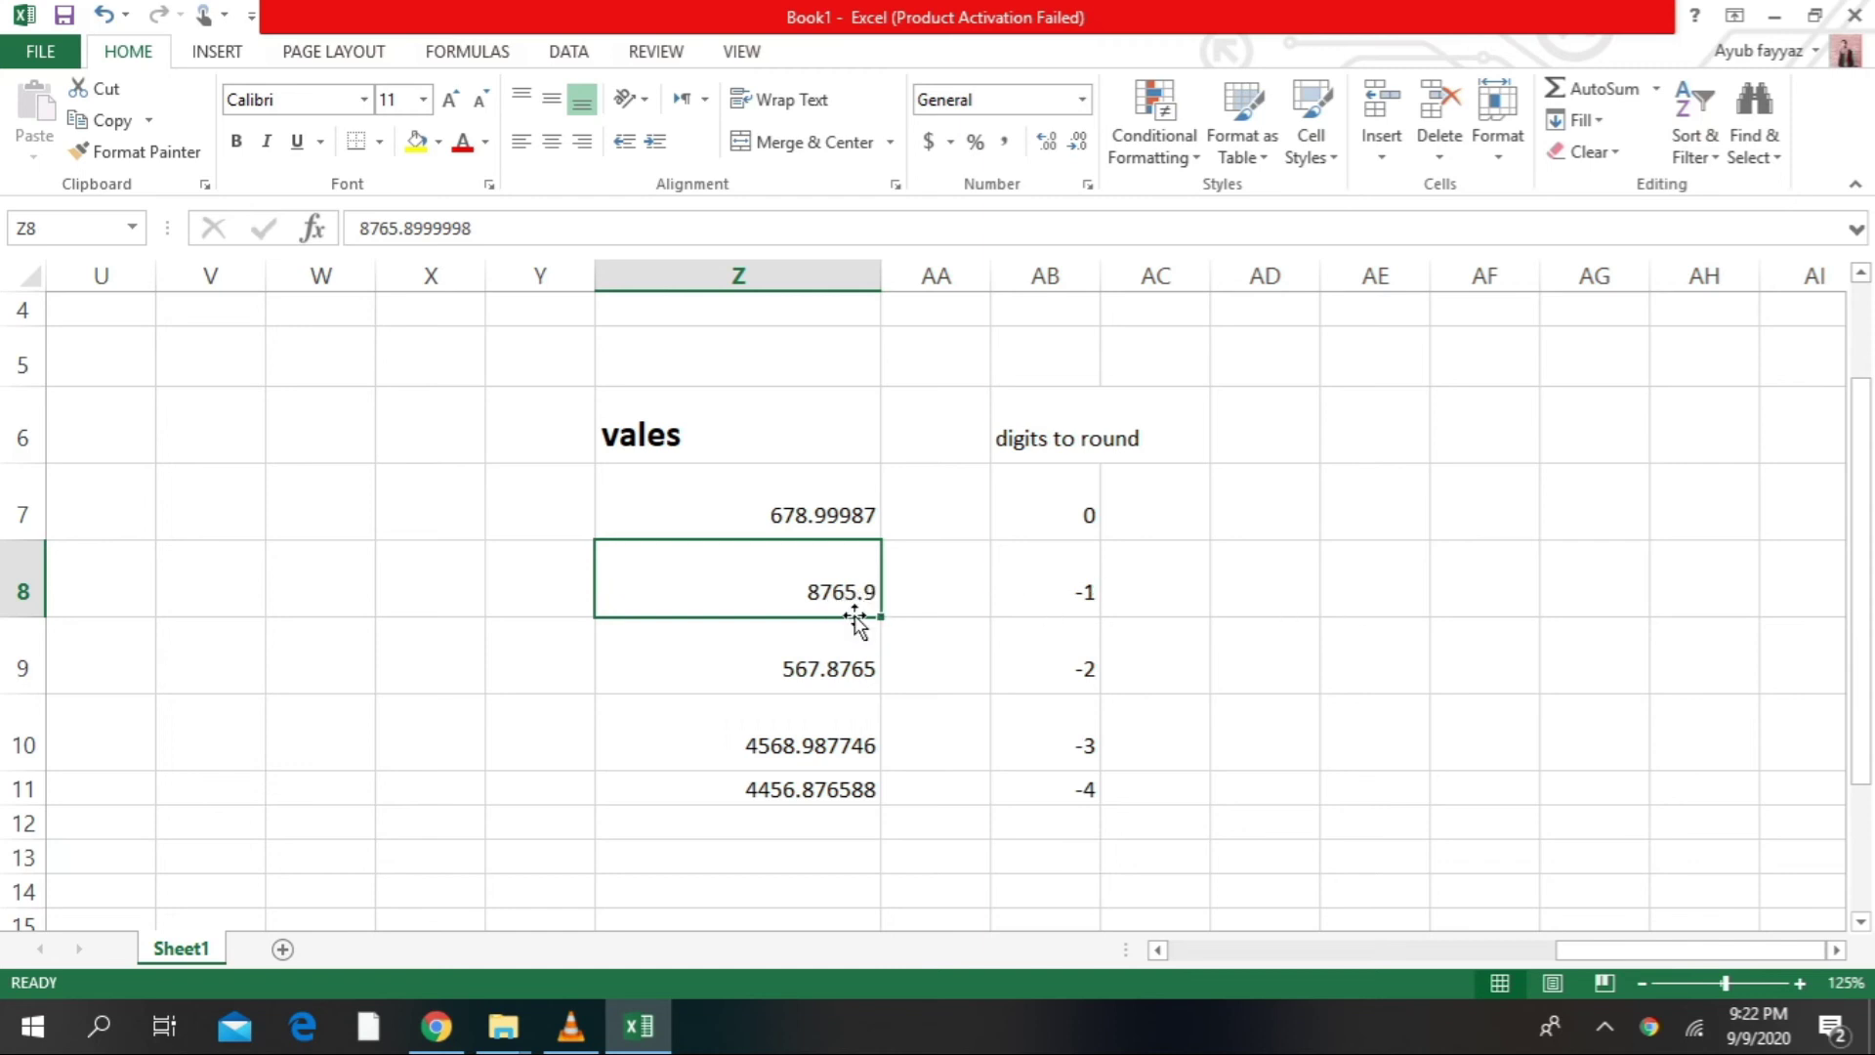
{"action": "left_click", "coordinate": [1238, 603]}
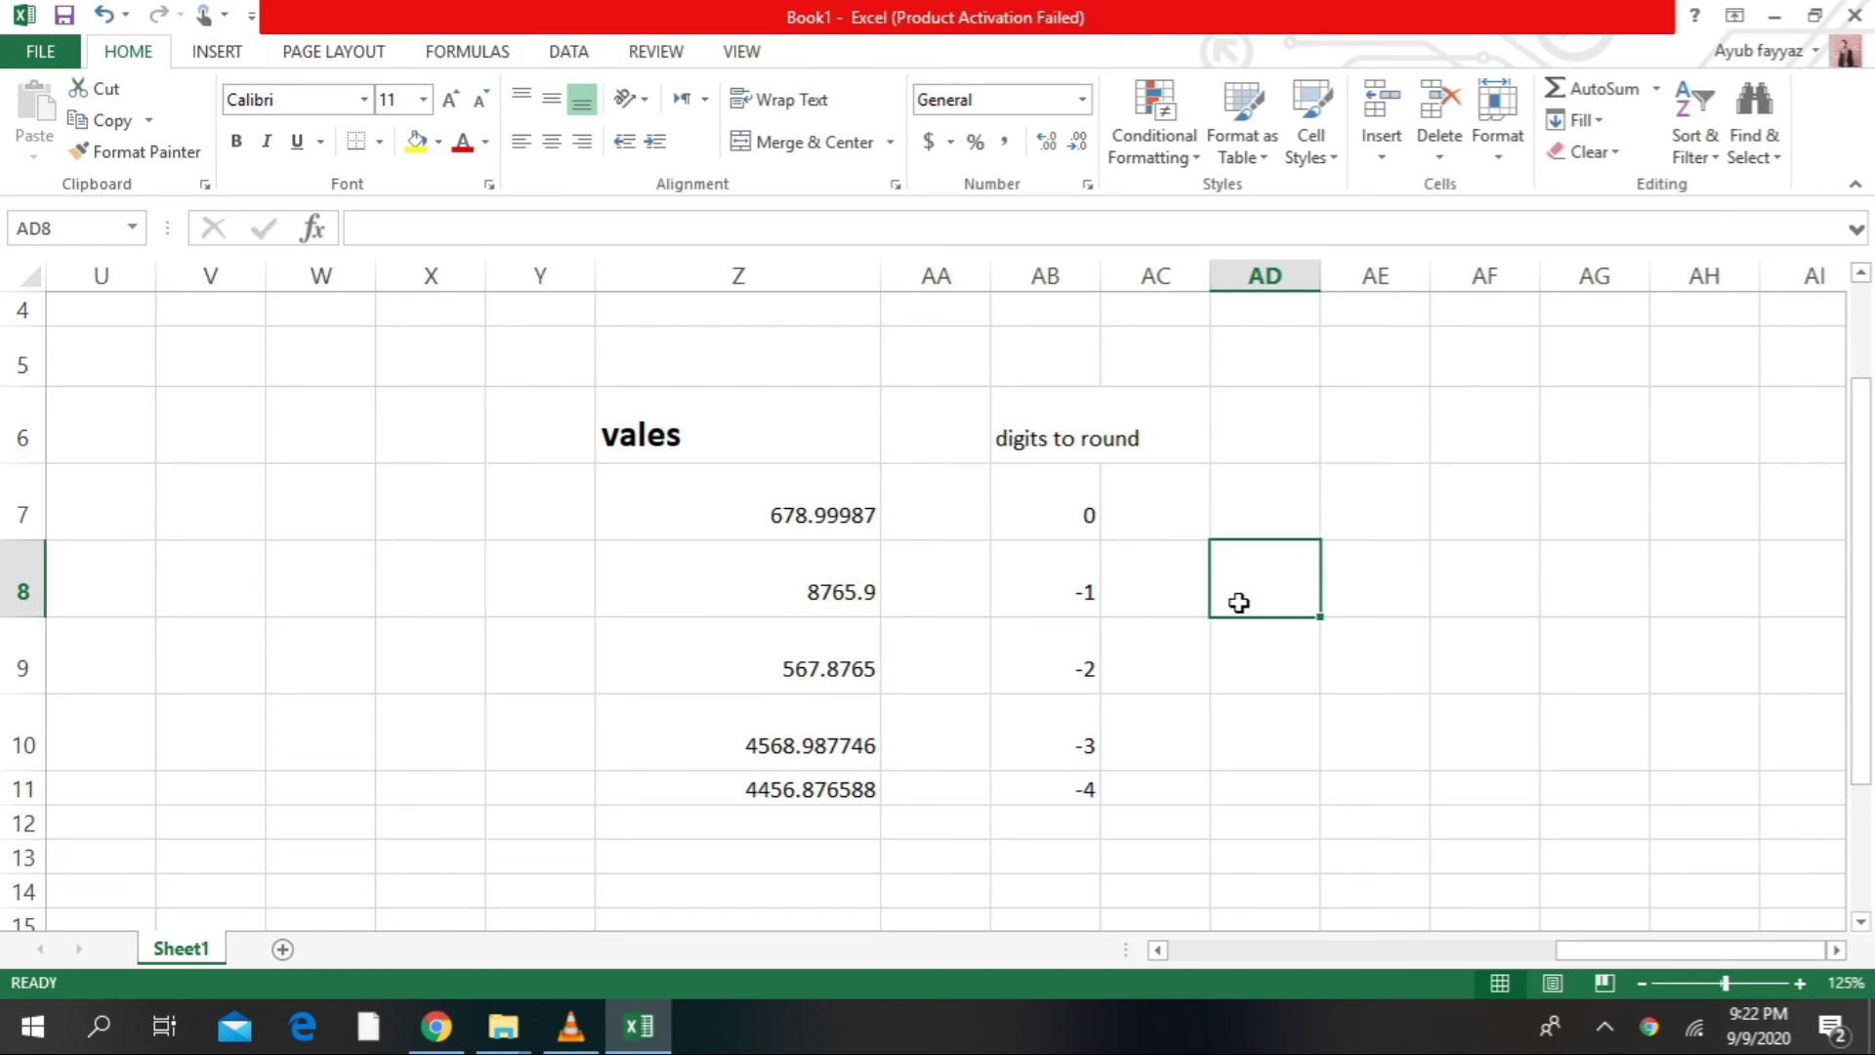
{"action": "type", "text": "=d"}
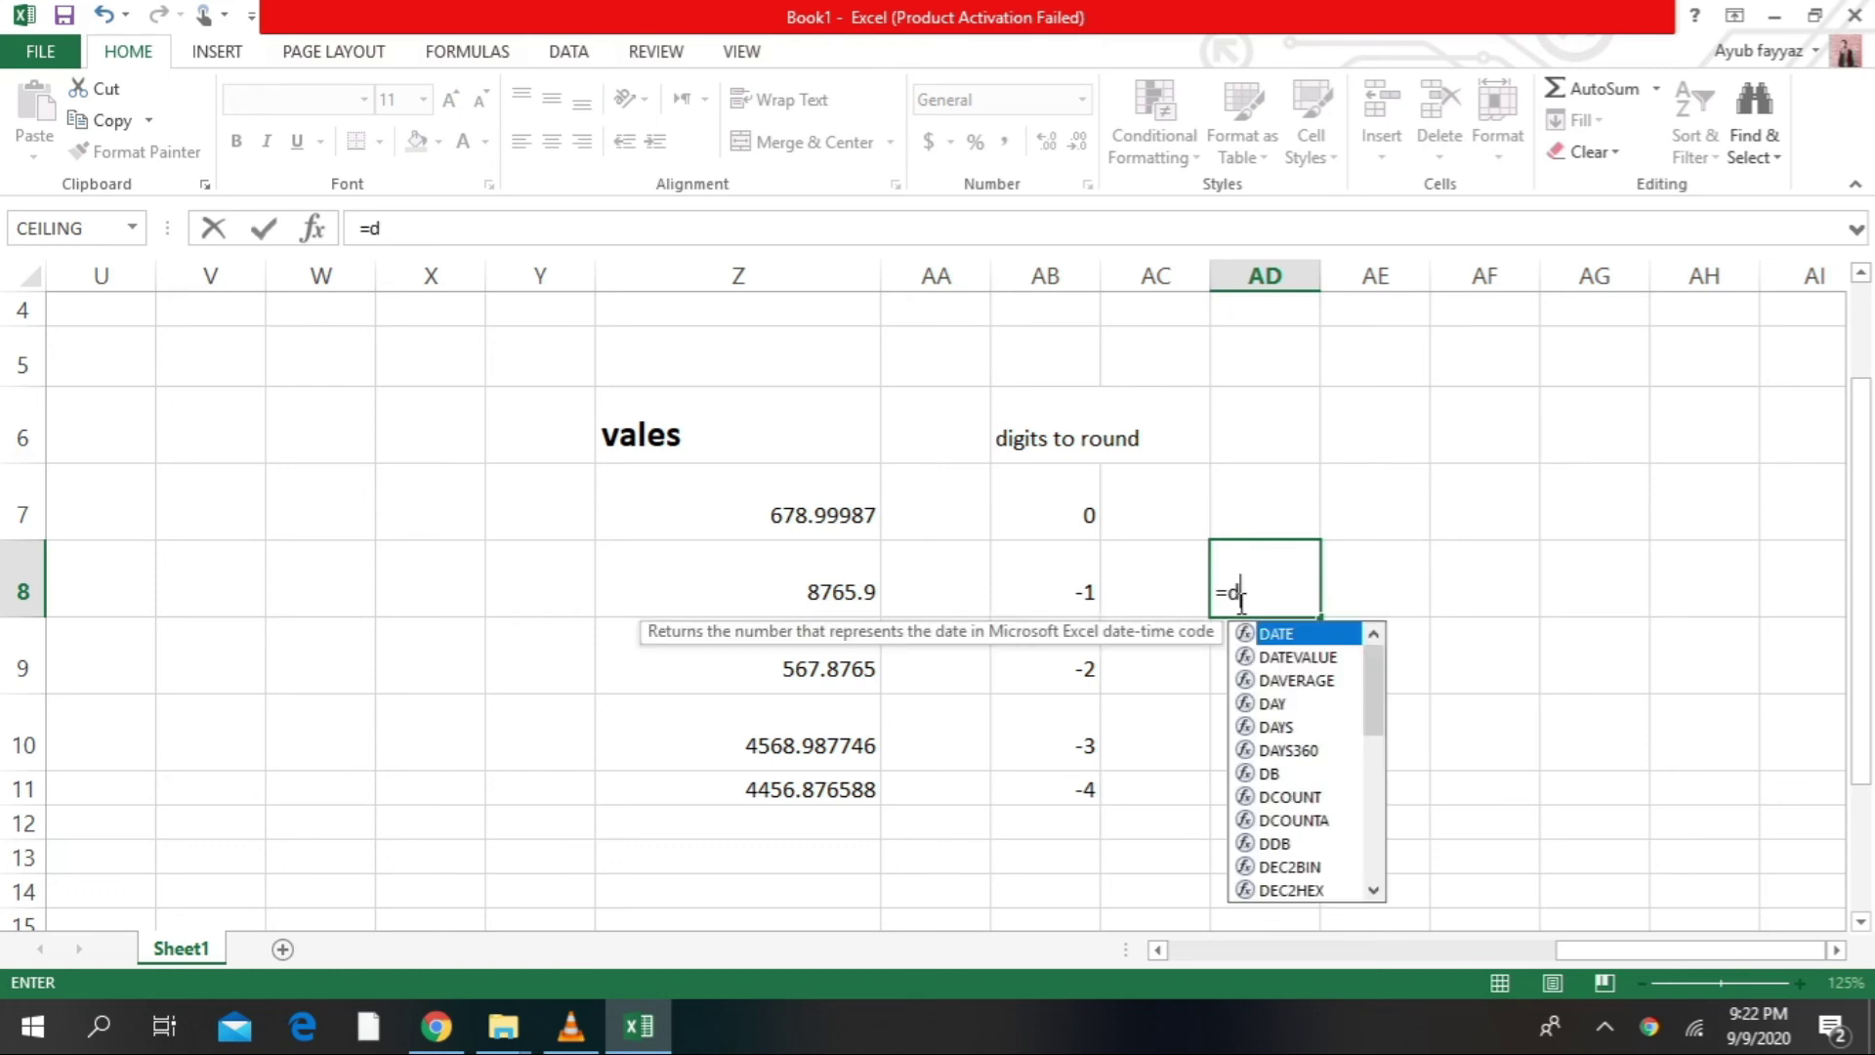
{"action": "key", "text": "BackSpace"}
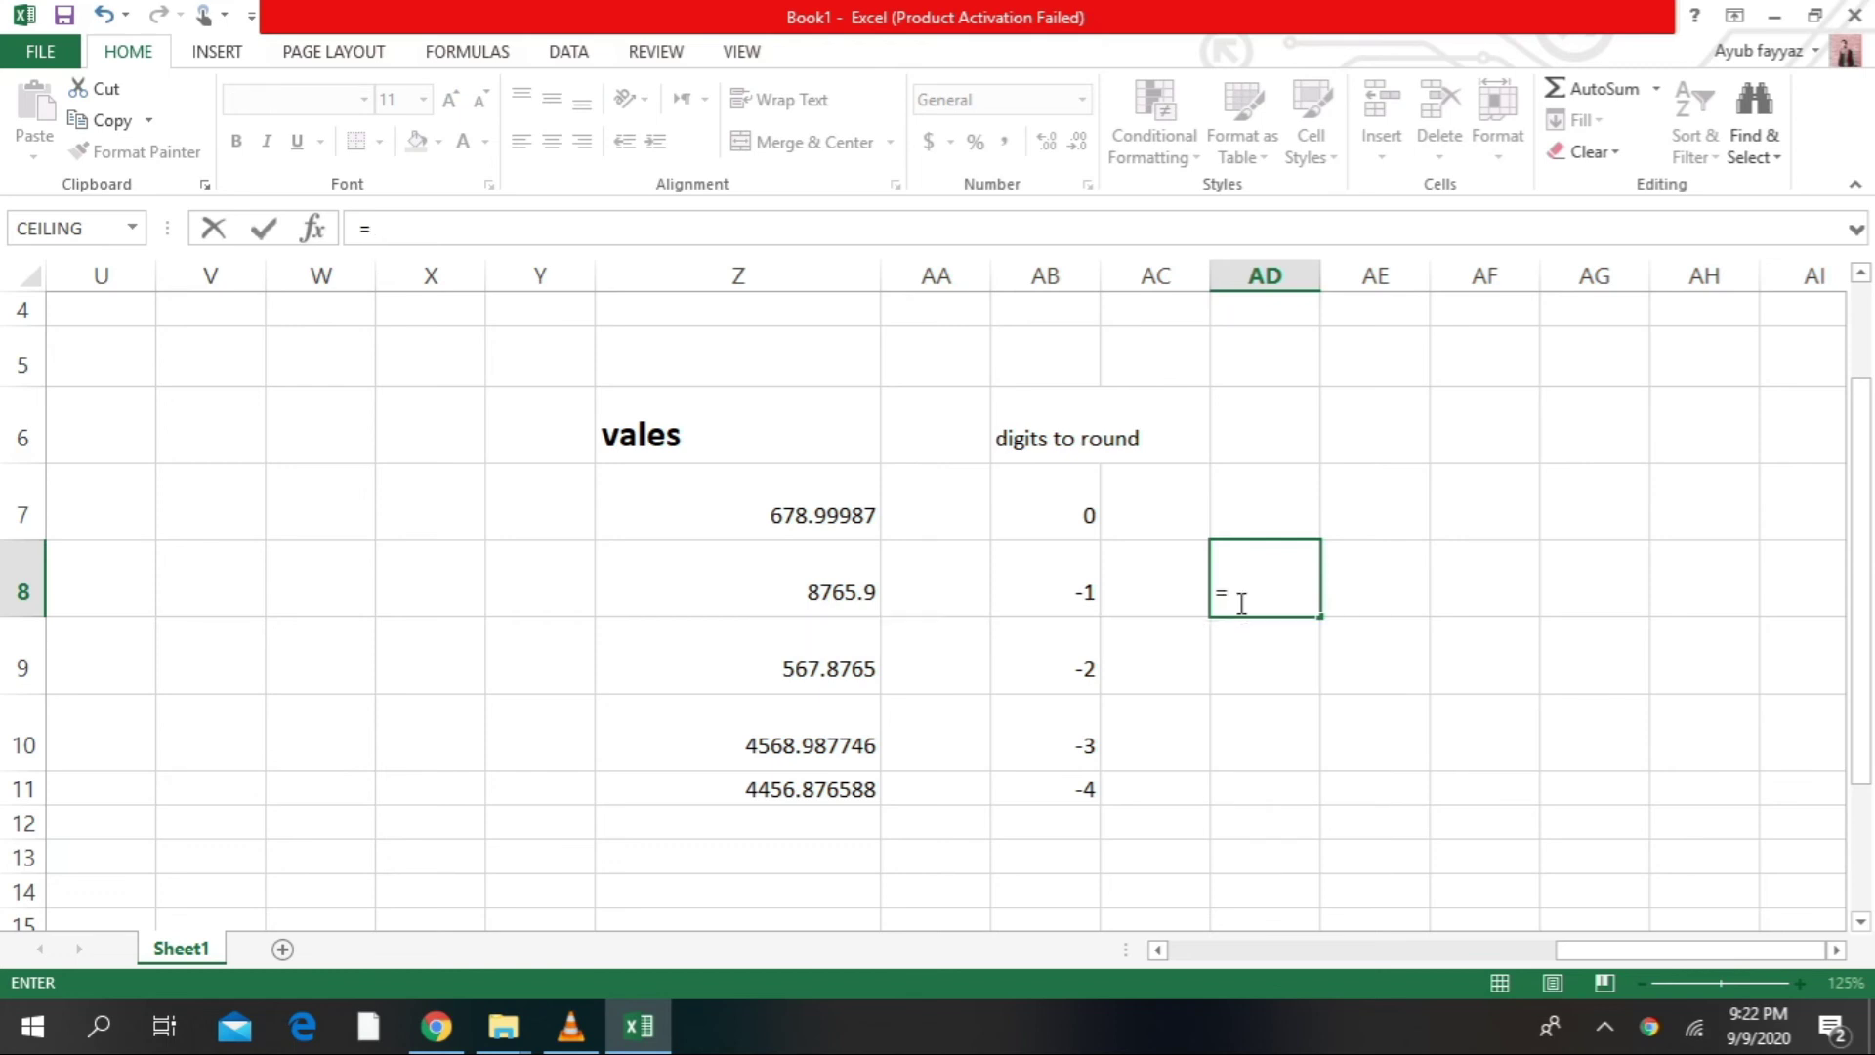
{"action": "type", "text": "rou"}
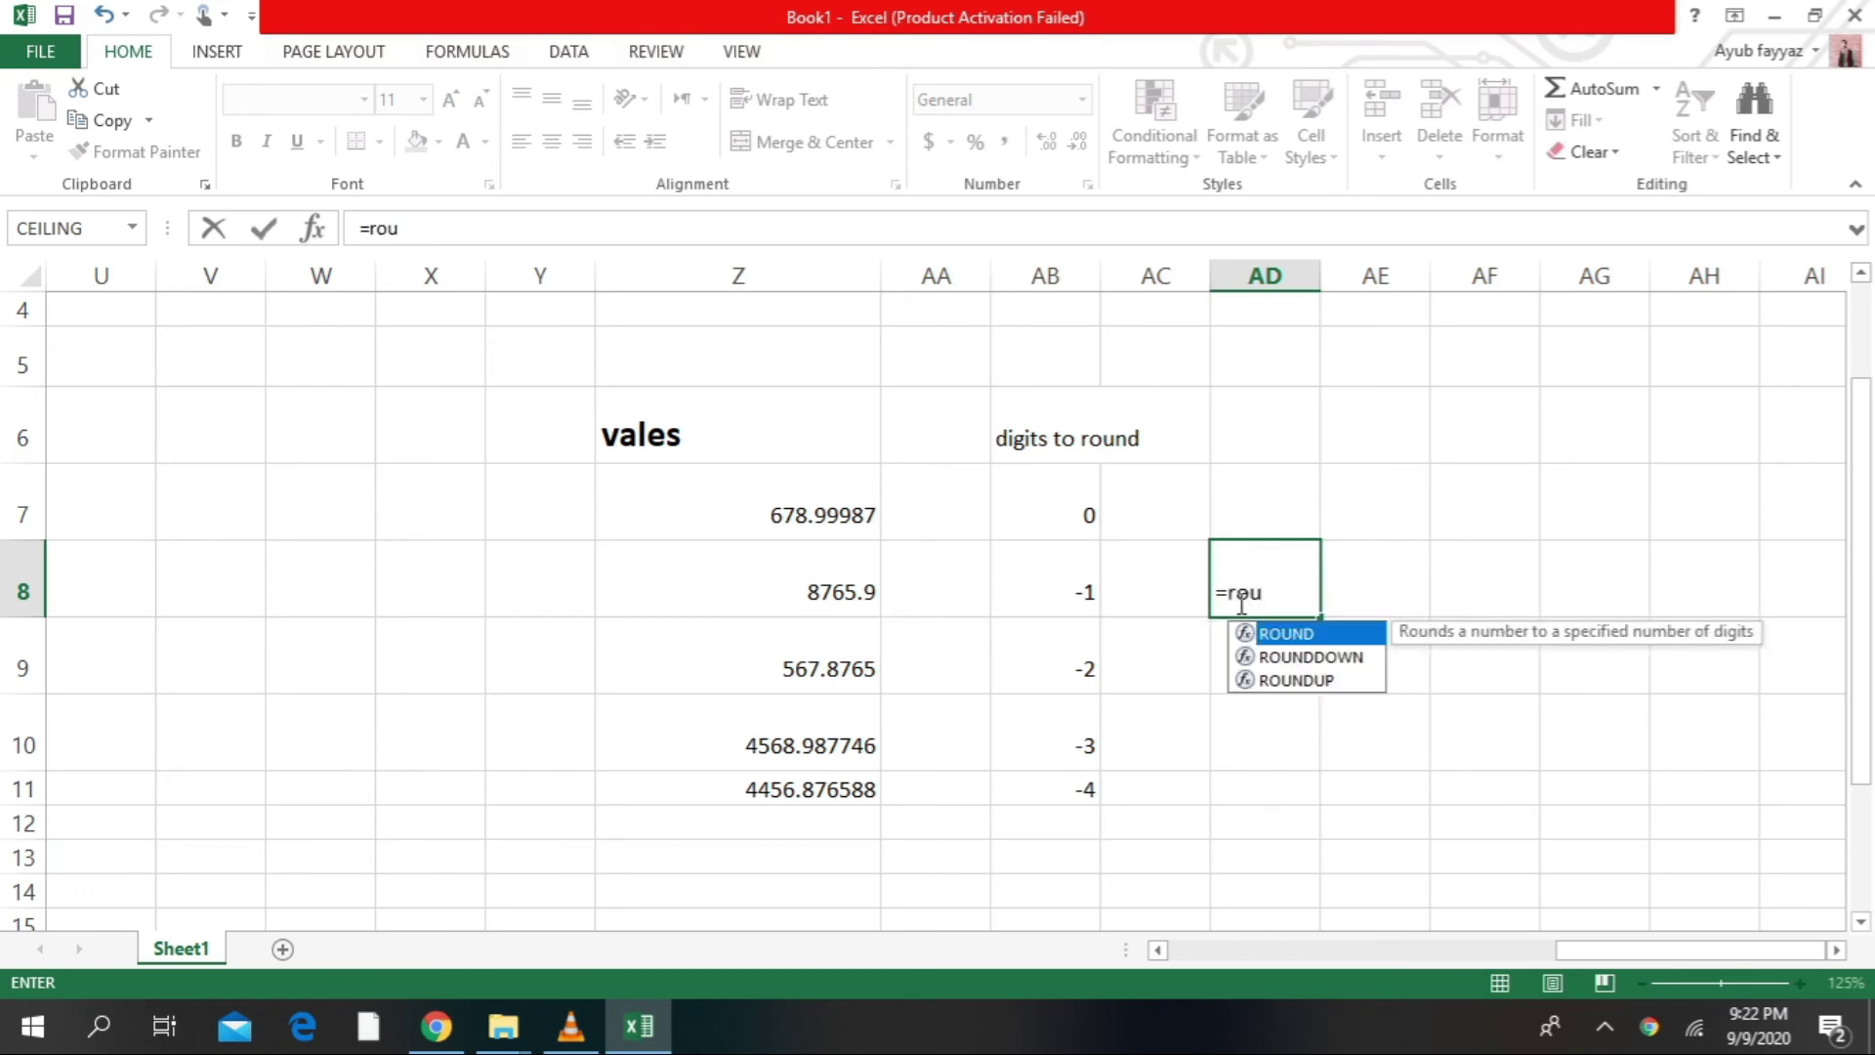
{"action": "double_click", "coordinate": [1360, 657]}
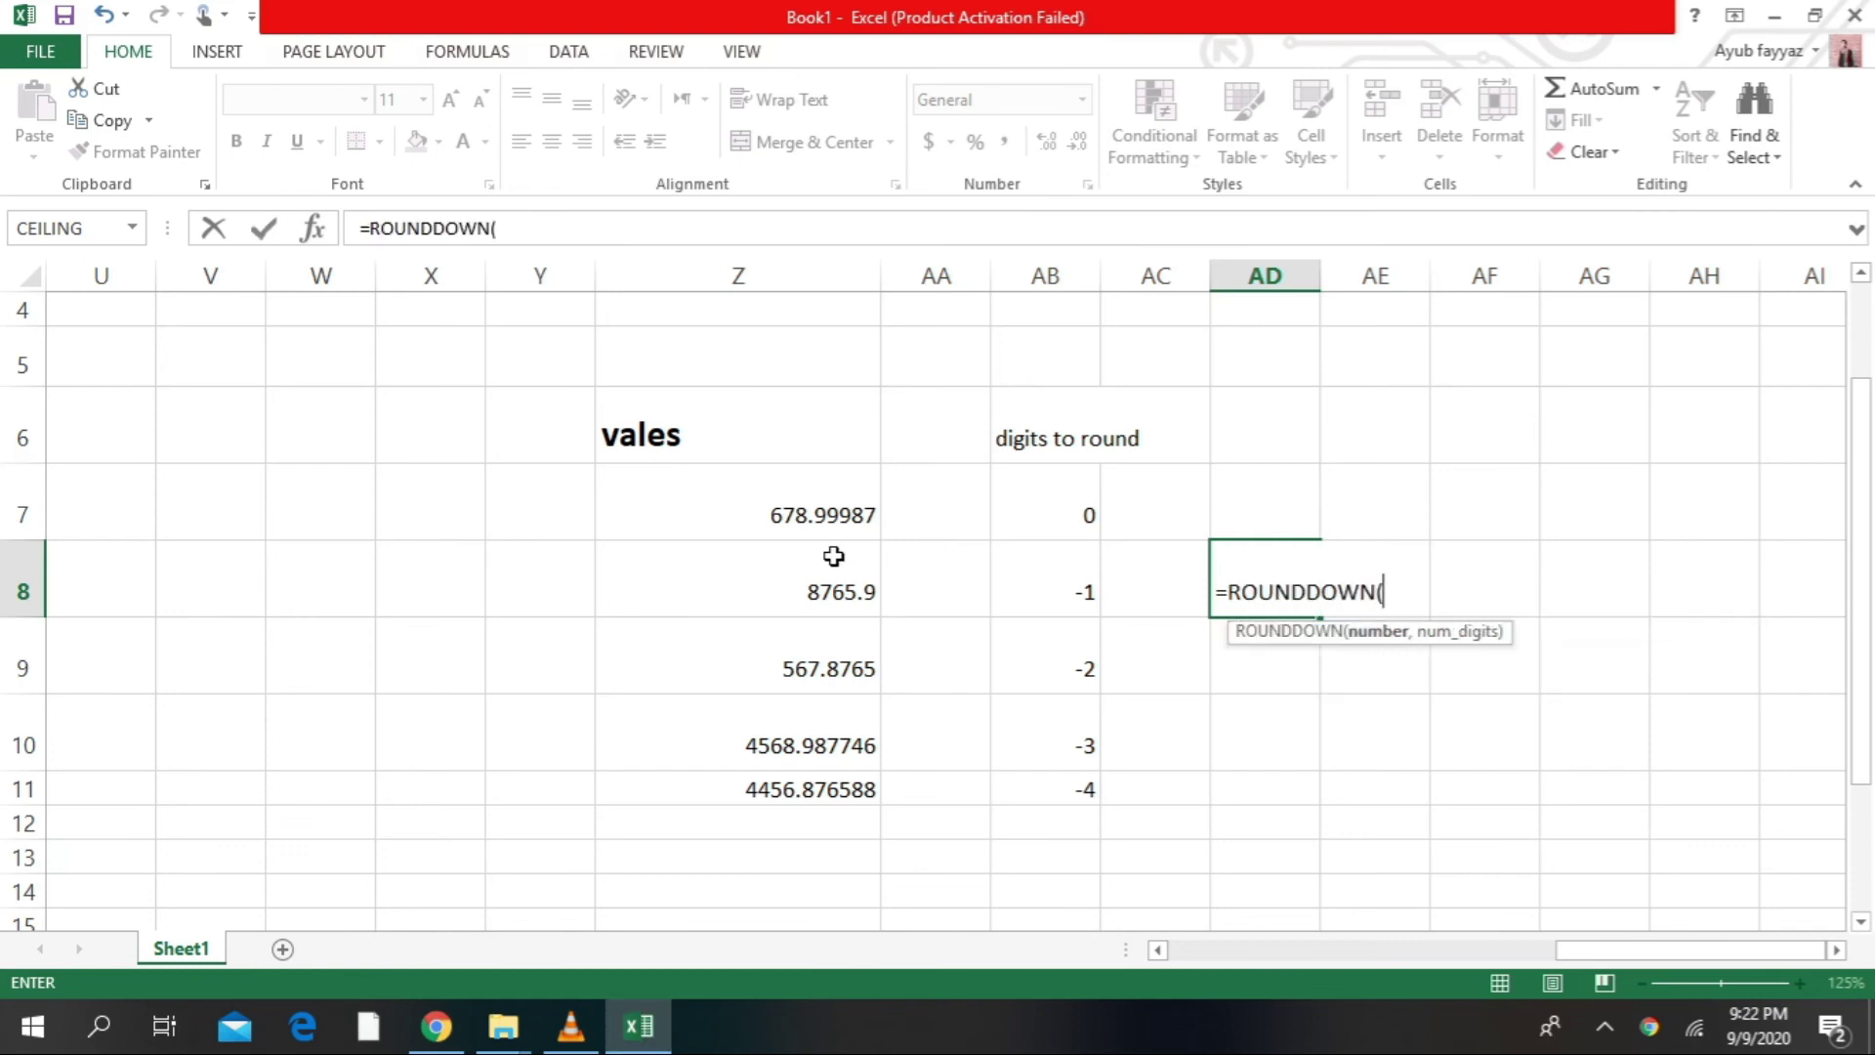
{"action": "left_click", "coordinate": [850, 586]}
{"action": "type", "text": ","}
{"action": "left_click", "coordinate": [1031, 598]}
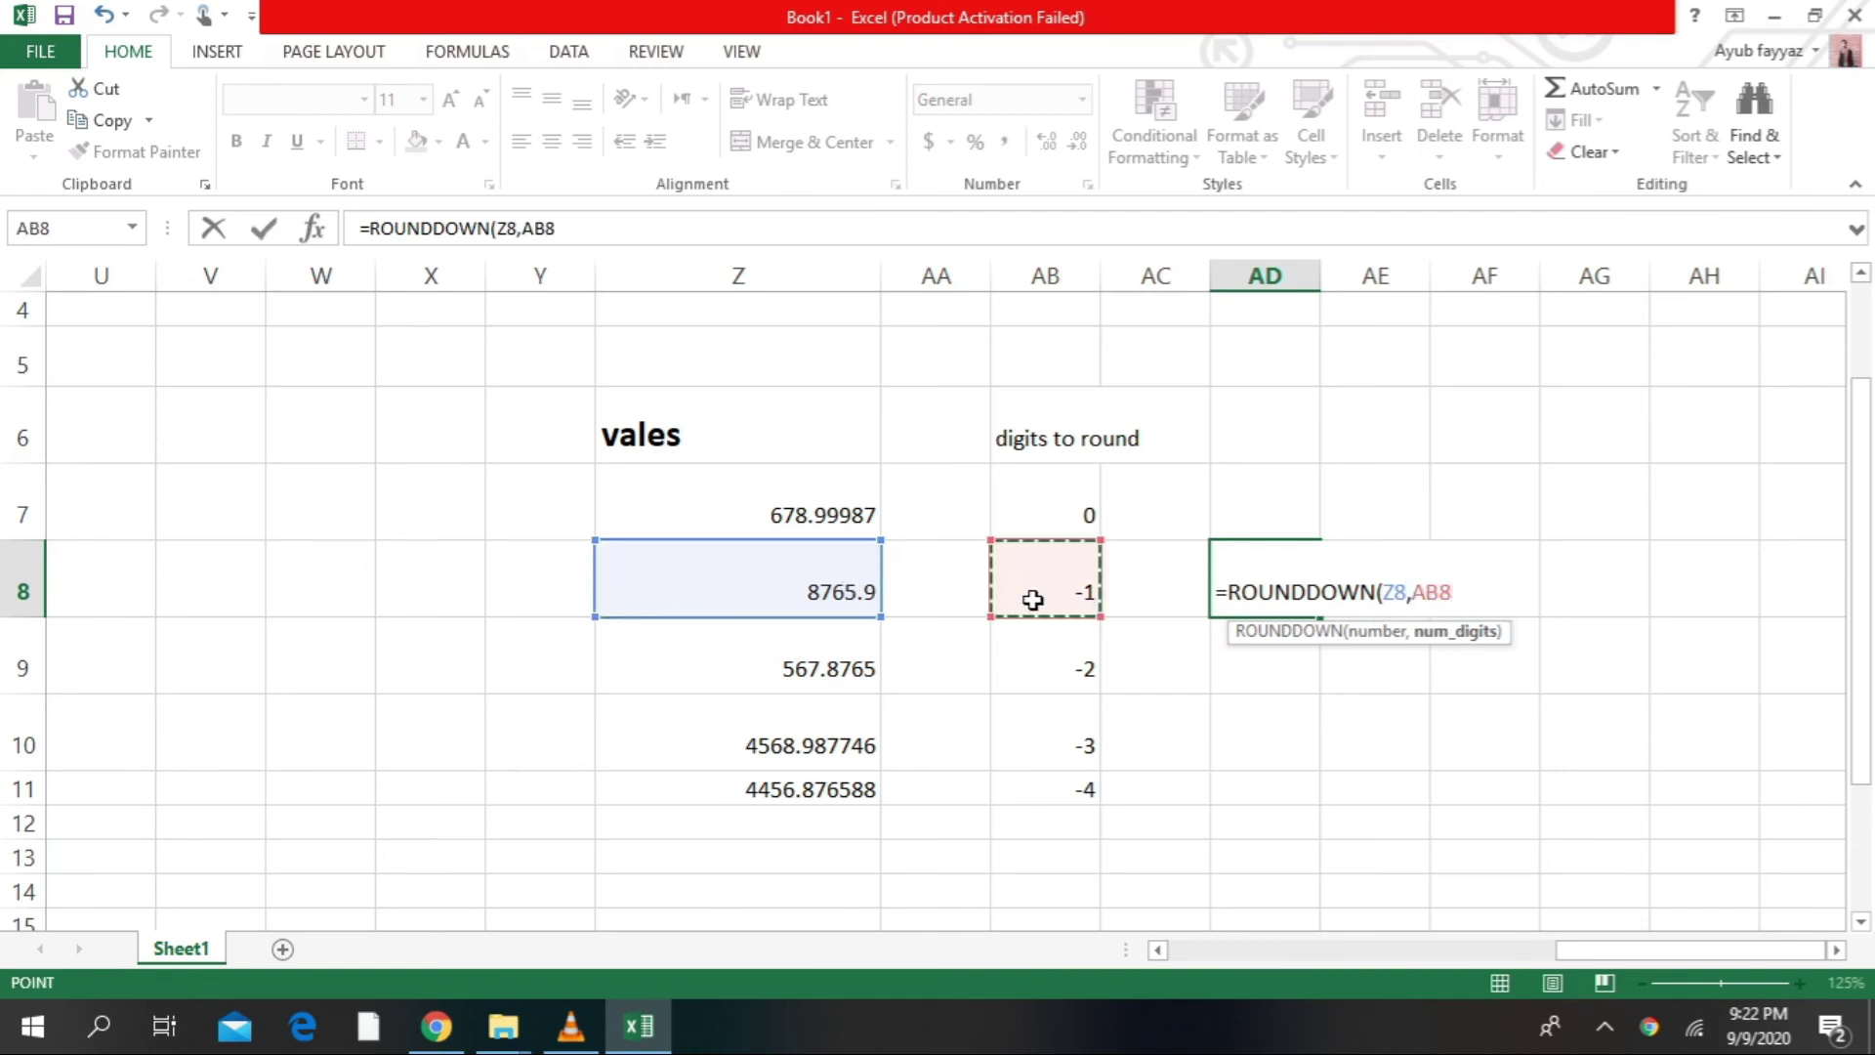
{"action": "key", "text": "Return"}
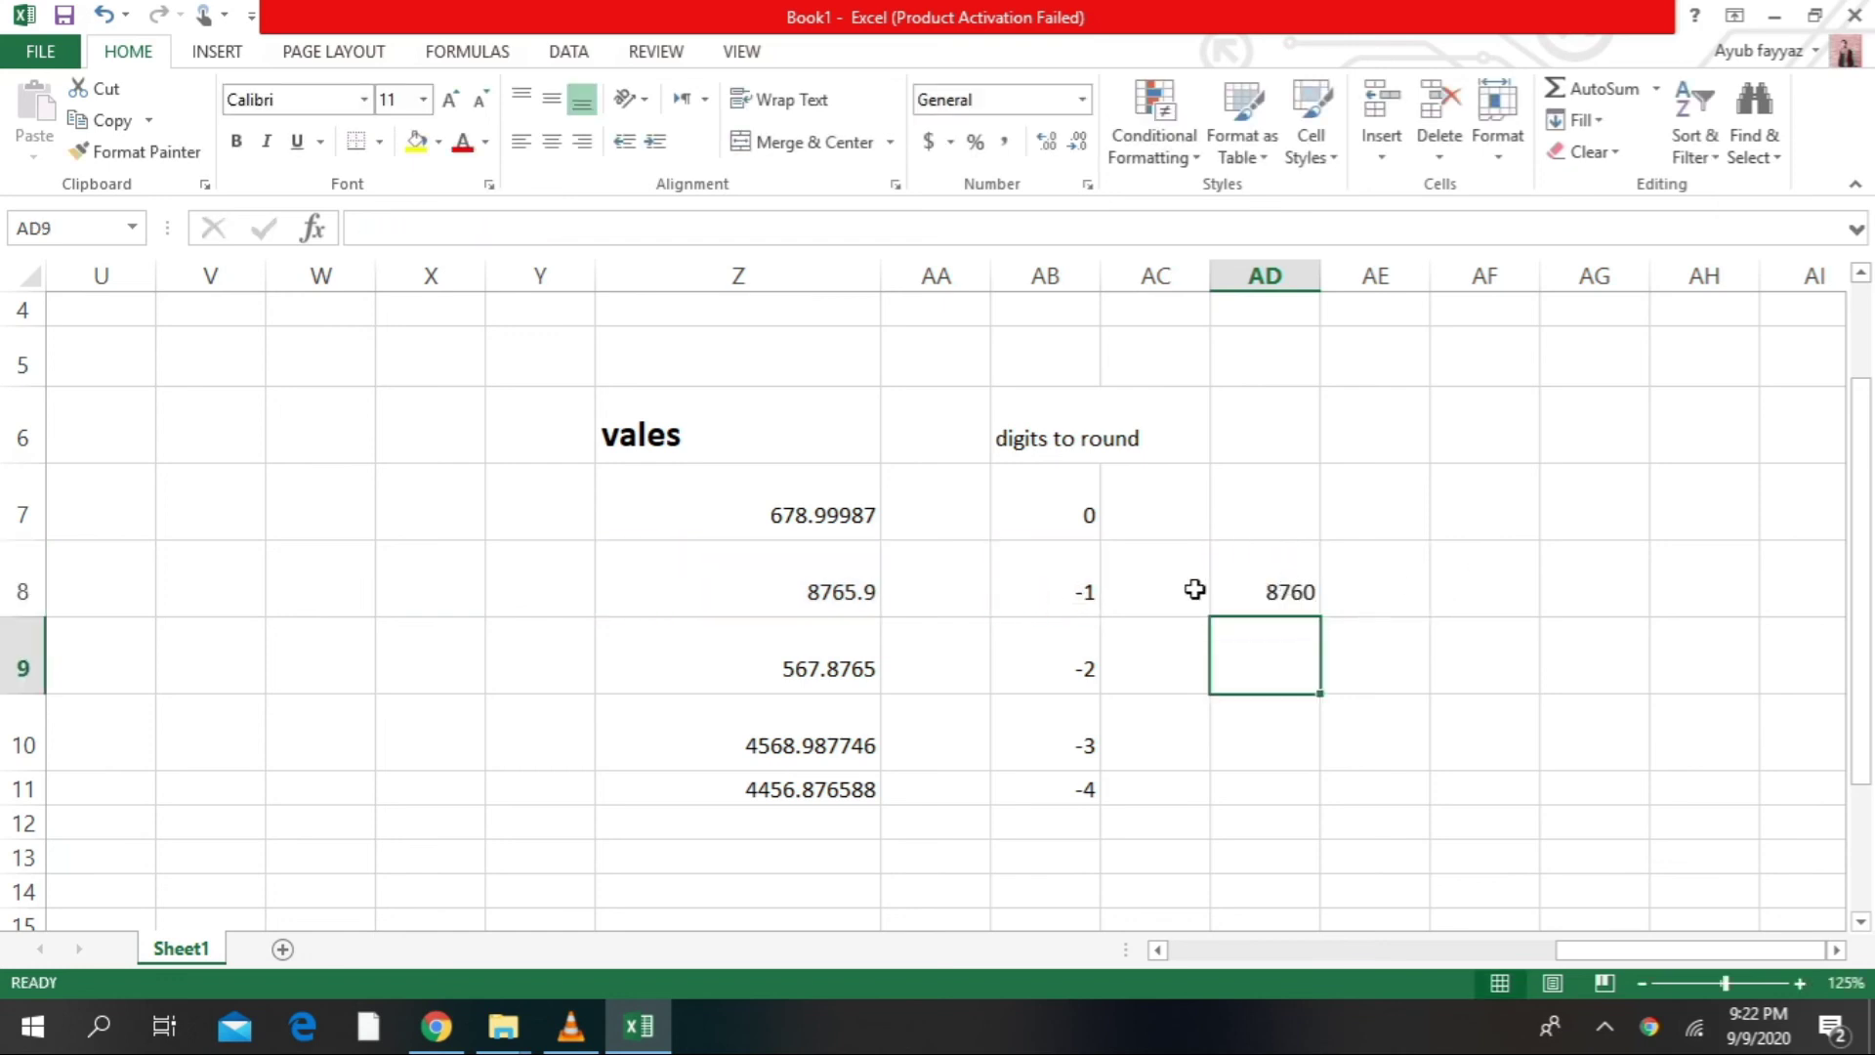
{"action": "left_click", "coordinate": [1260, 590]}
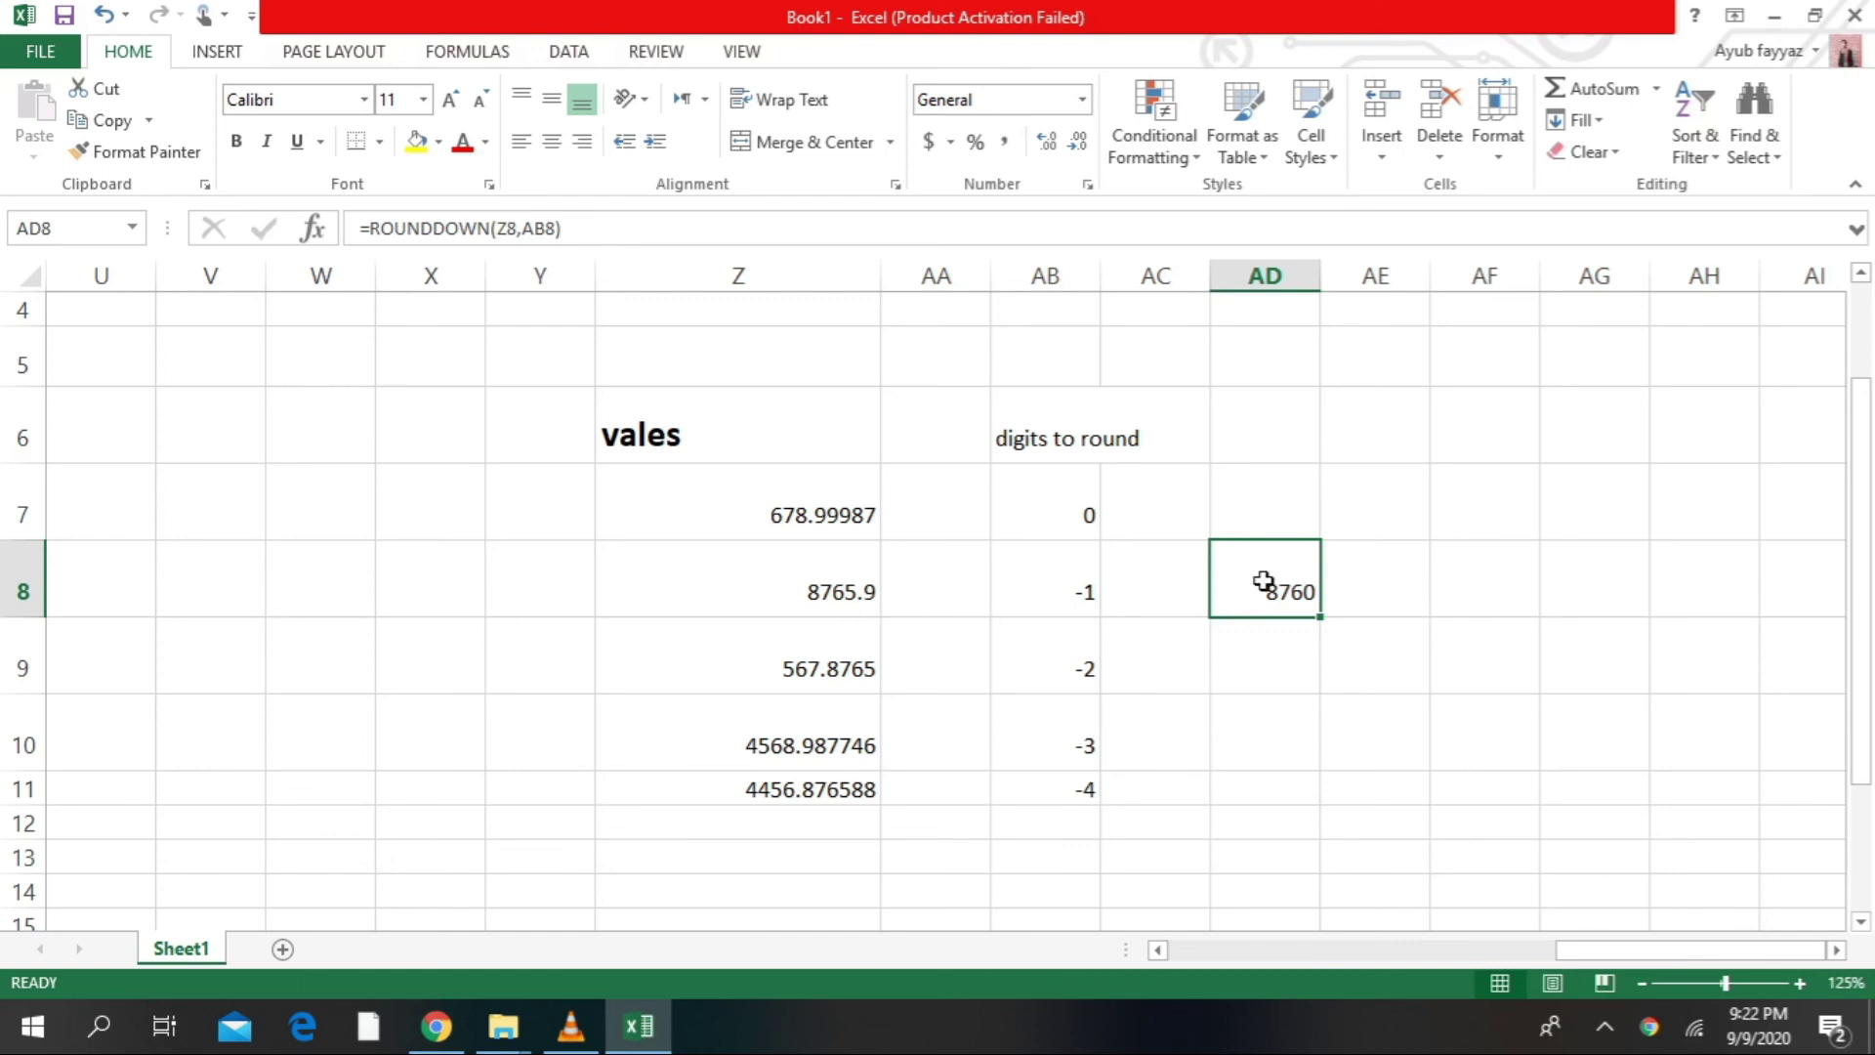
{"action": "left_click", "coordinate": [1275, 655]}
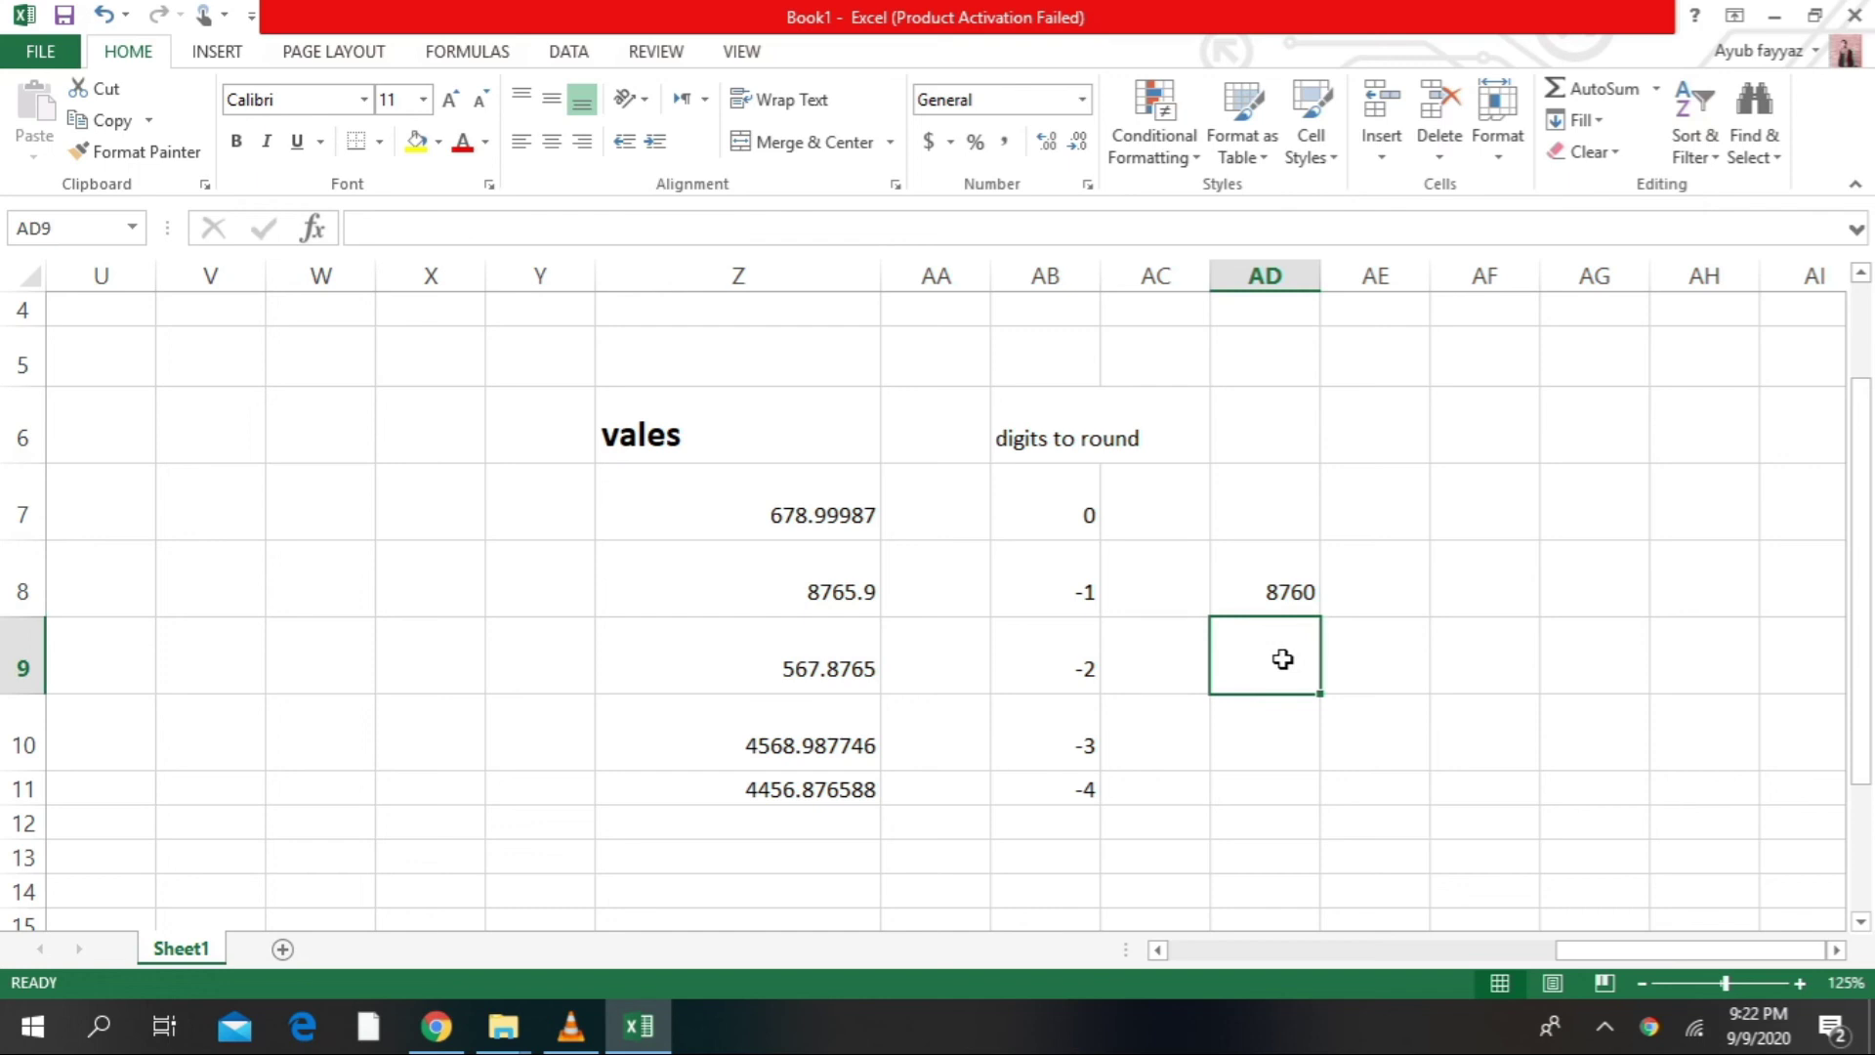
Enter =ROUNDDOWN(Z9,AB9) in cell AD9 to round down the third value, and check the formula against its source value
{"action": "type", "text": "=rou"}
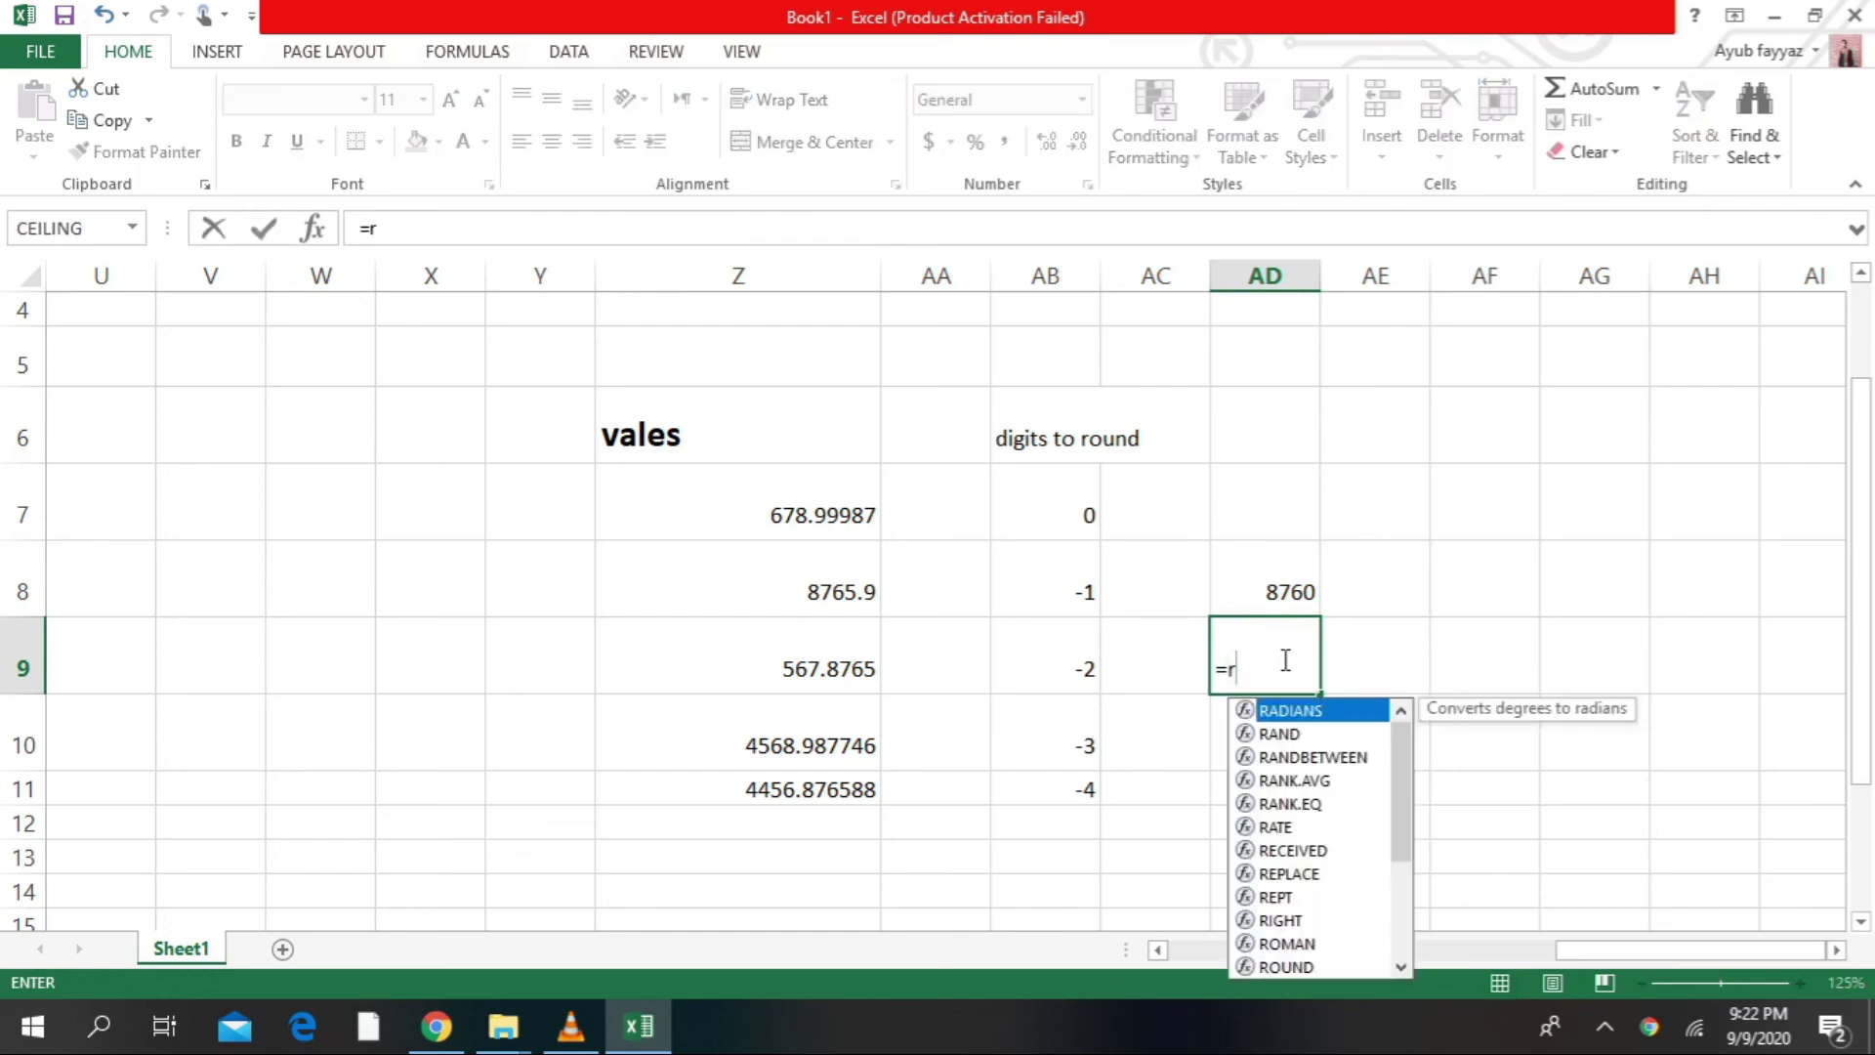
{"action": "double_click", "coordinate": [1331, 734]}
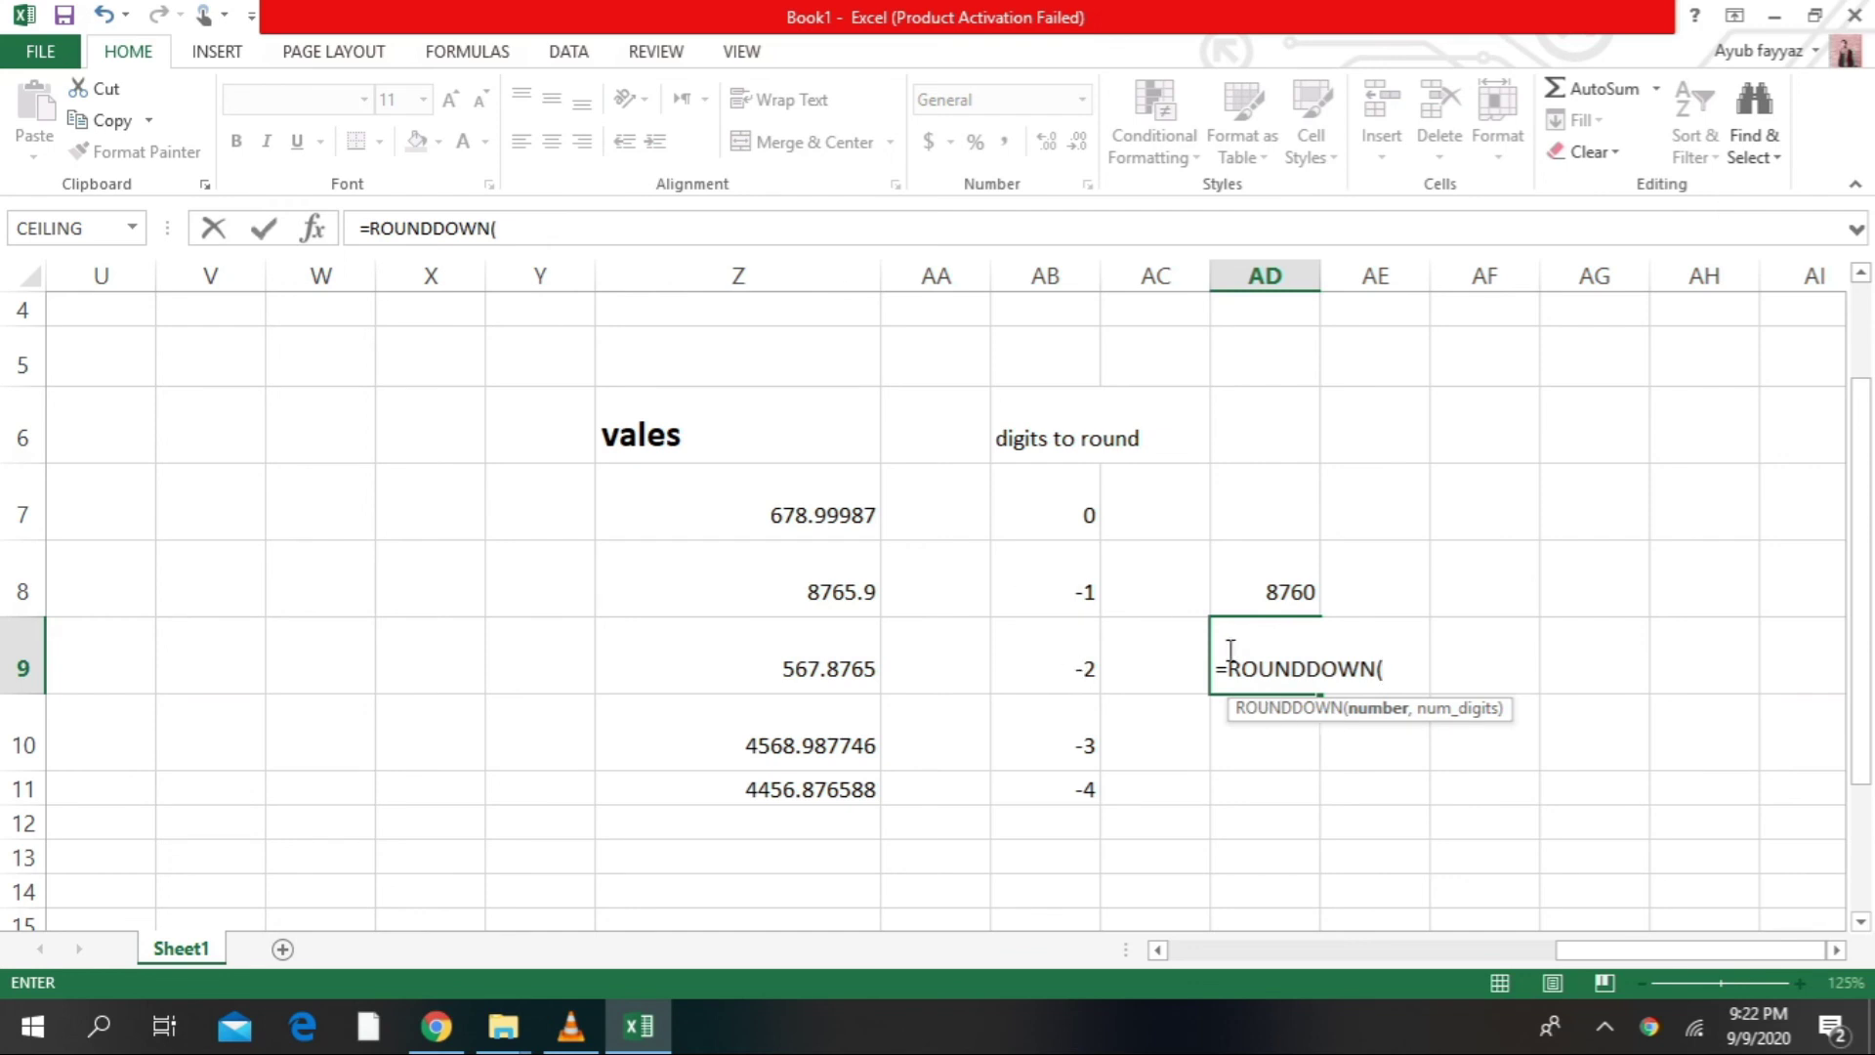
{"action": "left_click", "coordinate": [832, 665]}
{"action": "type", "text": ","}
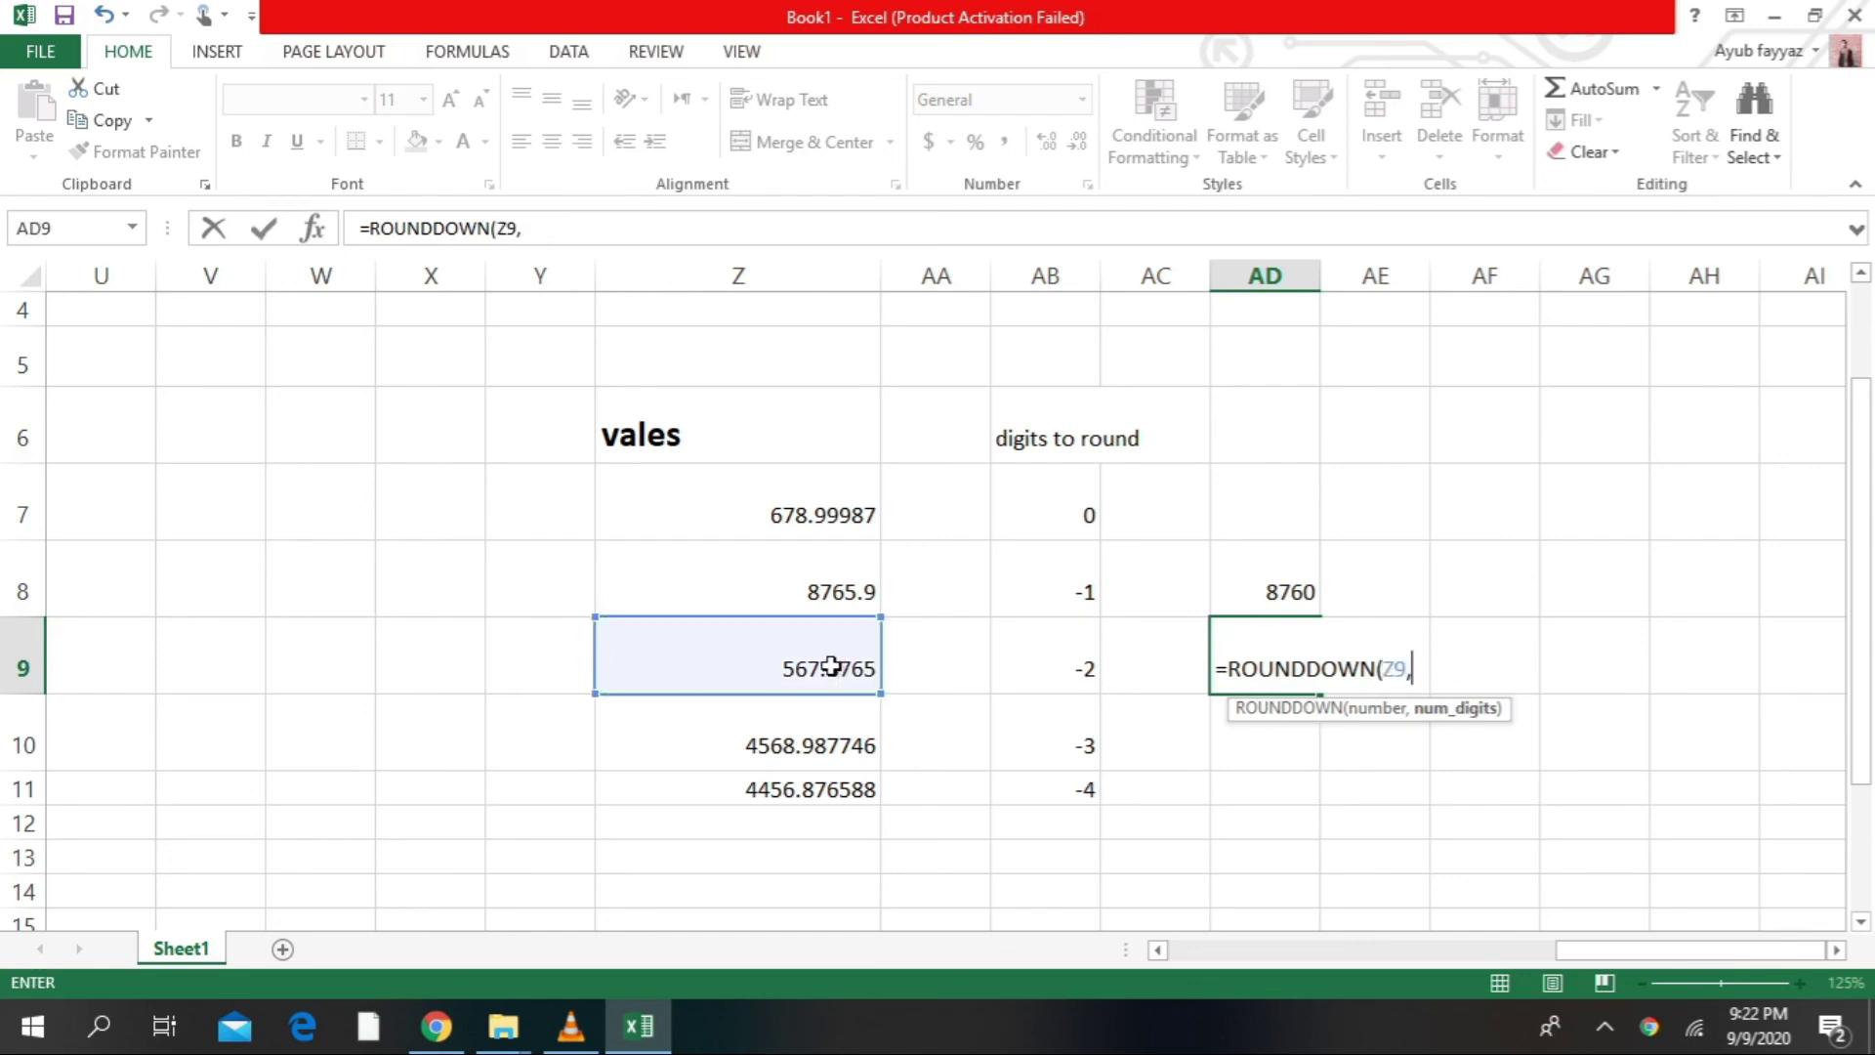
{"action": "left_click", "coordinate": [1062, 671]}
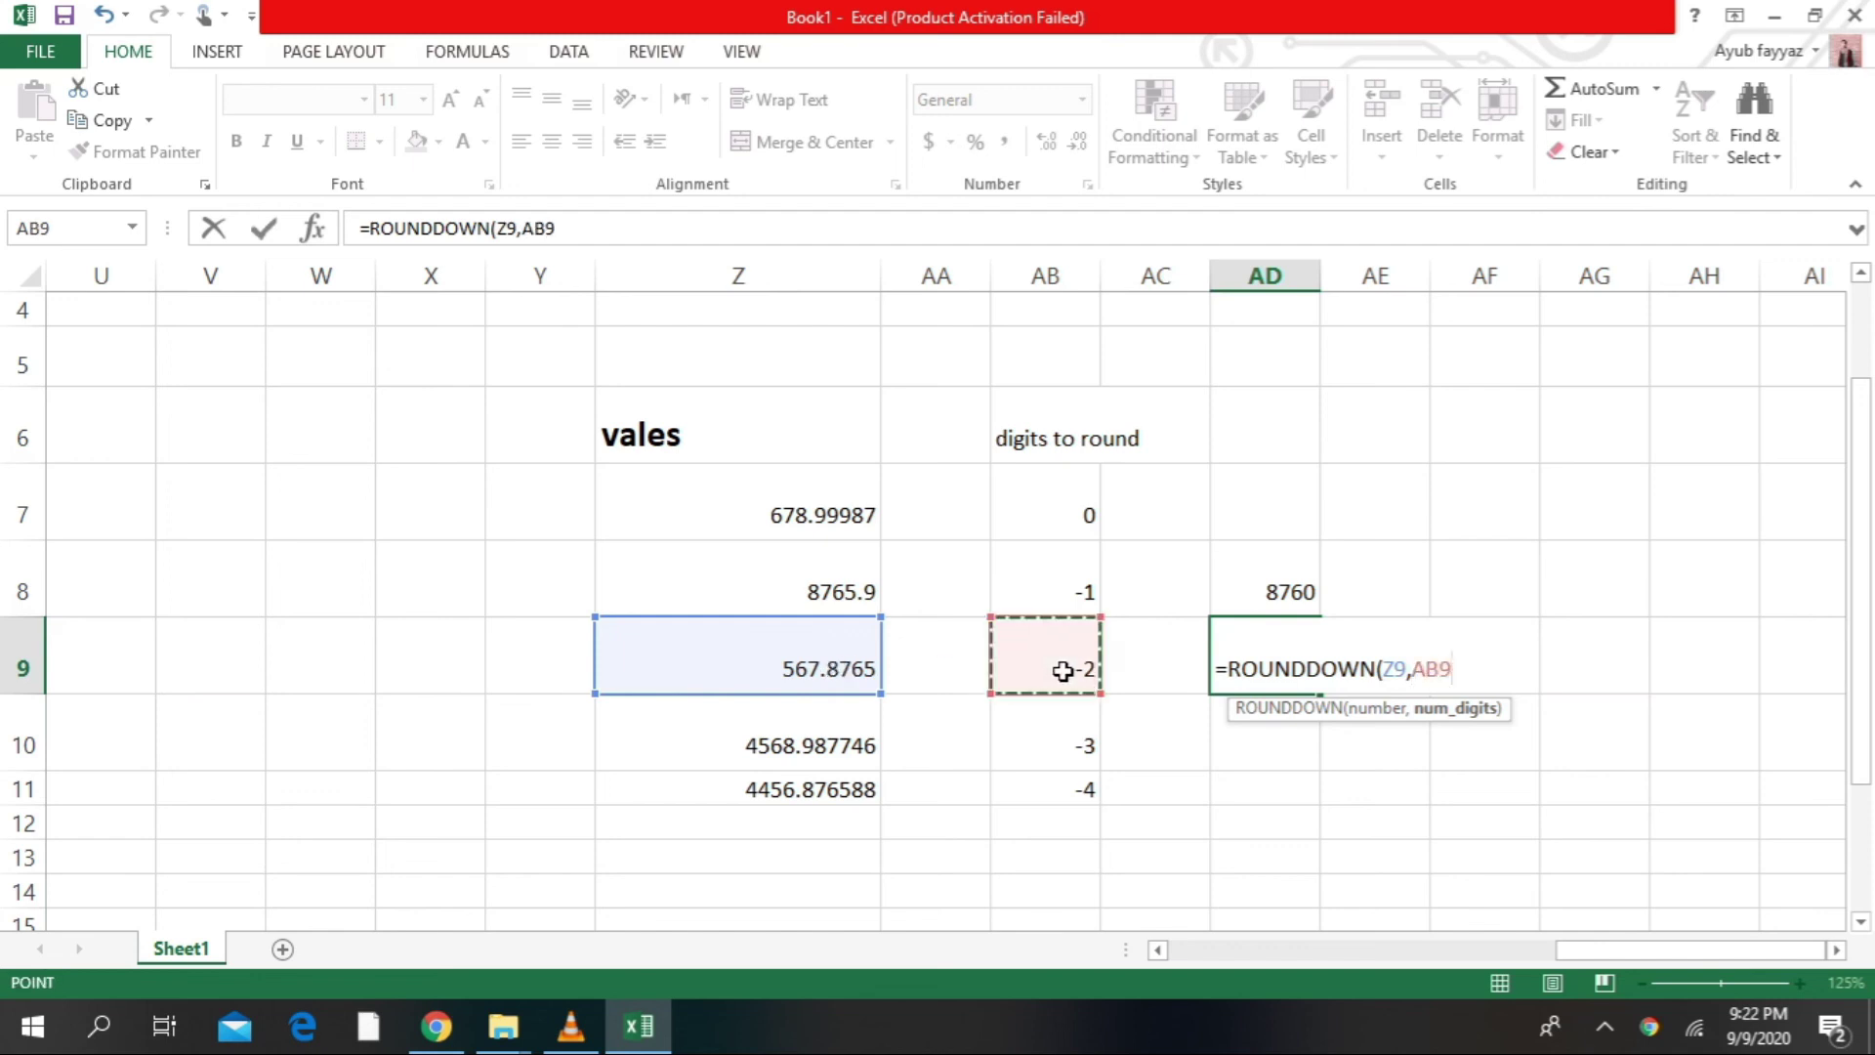
{"action": "key", "text": "Return"}
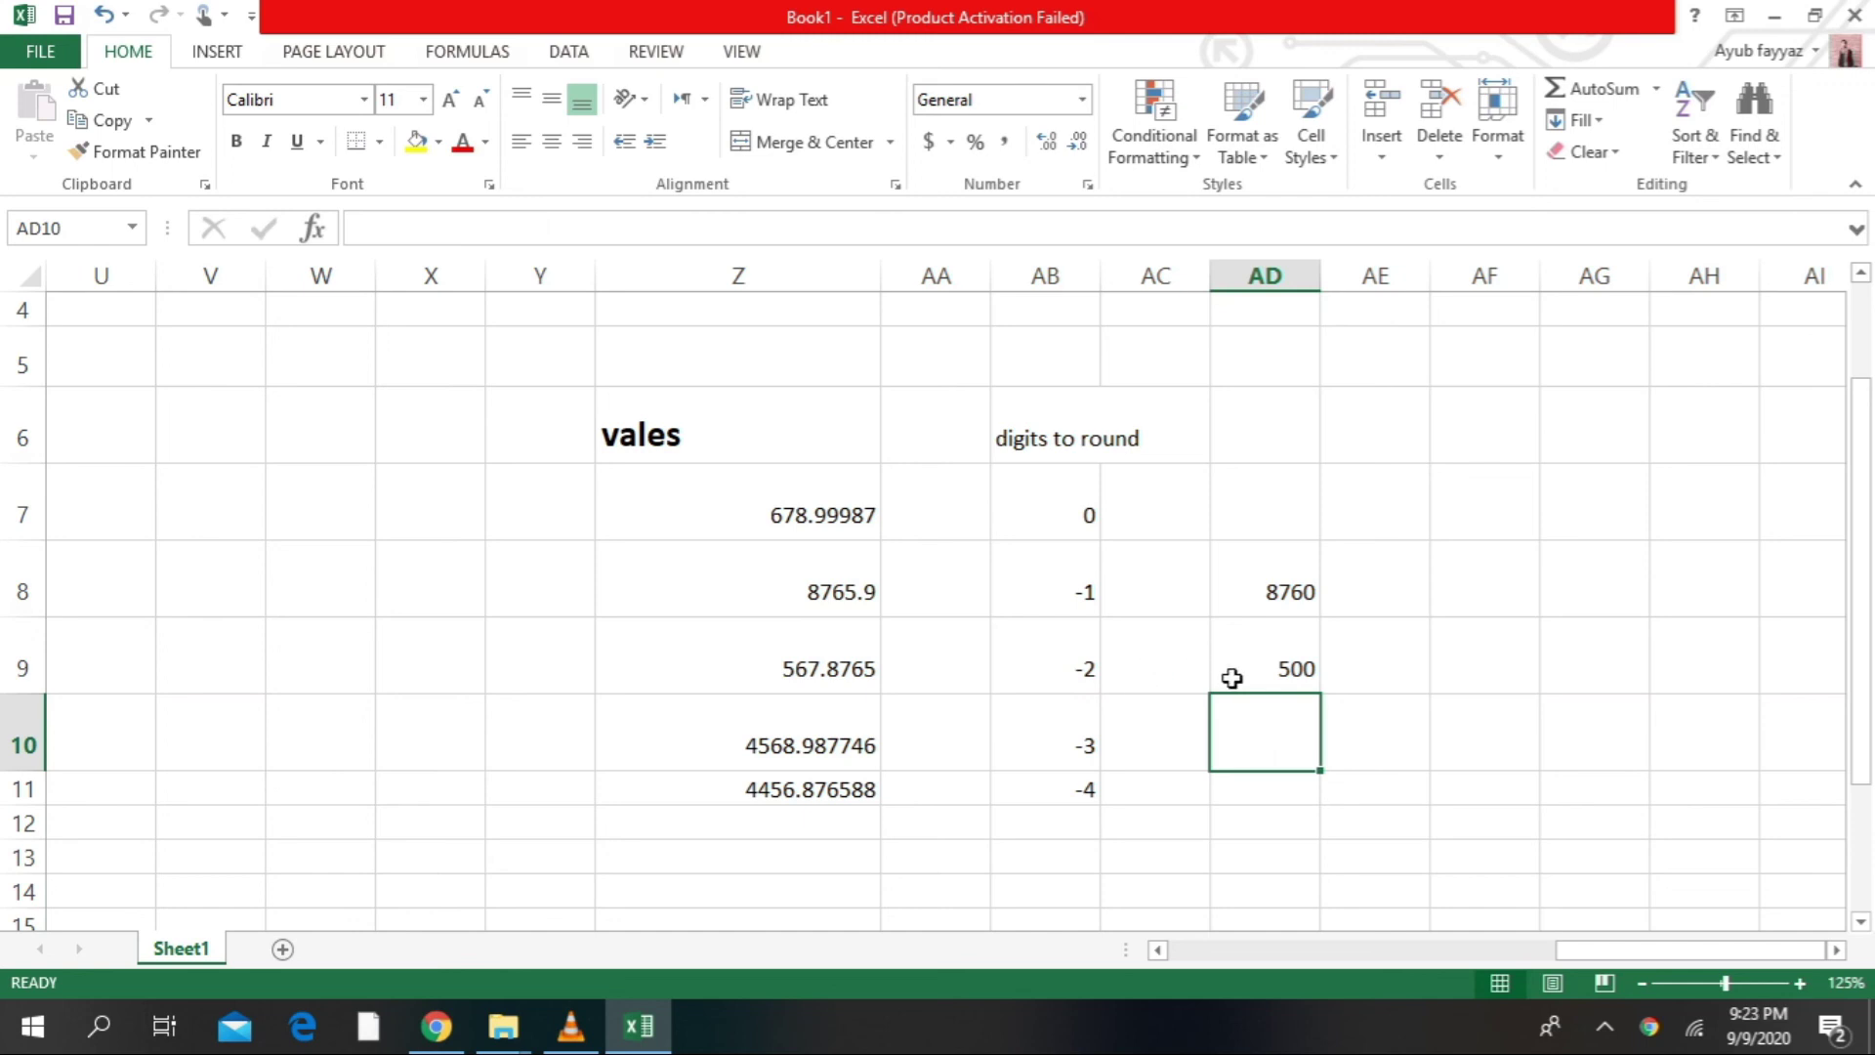
{"action": "left_click", "coordinate": [1290, 660]}
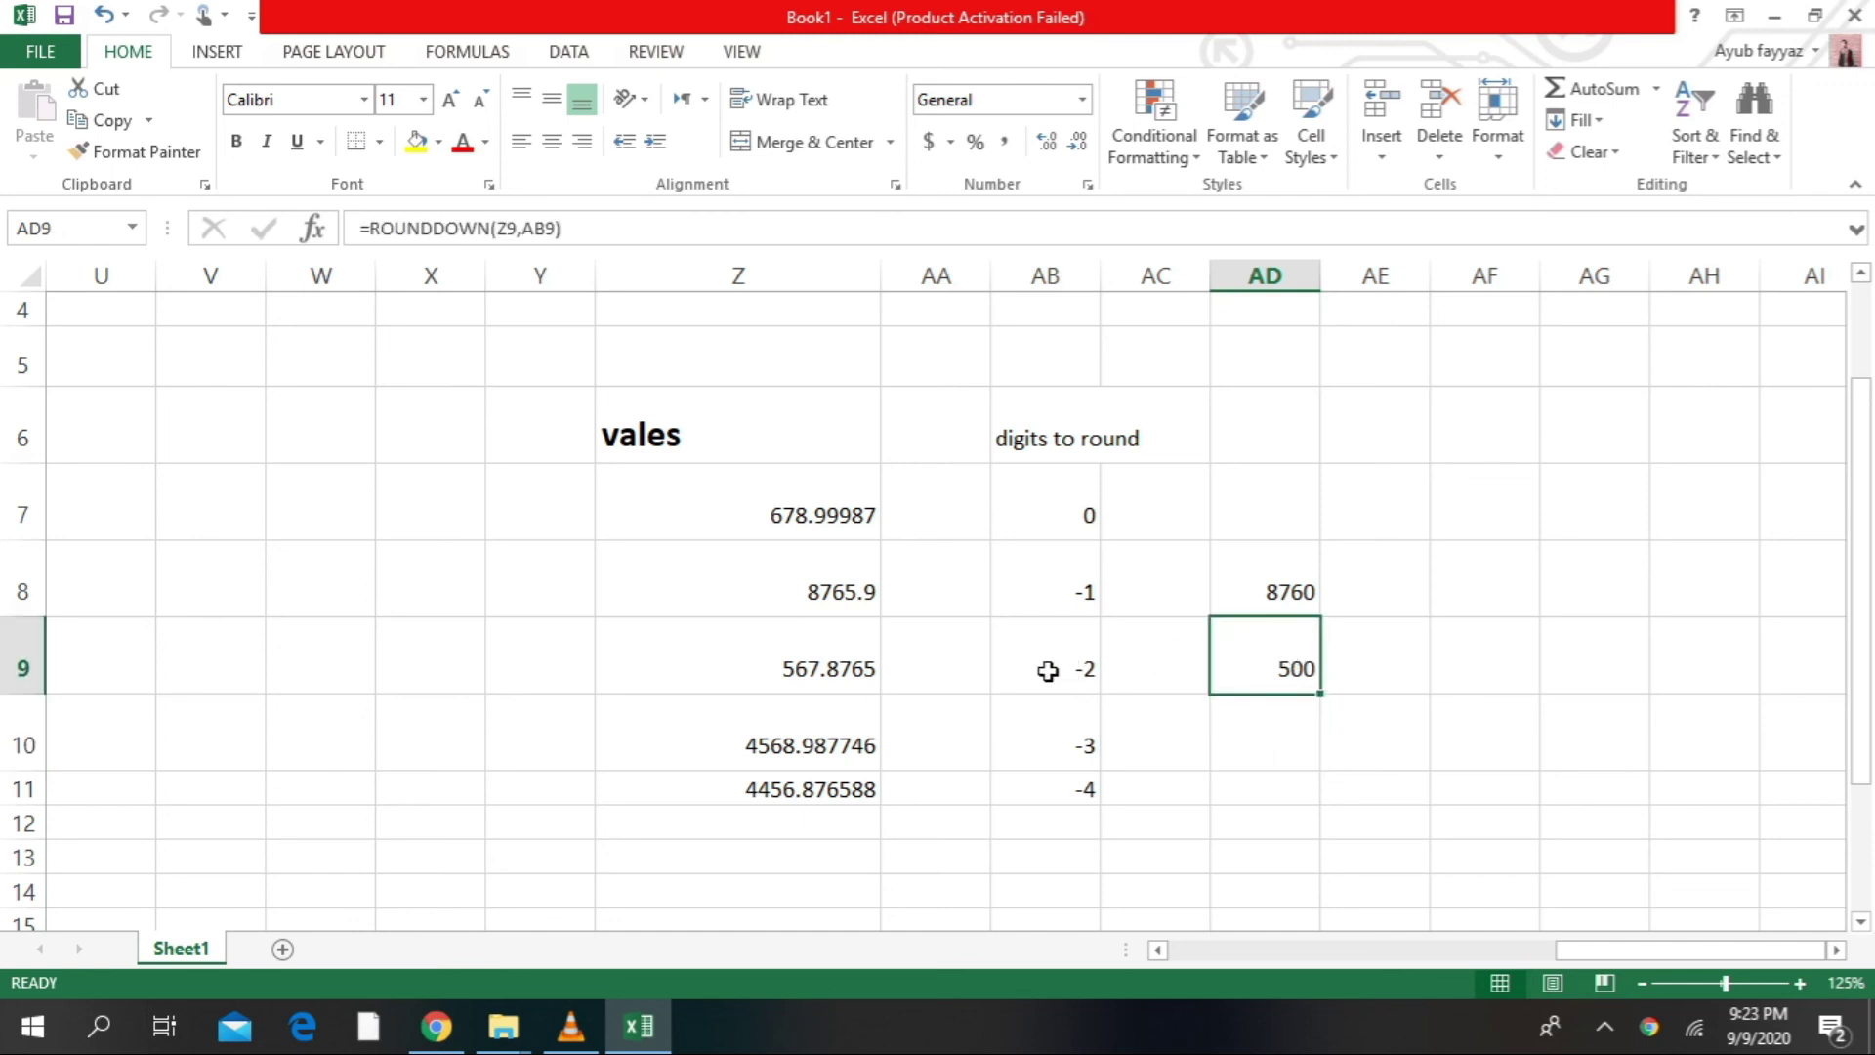
{"action": "left_click", "coordinate": [802, 671]}
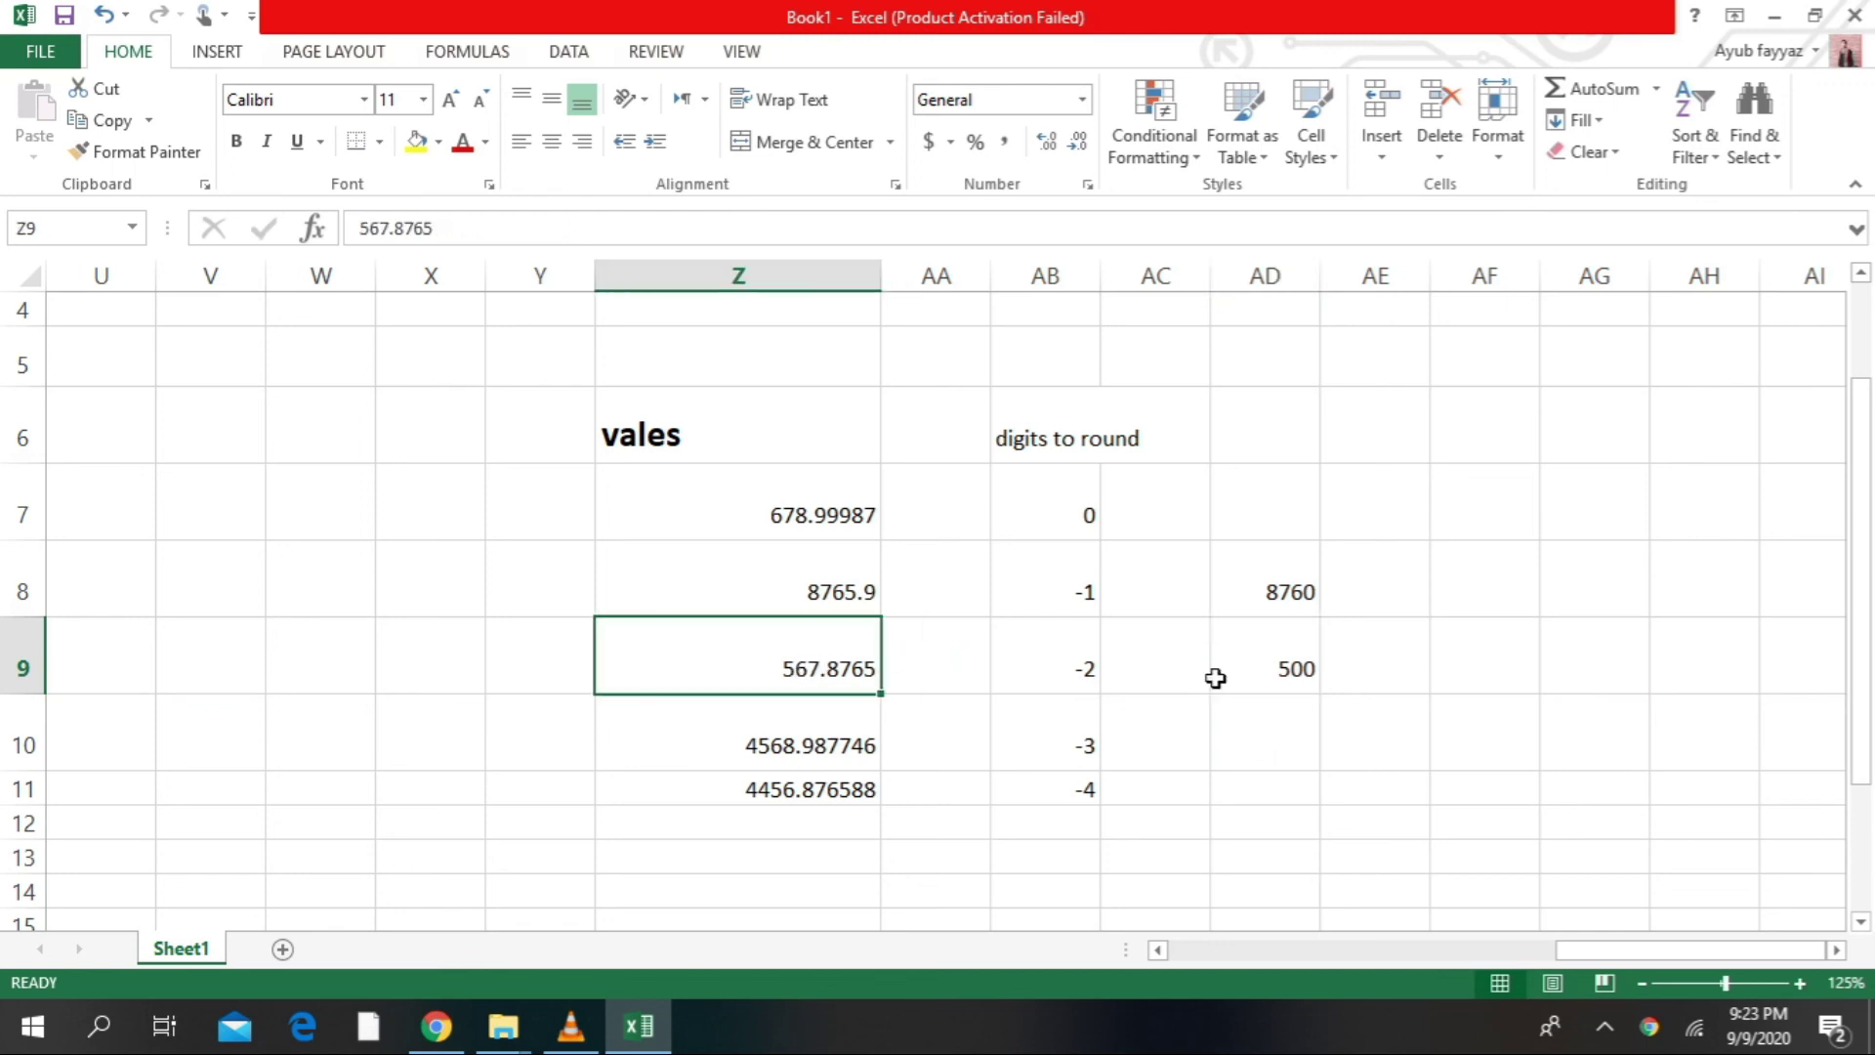
{"action": "left_click", "coordinate": [1269, 664]}
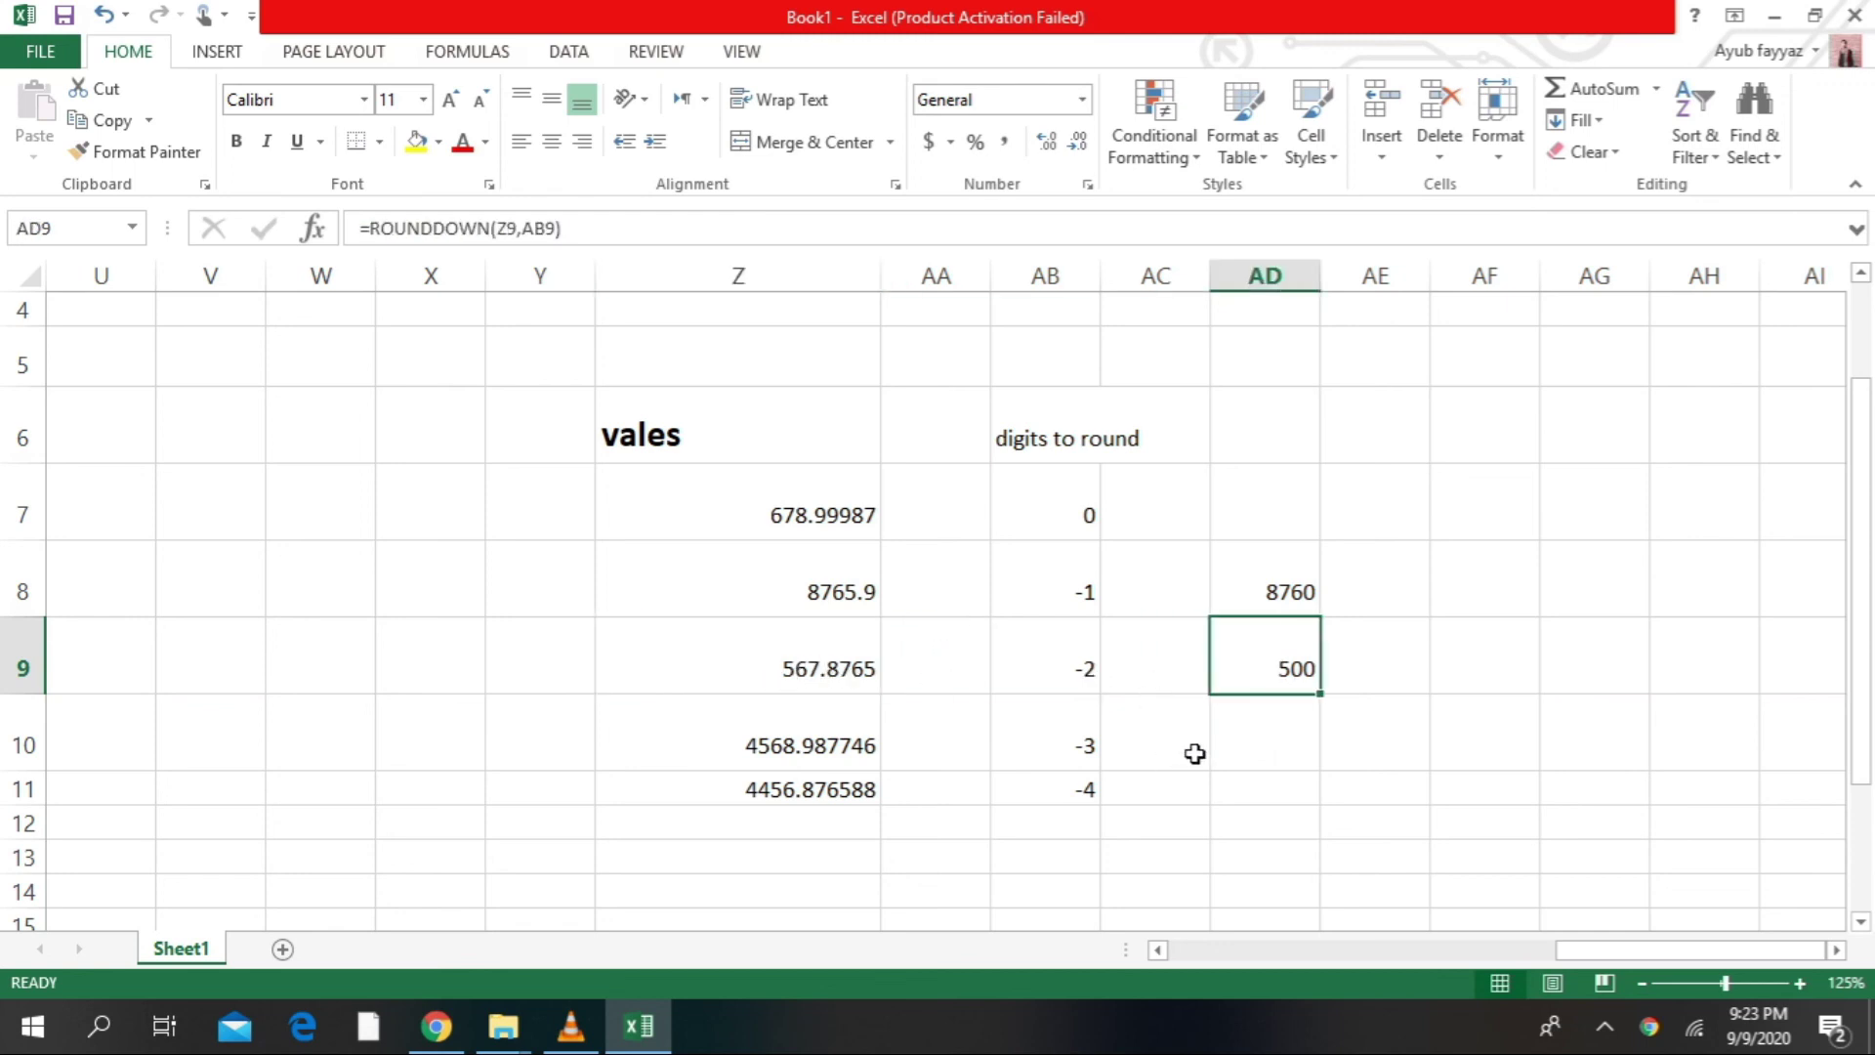
Enter =ROUNDDOWN(Z10,AB10) in cell AD10 to round down the fourth value by its digit count
{"action": "left_click", "coordinate": [1226, 739]}
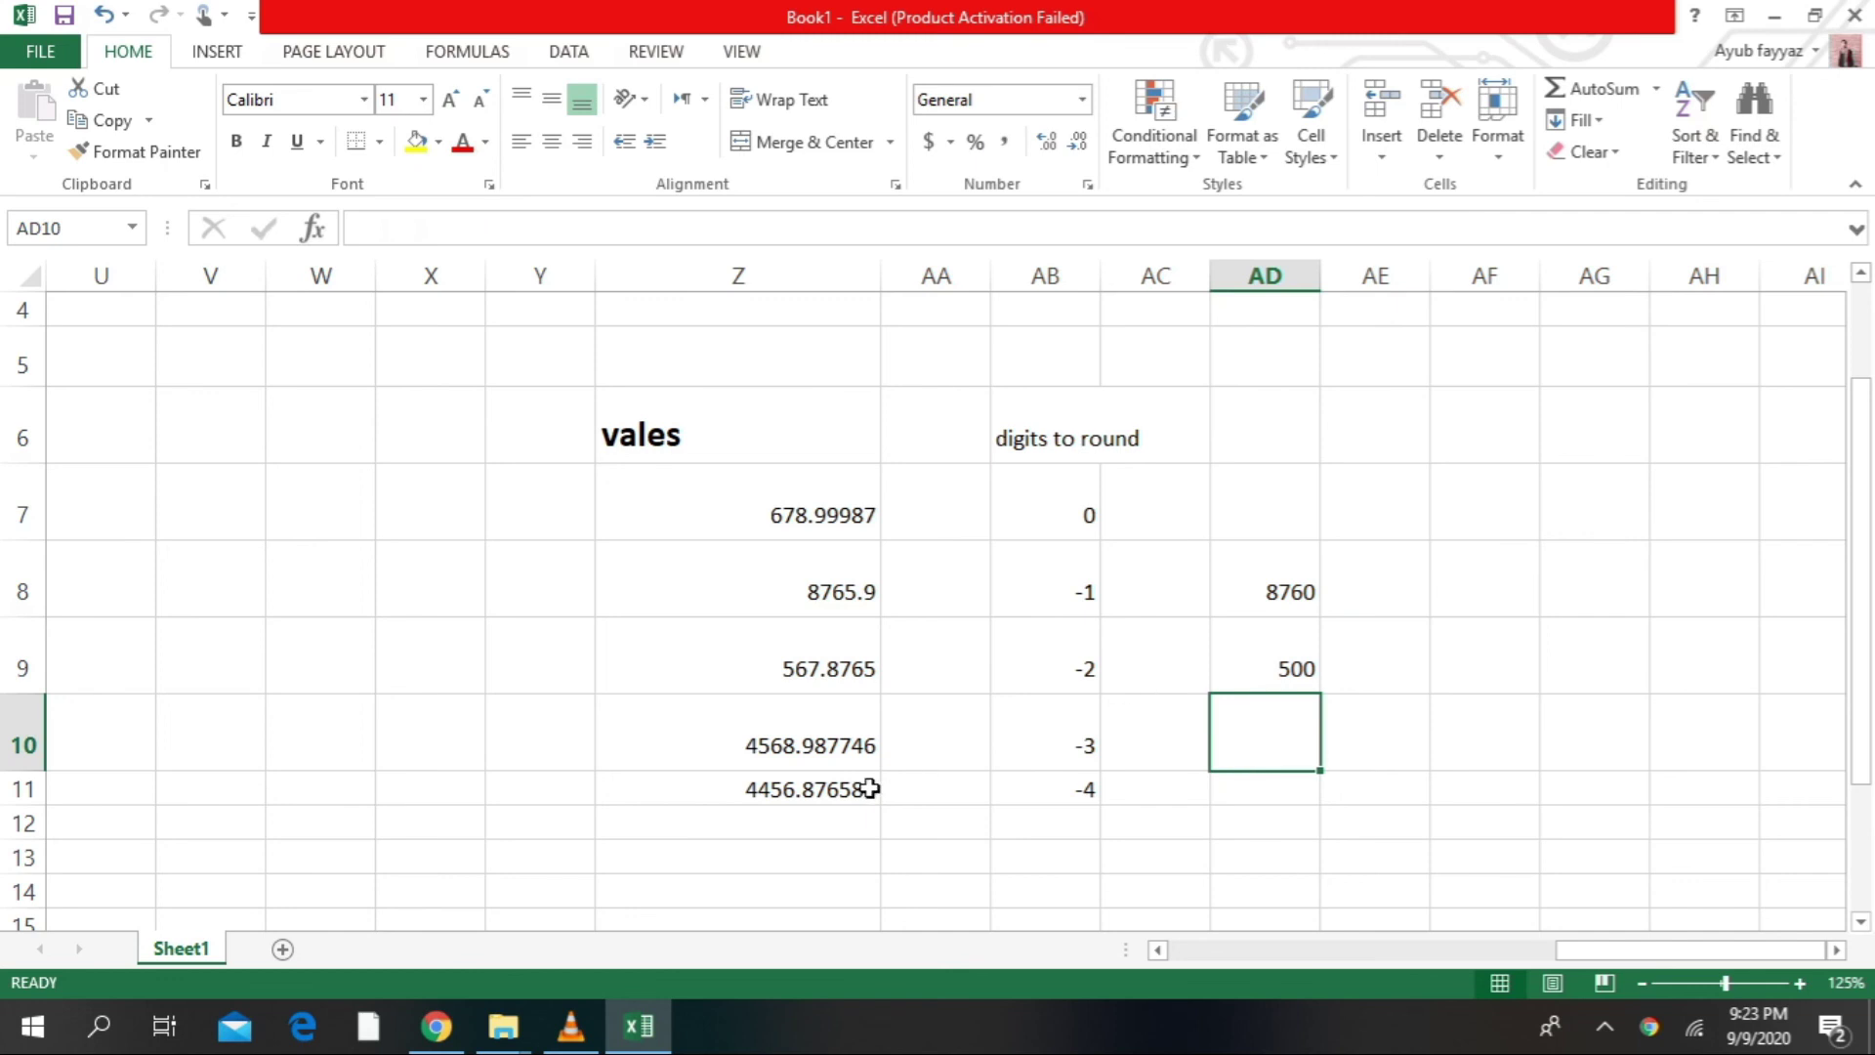
{"action": "left_click", "coordinate": [753, 753]}
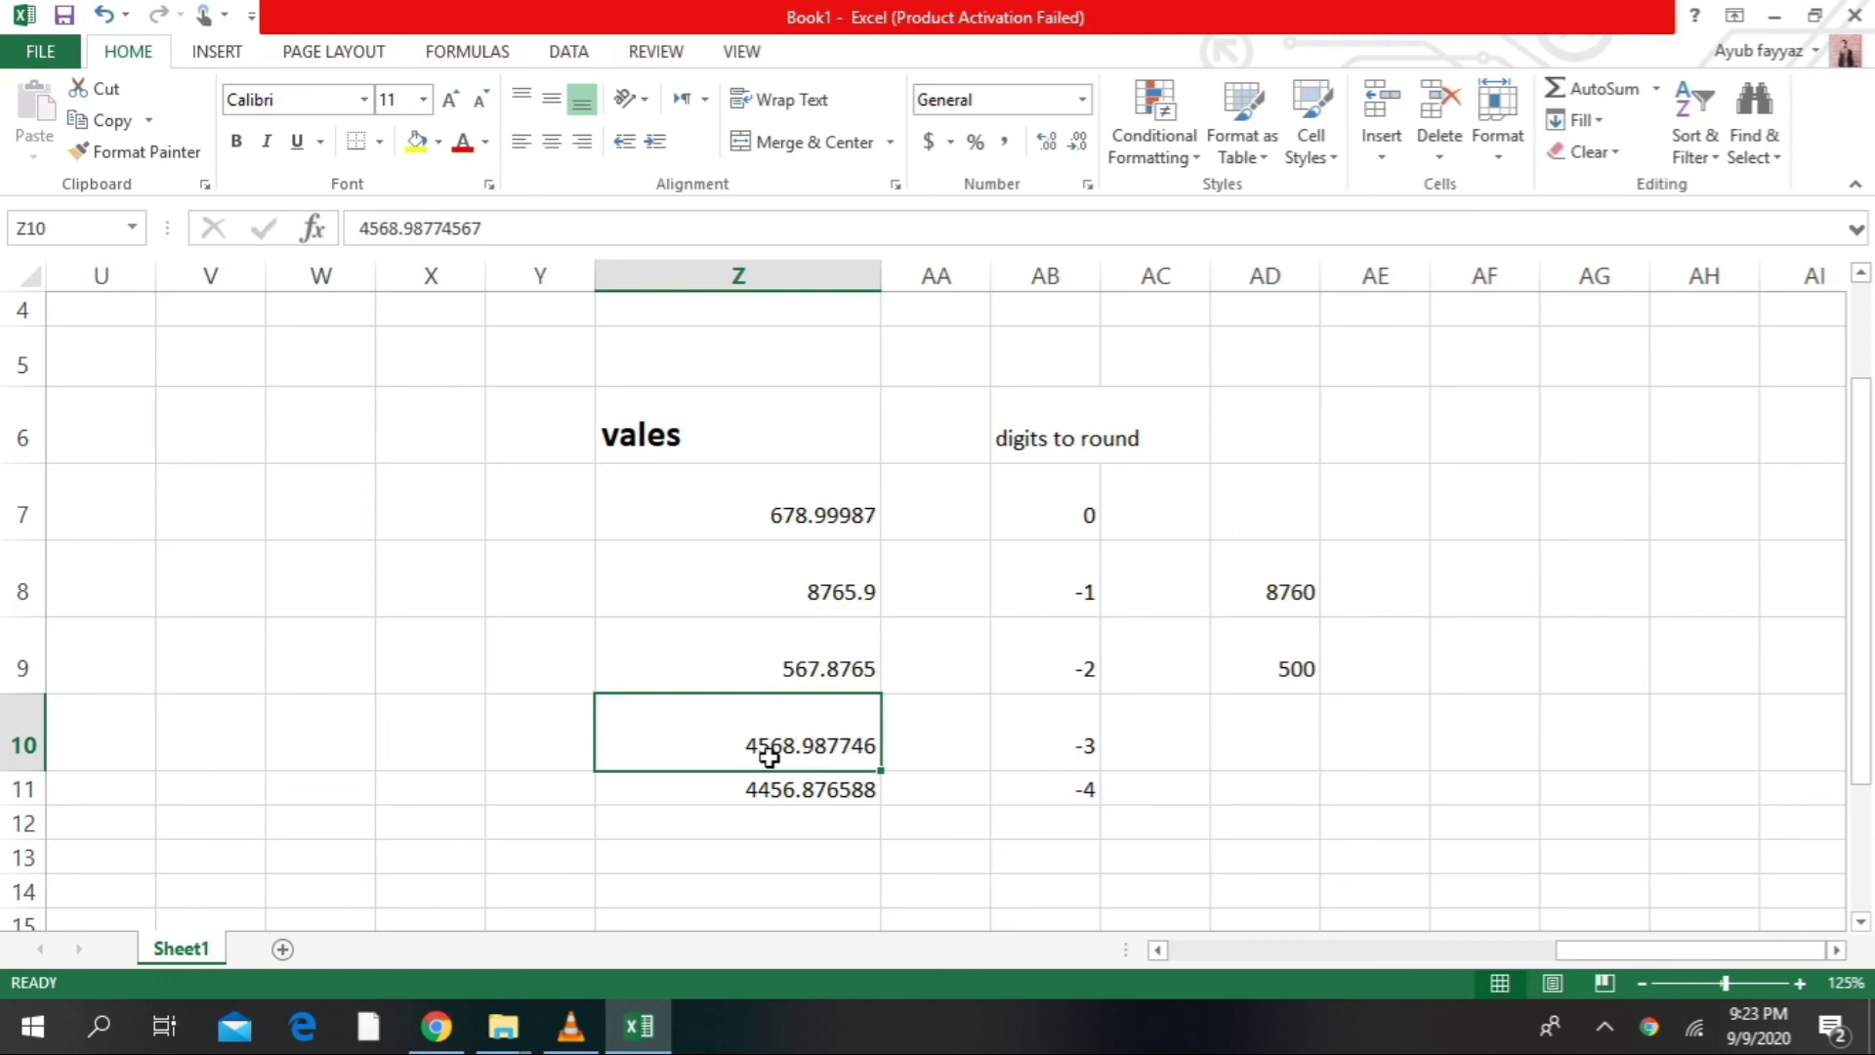
{"action": "left_click", "coordinate": [1282, 726]}
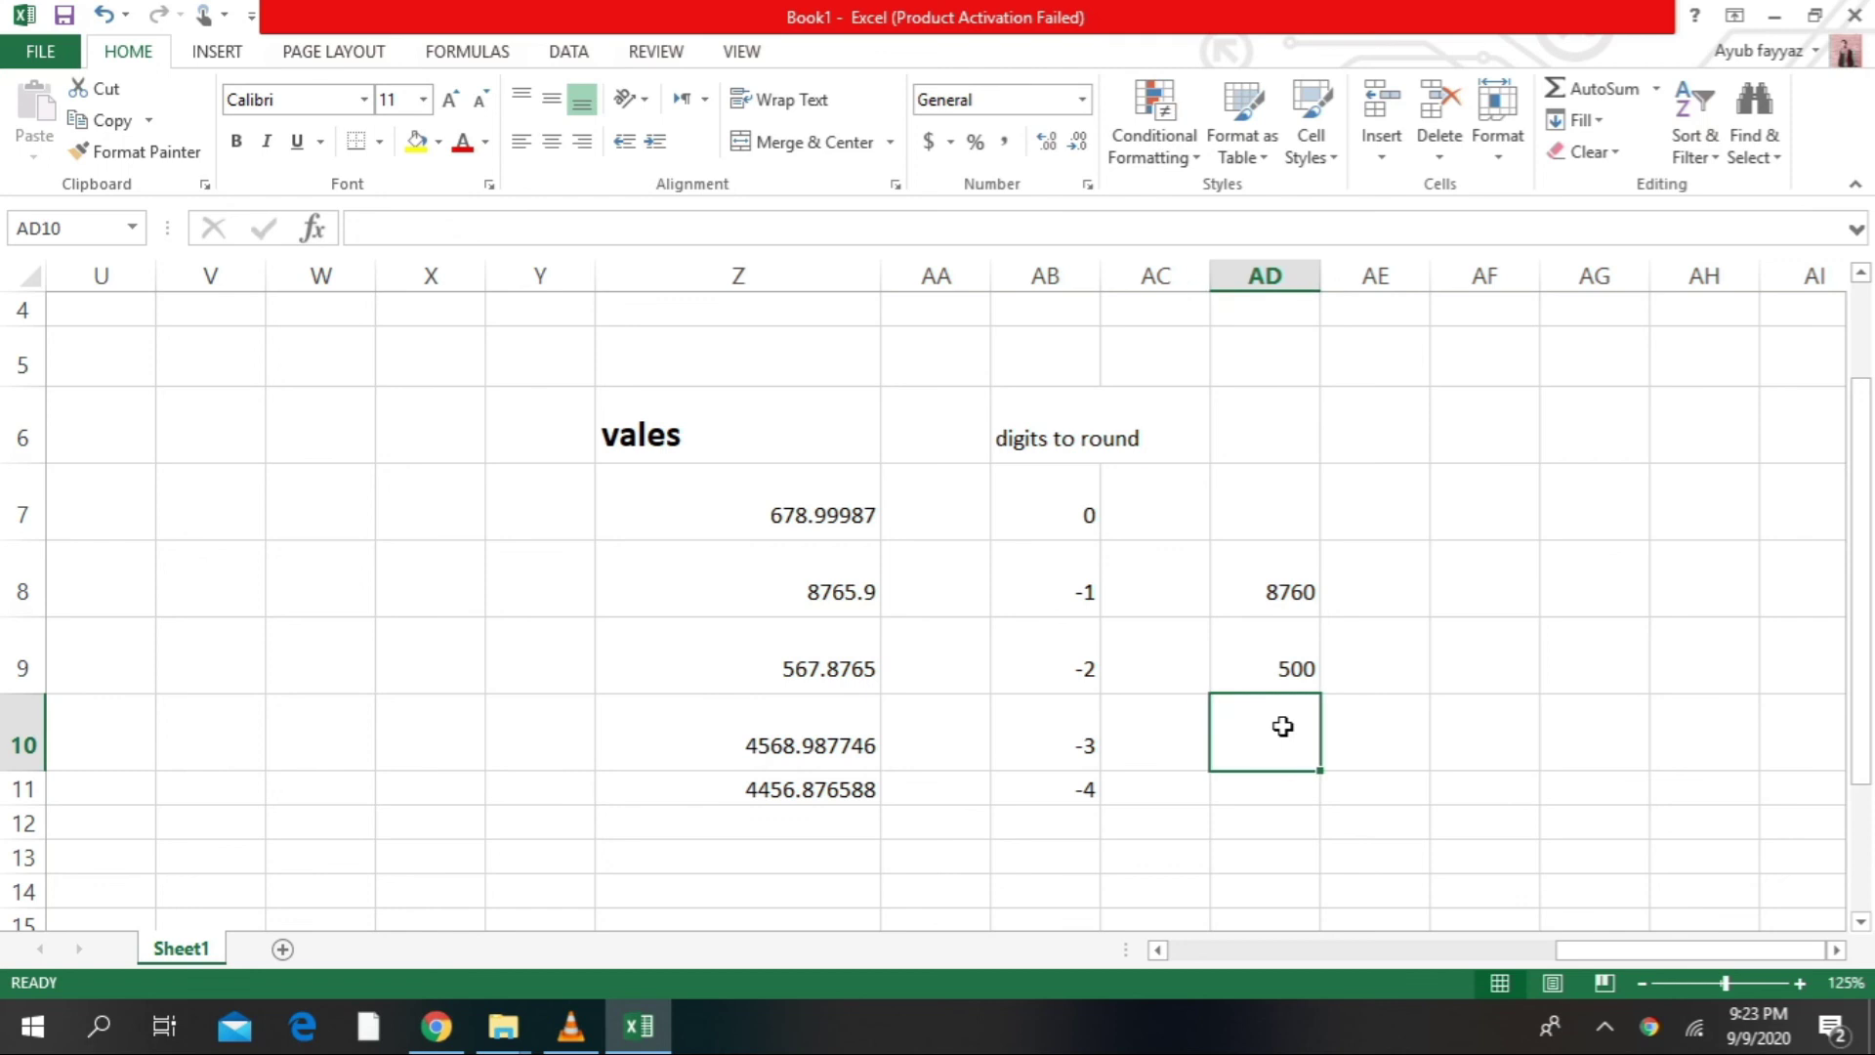
{"action": "type", "text": "=rou"}
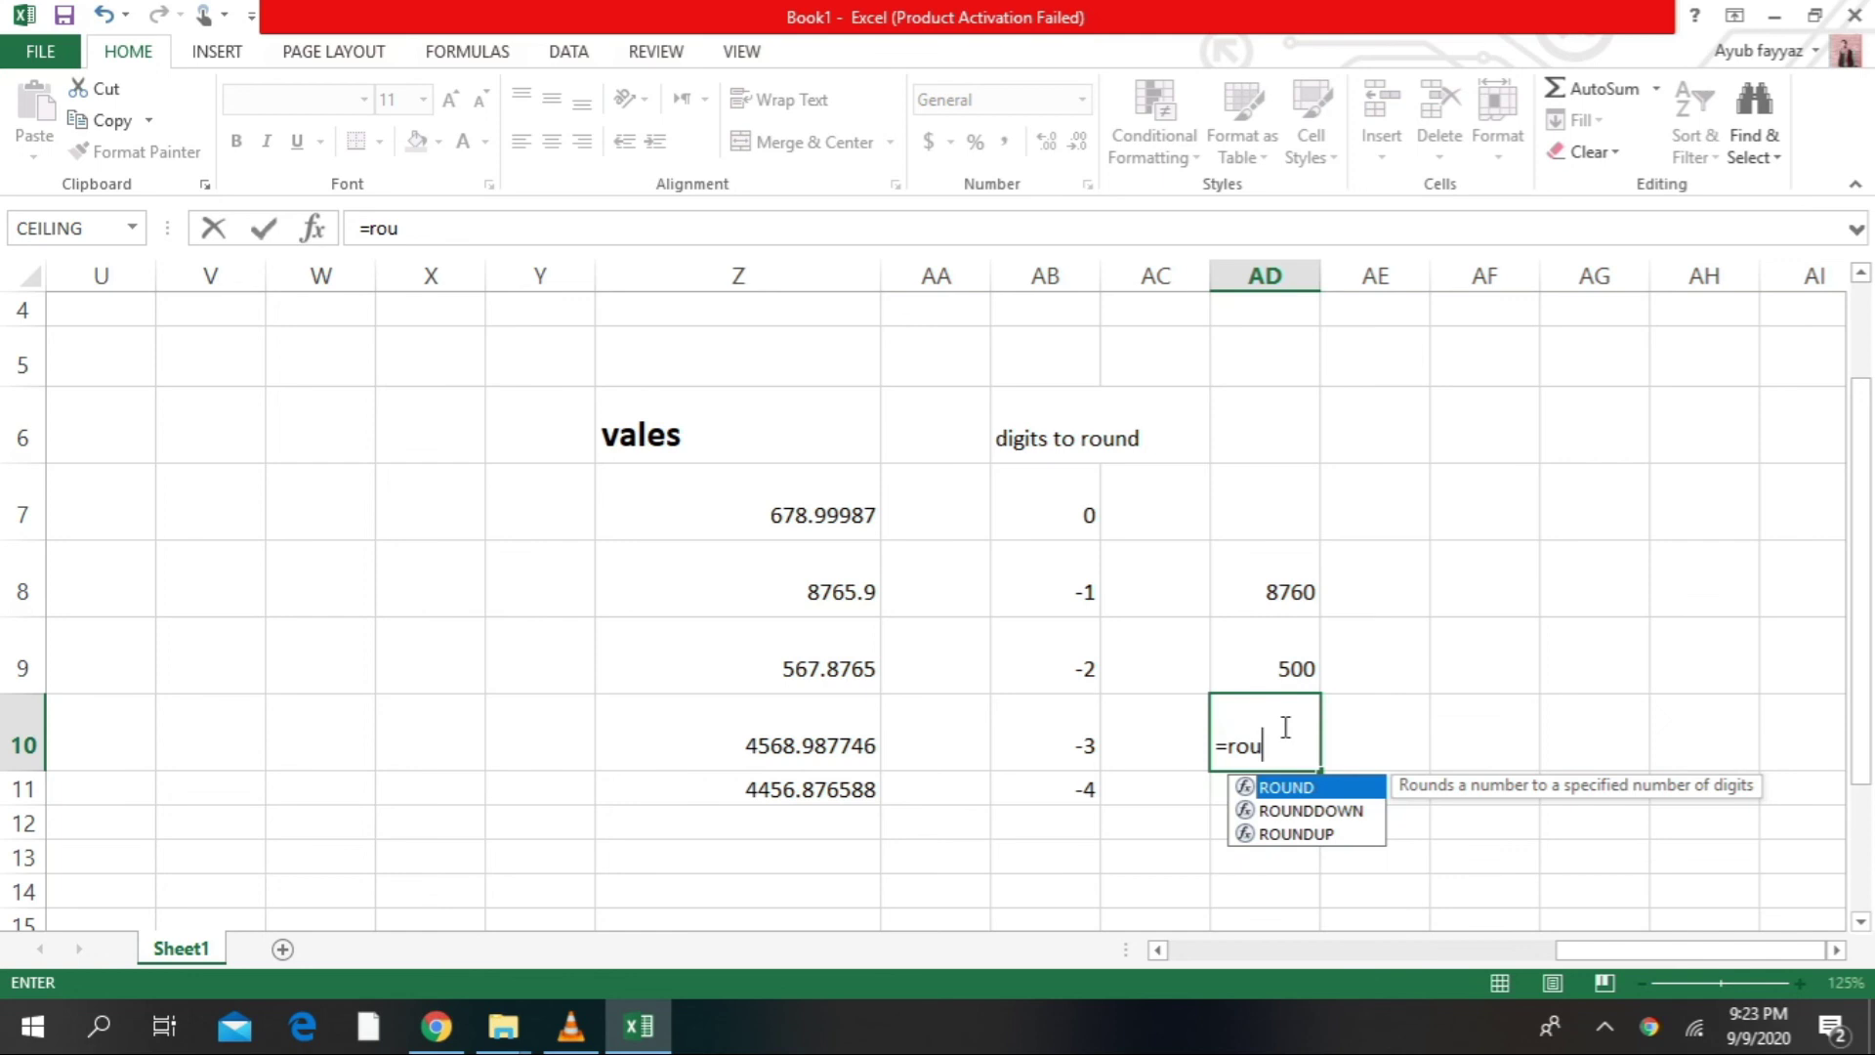
{"action": "double_click", "coordinate": [1338, 811]}
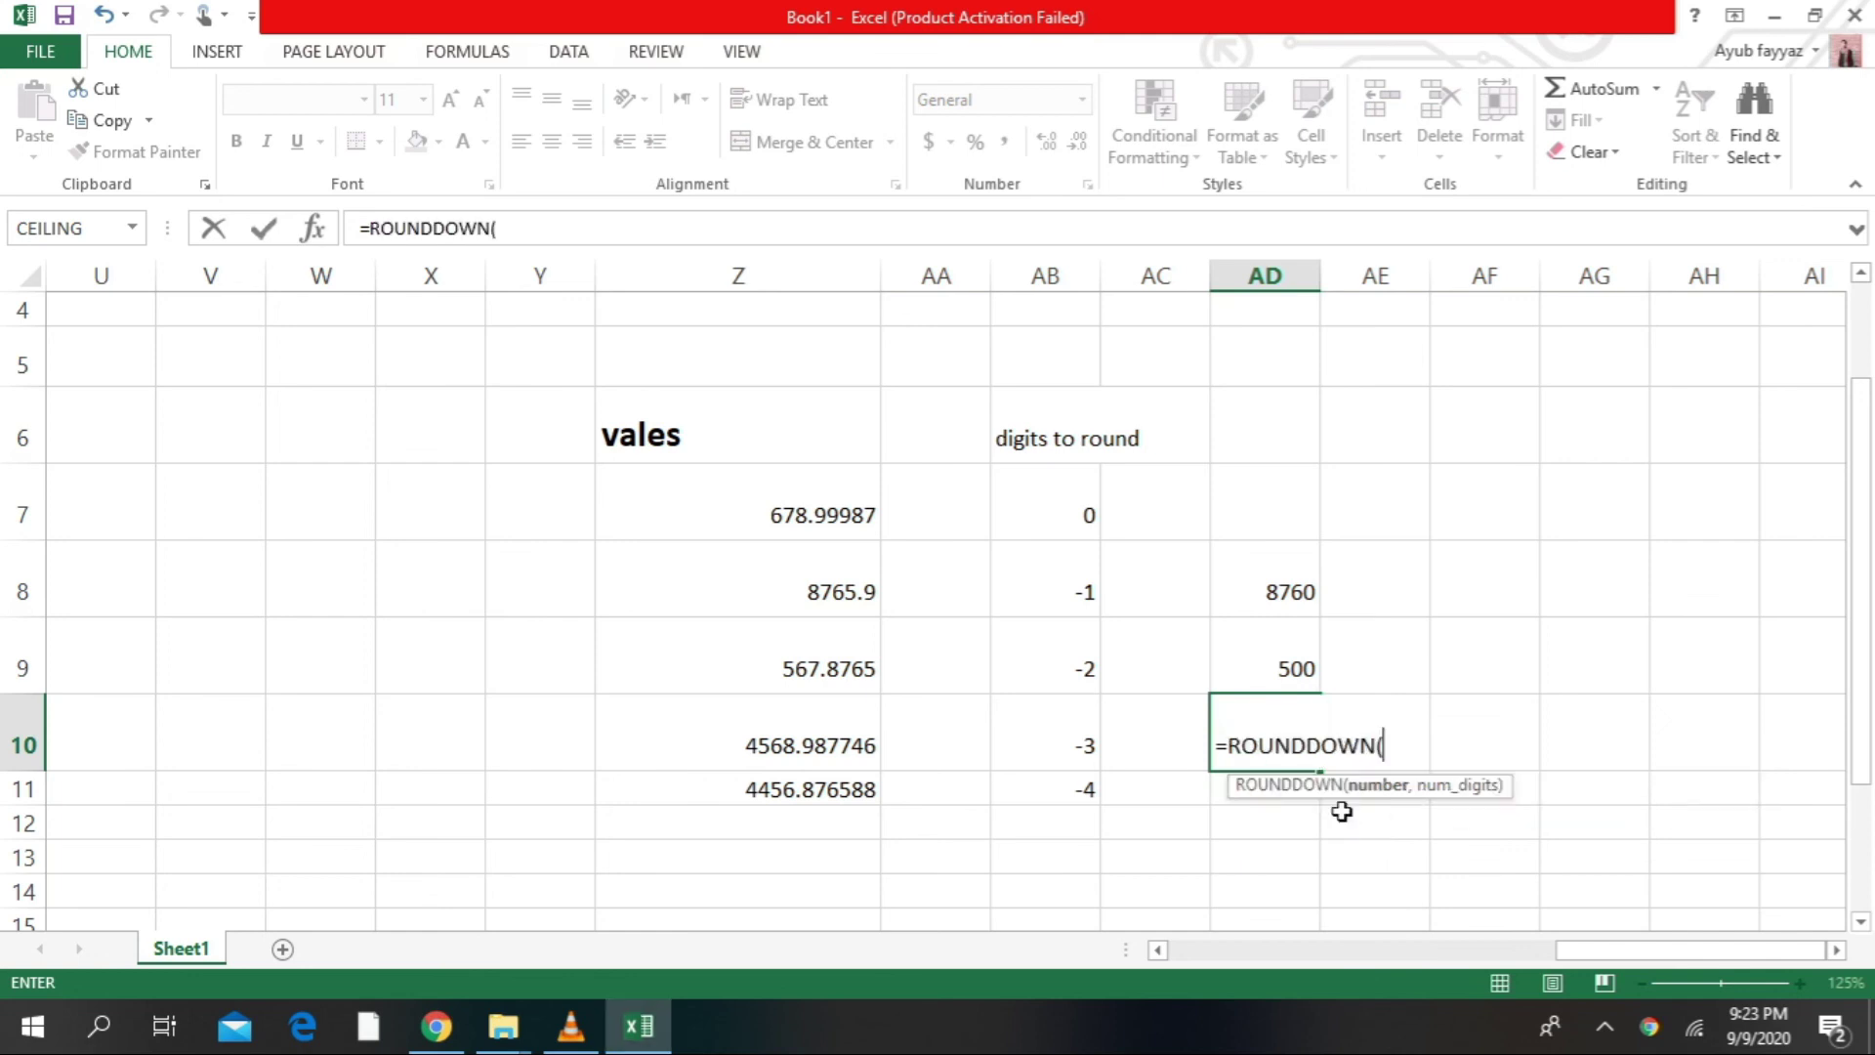
{"action": "left_click", "coordinate": [859, 744]}
{"action": "type", "text": ","}
{"action": "left_click", "coordinate": [1016, 746]}
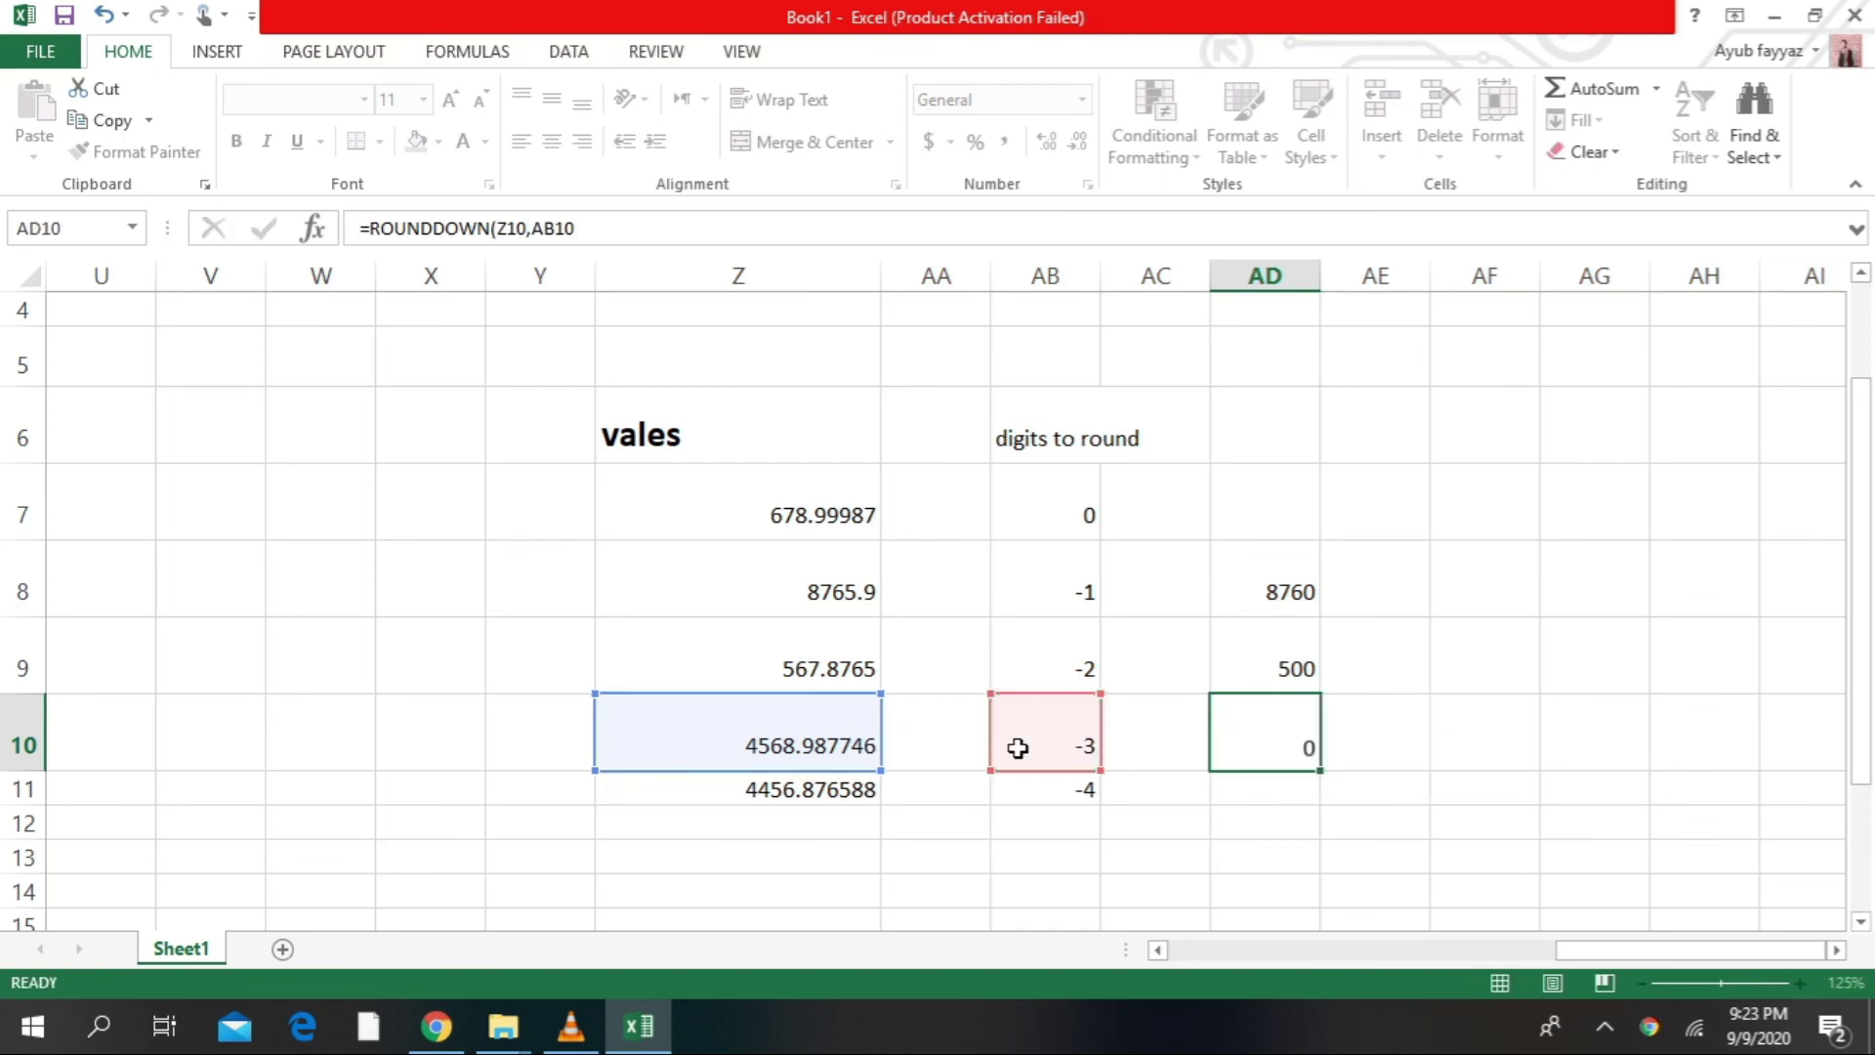
{"action": "key", "text": "Return"}
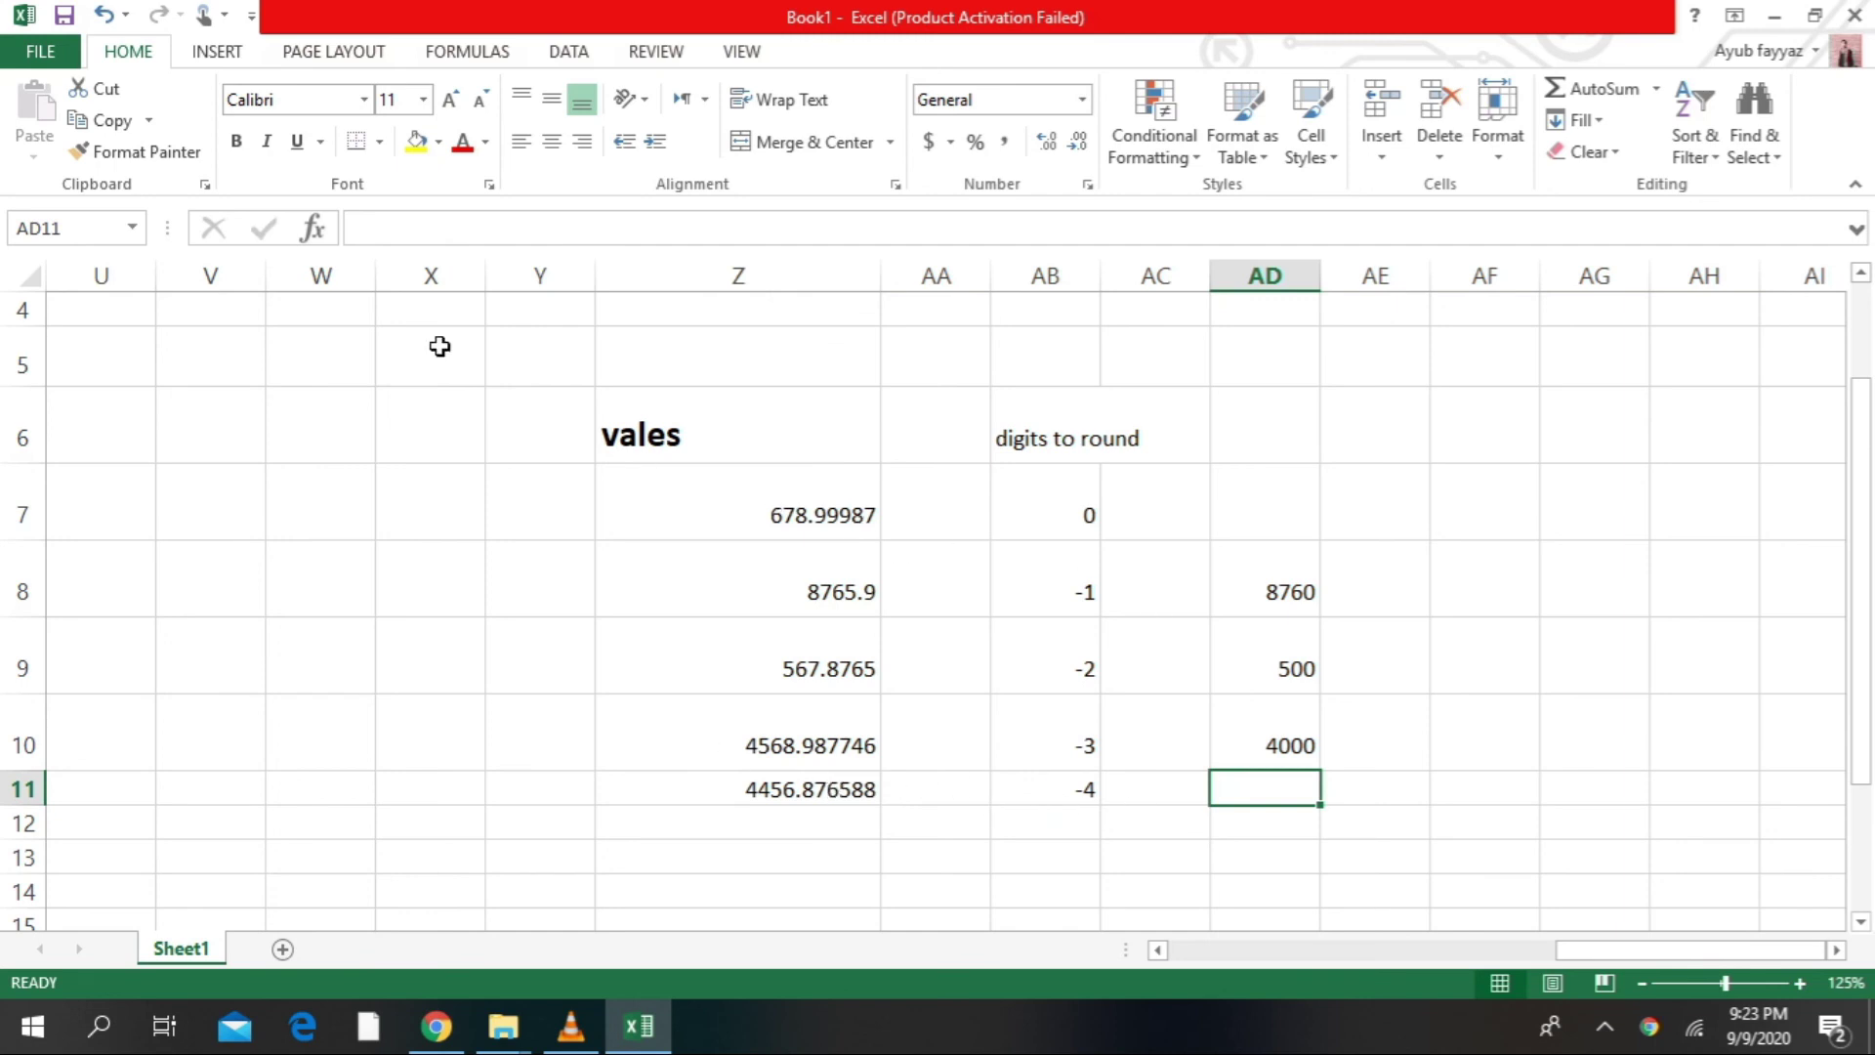
{"action": "left_click_drag", "start_coordinate": [465, 423], "coordinate": [1602, 736]}
{"action": "left_click", "coordinate": [1594, 654]}
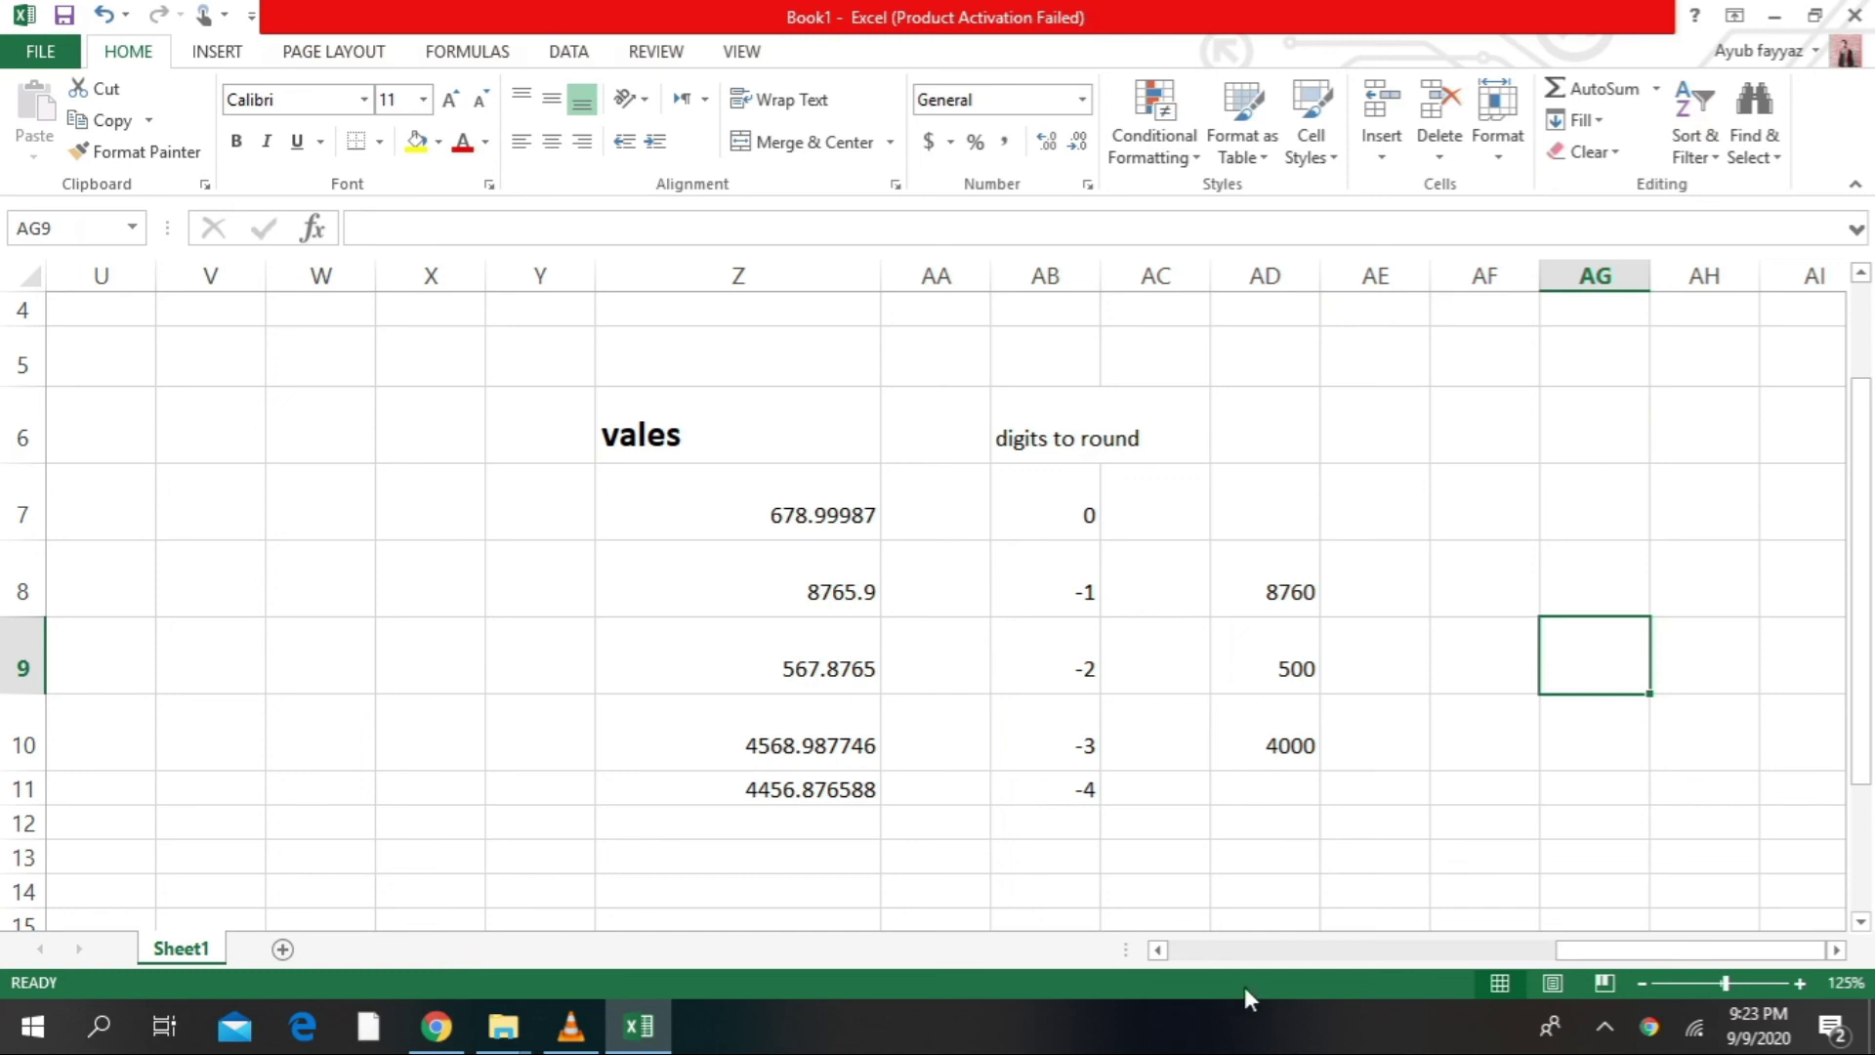
{"action": "left_click_drag", "start_coordinate": [476, 442], "coordinate": [1461, 849]}
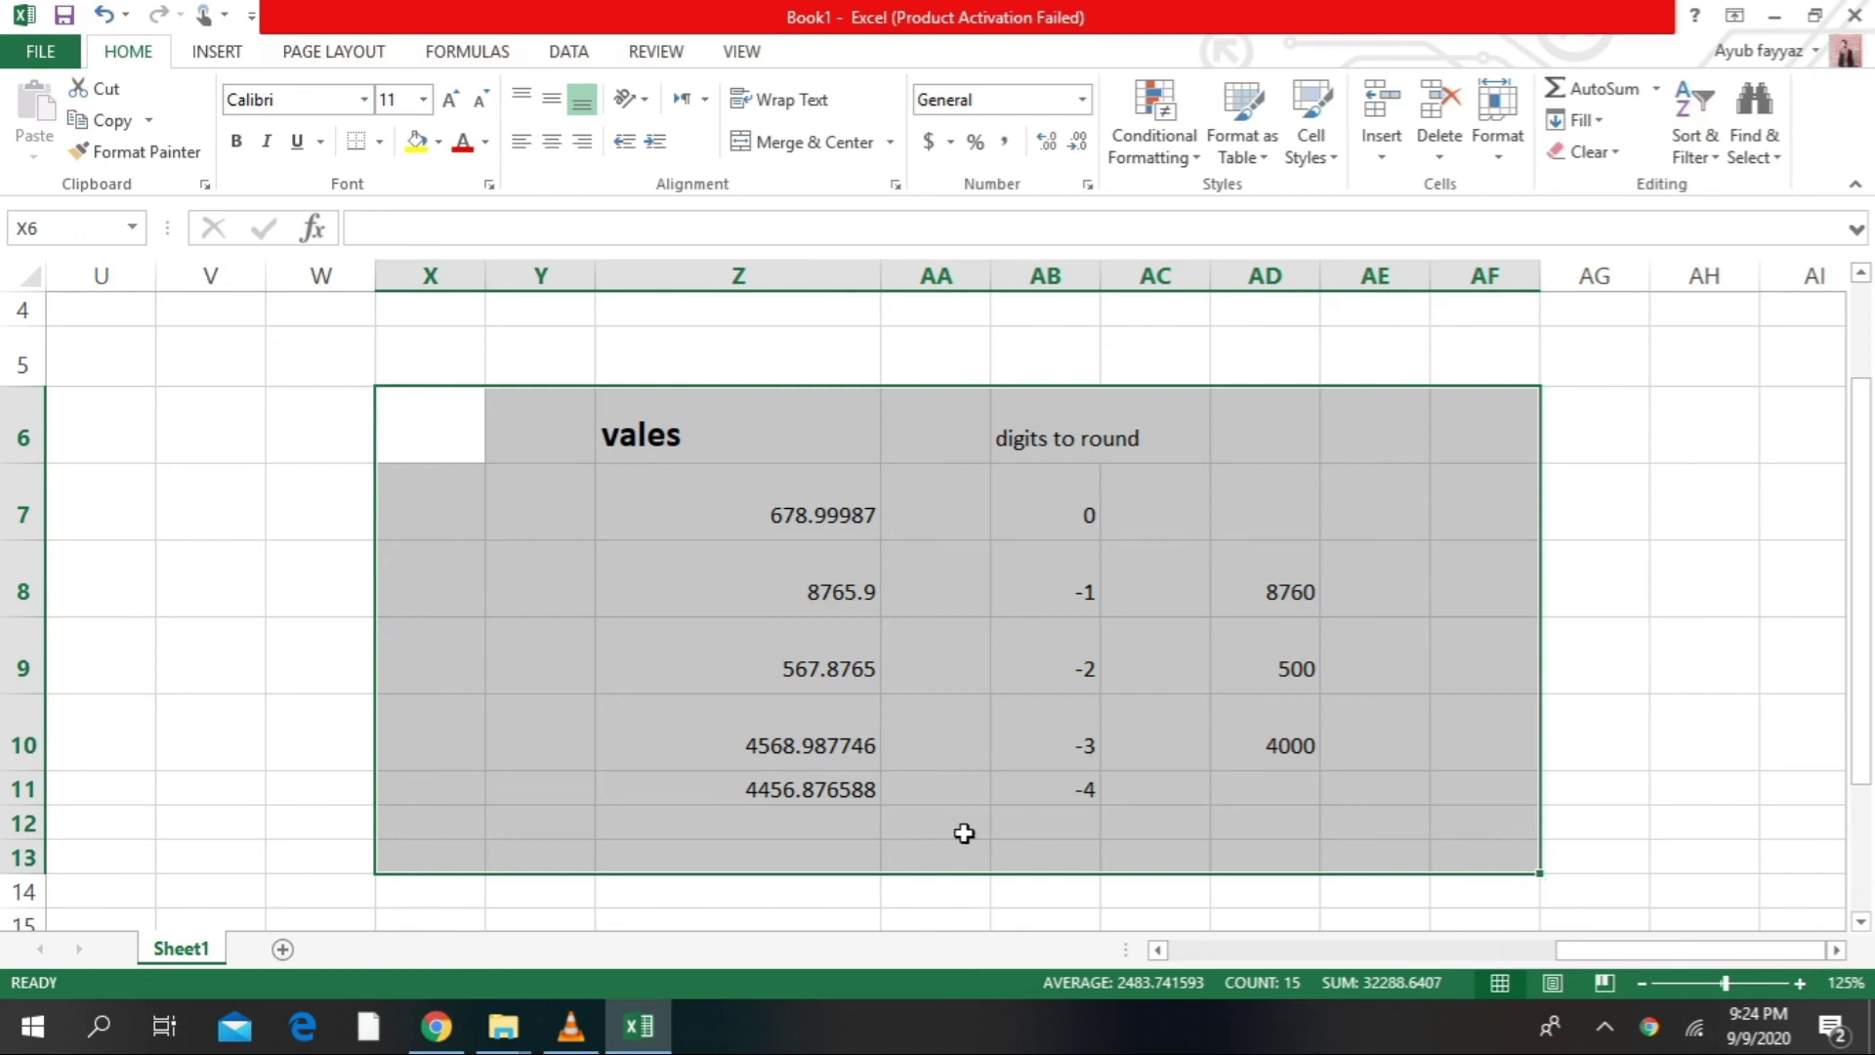
{"action": "left_click_drag", "start_coordinate": [1045, 503], "coordinate": [1367, 664]}
{"action": "left_click", "coordinate": [1344, 586]}
{"action": "left_click", "coordinate": [1250, 581]}
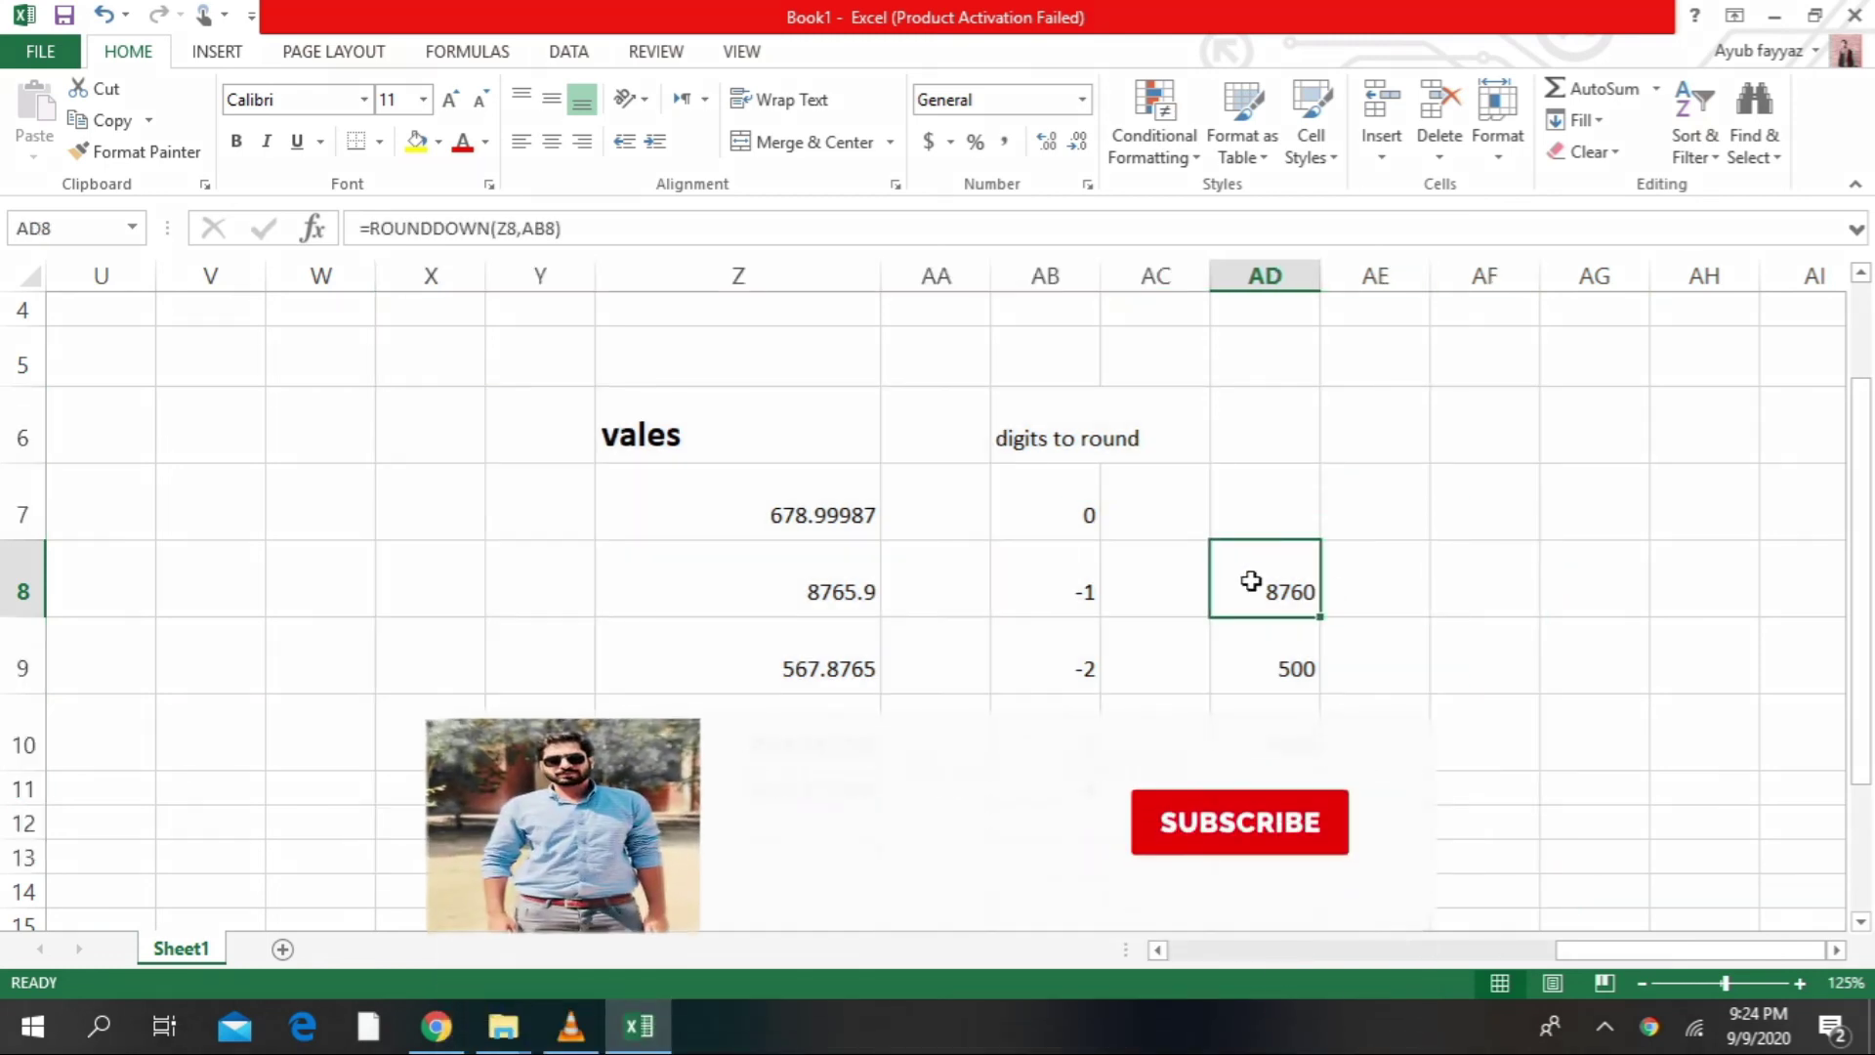
{"action": "left_click_drag", "start_coordinate": [592, 413], "coordinate": [1269, 786]}
{"action": "left_click", "coordinate": [1579, 559]}
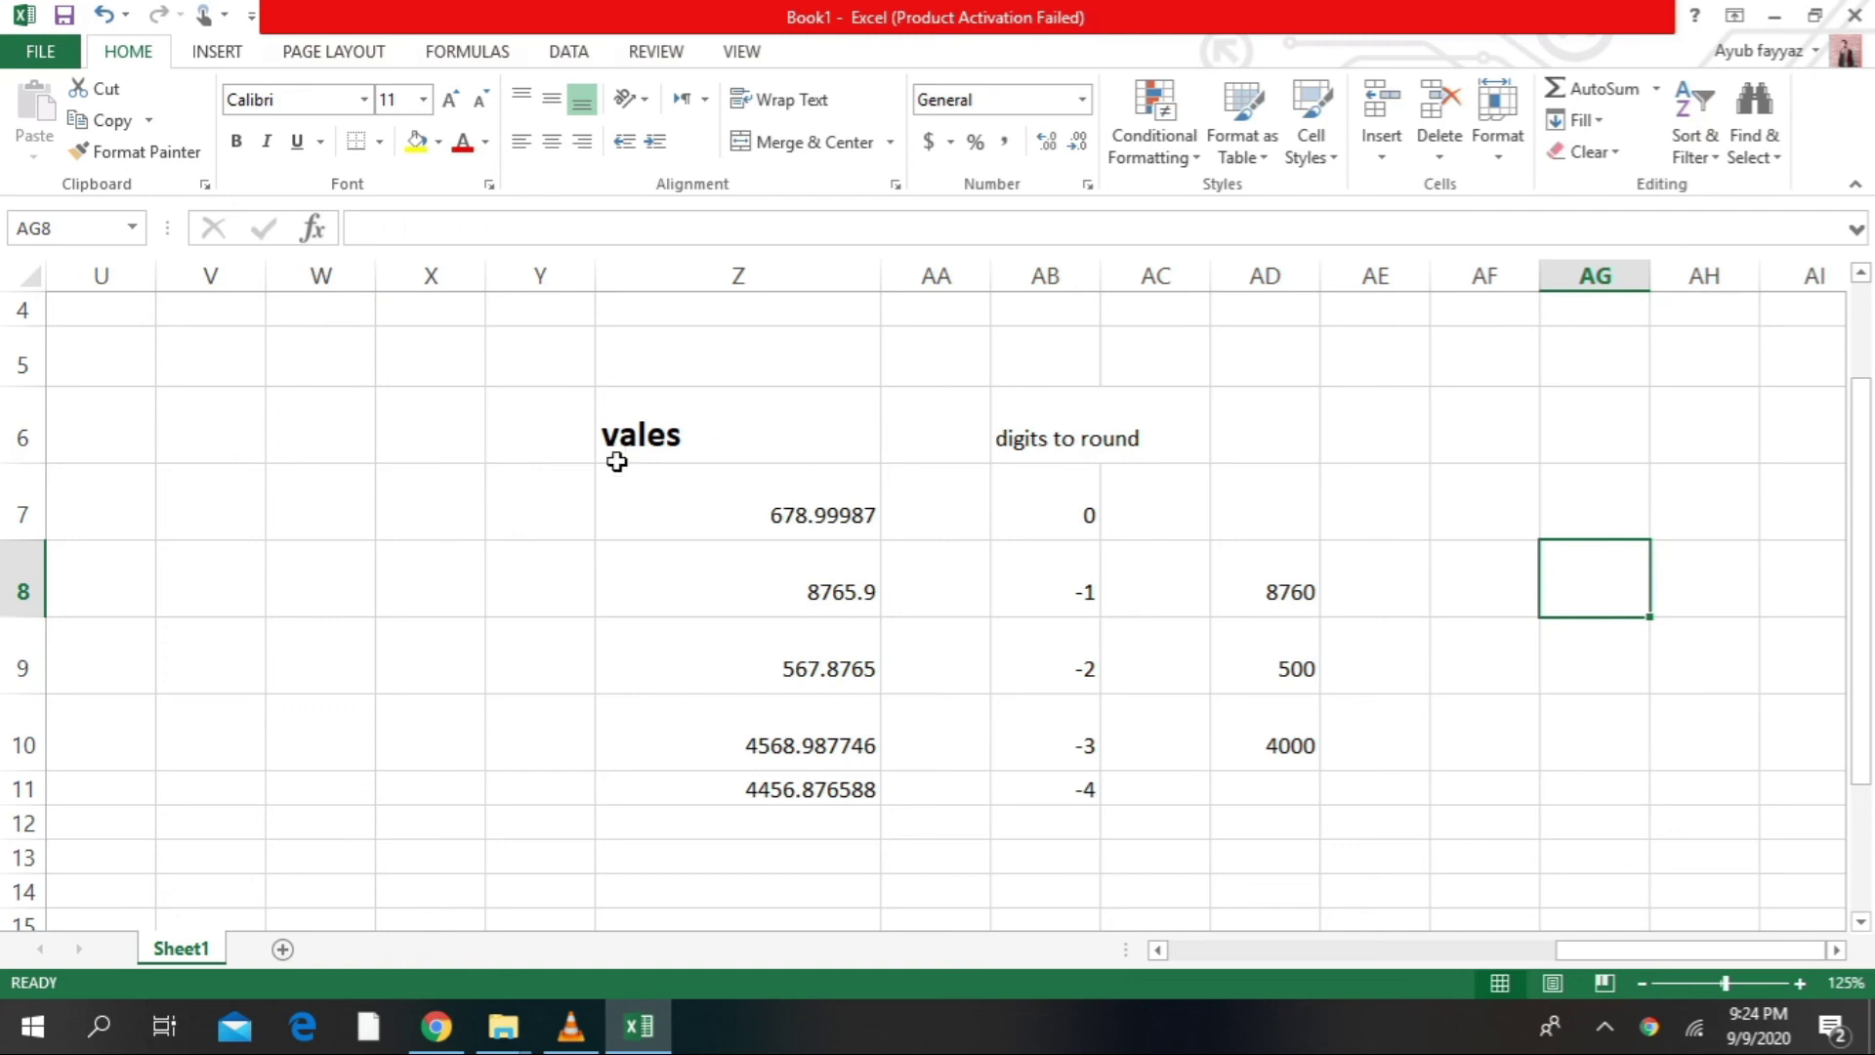
{"action": "left_click_drag", "start_coordinate": [619, 397], "coordinate": [1351, 825]}
{"action": "left_click", "coordinate": [1622, 655]}
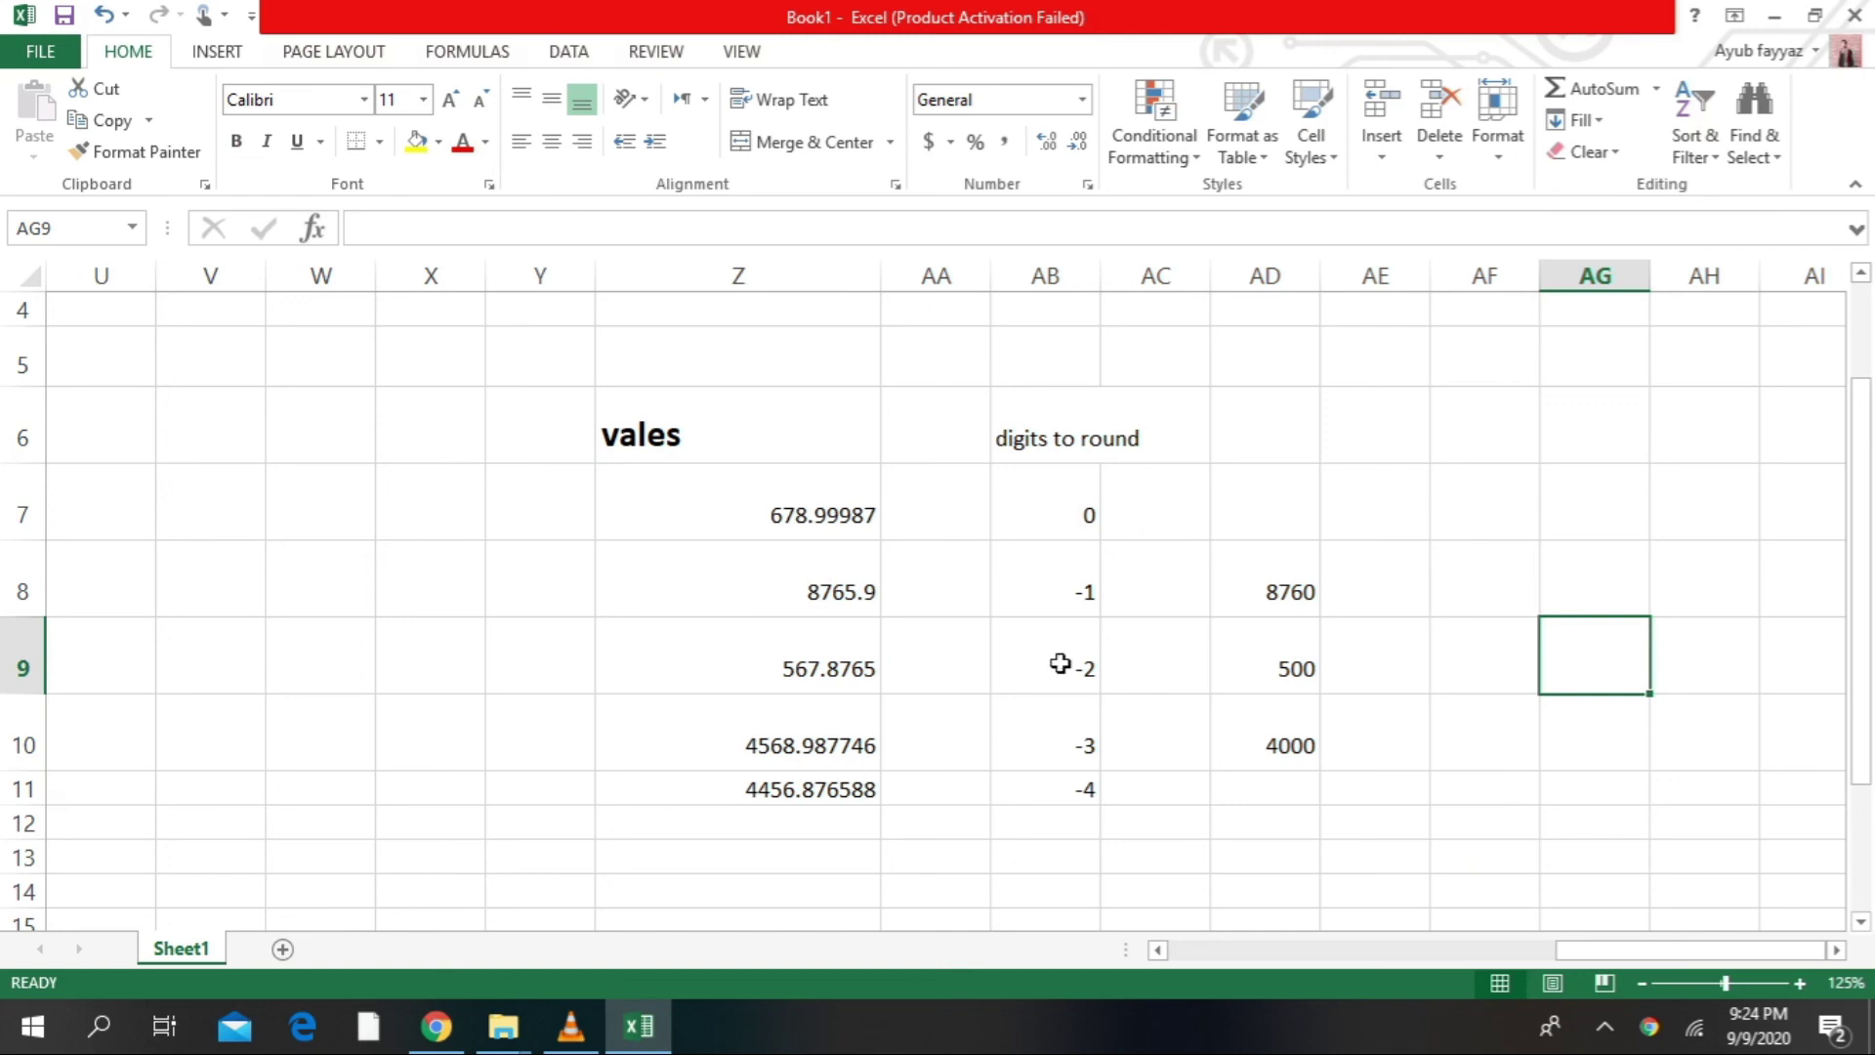
Widen column AB so the "digits to round" heading fits within its own cell
{"action": "left_click", "coordinate": [1060, 432]}
{"action": "left_click_drag", "start_coordinate": [1101, 275], "coordinate": [1180, 276]}
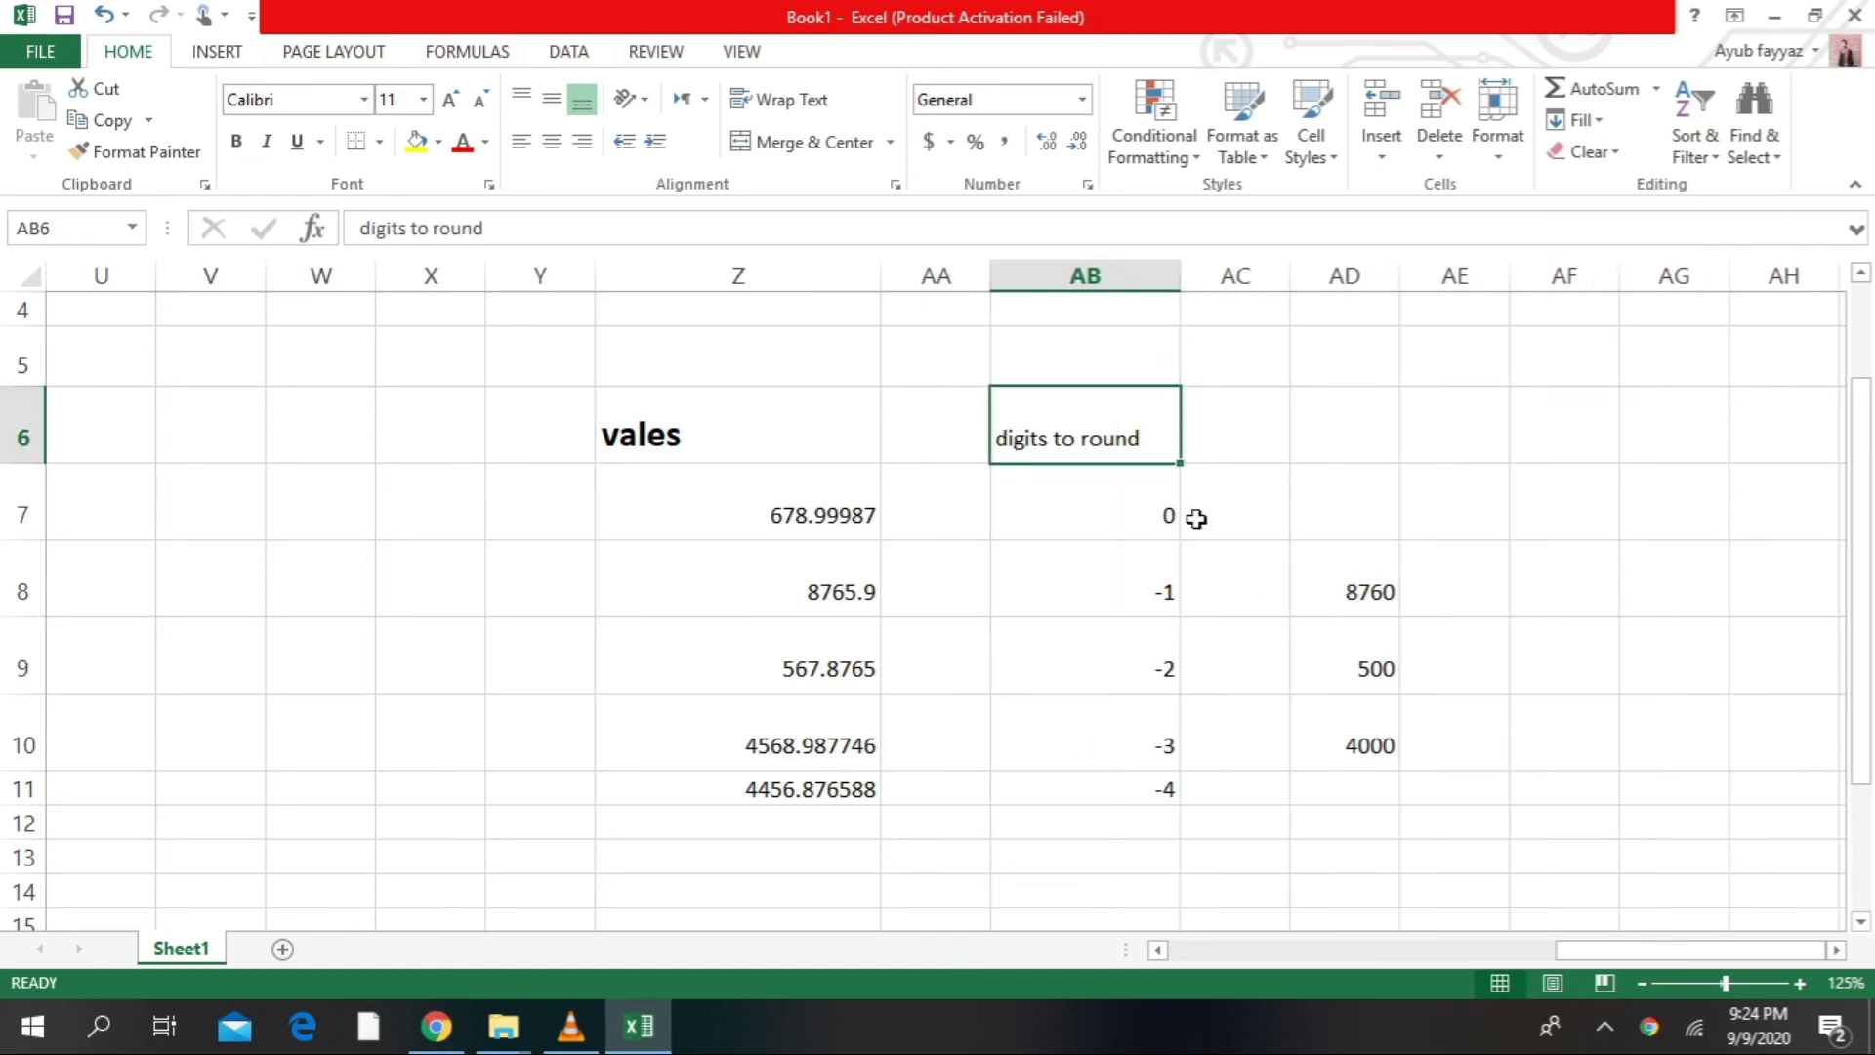
{"action": "left_click", "coordinate": [609, 493]}
{"action": "left_click_drag", "start_coordinate": [185, 365], "coordinate": [1371, 867]}
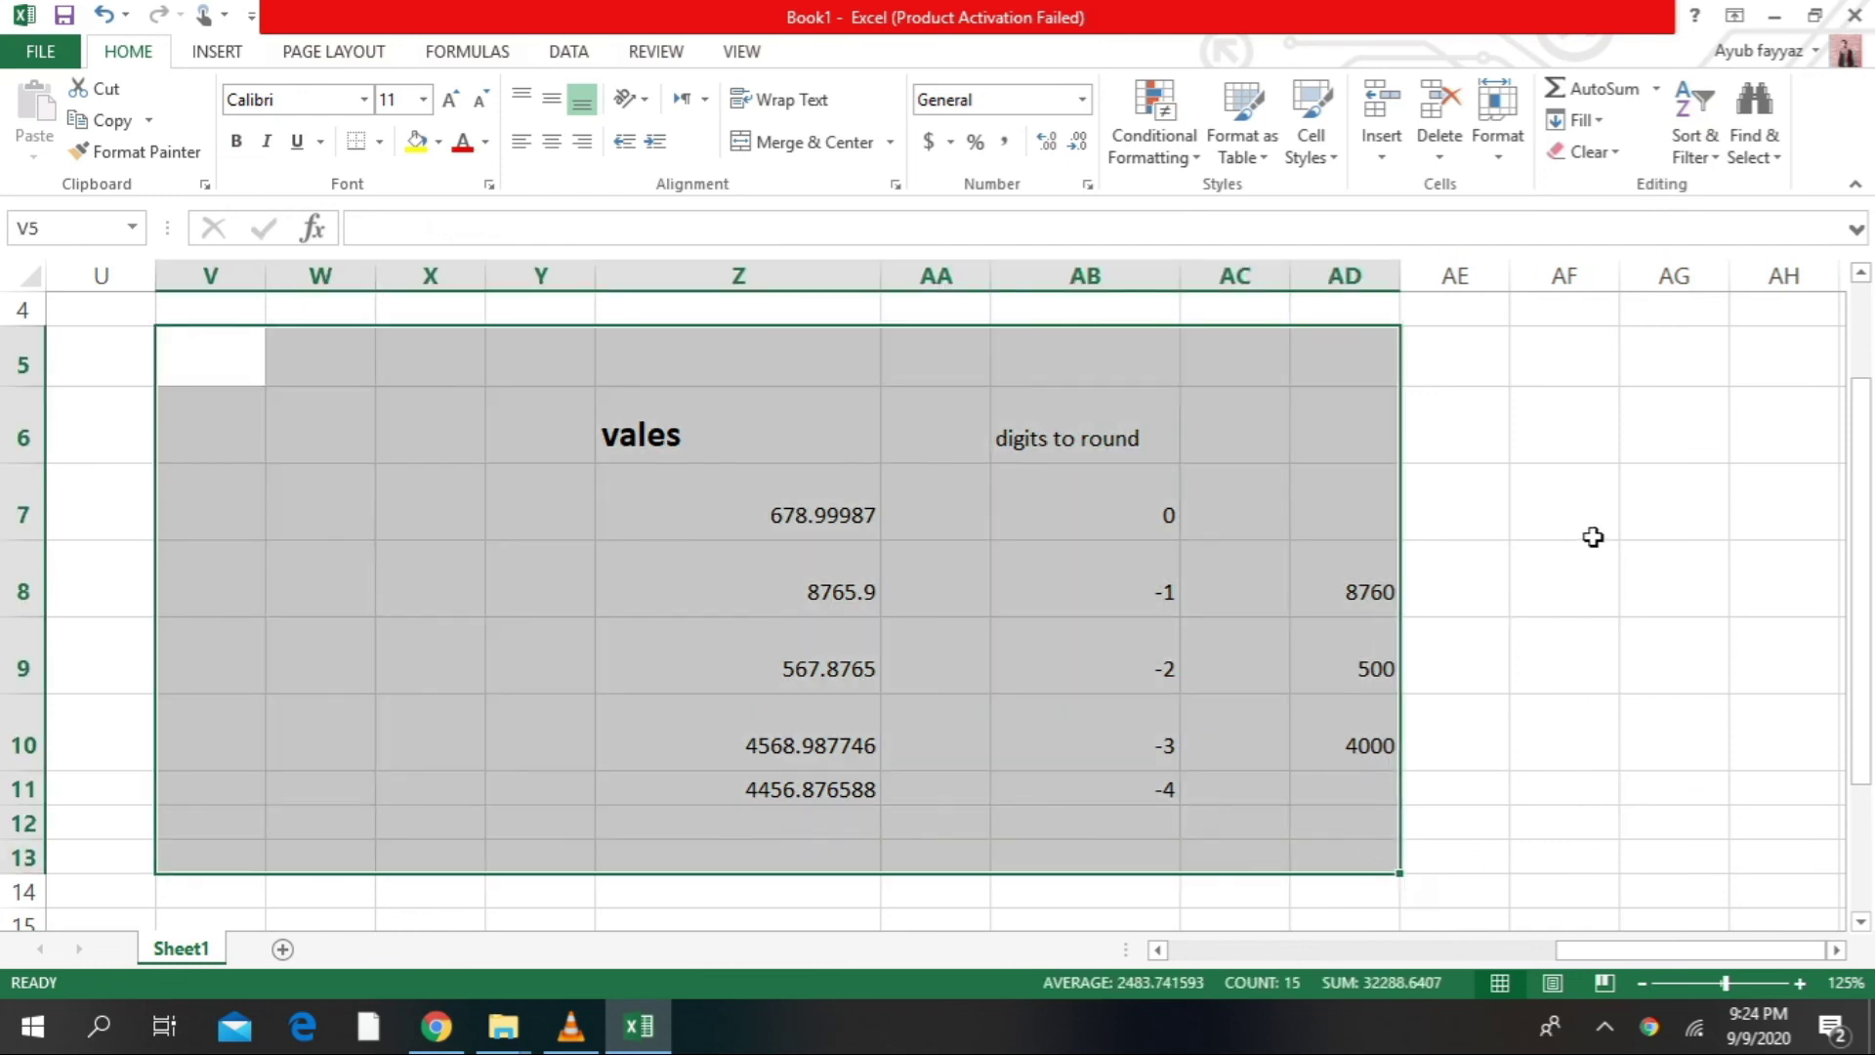
{"action": "left_click", "coordinate": [1592, 537]}
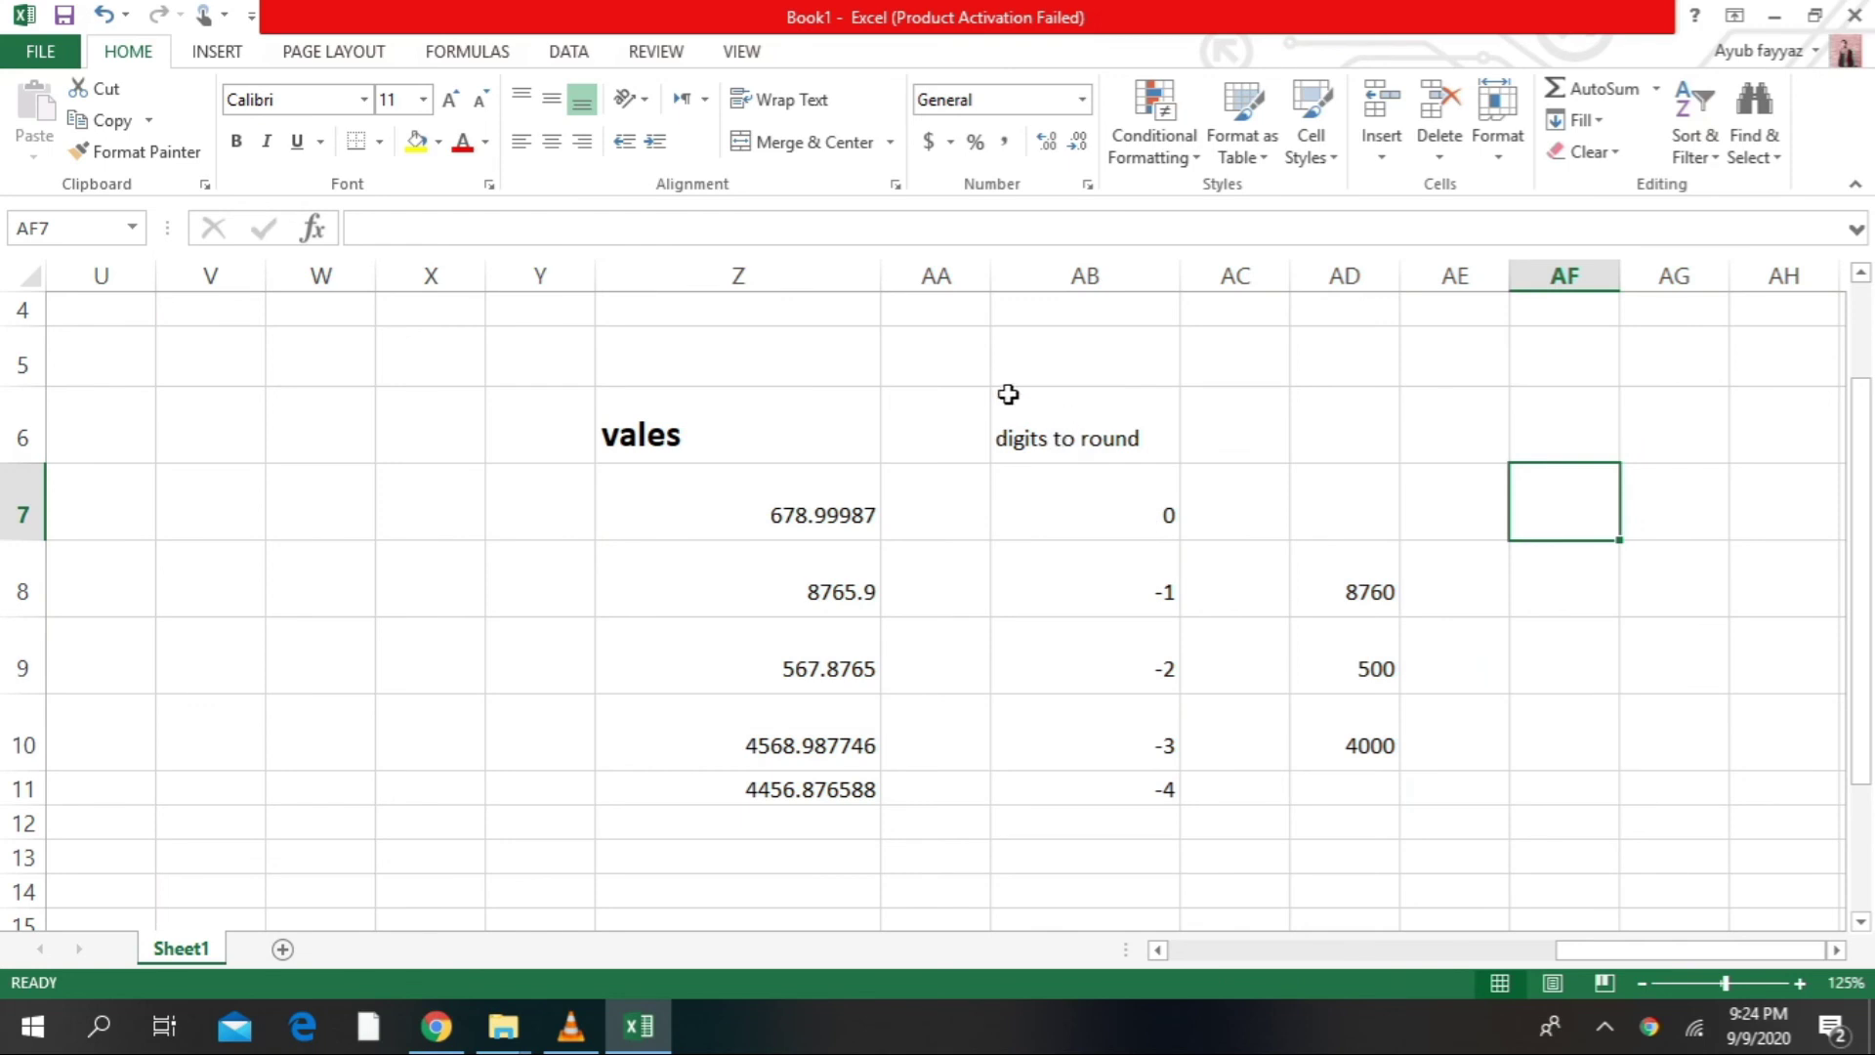